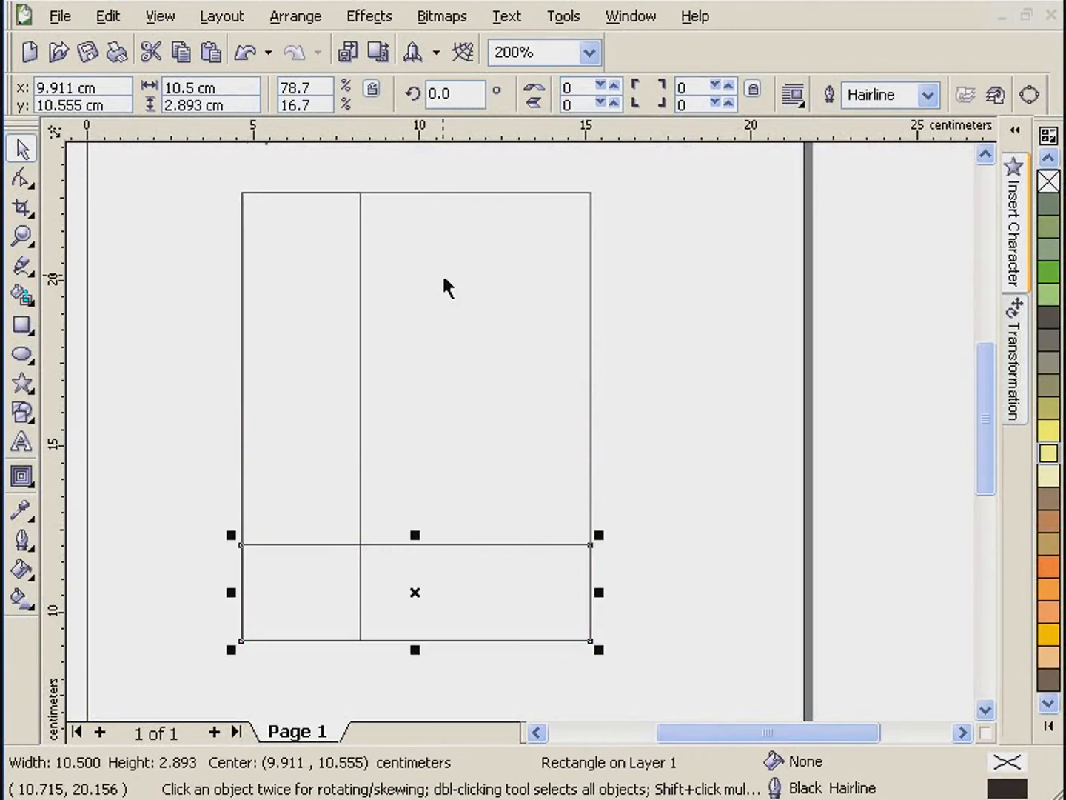
- Add a full-width rectangle about 10.5 cm wide and 2.8 cm tall along the top inside of the frame
click(423, 316)
drag(415, 650, 451, 293)
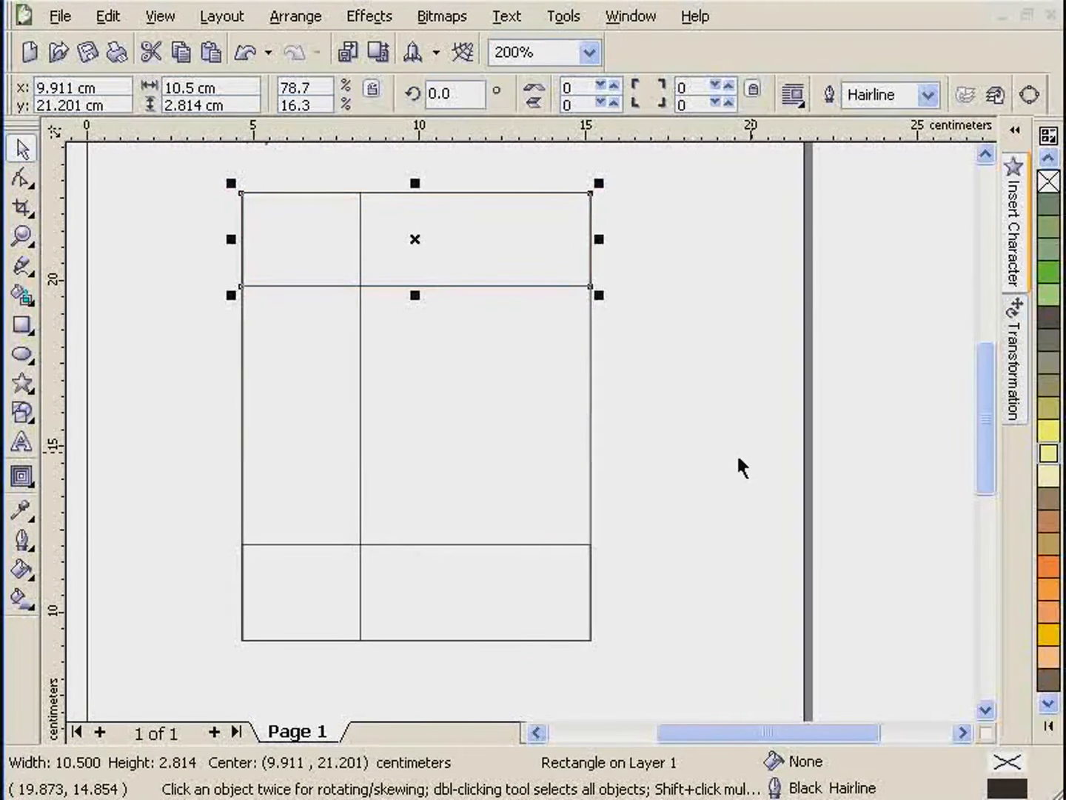
click(485, 674)
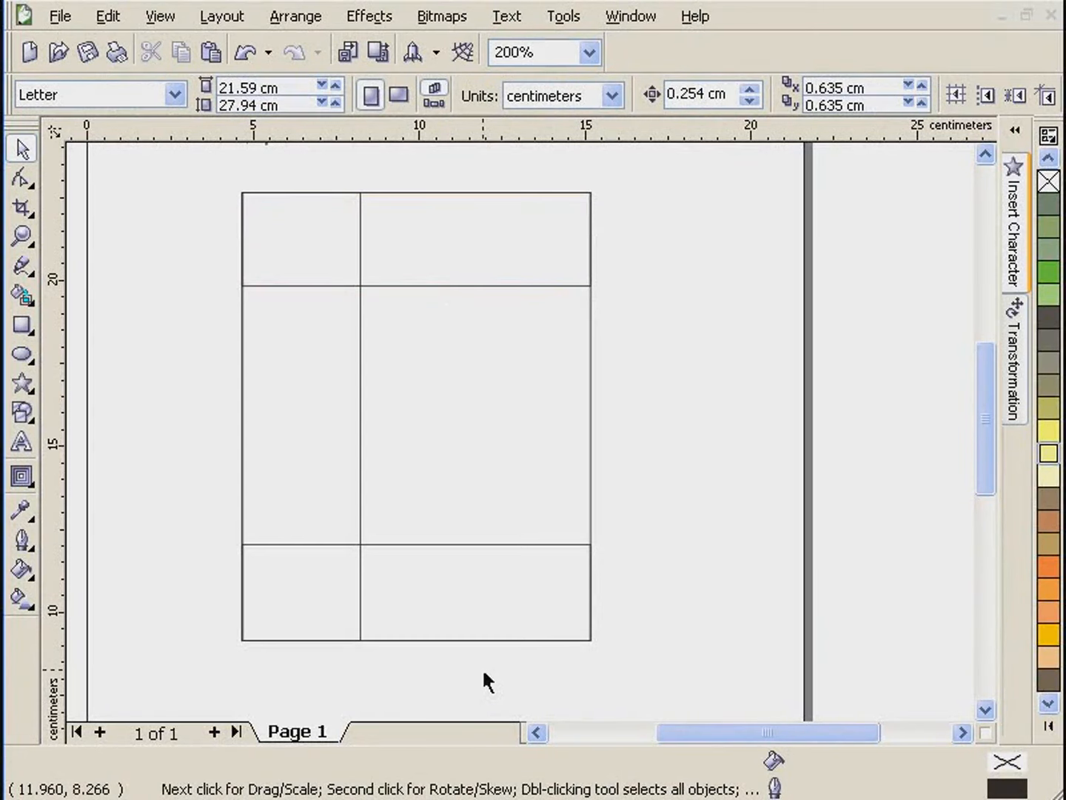
- Convert the top band, the vertical strip and the bottom band rectangles to curves
click(426, 281)
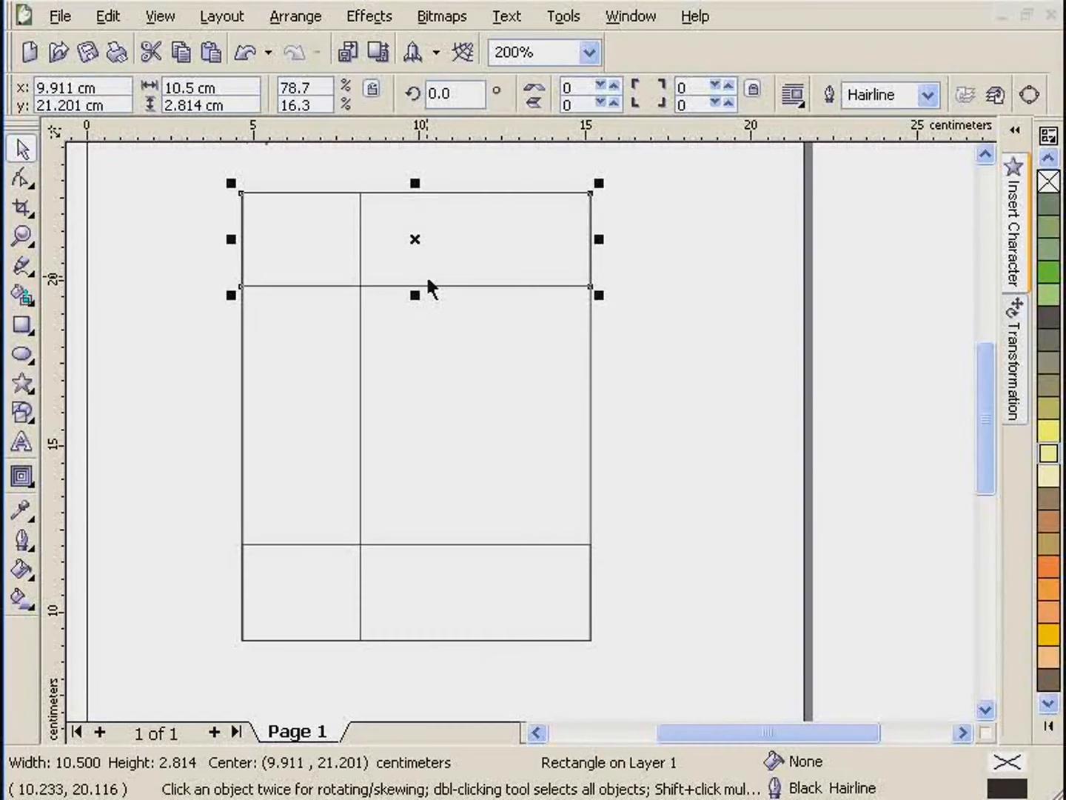
key(ctrl+q)
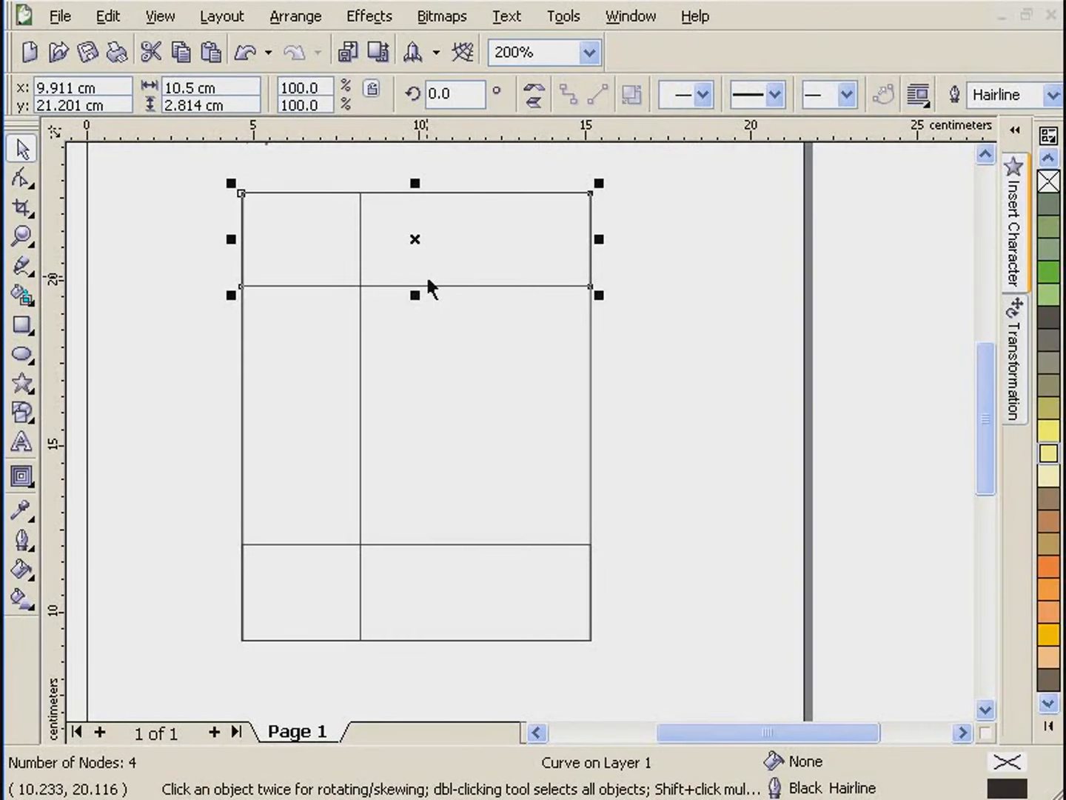
click(357, 386)
key(ctrl+q)
click(429, 622)
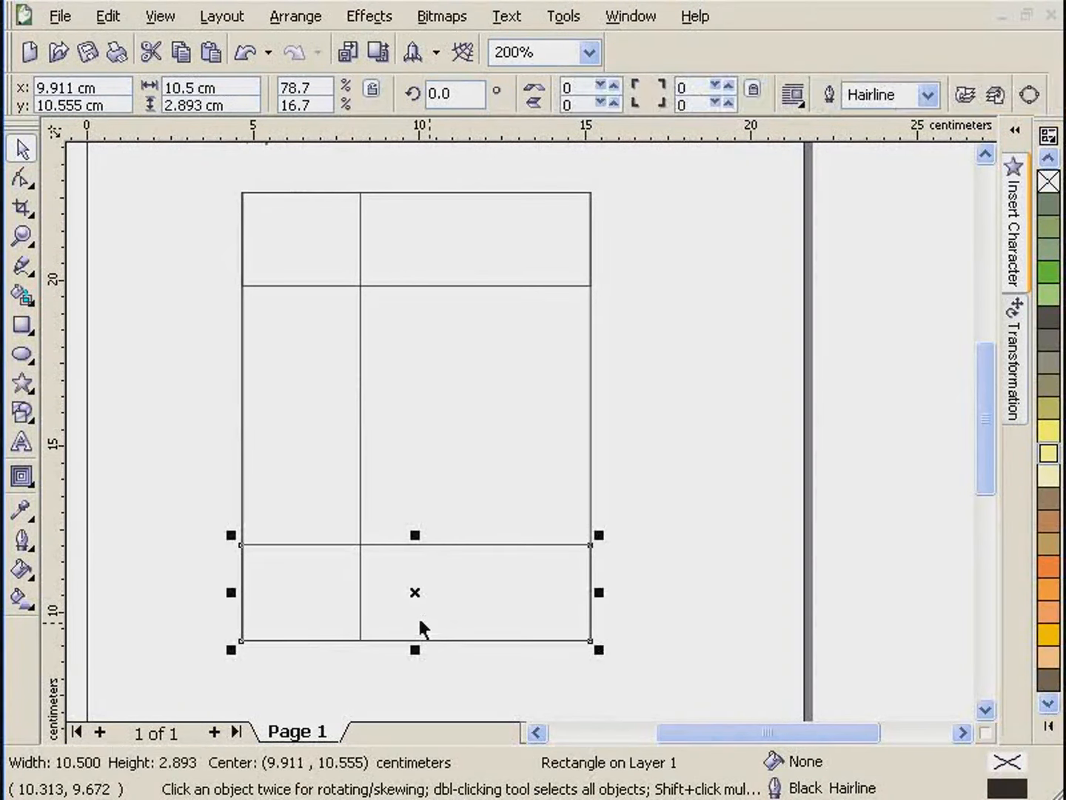
key(ctrl+q)
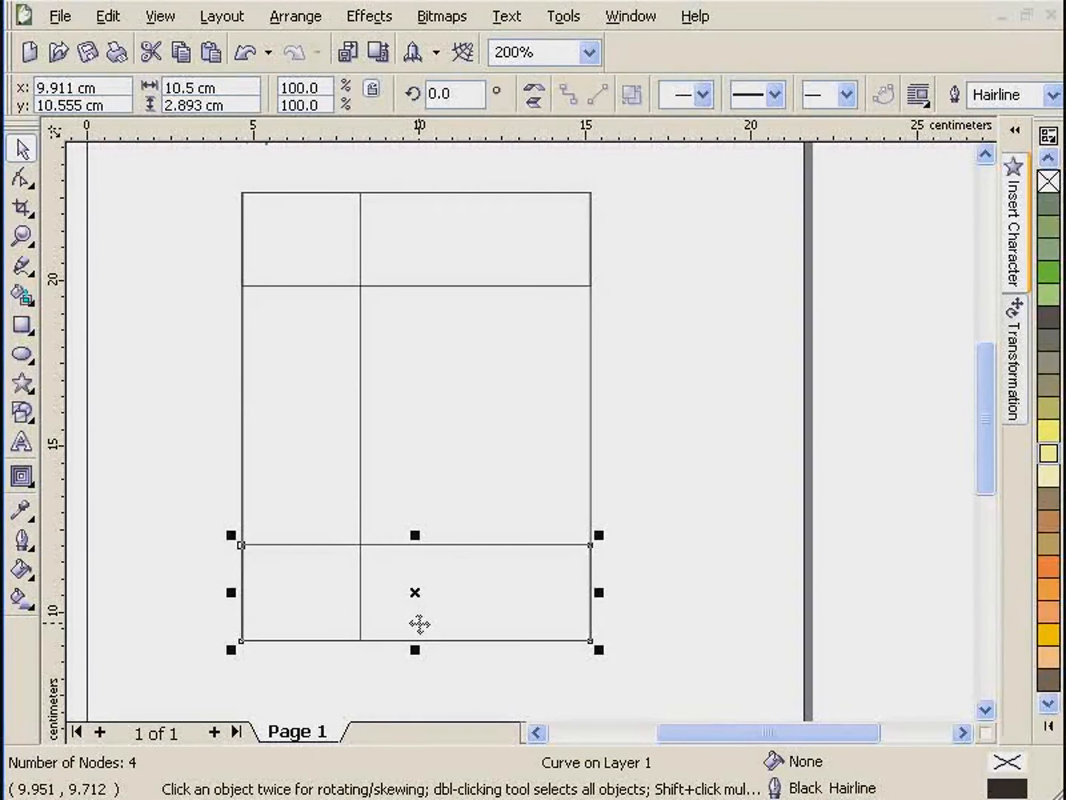
- Convert the bottom band's upper edge to a curve and bend it into a wave, rising on the left and dipping on the right
key(F10)
scroll(431, 482, up, 2)
scroll(682, 433, down, 1)
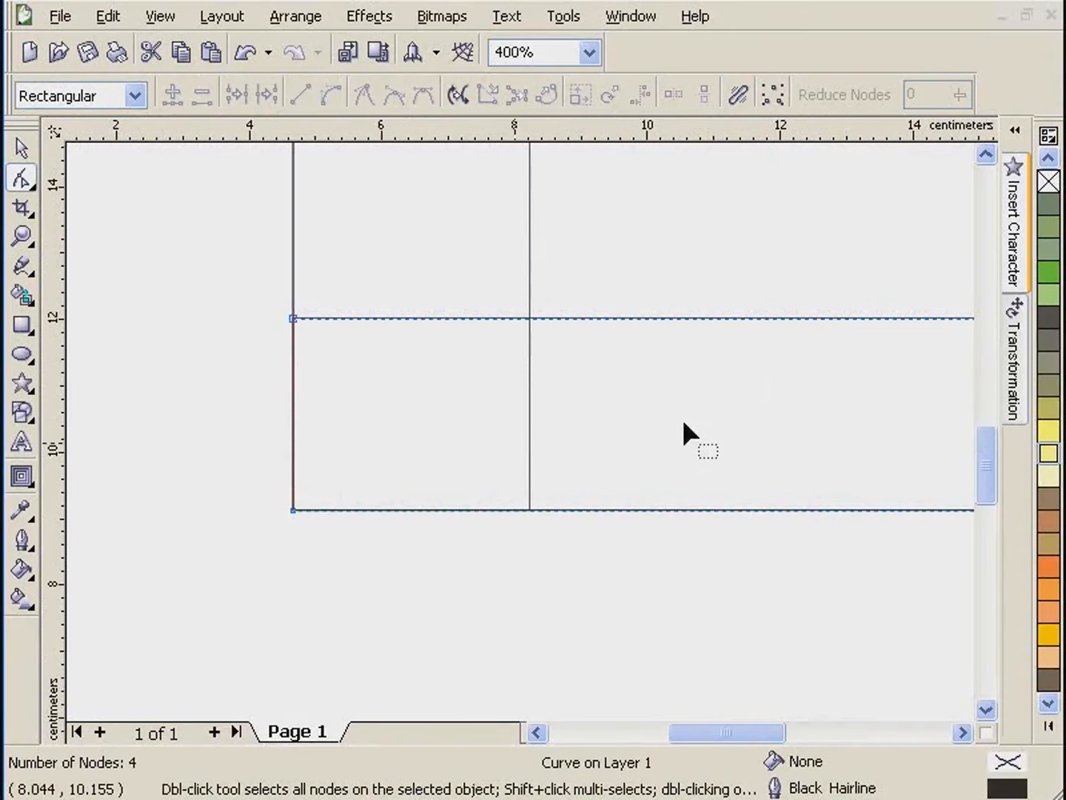
scroll(614, 426, down, 1)
click(609, 386)
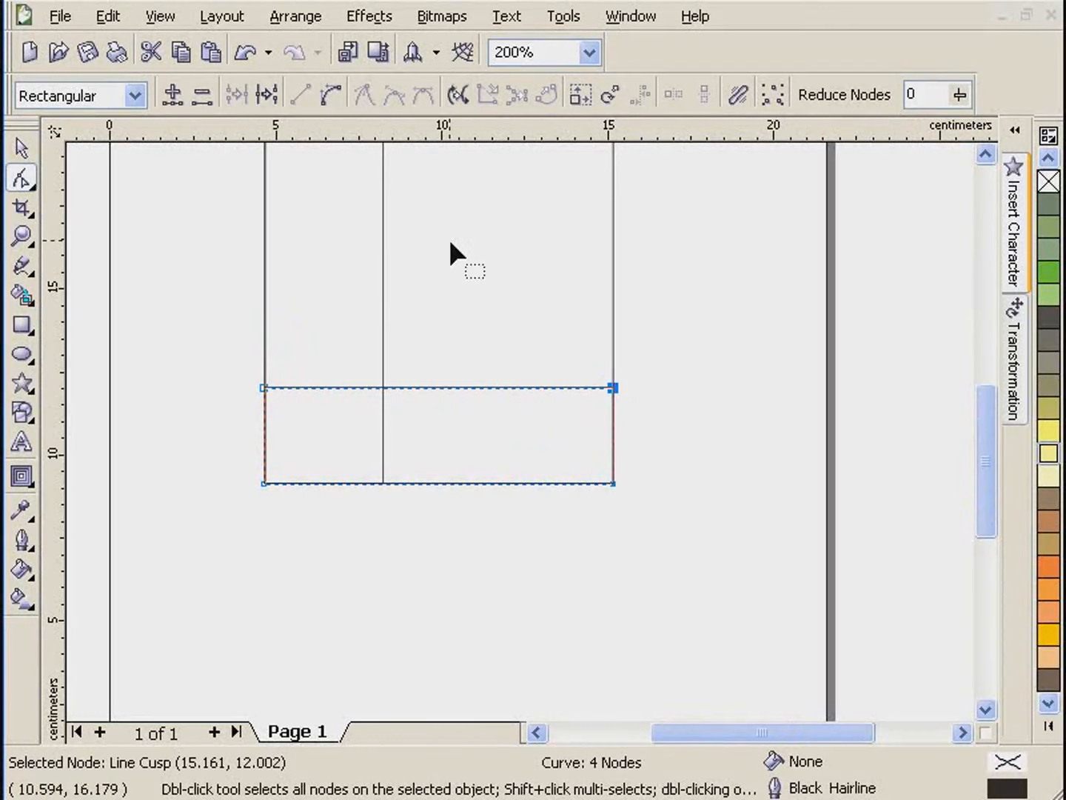
click(331, 94)
drag(376, 388, 373, 305)
drag(500, 388, 497, 430)
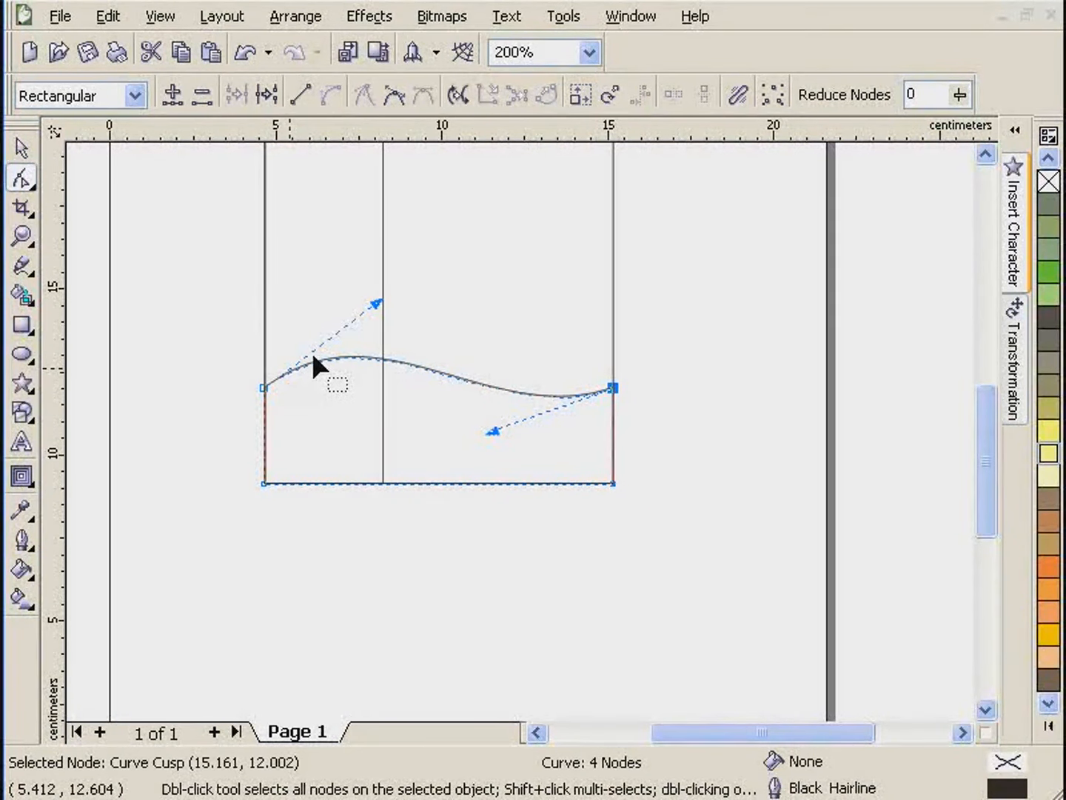
- Convert the vertical strip's right edge to a curve, bend it into an S shape and shift its top node to the right
click(382, 294)
click(386, 486)
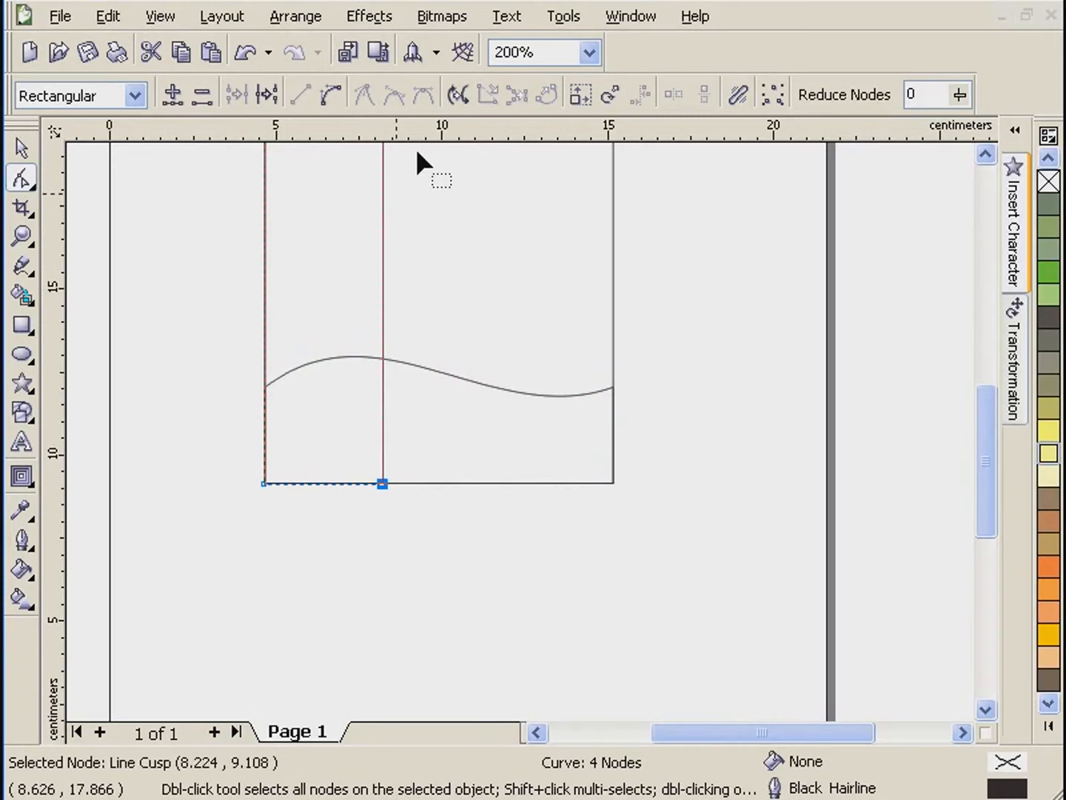
click(328, 101)
scroll(988, 167, up, 5)
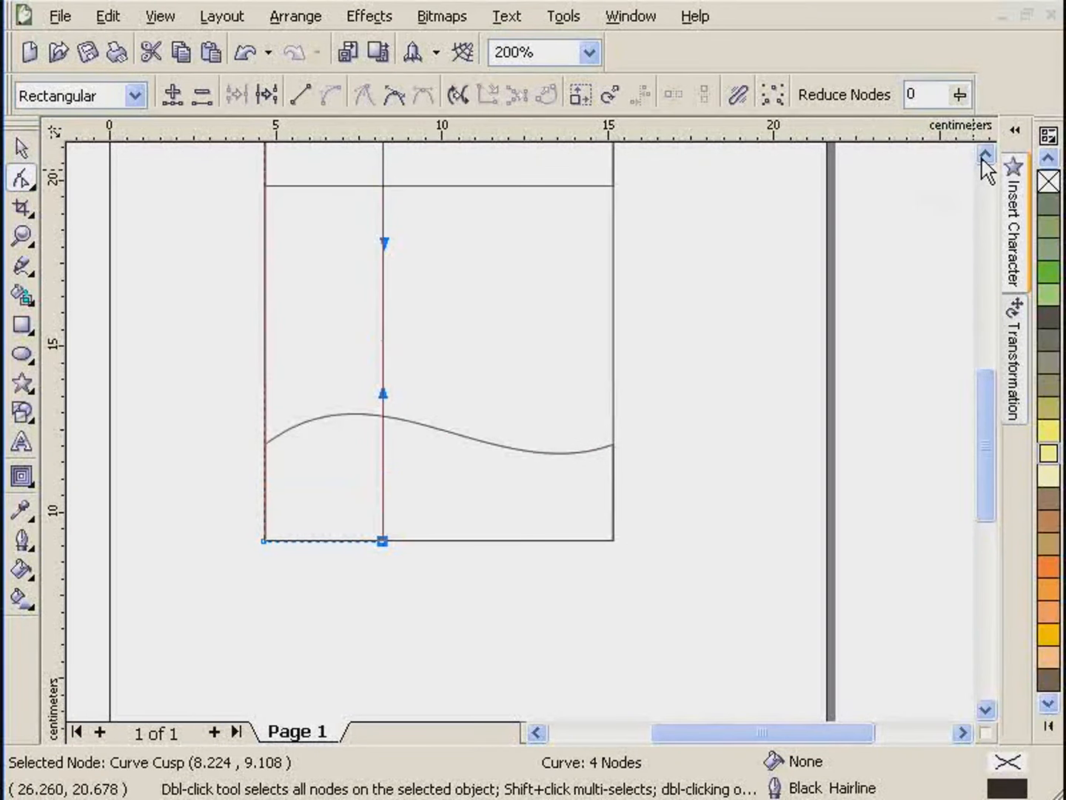
drag(383, 566, 326, 419)
drag(389, 266, 423, 265)
- Convert the top band's lower edge to a curve and bend it into a wave, rising mid-width and dipping near the right side
click(481, 358)
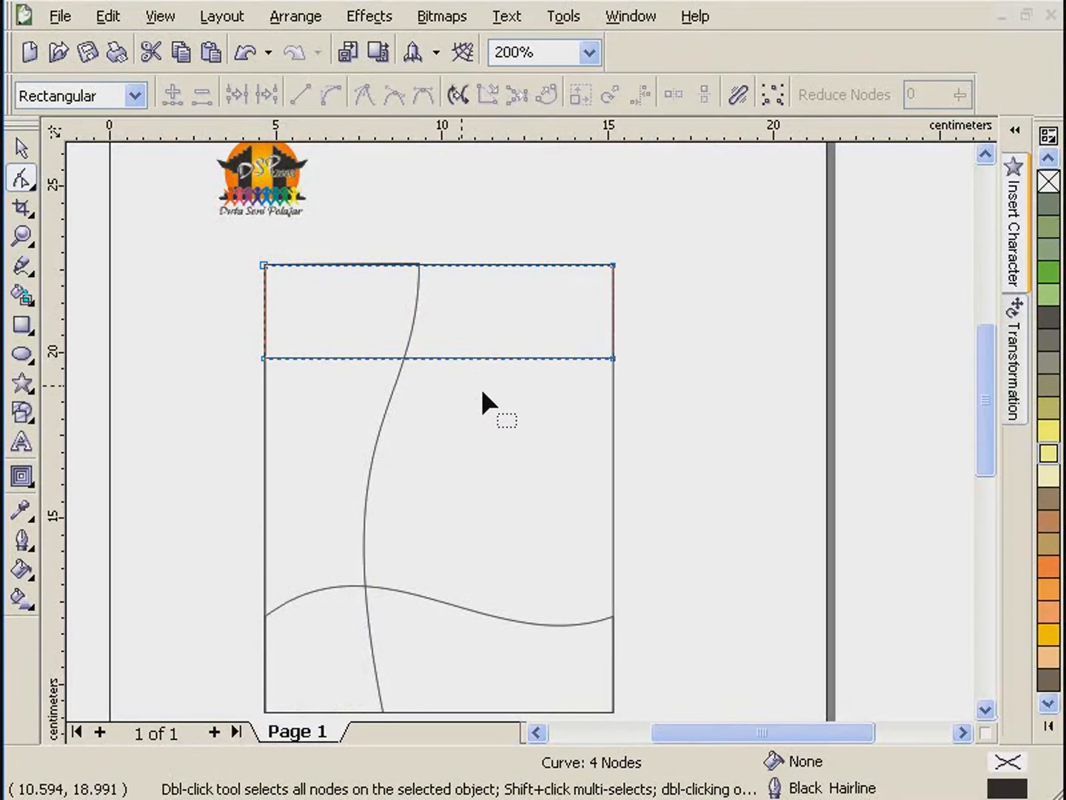
click(611, 359)
click(331, 95)
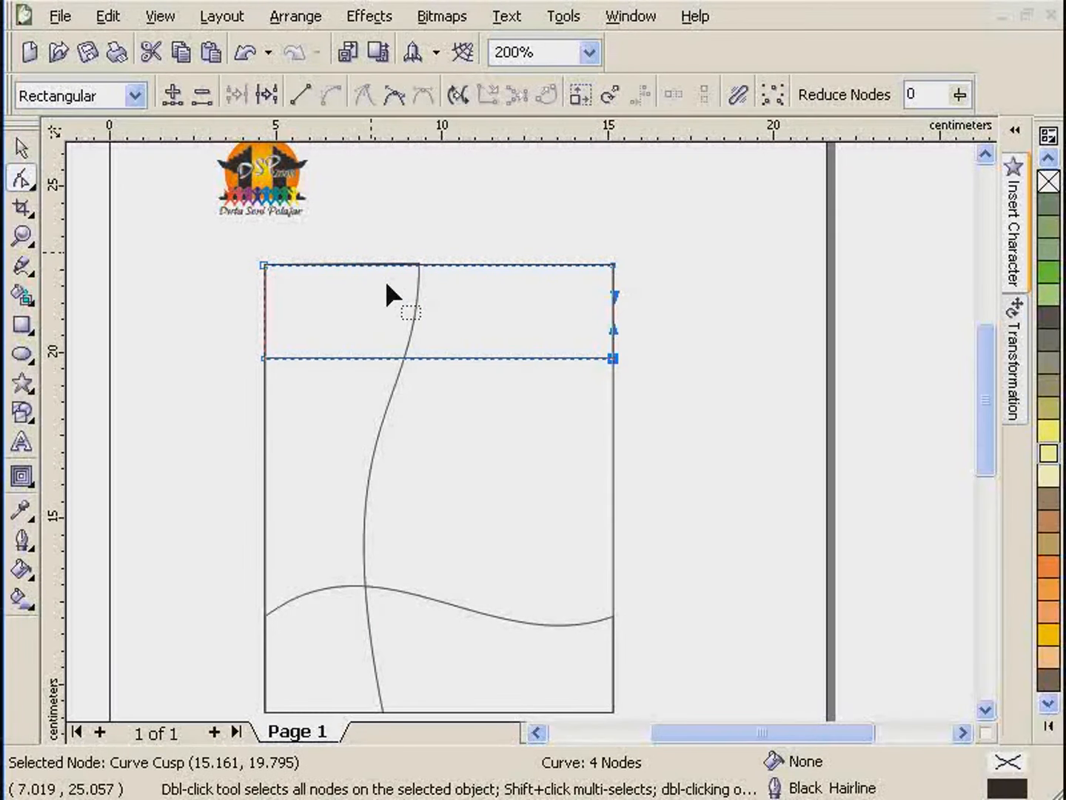
click(264, 358)
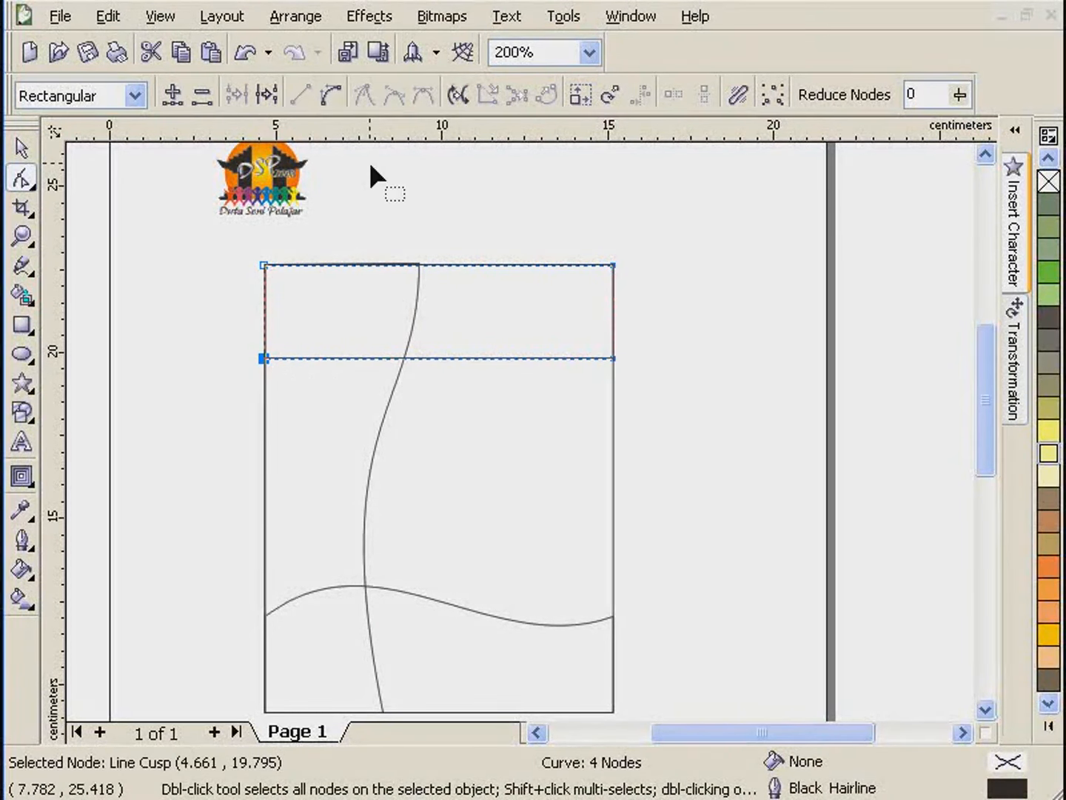
click(330, 95)
drag(381, 359, 536, 253)
drag(497, 358, 489, 408)
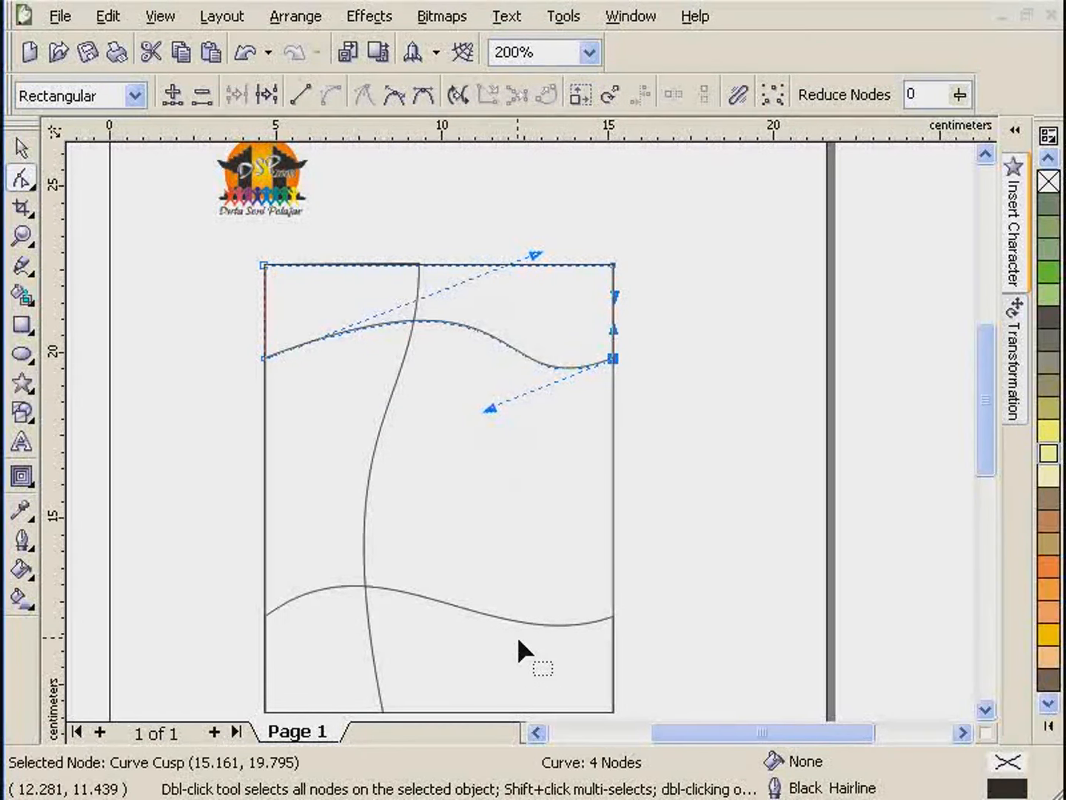
- Draw an ellipse about 7.6 by 7.2 cm over the frame's lower-left corner and shift it slightly up and right
click(363, 566)
click(985, 709)
click(985, 709)
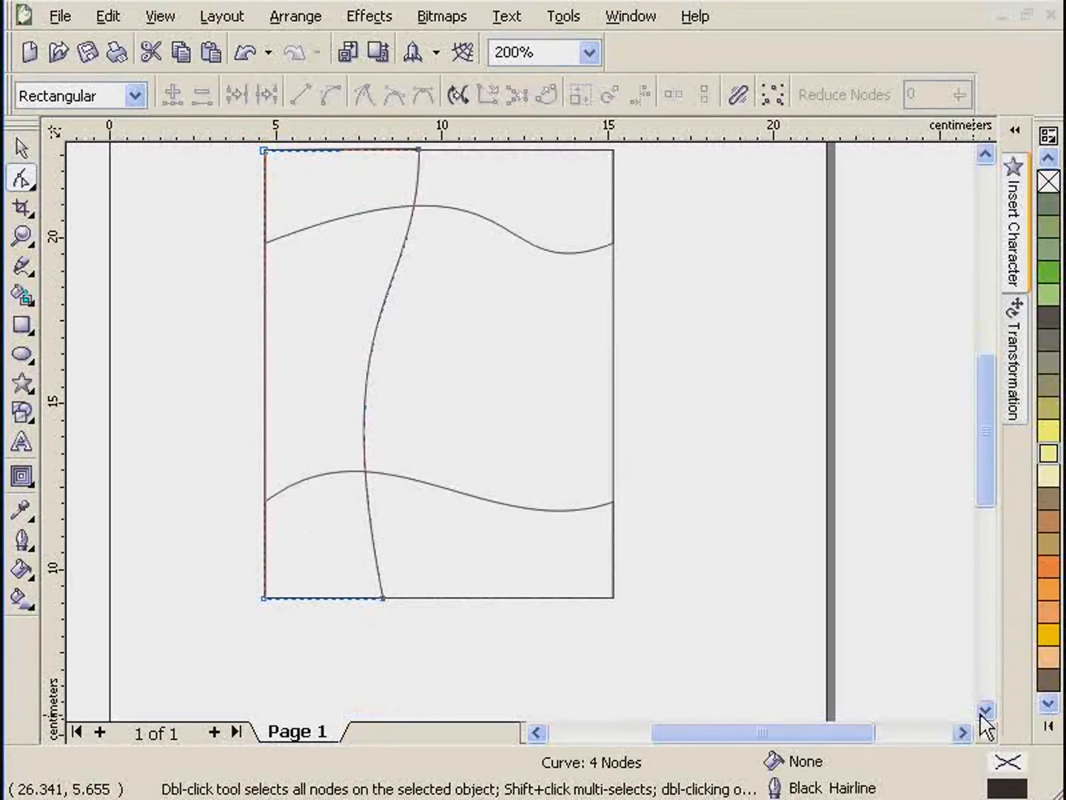
click(22, 354)
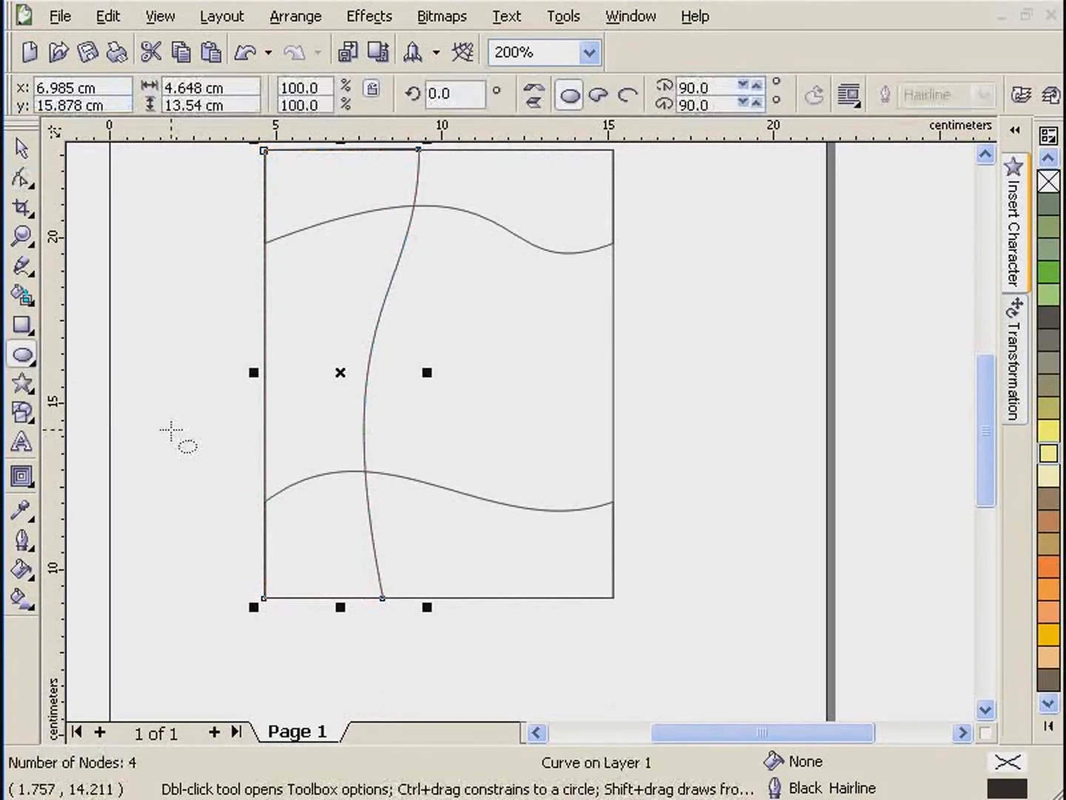
drag(183, 430, 437, 666)
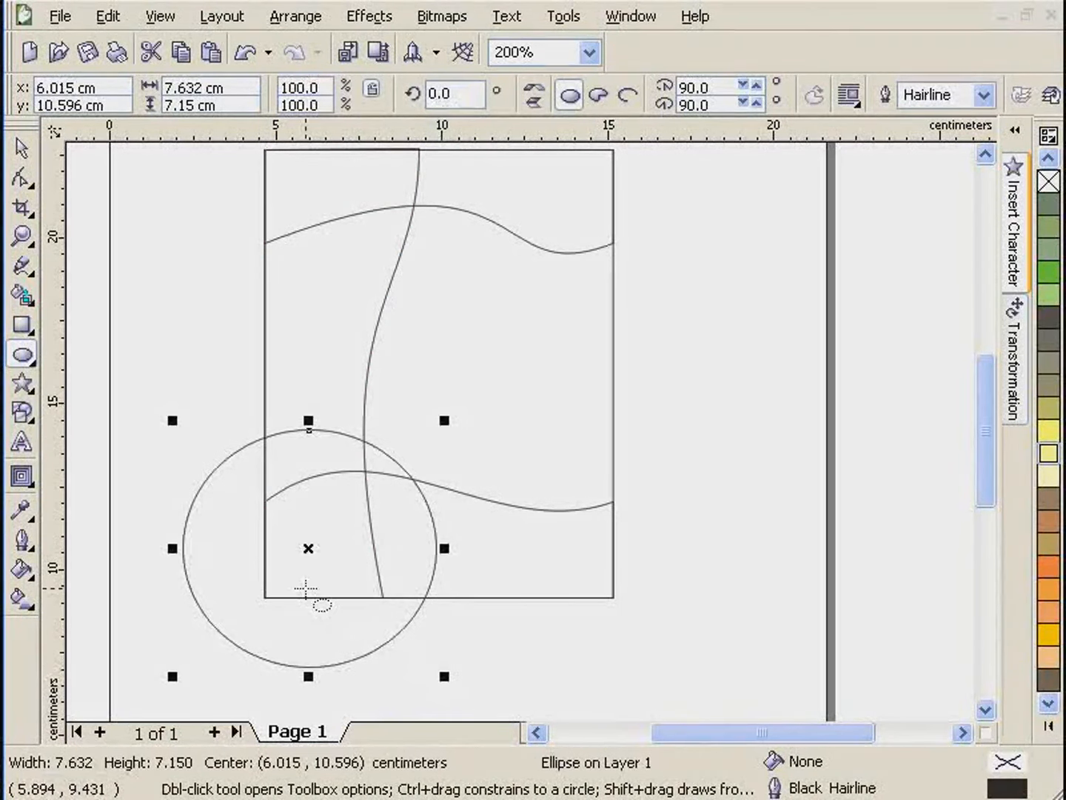
drag(310, 550, 327, 514)
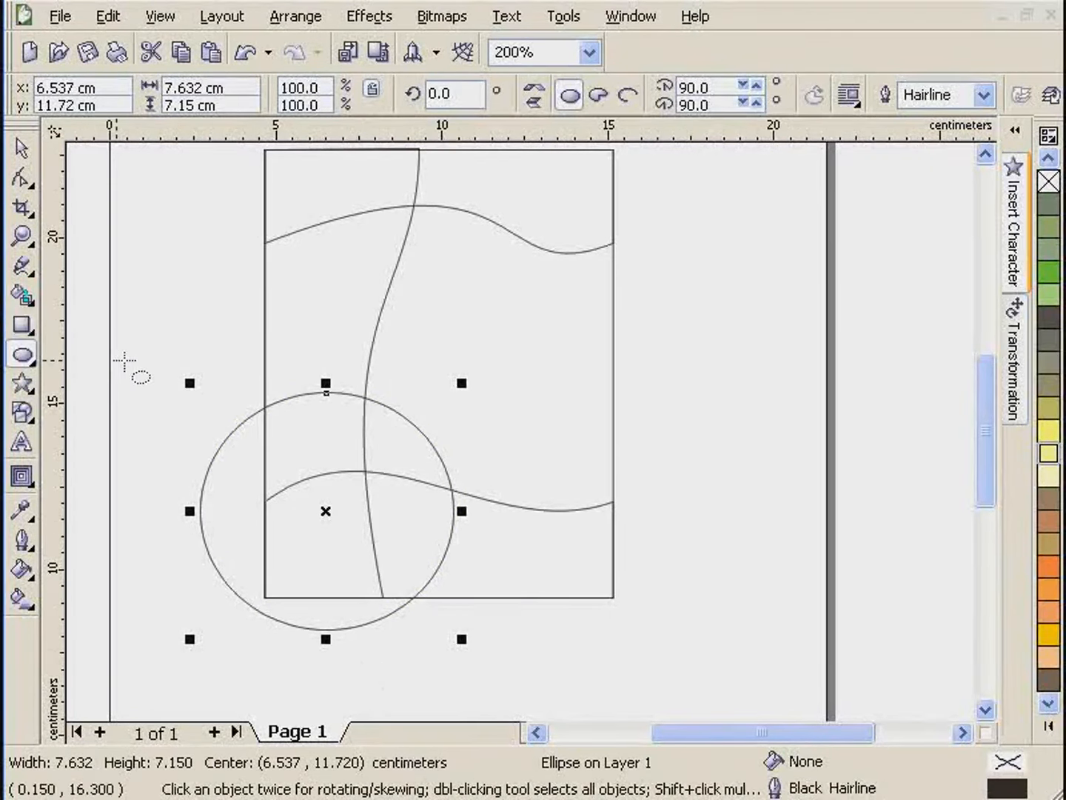
- Draw a rectangle about 10.6 cm tall against the frame's left edge and subtract it from the ellipse with Back Minus Front
click(22, 323)
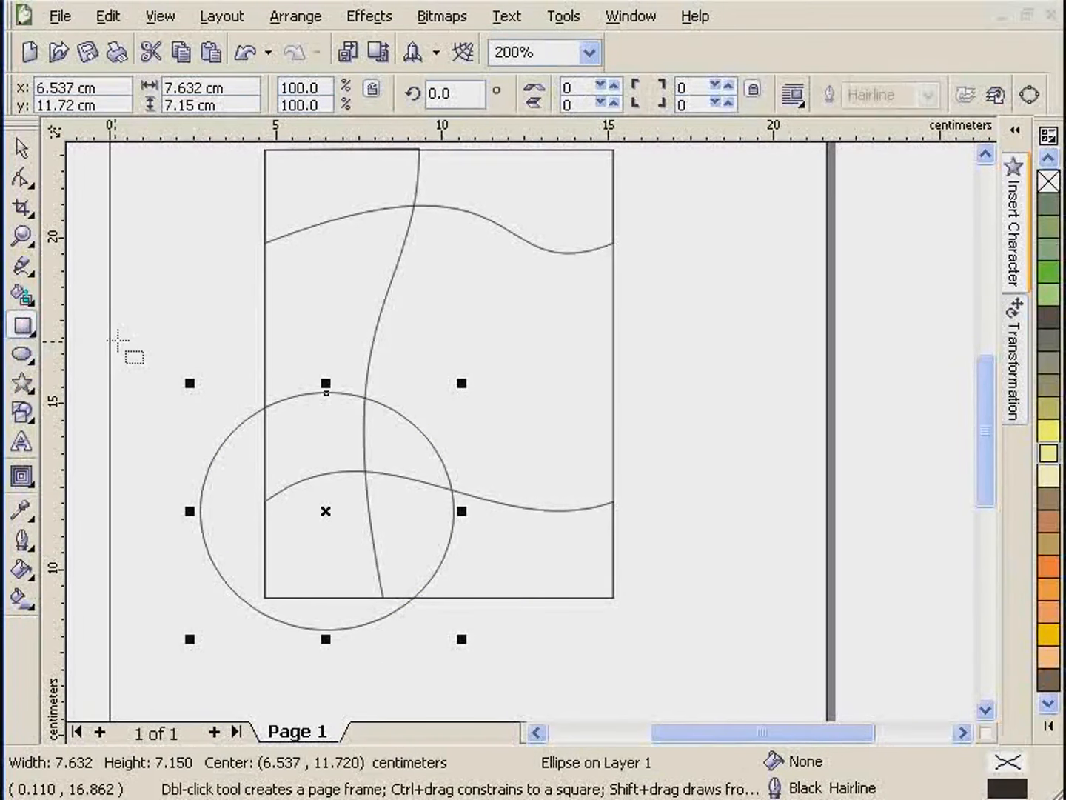
drag(121, 338, 264, 688)
key(space)
shift+click(328, 626)
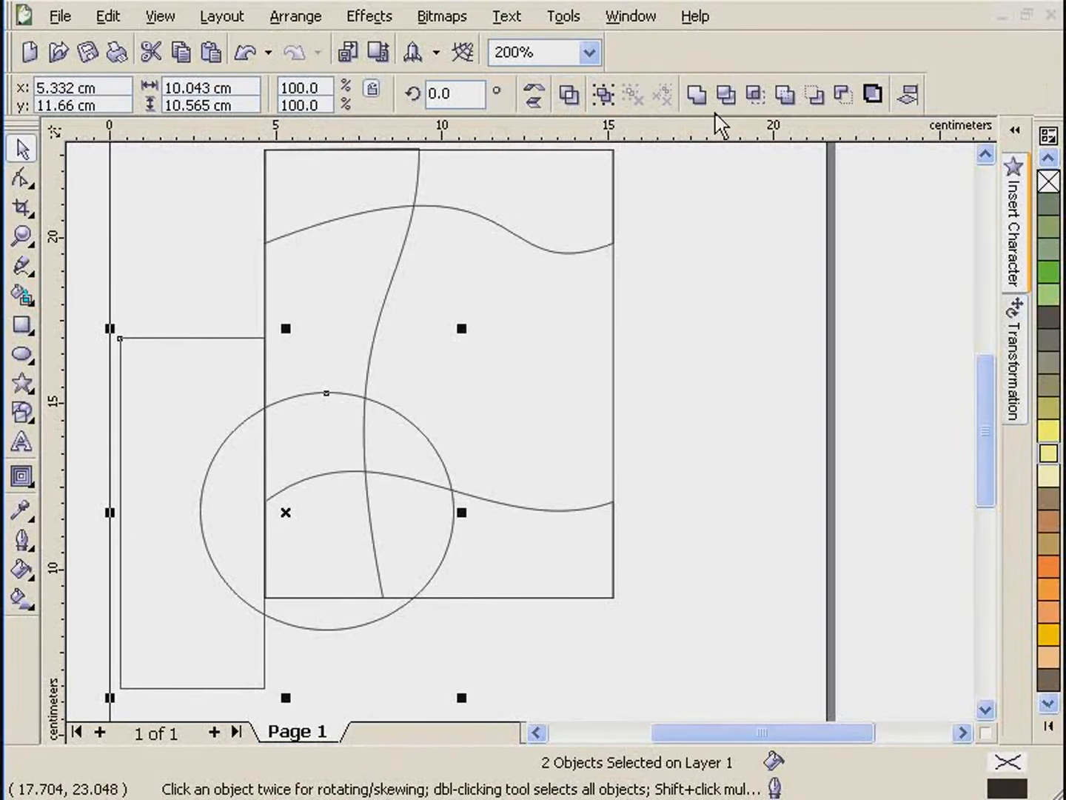
click(843, 96)
click(83, 574)
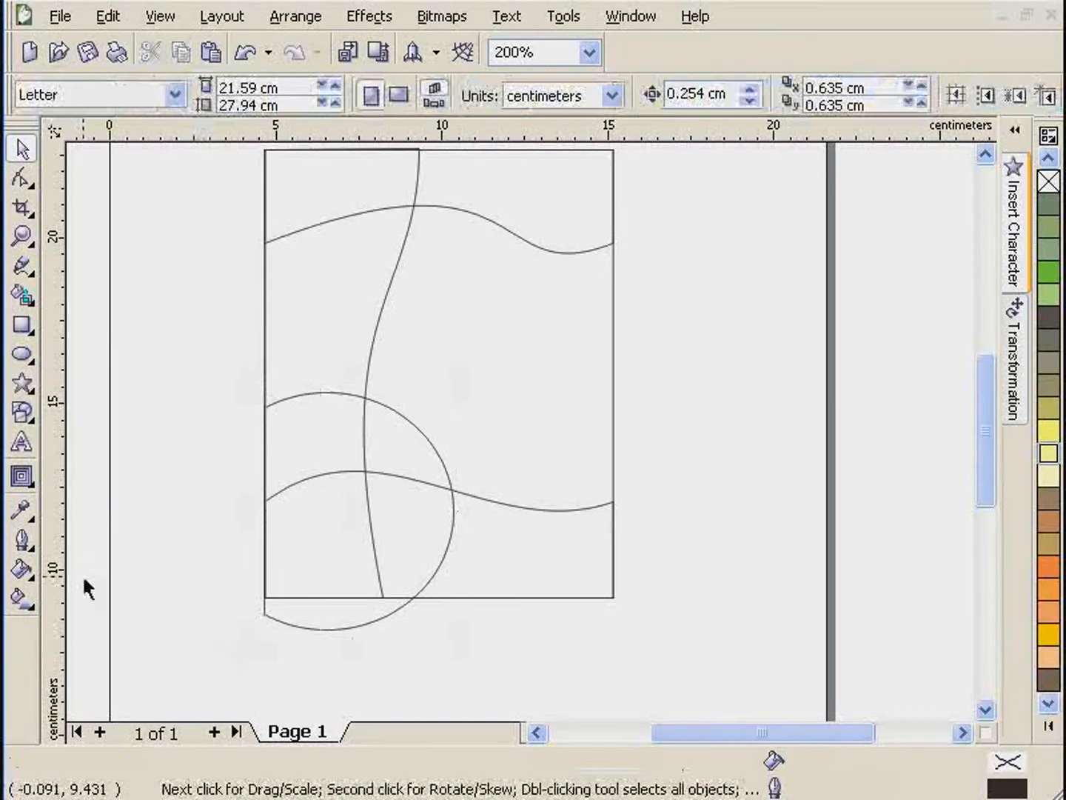
- Draw a rectangle about 9.4 by 2.8 cm, align it below the frame's bottom edge and subtract it from the ellipse with Back Minus Front
click(23, 295)
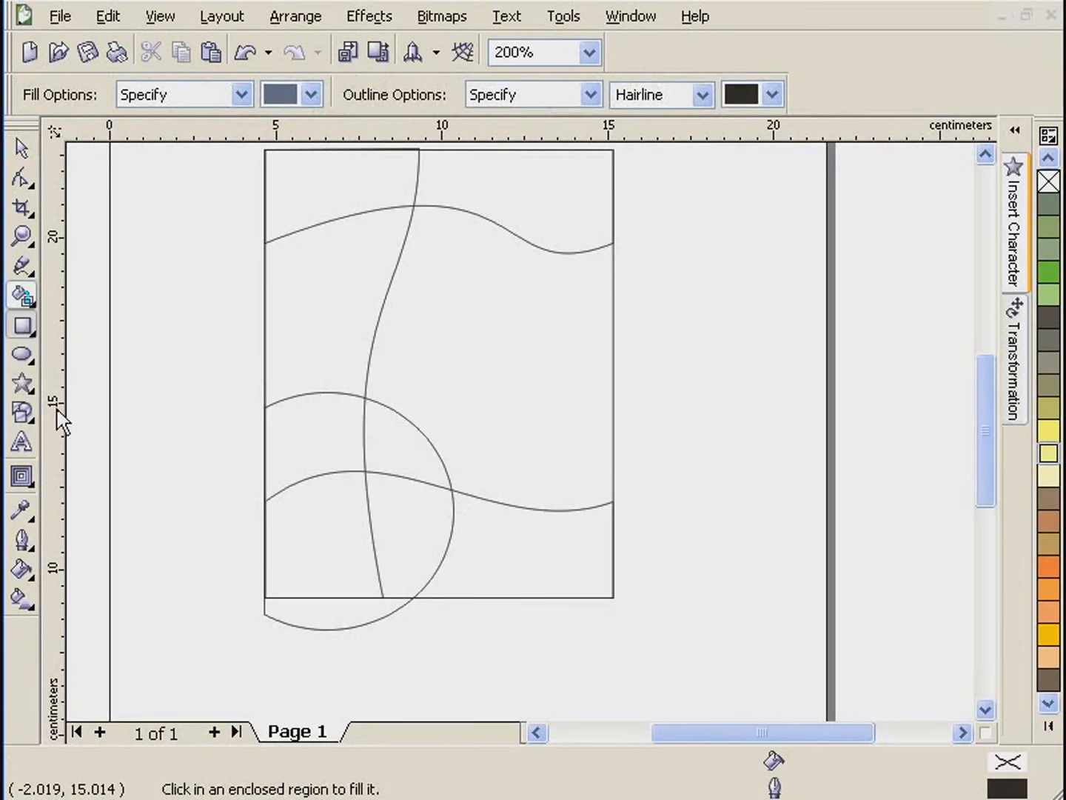
key(F6)
drag(160, 583, 474, 653)
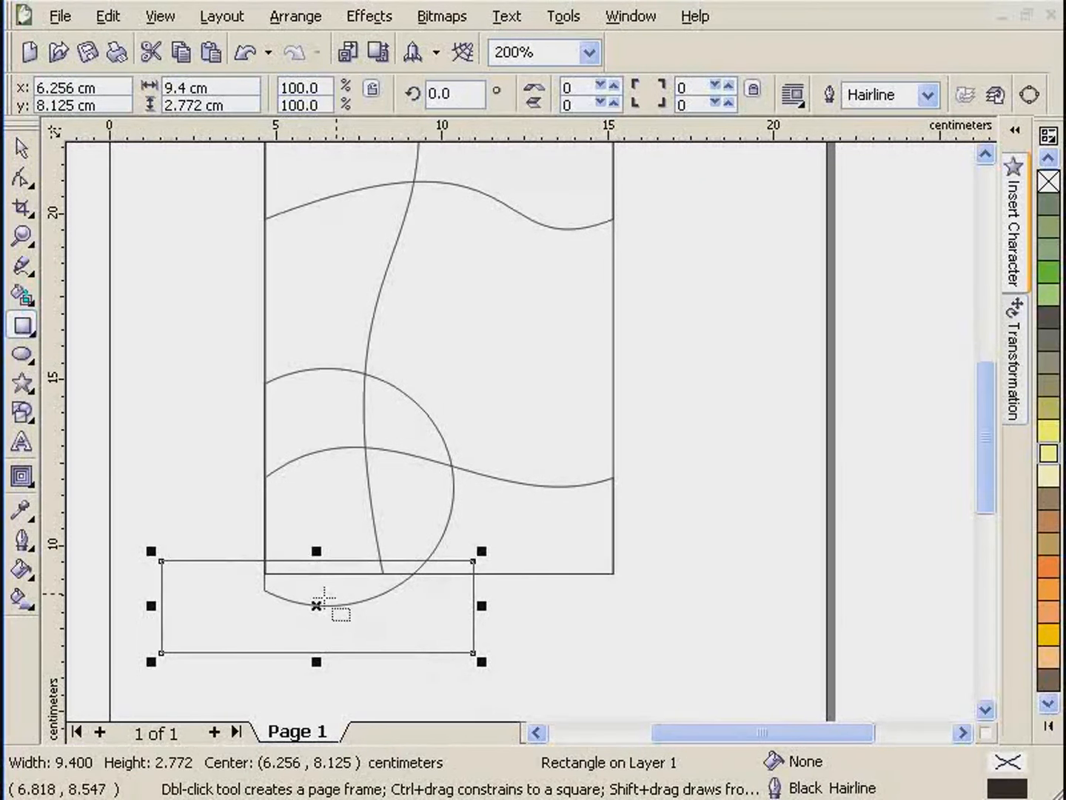
drag(317, 614, 322, 622)
key(space)
shift+click(363, 515)
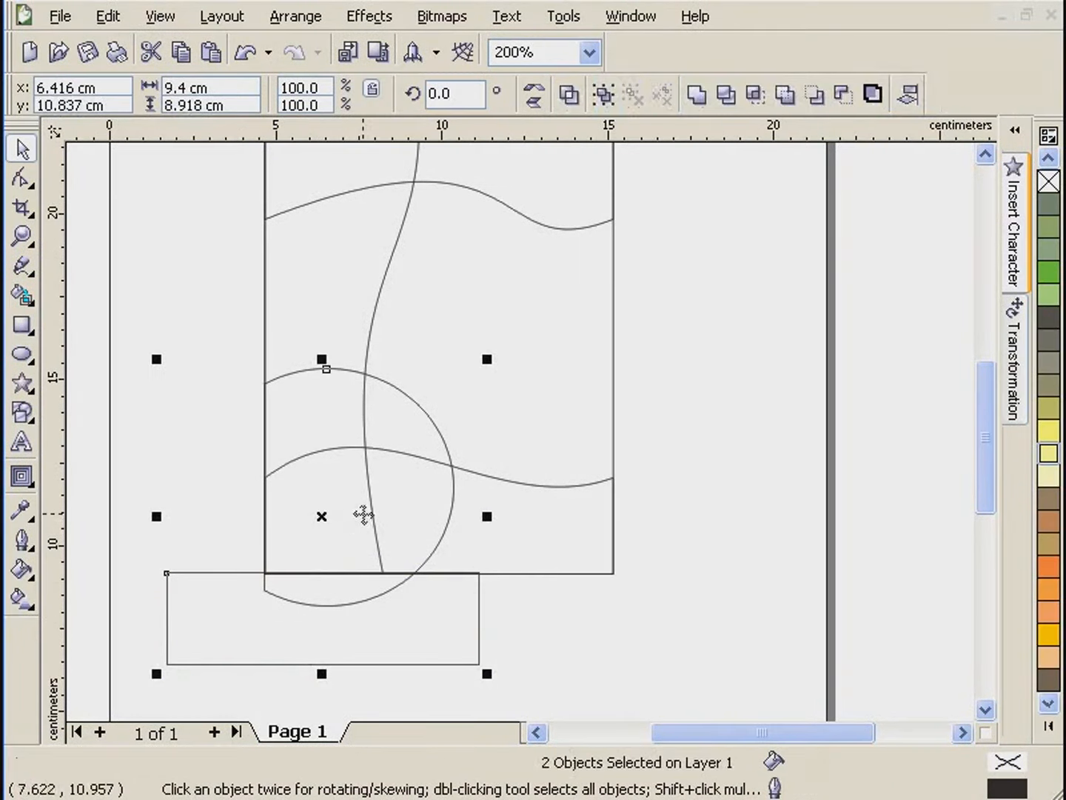
click(844, 94)
click(669, 297)
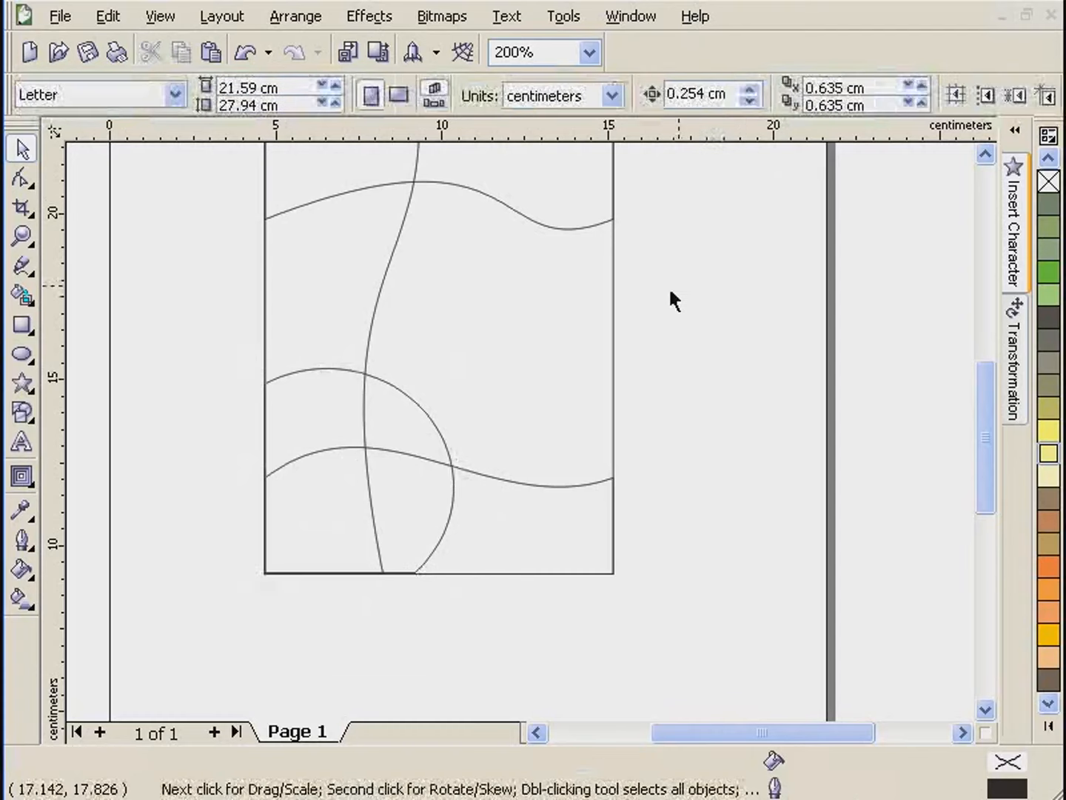
- Add the artistic text "DUTA SENI PELAJAR" in 24 pt Impact across the middle area of the frame
scroll(517, 431, up, 1)
scroll(517, 430, down, 1)
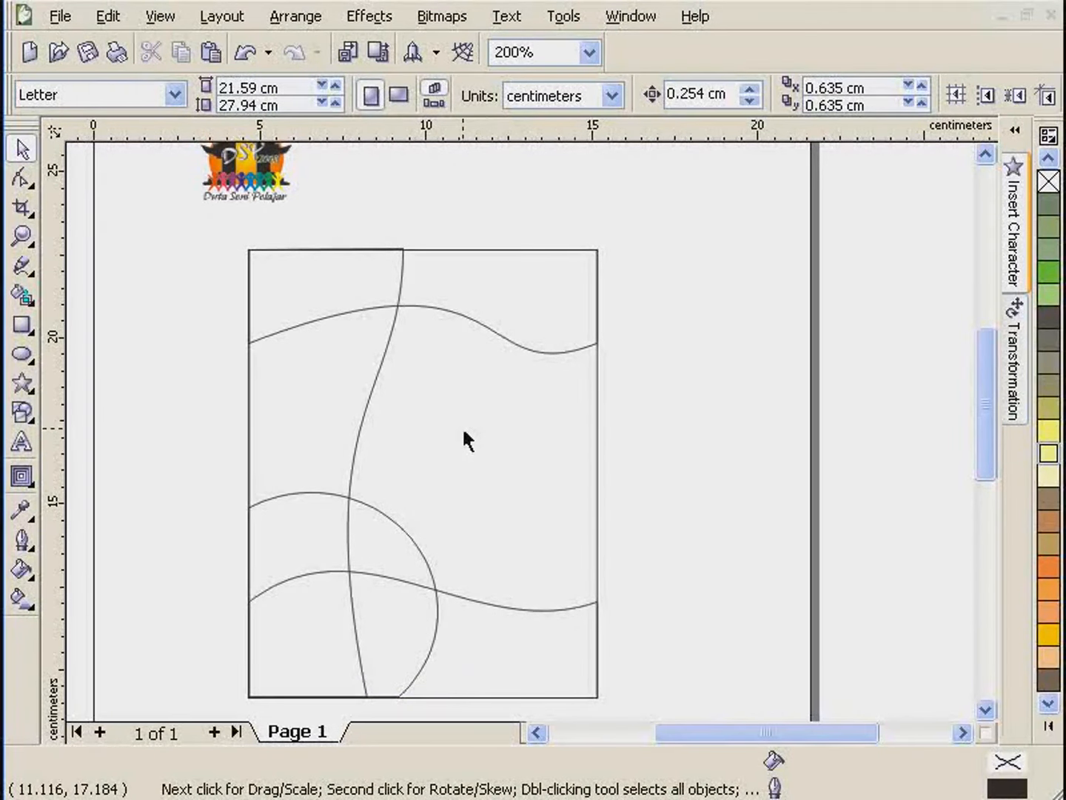
scroll(396, 381, up, 1)
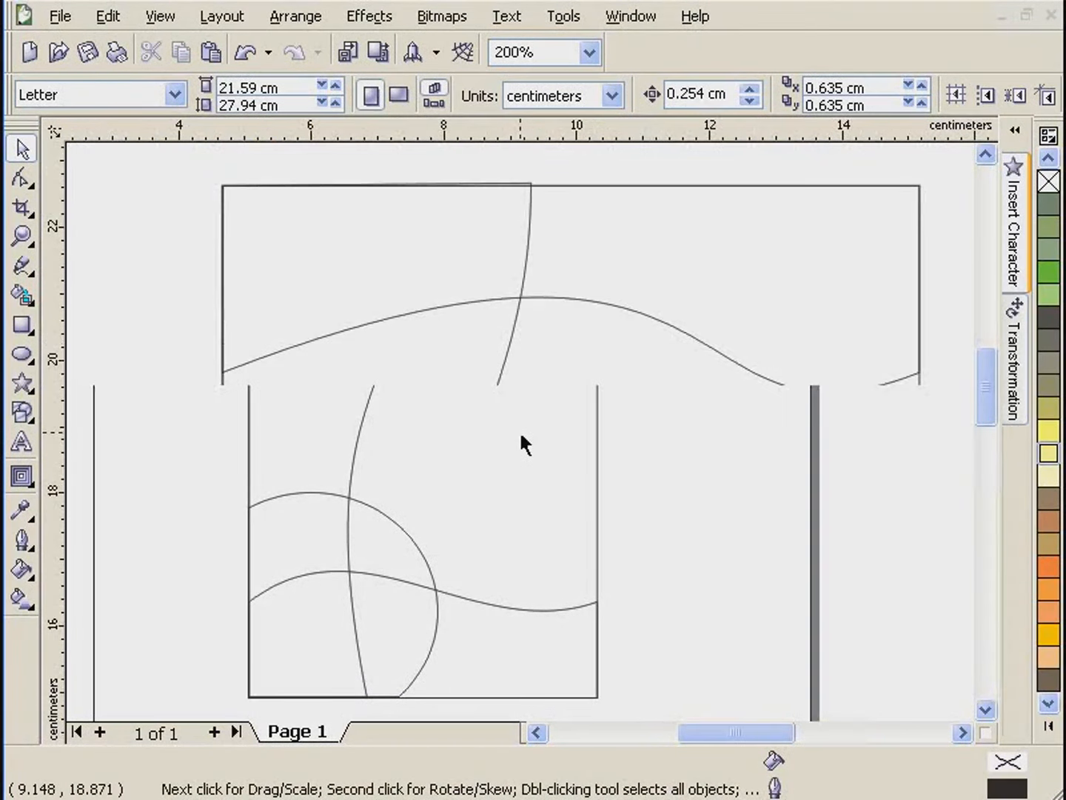
click(22, 442)
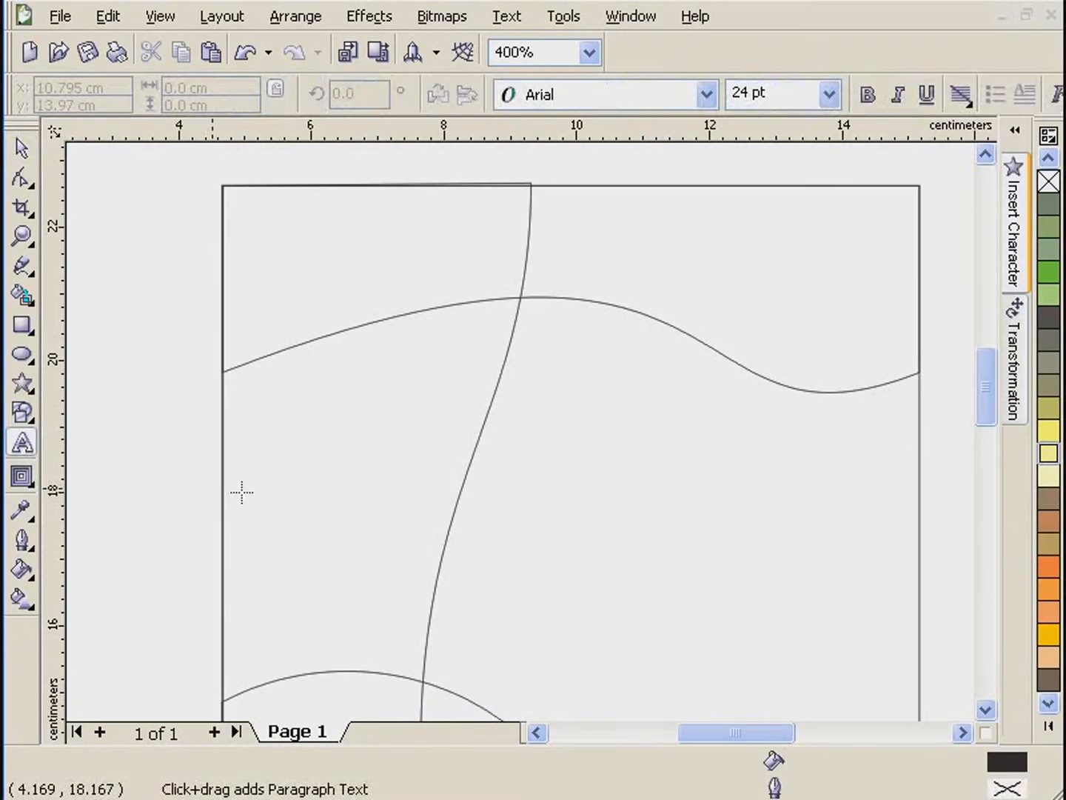
click(360, 501)
click(706, 95)
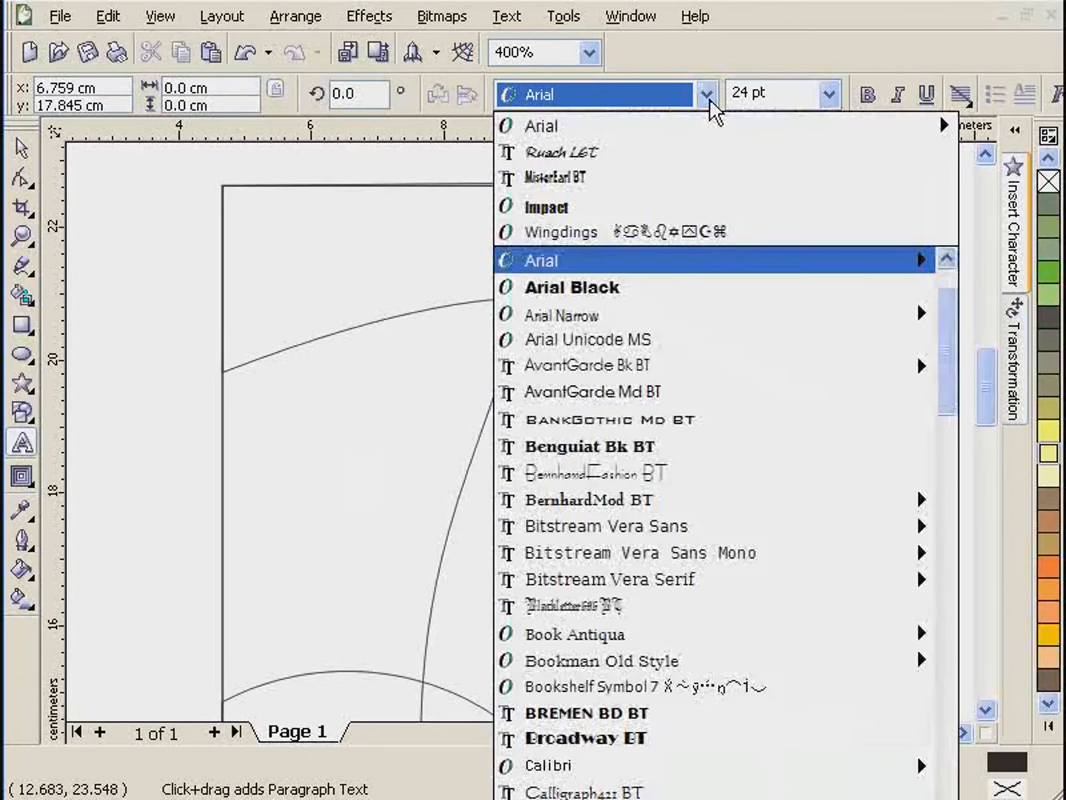
click(597, 220)
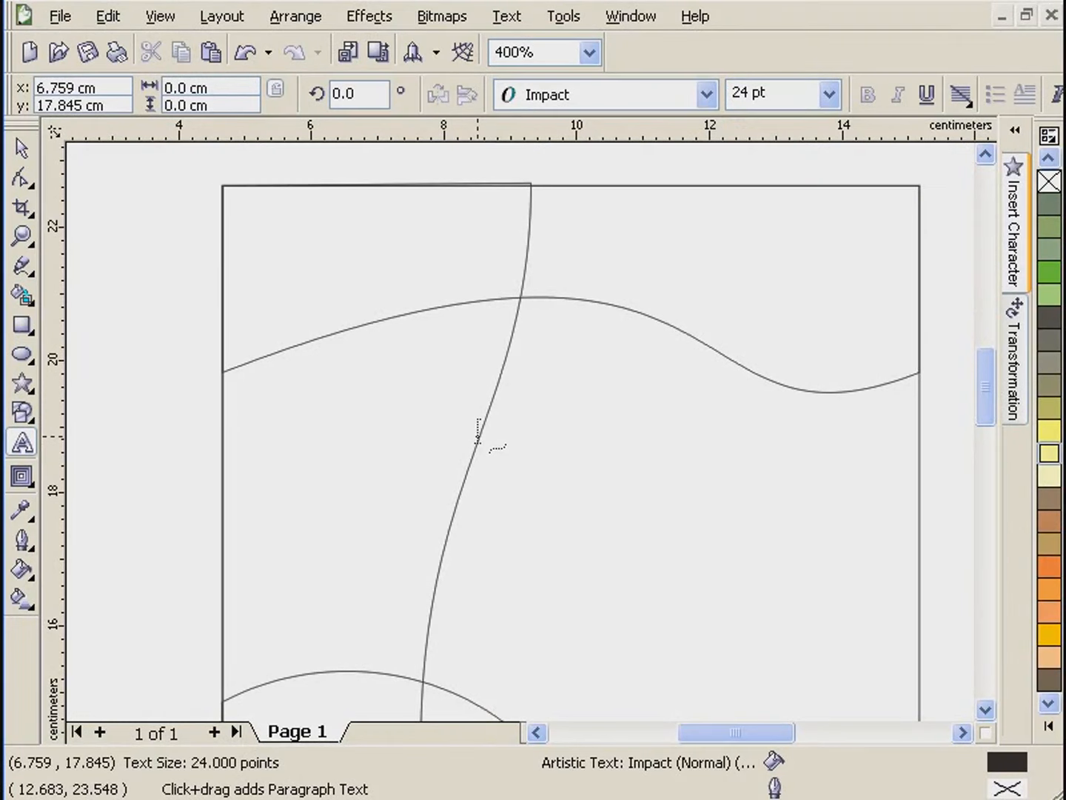
text(DU)
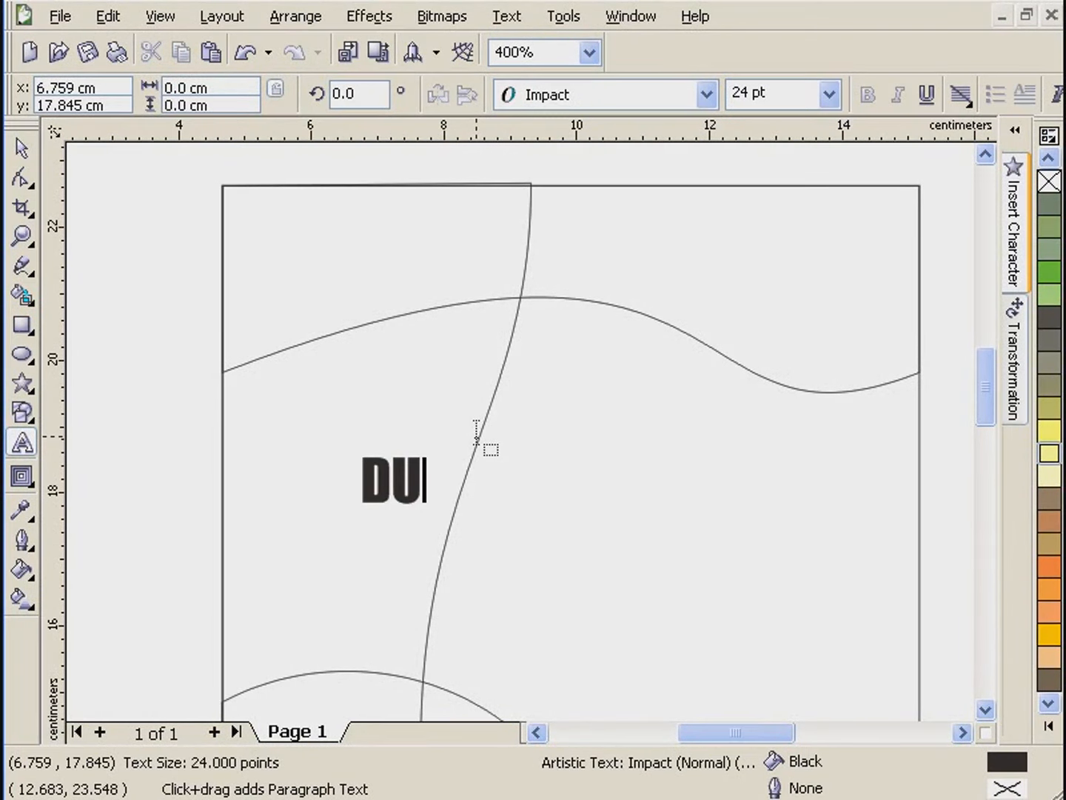
text(TA SENI)
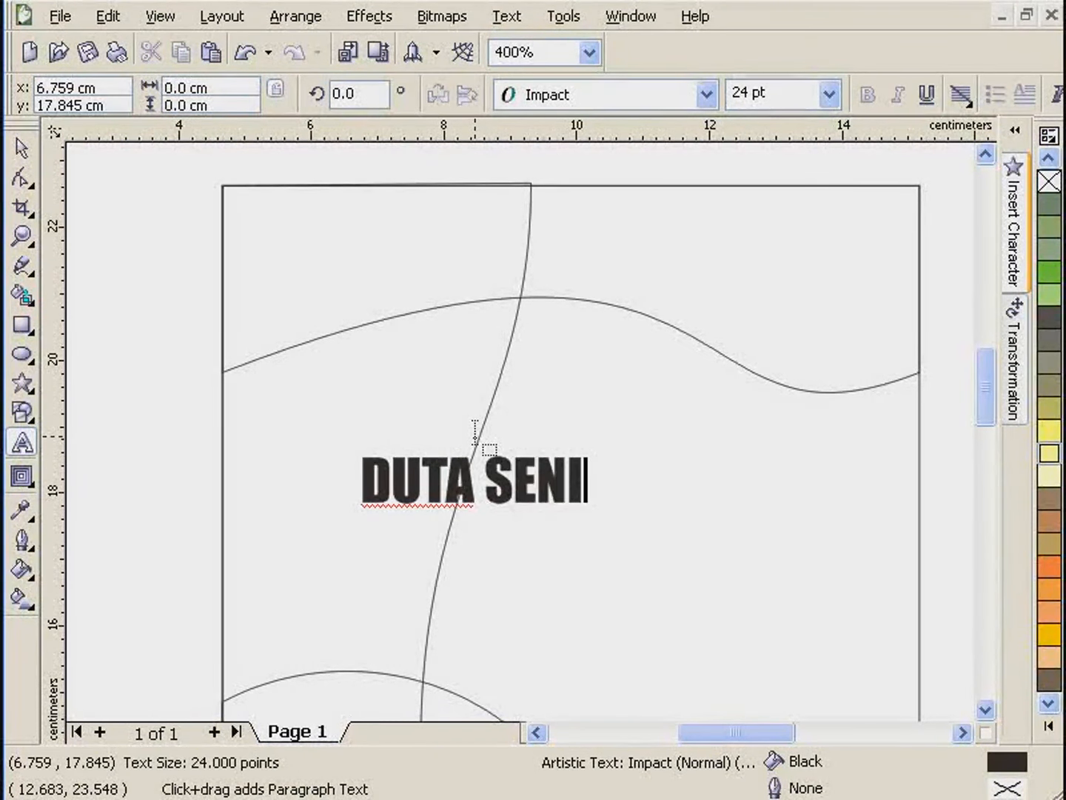
text( PELAJAR)
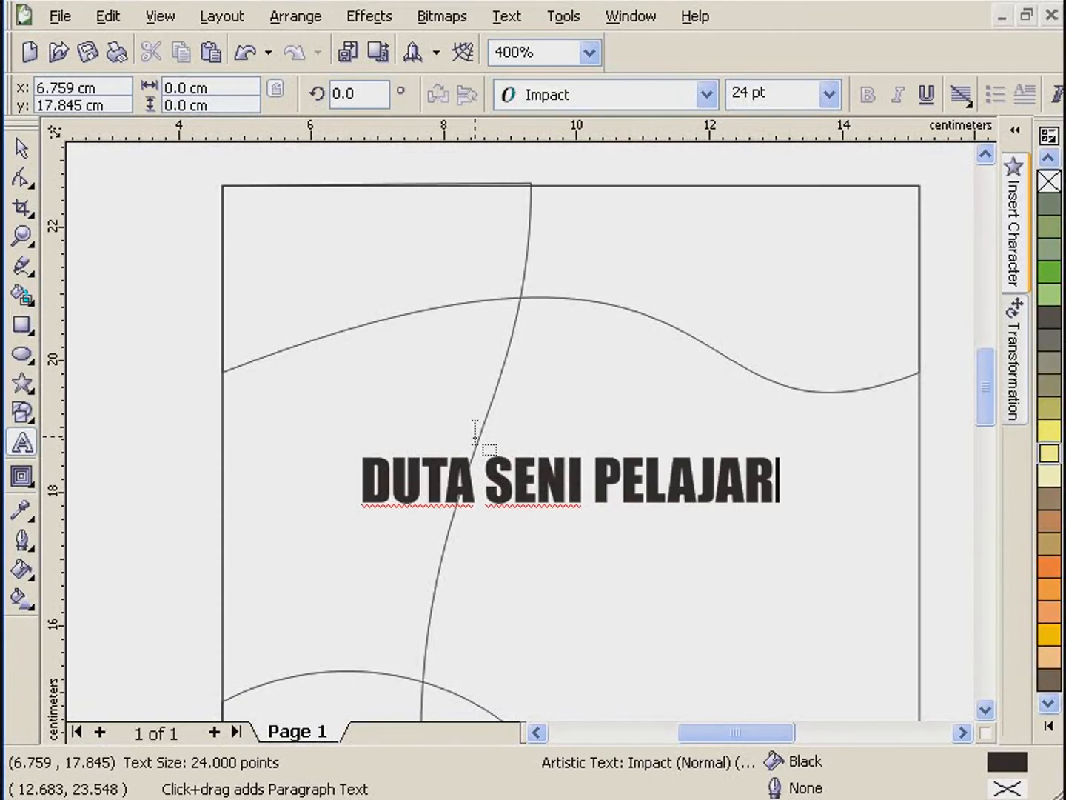
key(Escape)
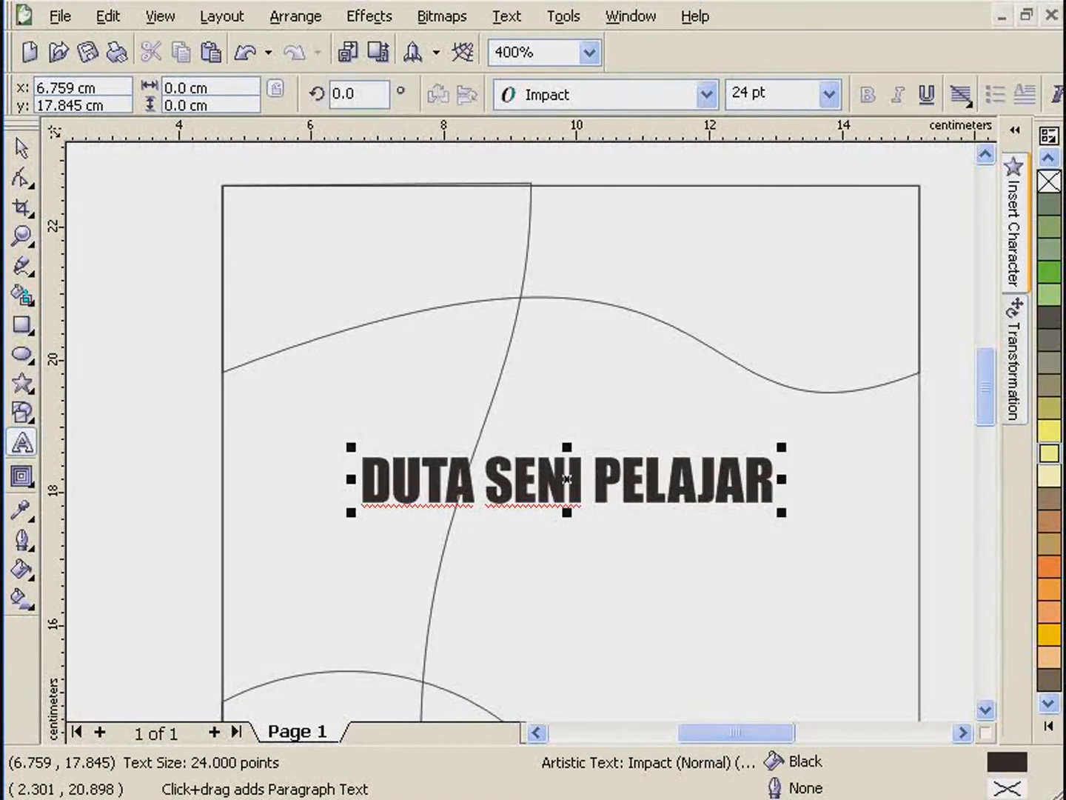
- Enlarge the DUTA SENI PELAJAR title to about 7.3 cm wide and add a one-step contour to it
click(31, 151)
drag(782, 448, 857, 392)
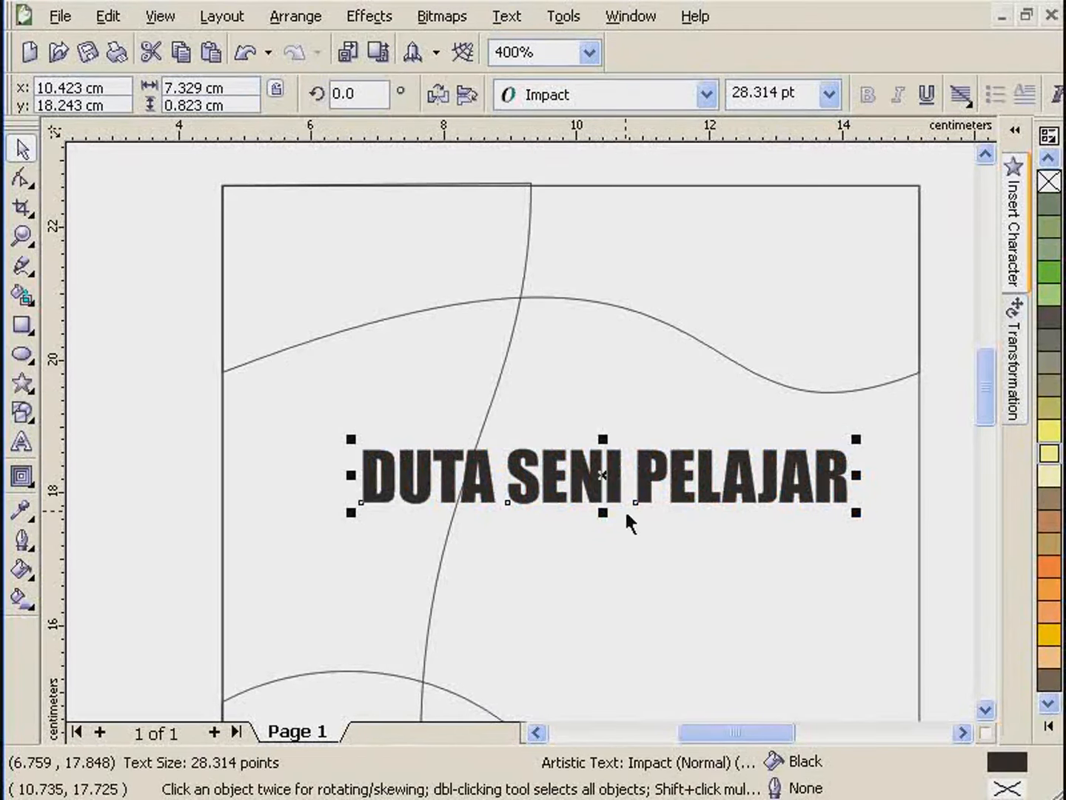
click(22, 477)
drag(655, 504, 623, 478)
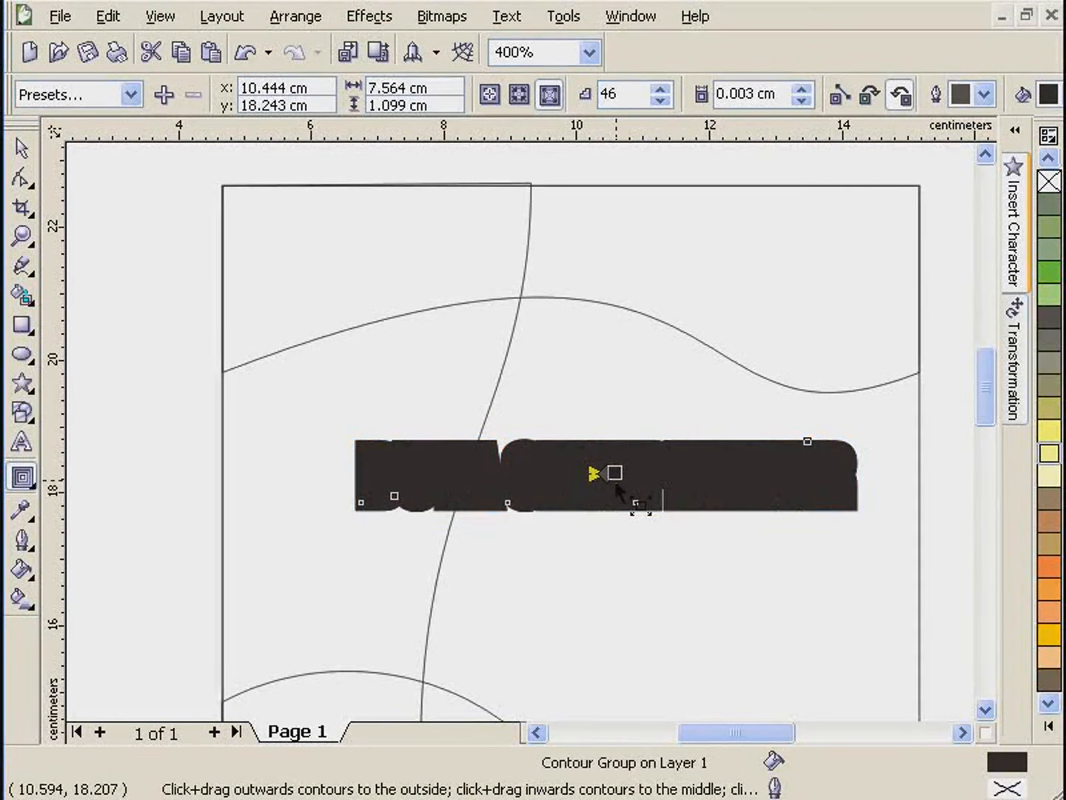
click(624, 97)
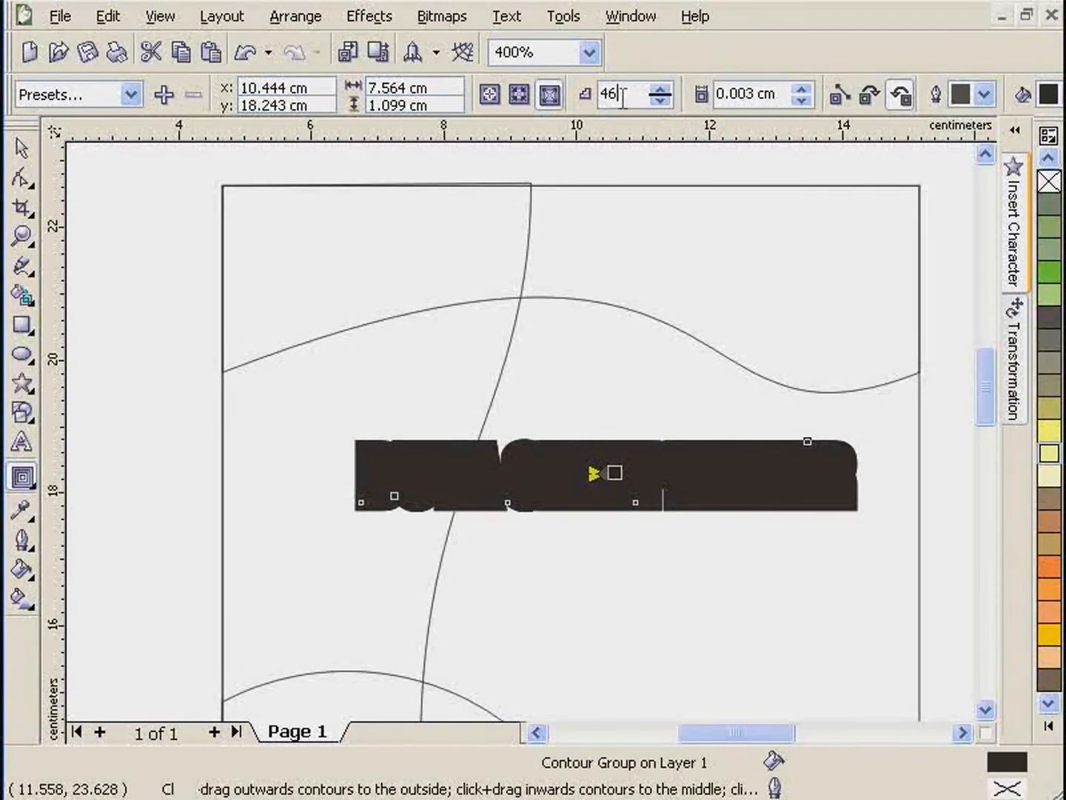
text(1)
key(Return)
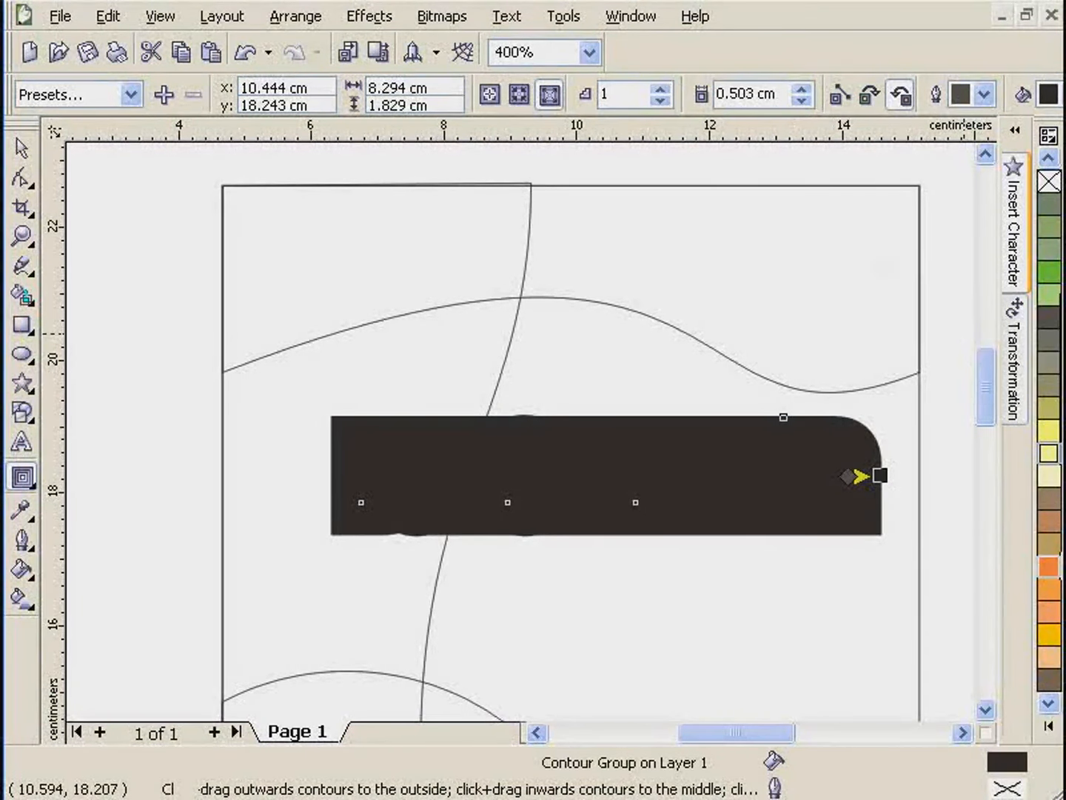
- Fill the title lettering with white and set its contour offset to 0.153 cm
click(1051, 727)
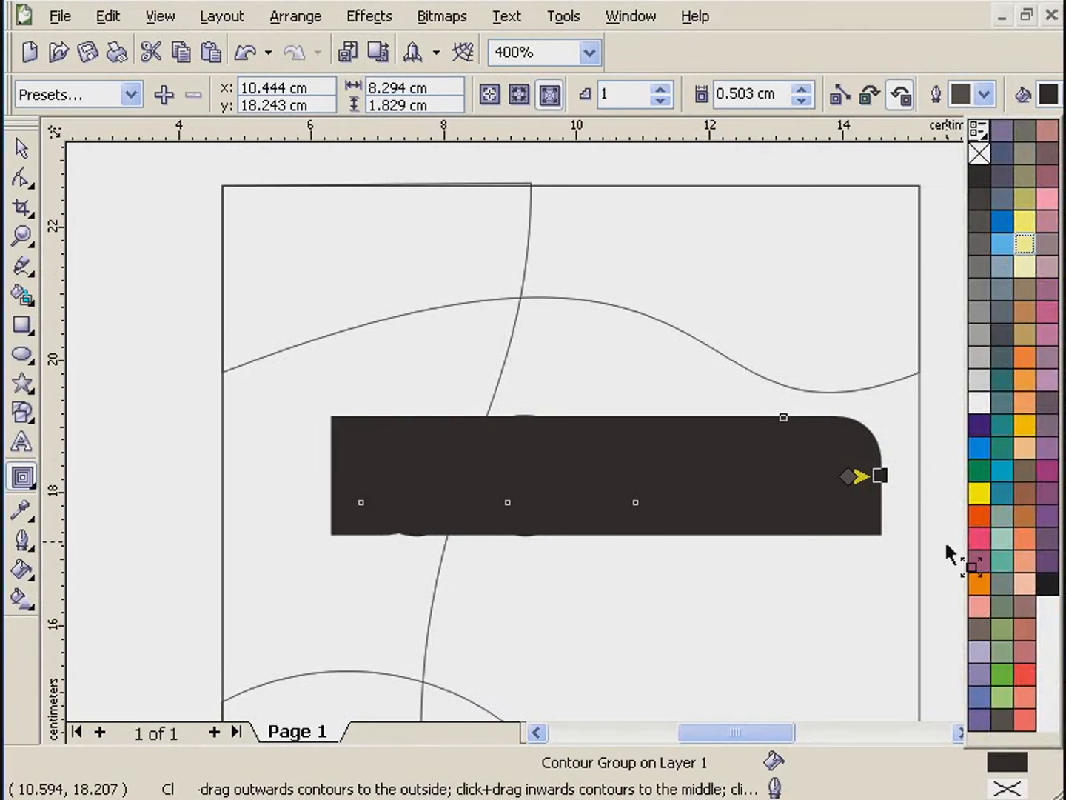
click(983, 403)
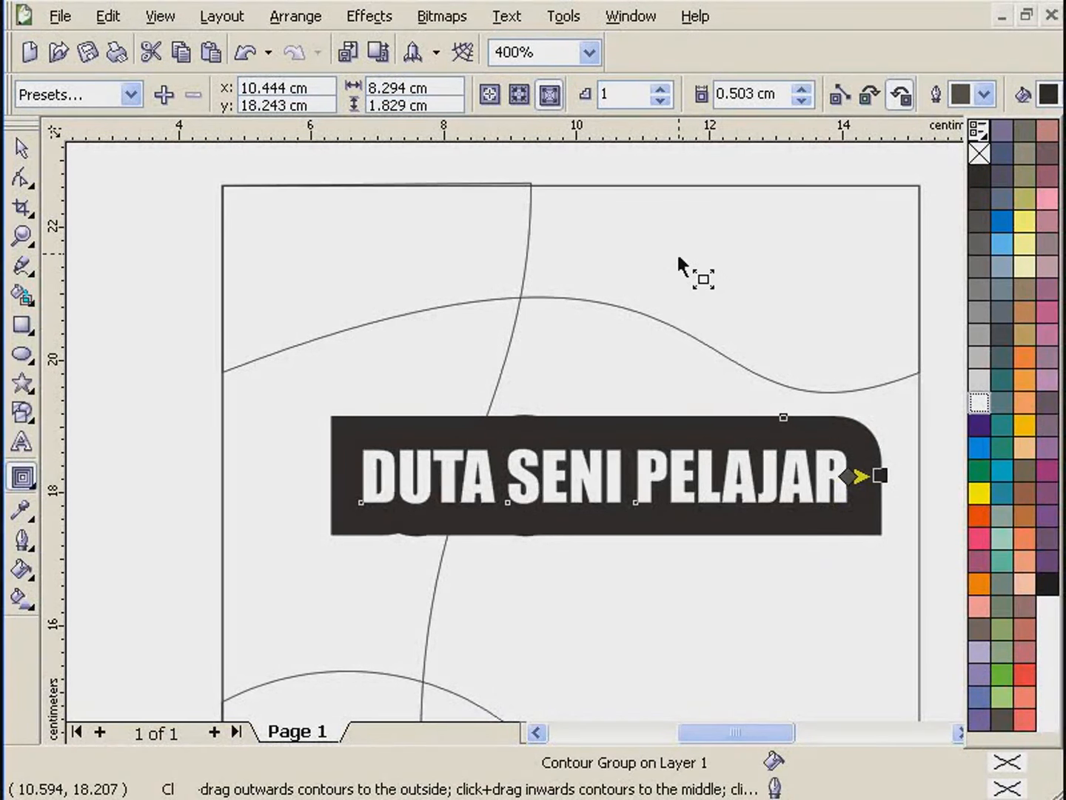
click(736, 94)
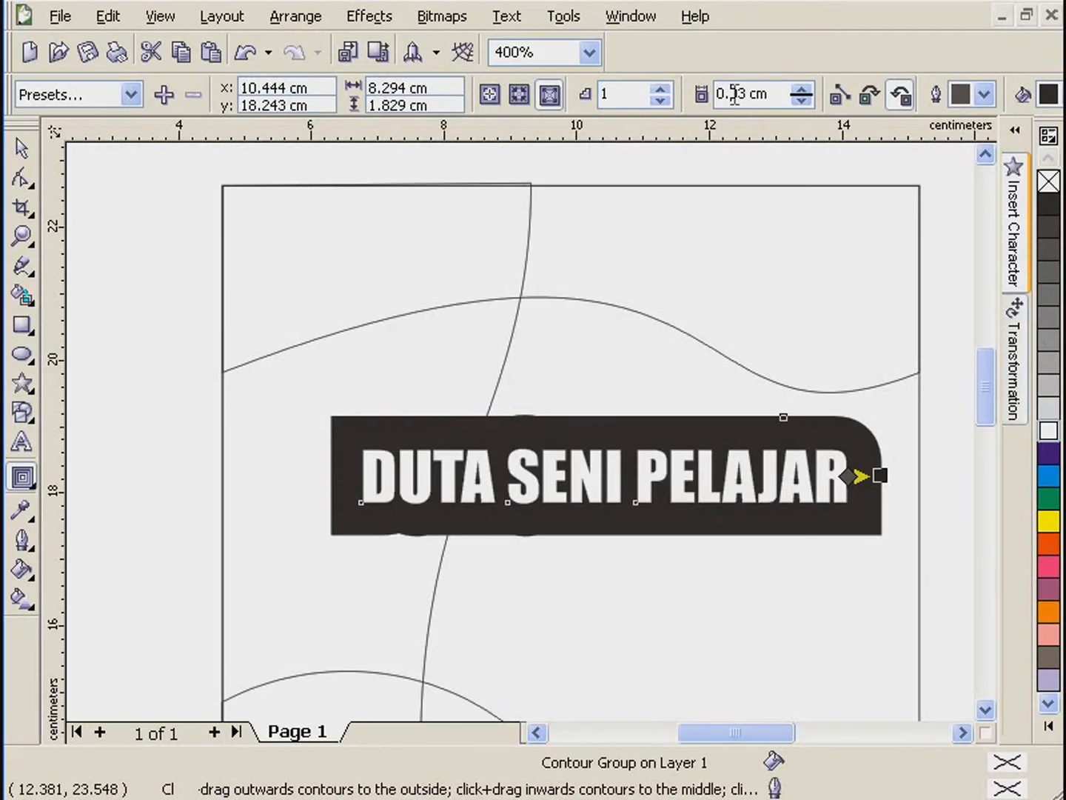
text(2)
key(Return)
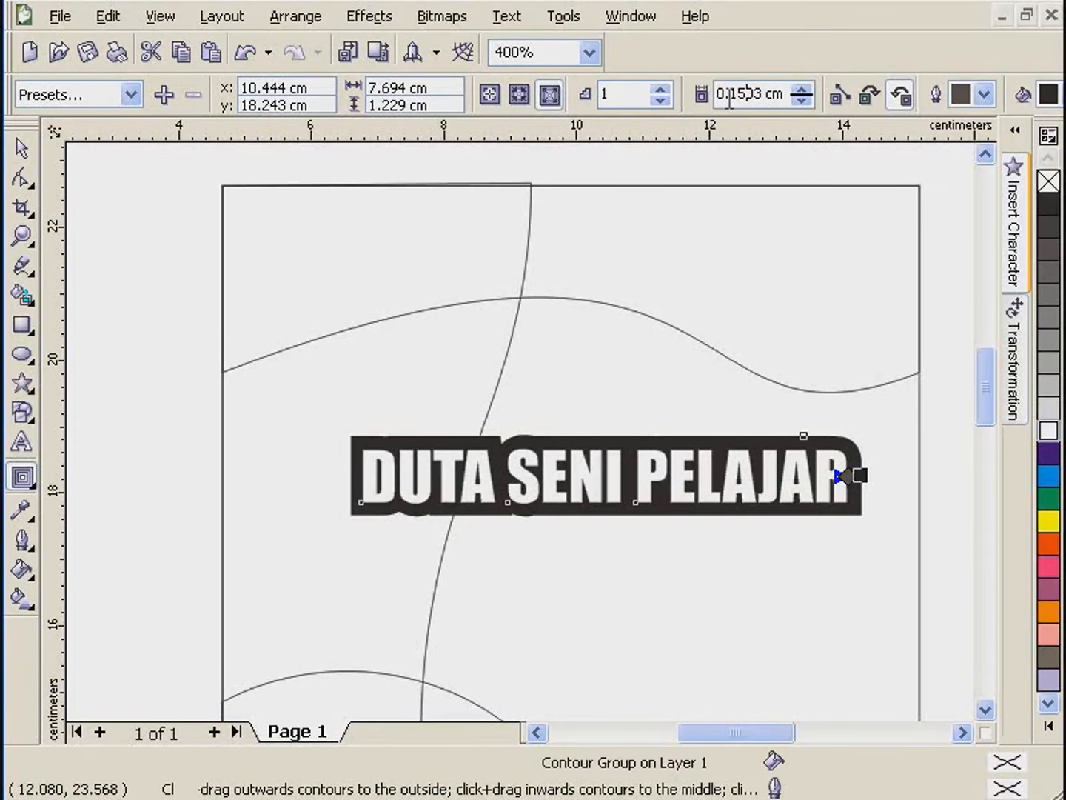
key(Return)
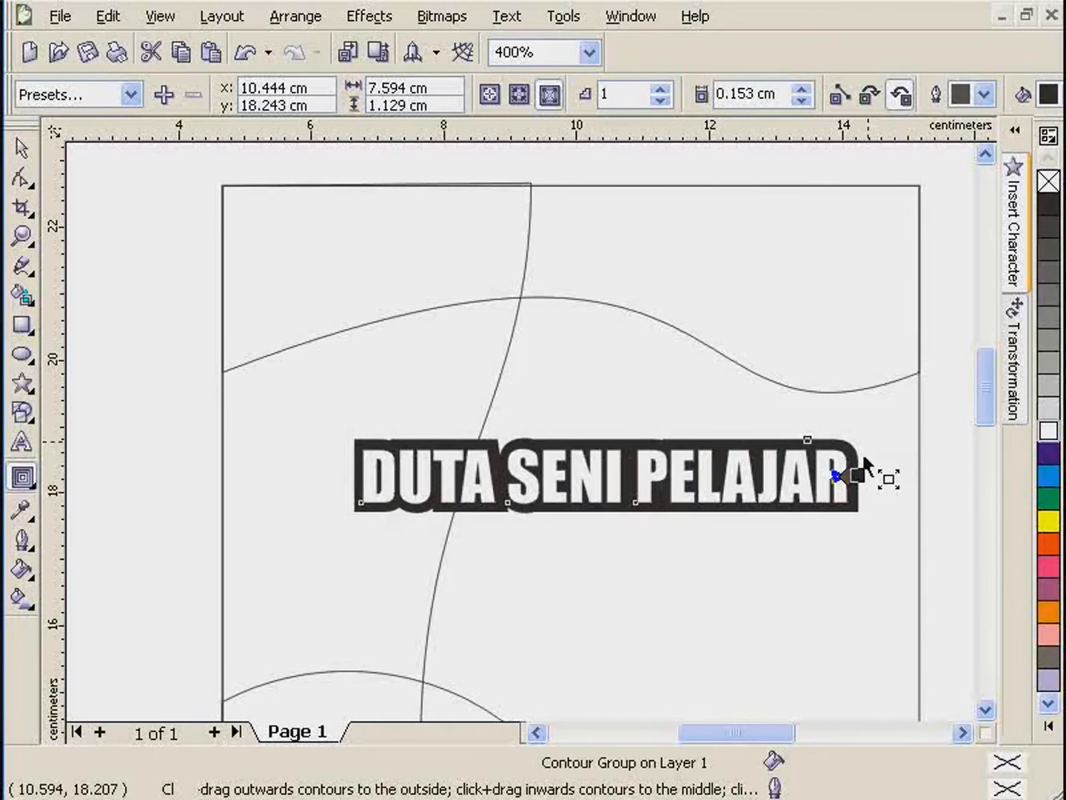
- Scale the contoured title up slightly to about 7.8 cm wide
click(23, 148)
scroll(585, 434, down, 3)
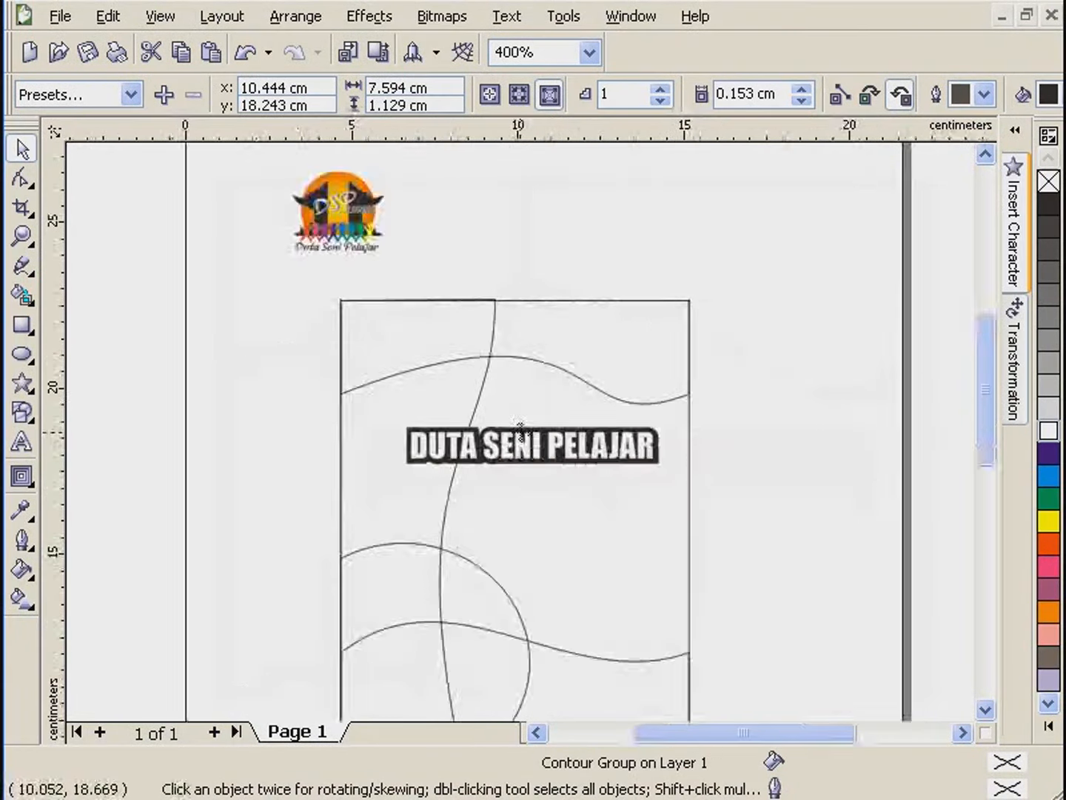
scroll(522, 430, up, 2)
drag(670, 431, 673, 424)
scroll(522, 441, up, 2)
scroll(522, 442, down, 1)
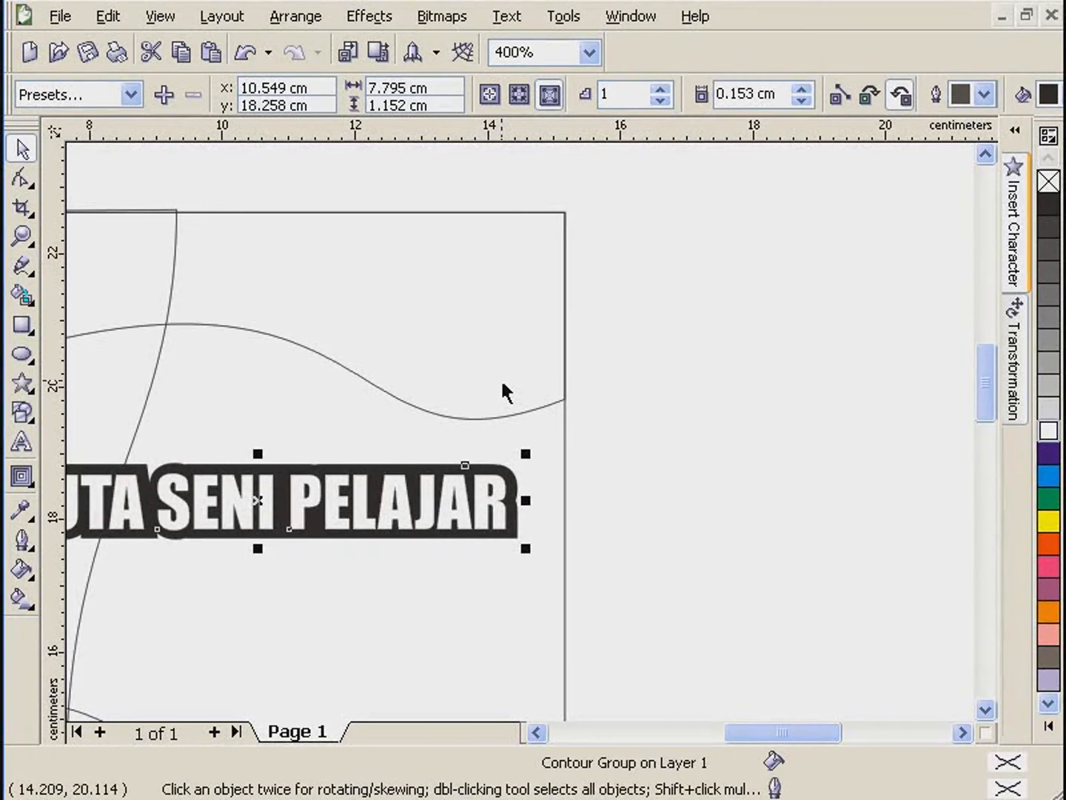
- Replace the title's wording with "DSP 2008", keeping the white fill and dark contour
click(538, 732)
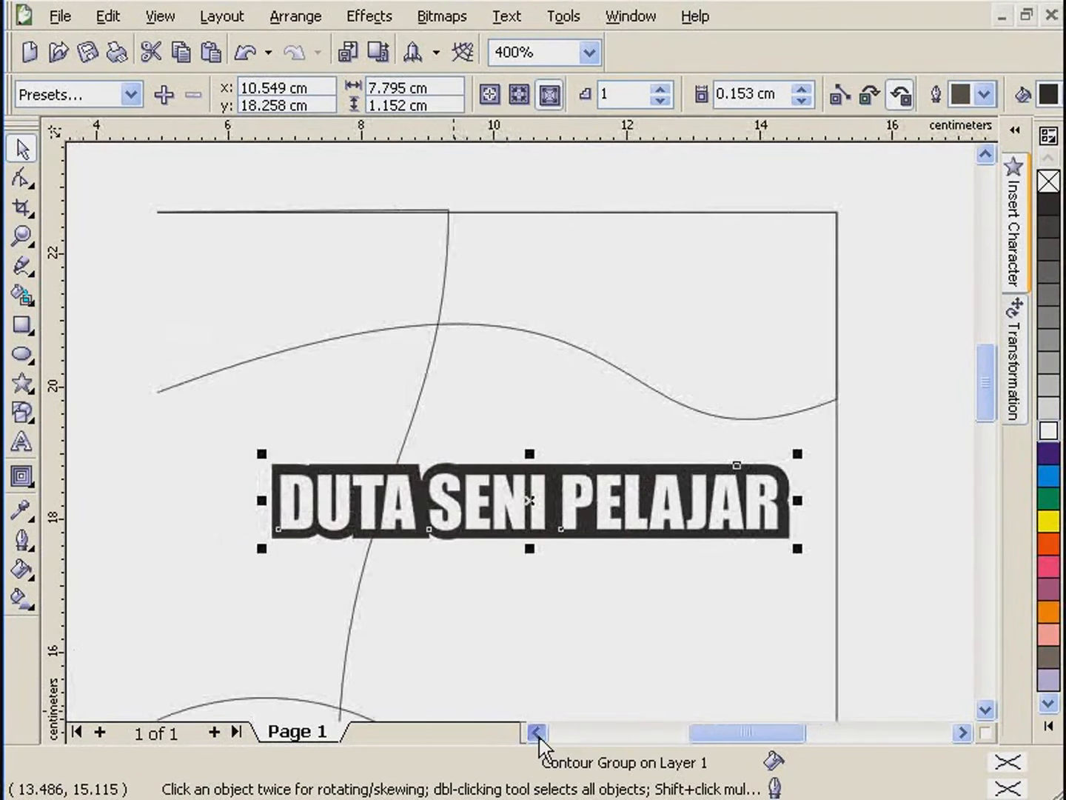
double_click(471, 517)
triple_click(471, 518)
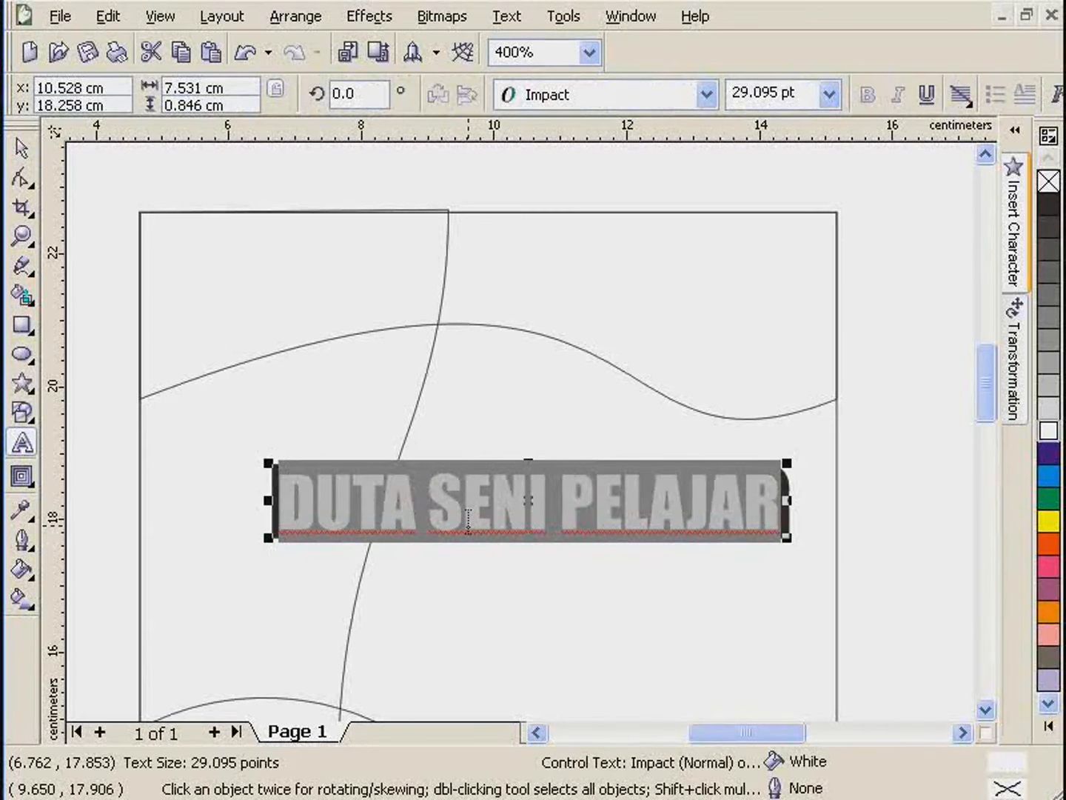
text(DS)
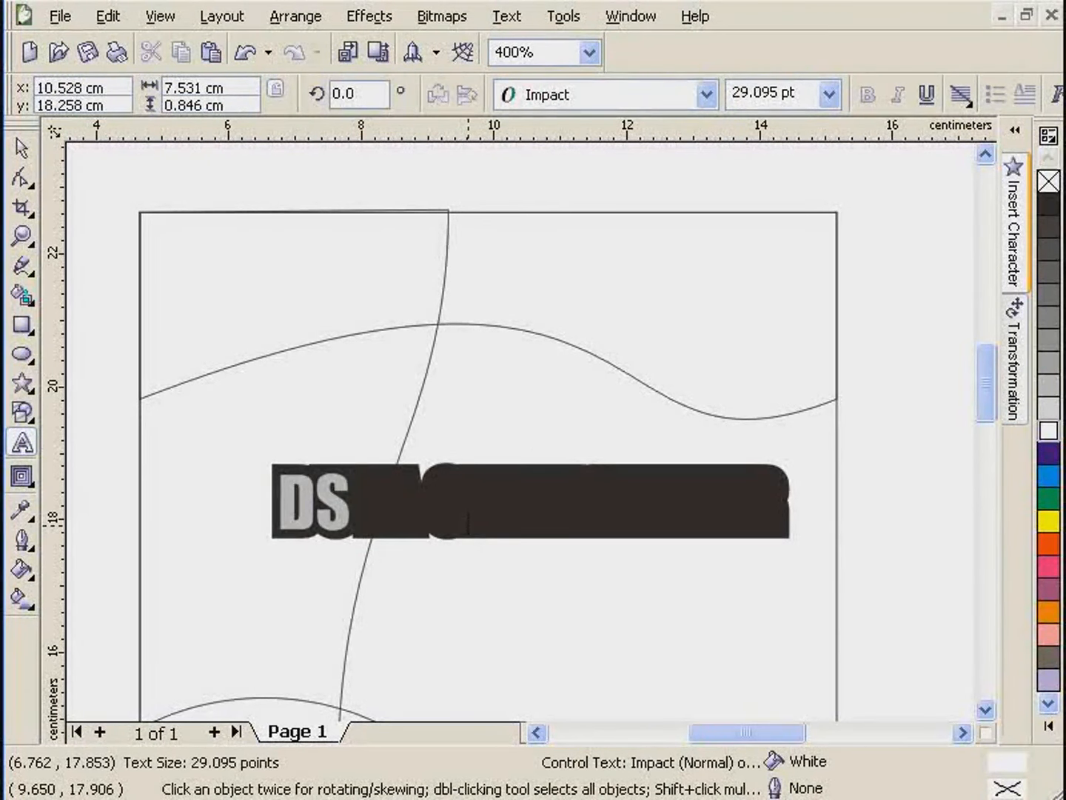
text(P 20)
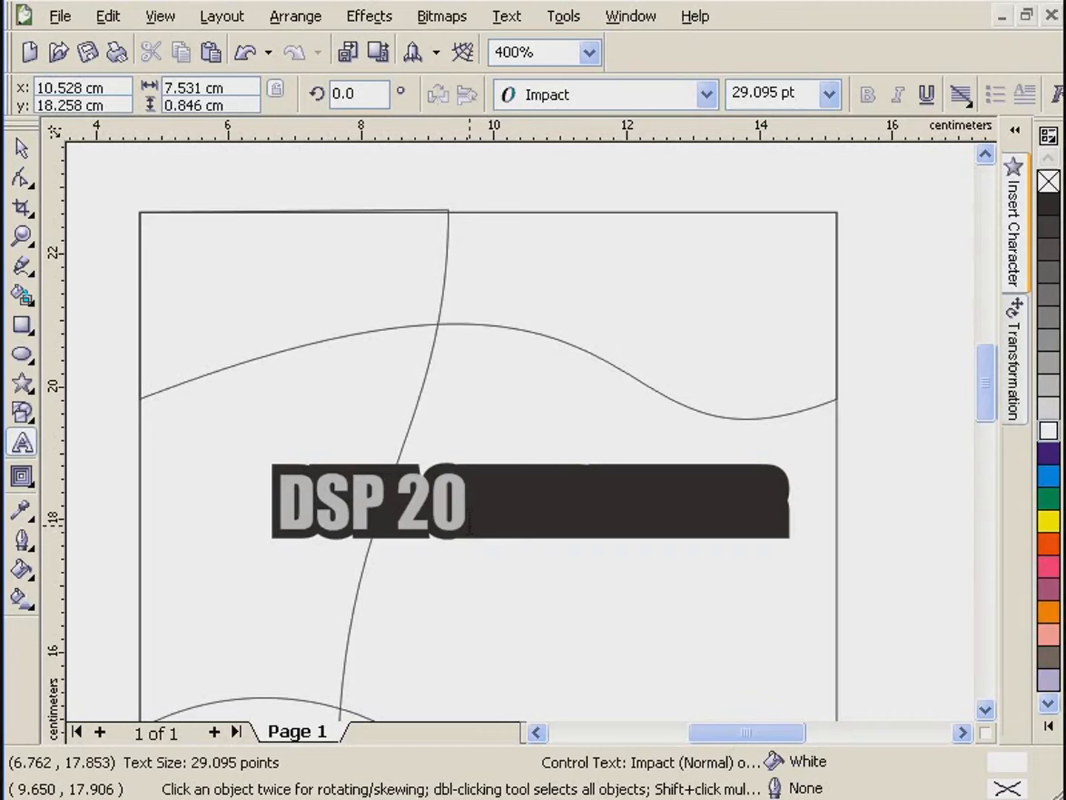
text(08)
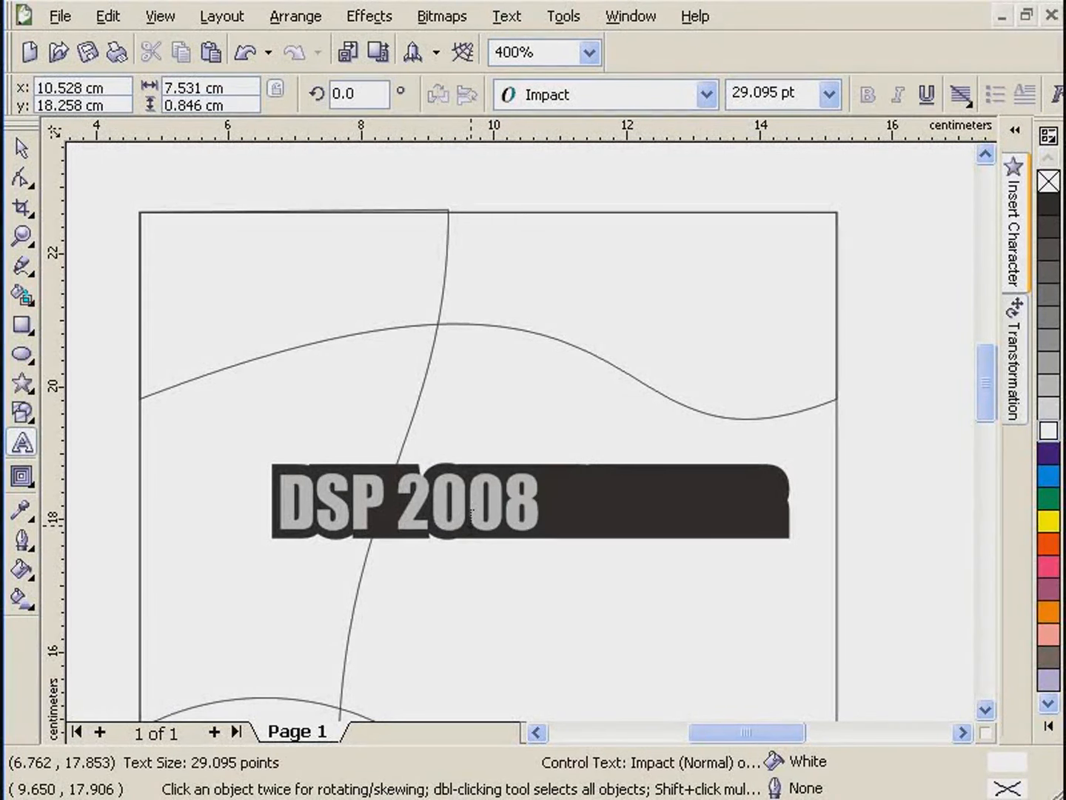
click(22, 149)
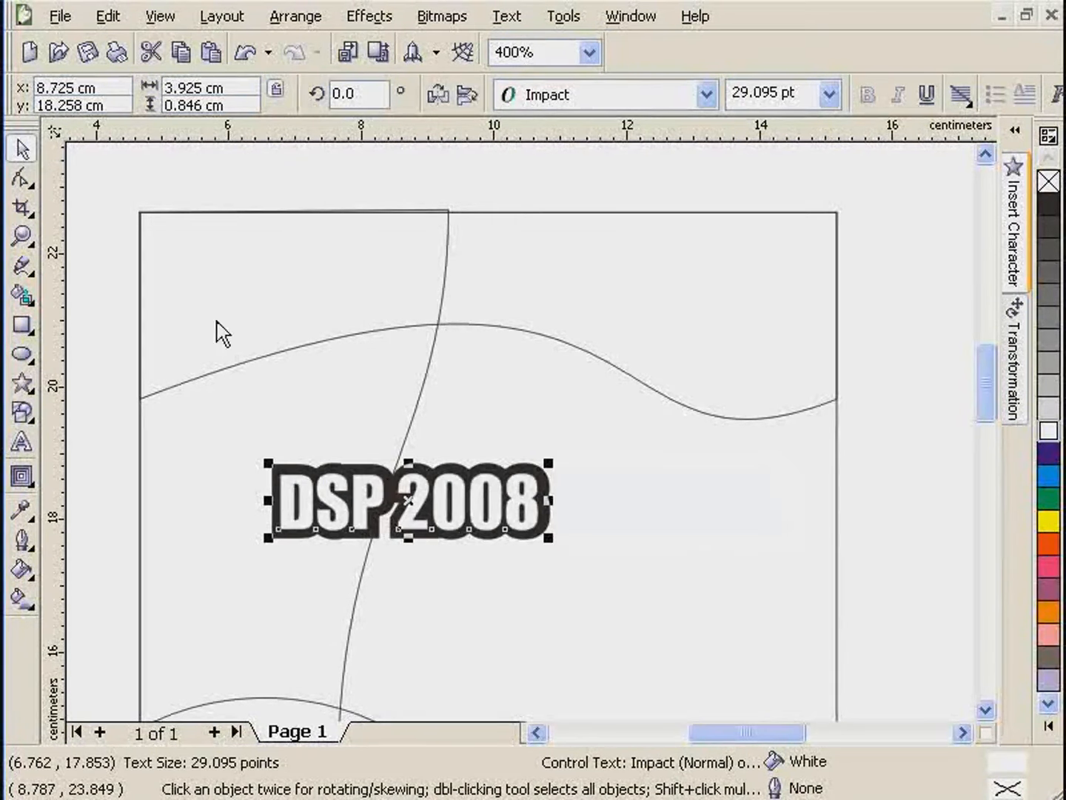
- Enlarge the contoured DSP 2008 text to about 7.4 by 1.8 cm and shift it slightly down and left within the frame
drag(549, 465, 762, 424)
click(522, 476)
drag(523, 476, 496, 530)
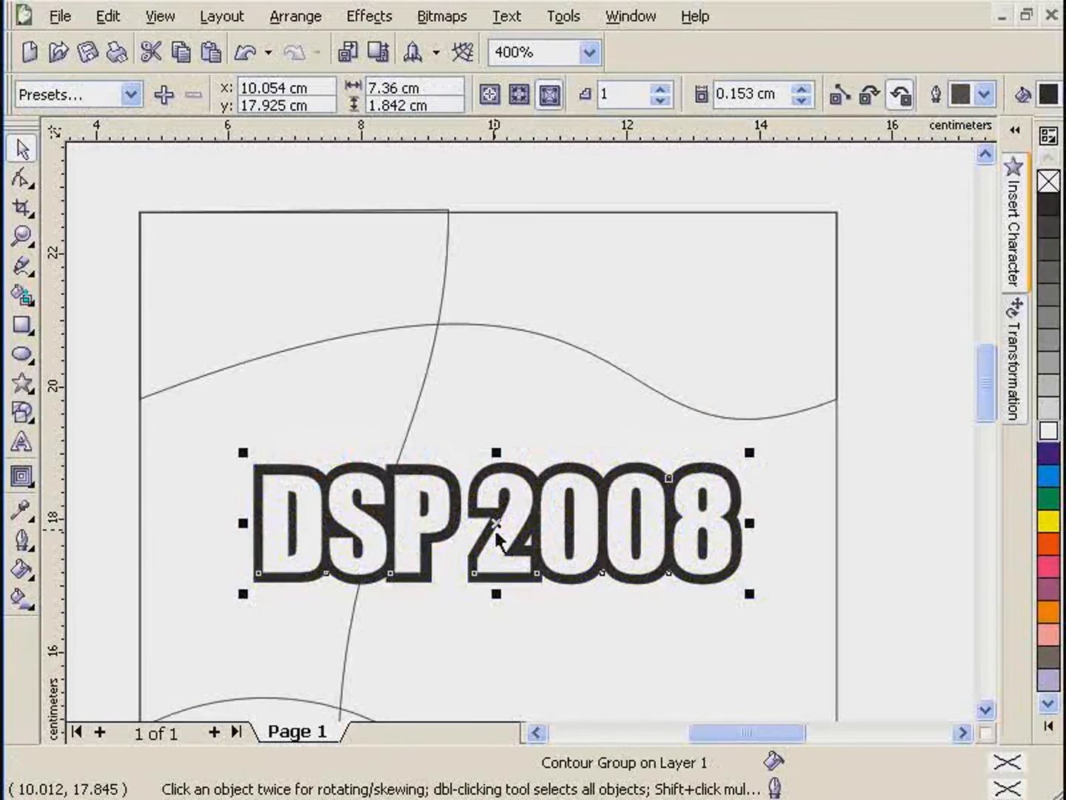
- Add perspective to the DSP 2008 text and reshape its corners so the letters taper from a tall D to a small 8
click(367, 18)
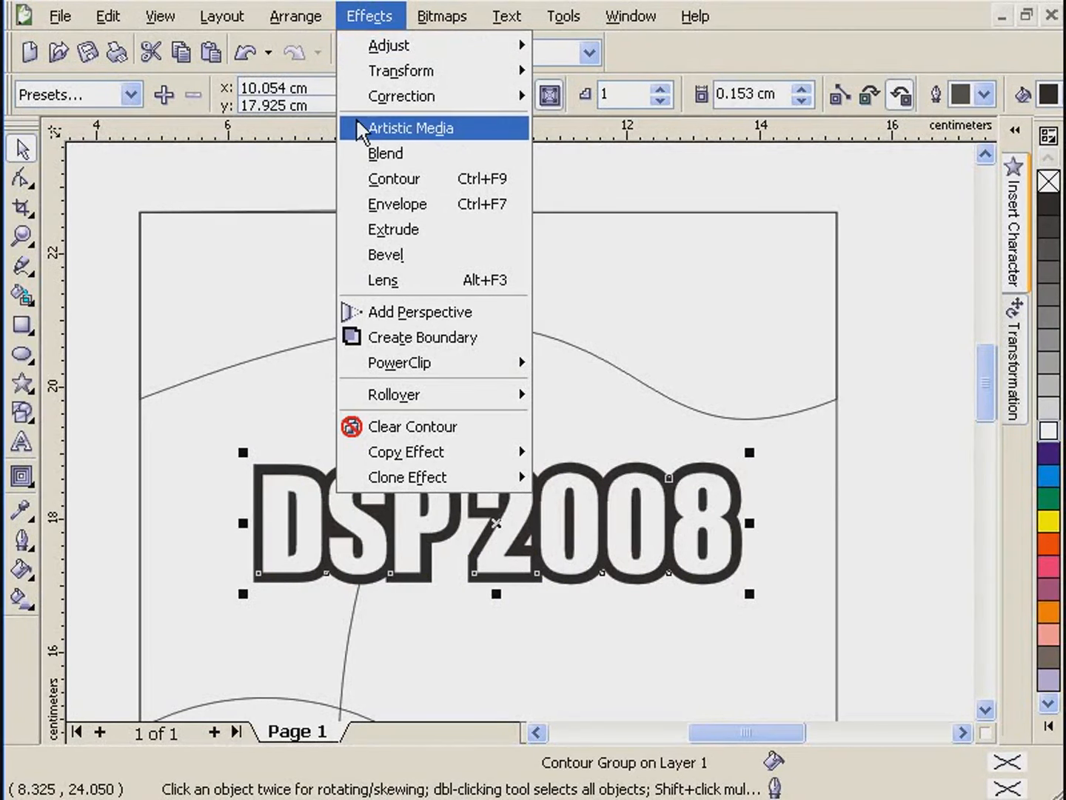
click(404, 311)
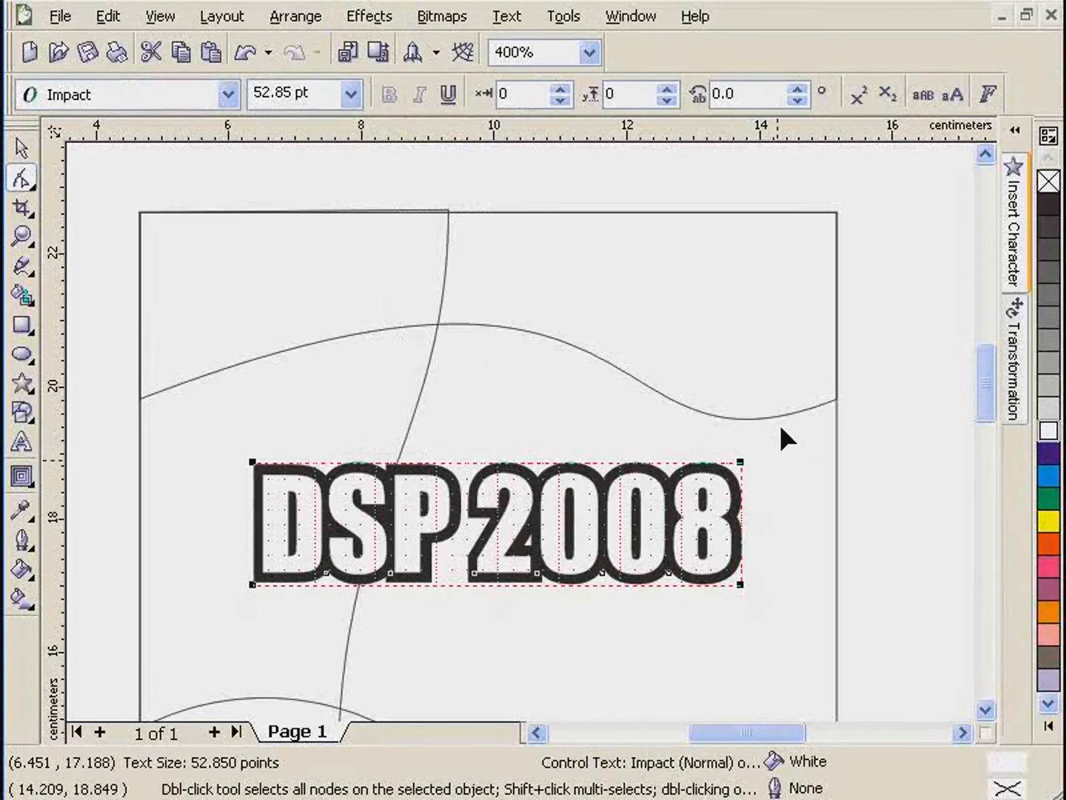
click(722, 644)
click(730, 582)
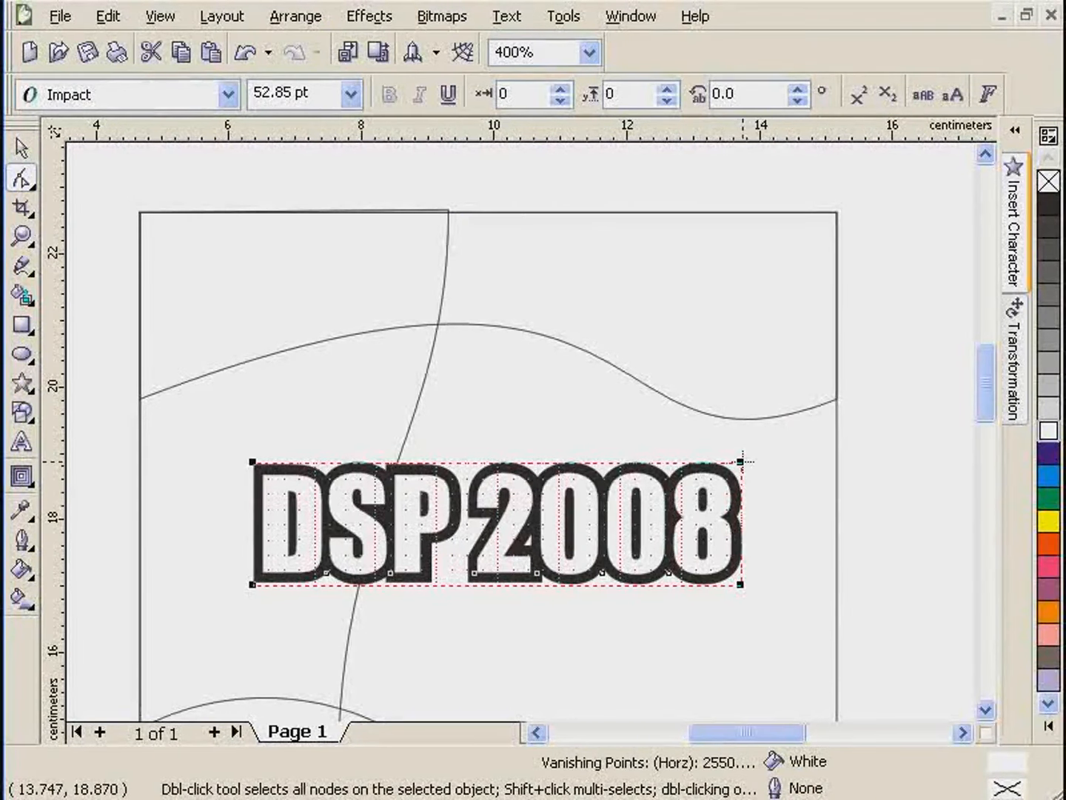
mouse_move(743, 460)
mouse_down()
mouse_move(757, 371)
mouse_move(738, 442)
mouse_up()
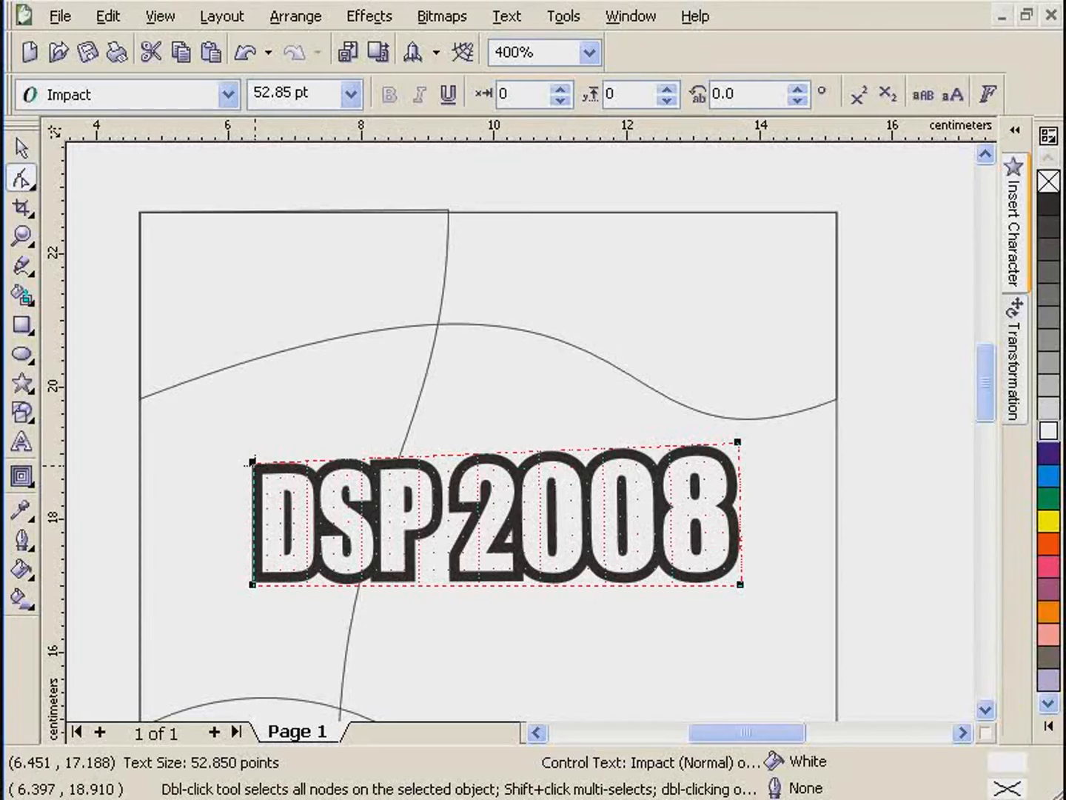
drag(251, 462, 220, 402)
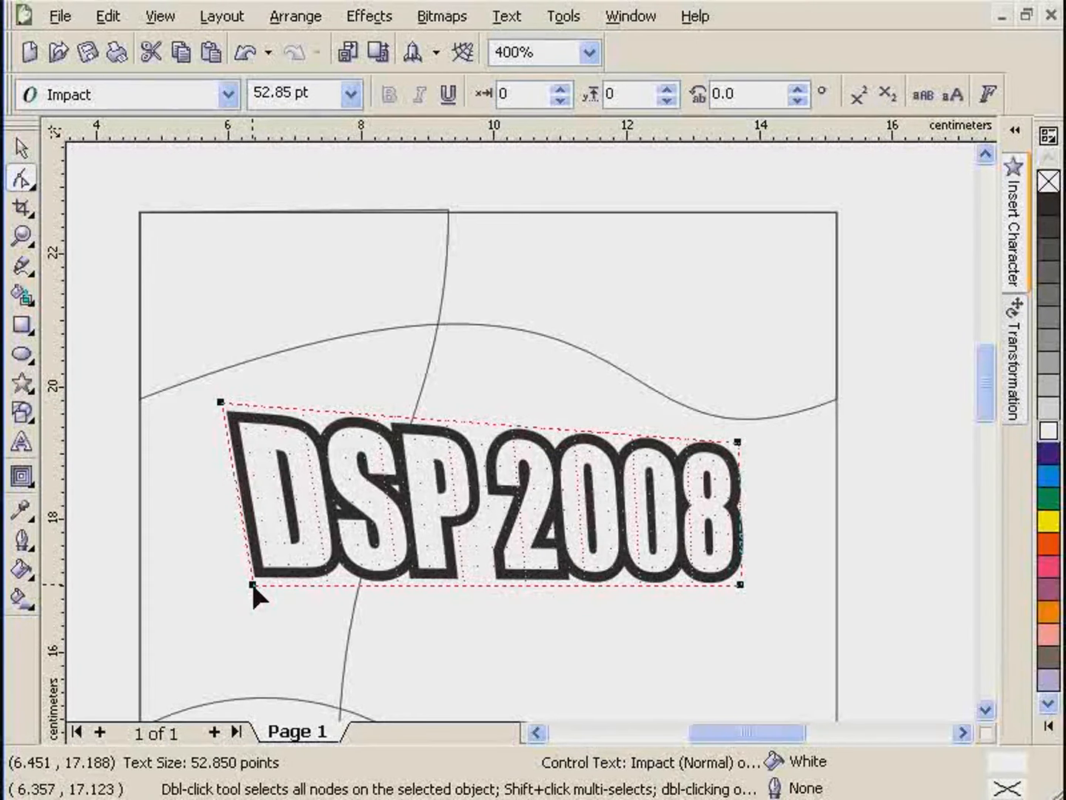
drag(252, 585, 237, 638)
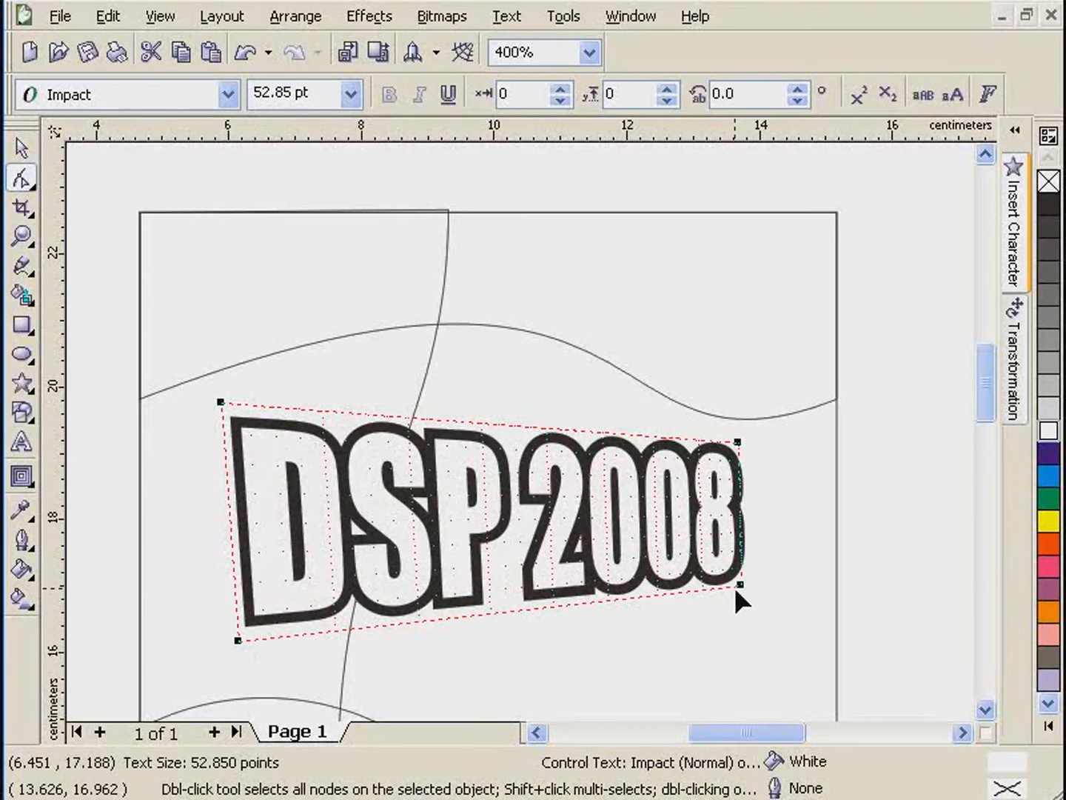
drag(736, 589, 753, 548)
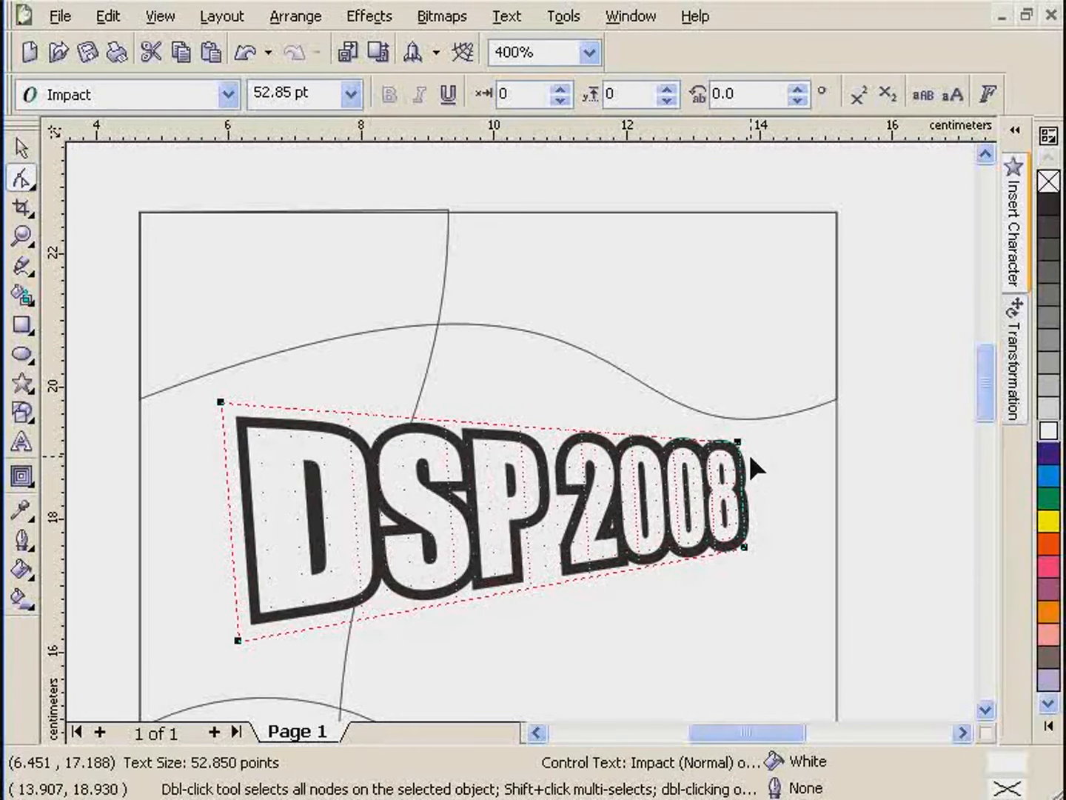
drag(739, 442, 749, 435)
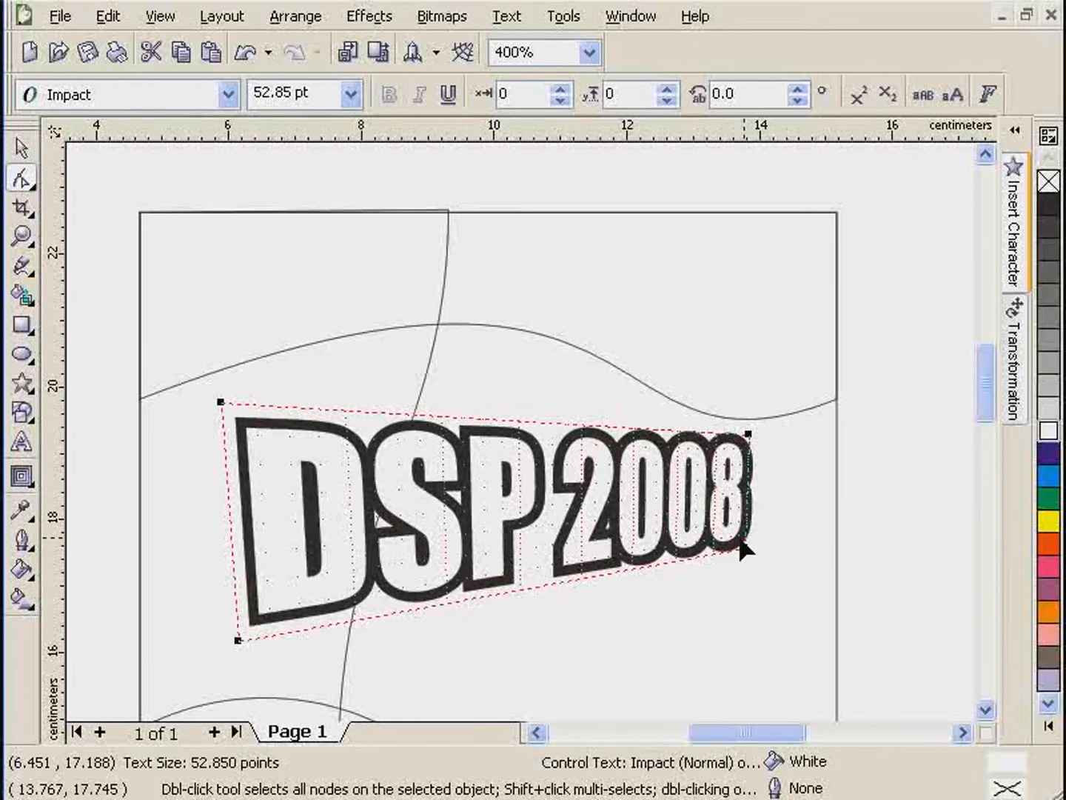
drag(743, 548, 757, 552)
key(space)
click(918, 569)
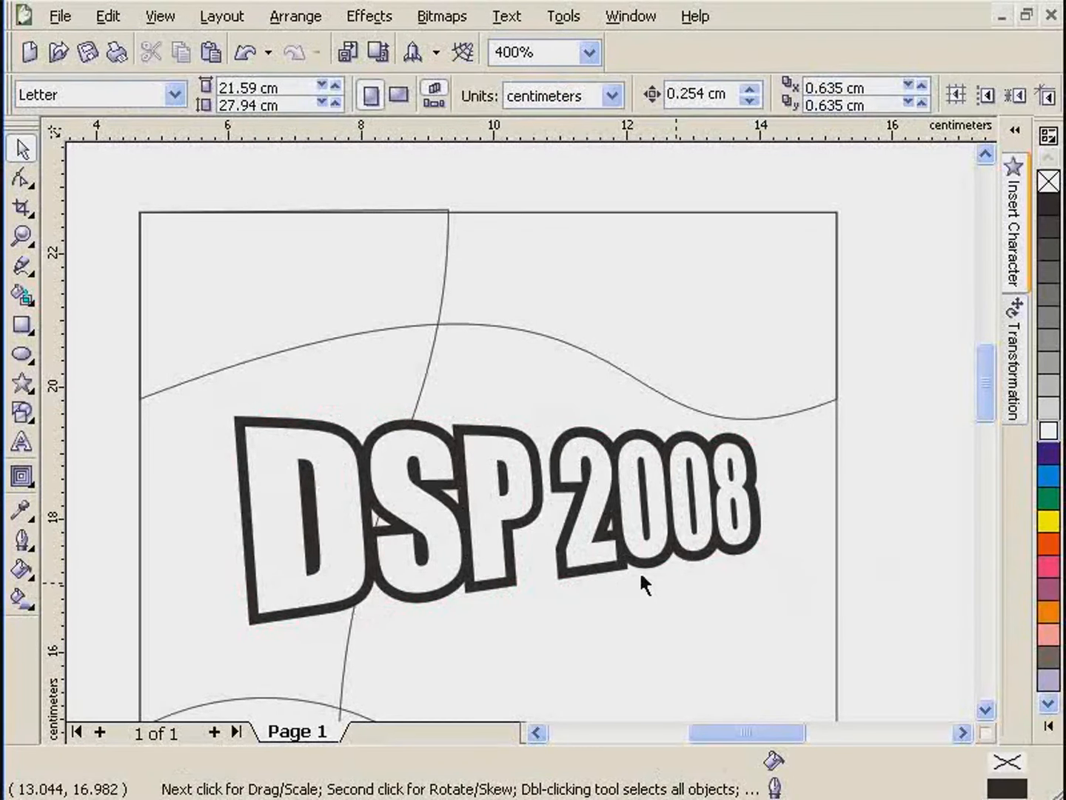
scroll(604, 562, down, 1)
scroll(507, 438, up, 1)
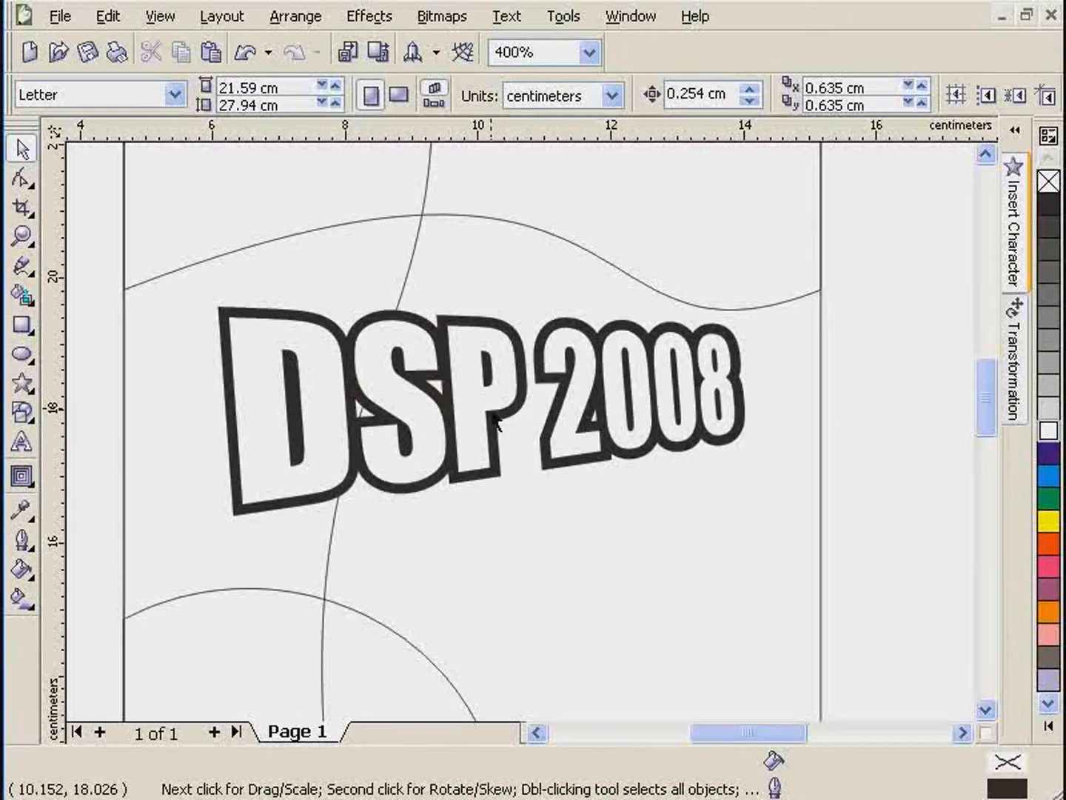
drag(495, 422, 522, 586)
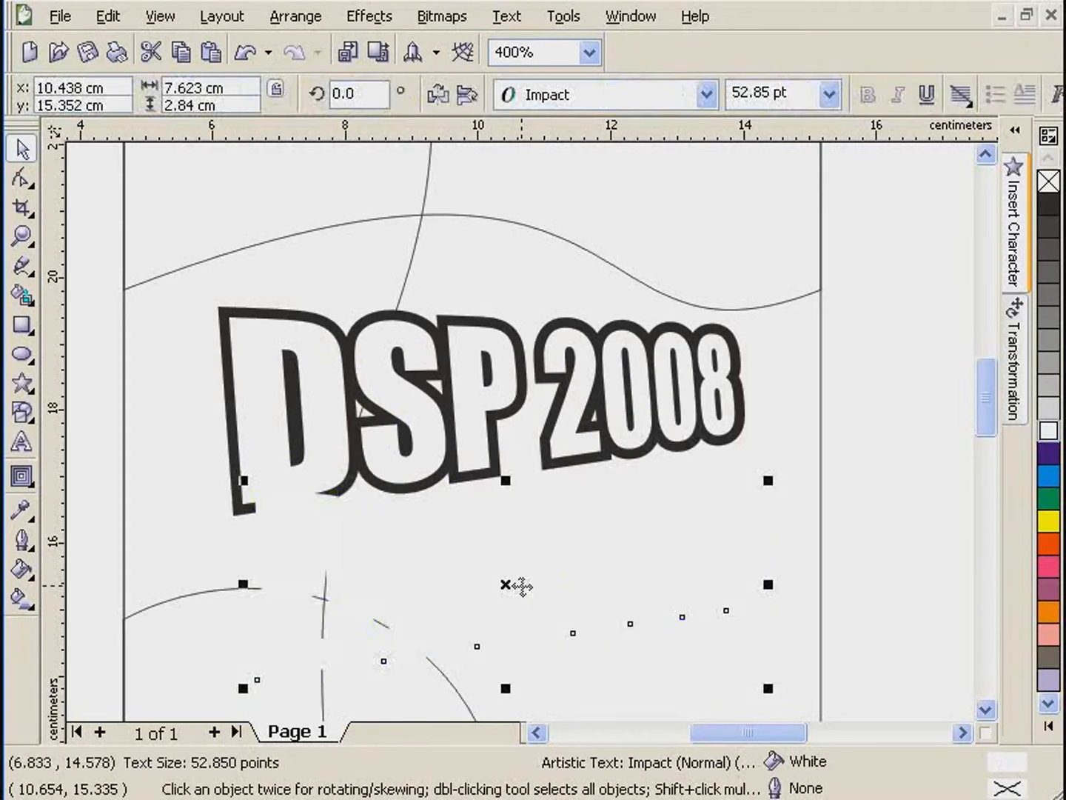
key(ctrl+z)
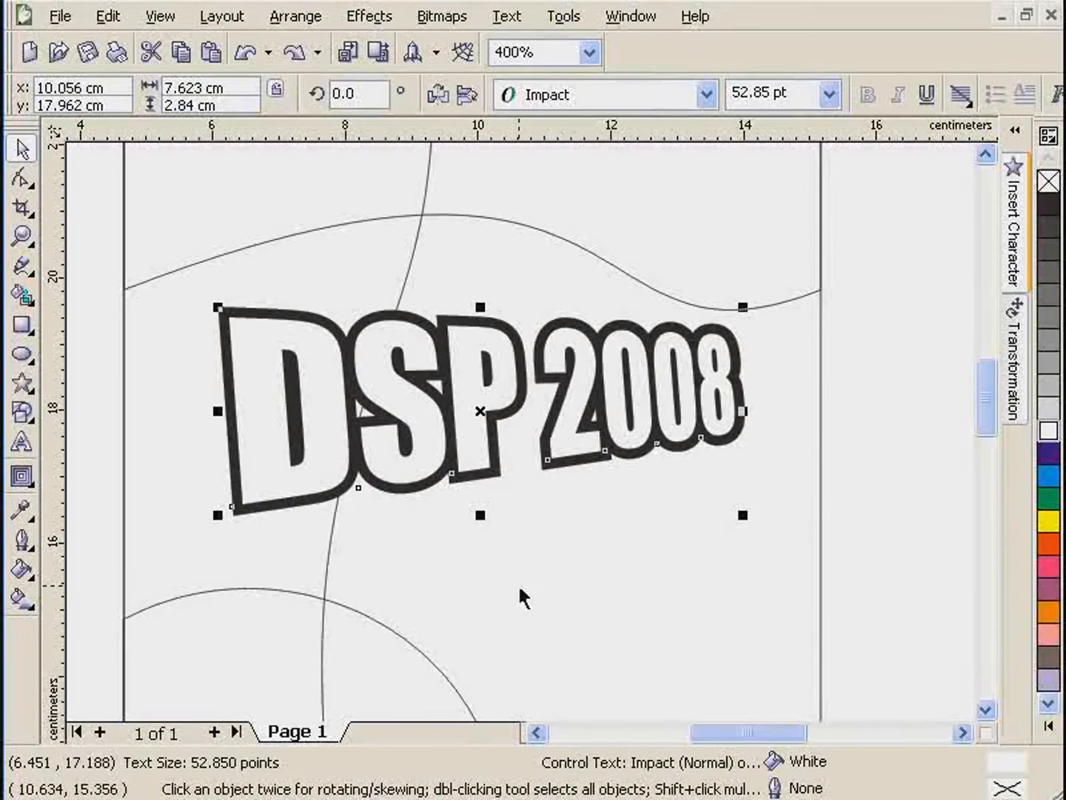
- Add the artistic text "Duta Seni Pelajar" in 24 pt Arial just below the DSP 2008 lettering
click(23, 443)
click(374, 571)
text(D)
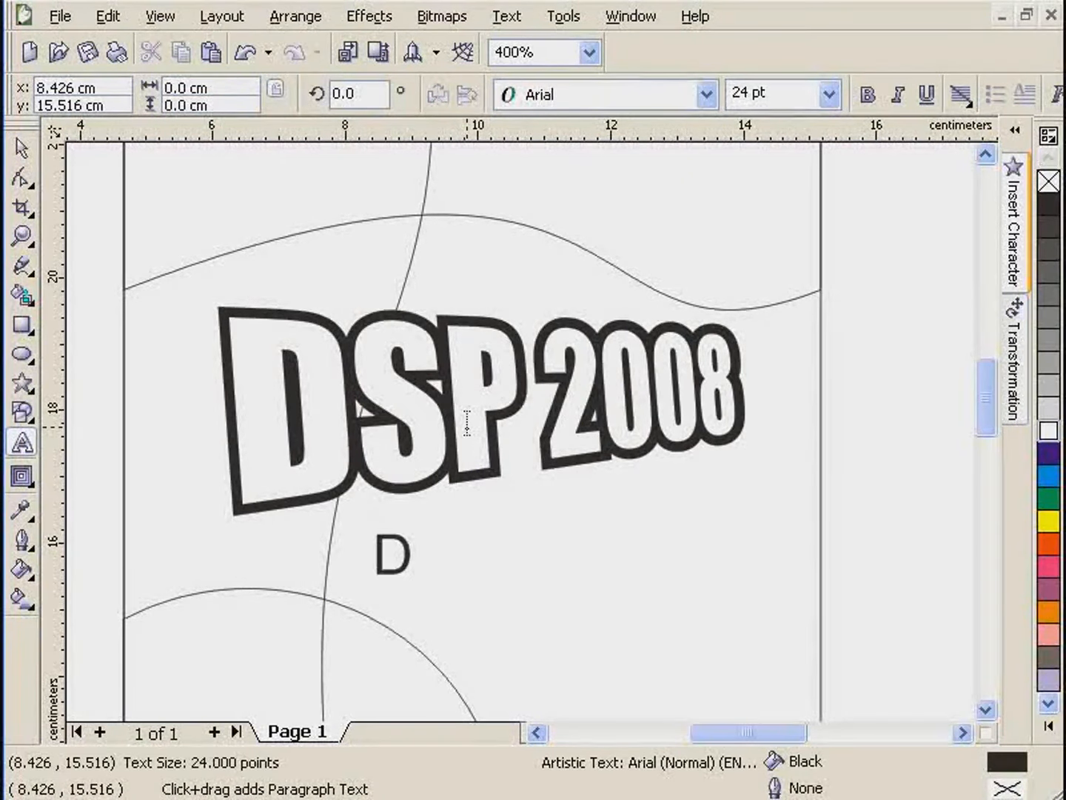
text(uta)
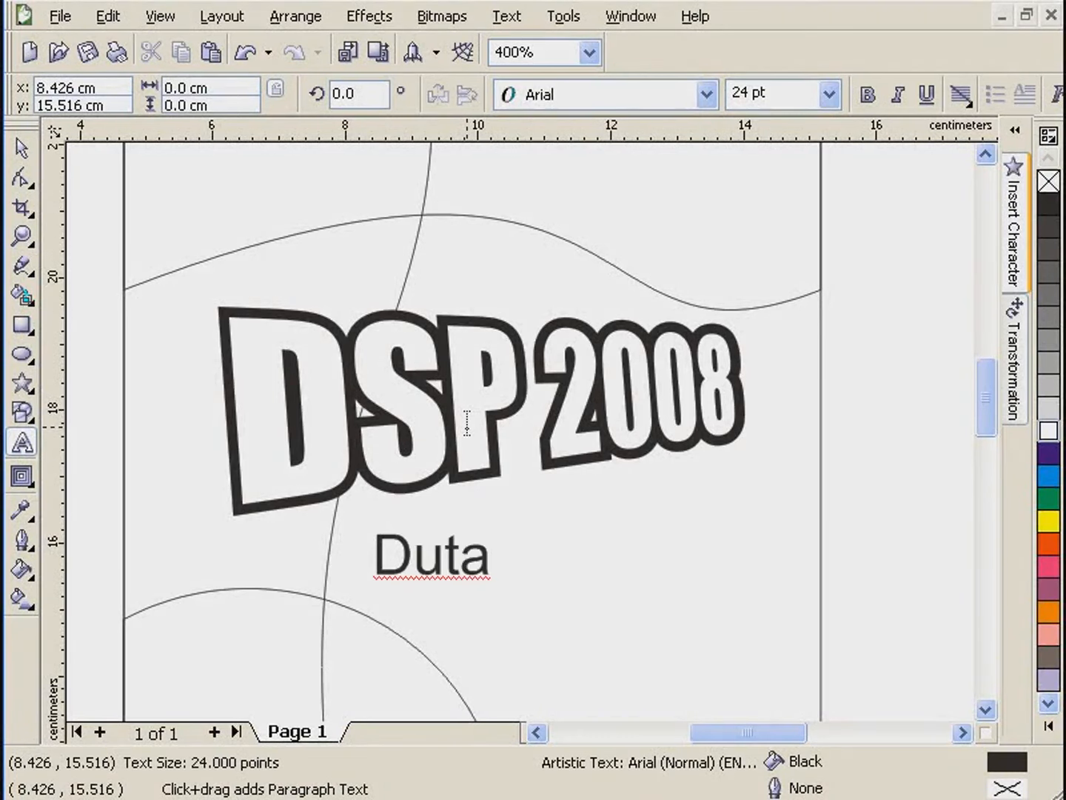
text( Seni )
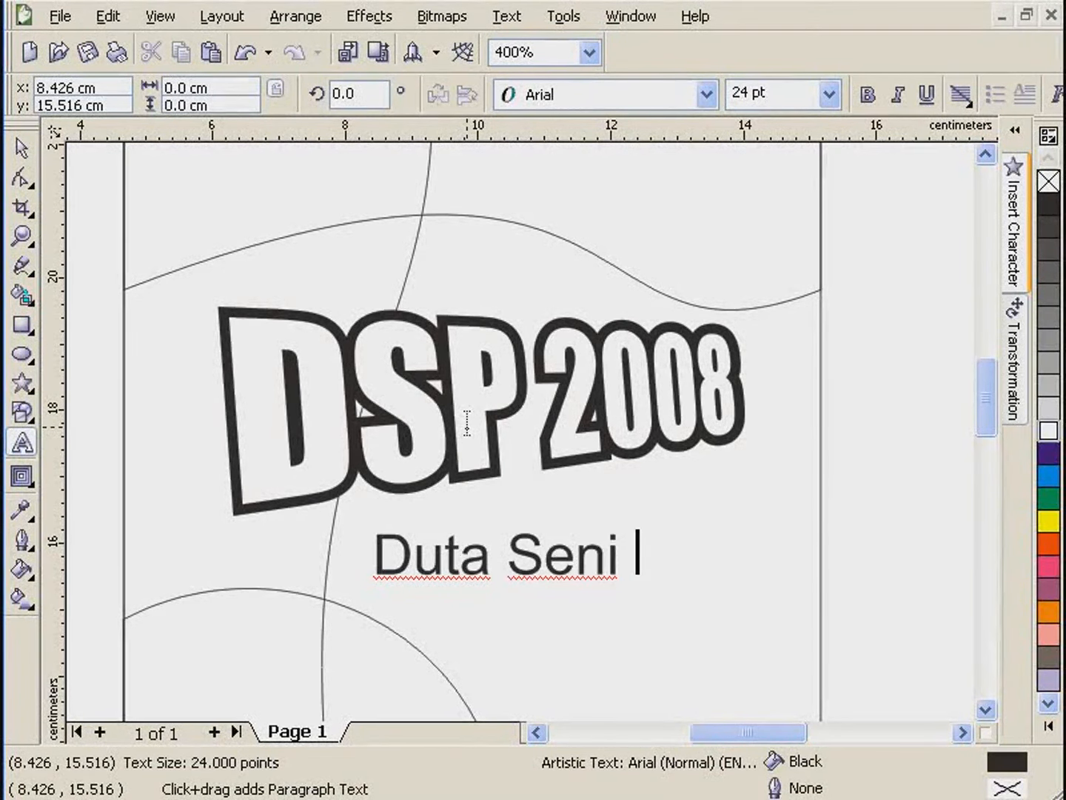
text(Pelajar)
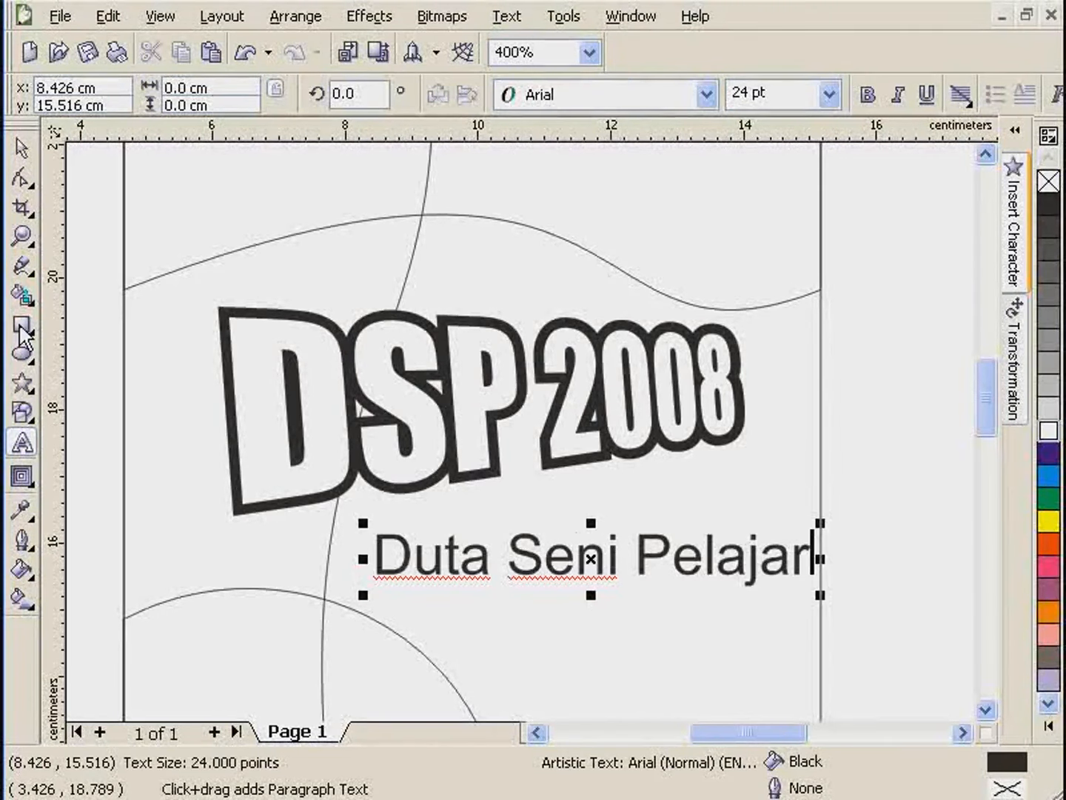
click(23, 148)
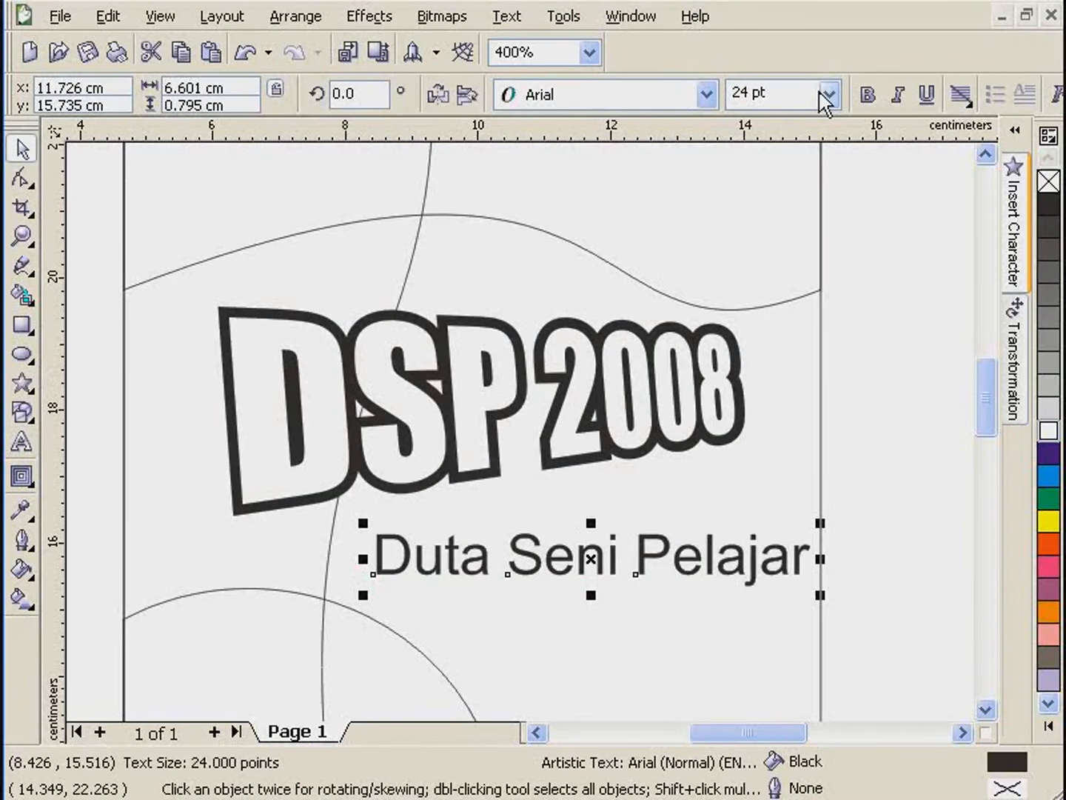
- Set the Duta Seni Pelajar subtitle in Impact and move it up and left, close beneath the DSP 2008 title
click(708, 94)
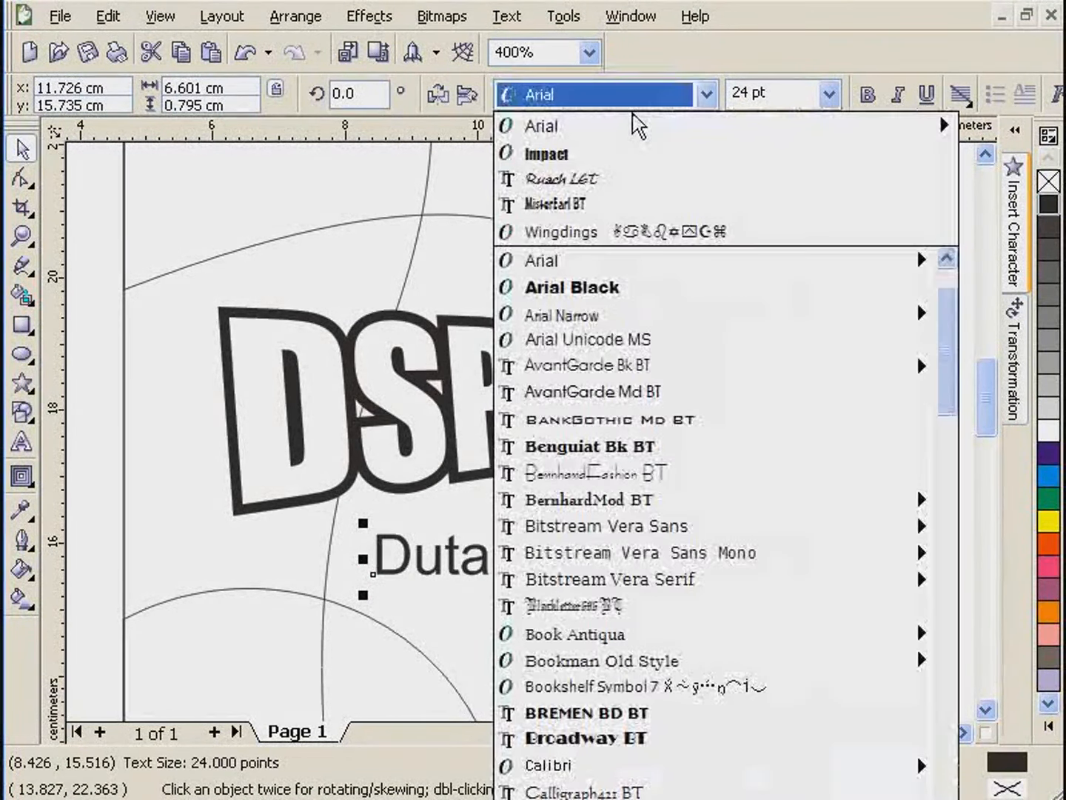
click(545, 150)
drag(681, 557, 650, 546)
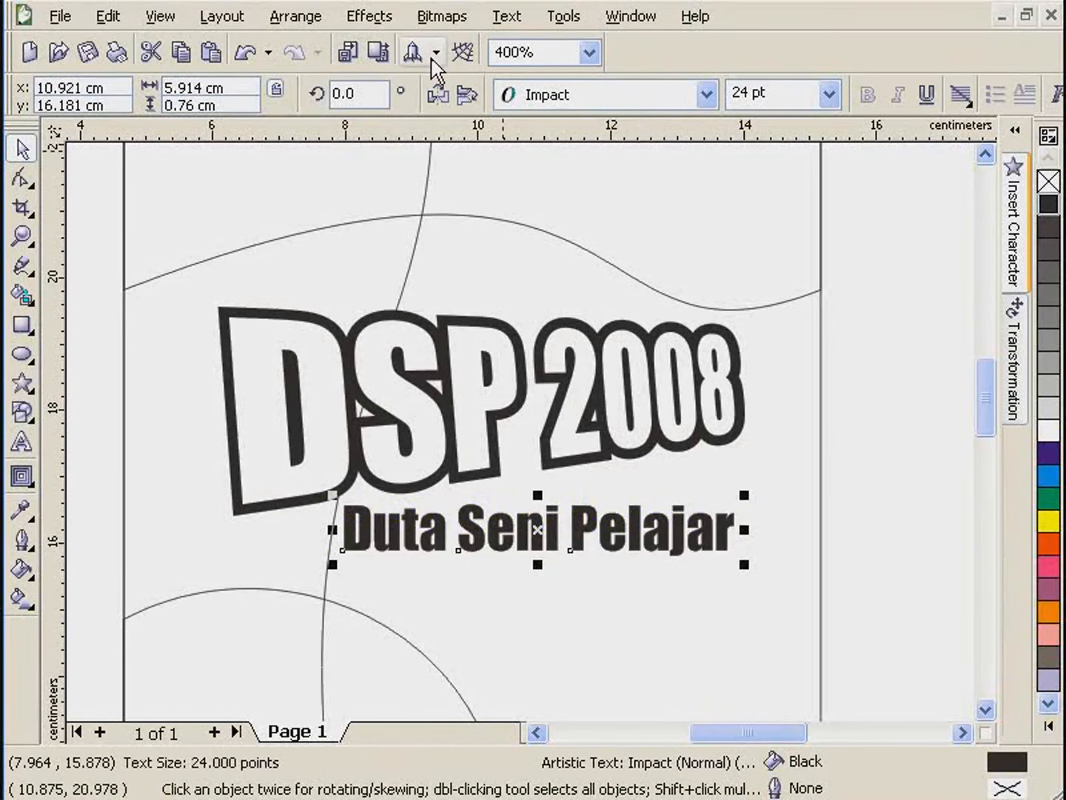
- Add perspective to the subtitle, taper its letters upward to match the DSP 2008 slant, and shift it about 0.2 cm right
click(377, 17)
click(405, 316)
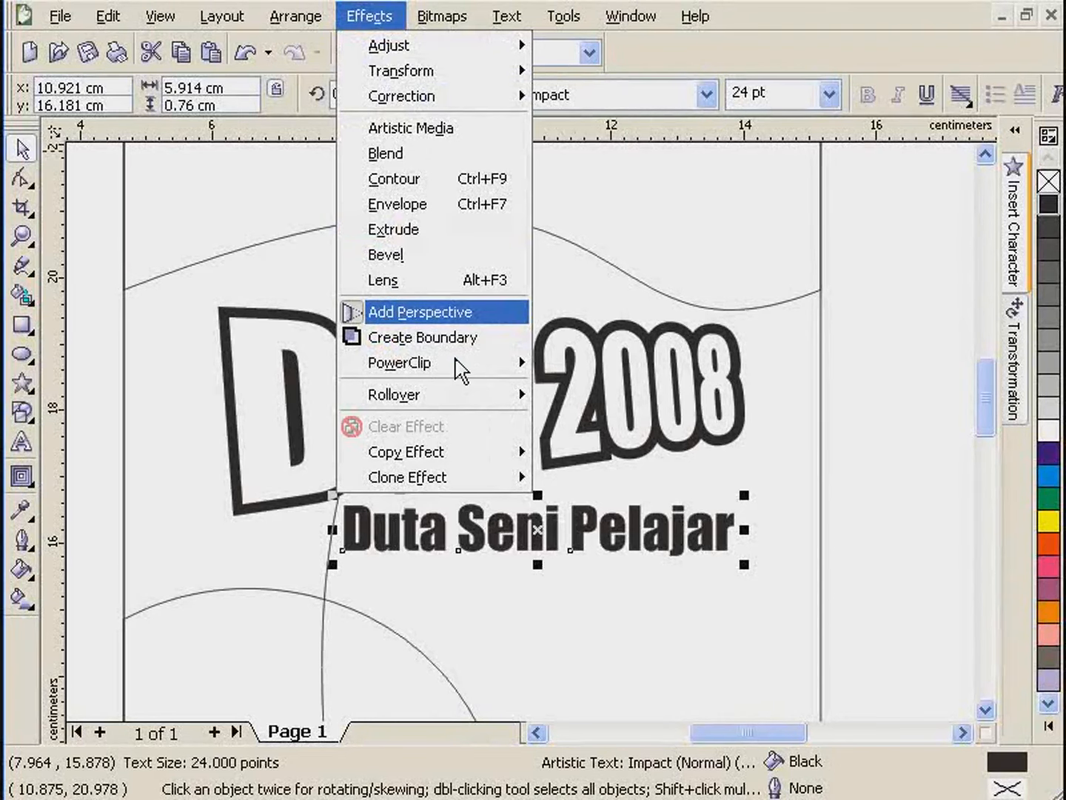
drag(737, 503, 724, 472)
drag(732, 548, 728, 510)
drag(342, 555, 350, 568)
drag(343, 504, 350, 510)
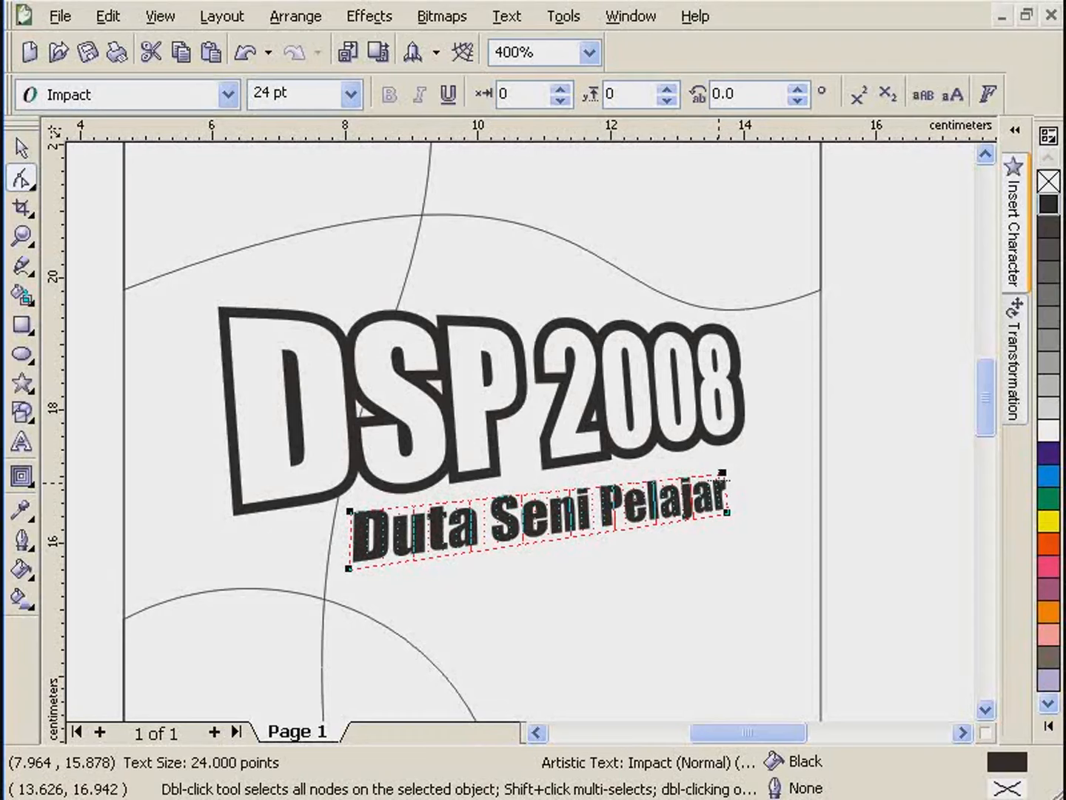
drag(719, 478, 725, 509)
key(space)
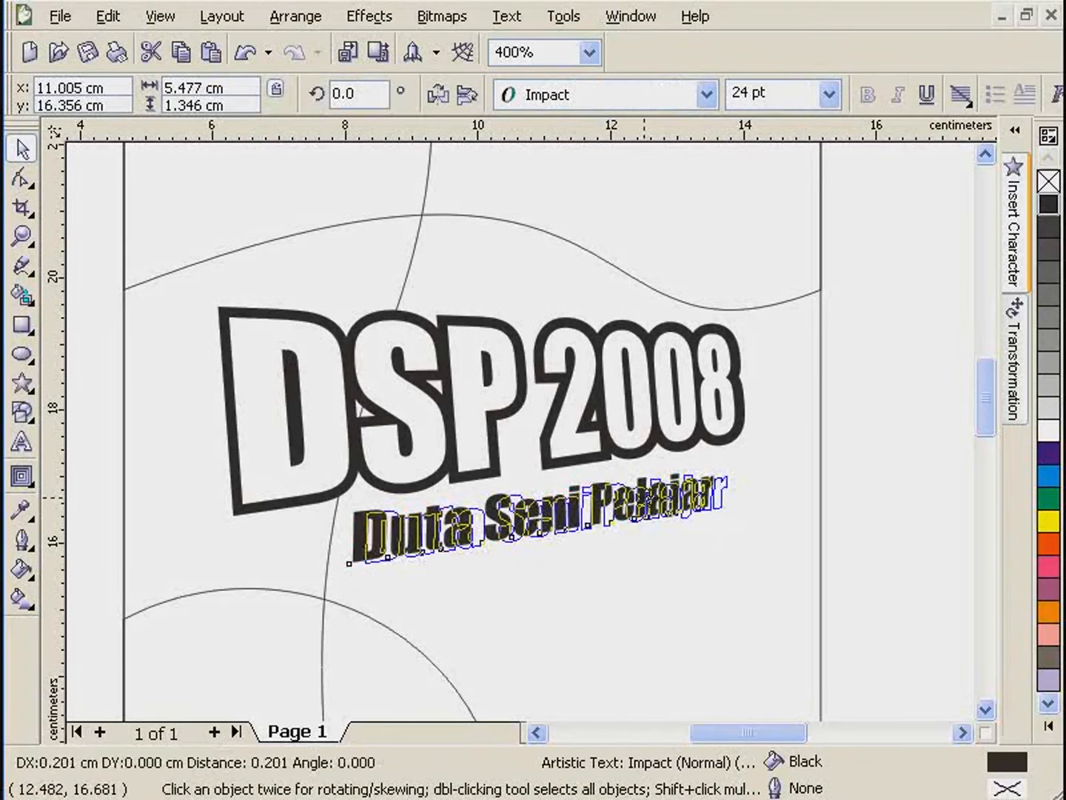
drag(643, 498, 656, 495)
click(871, 520)
- Fill the upper wave shape with Chartreuse and remove its outline
scroll(873, 523, down, 2)
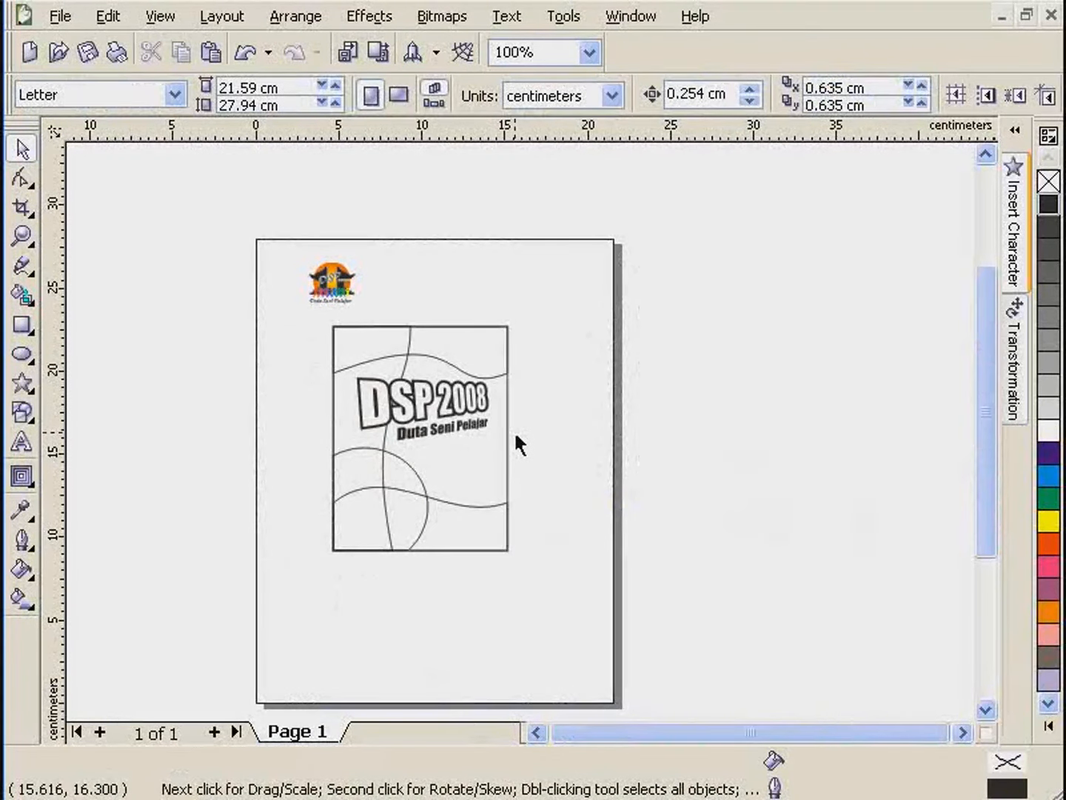
scroll(511, 437, up, 1)
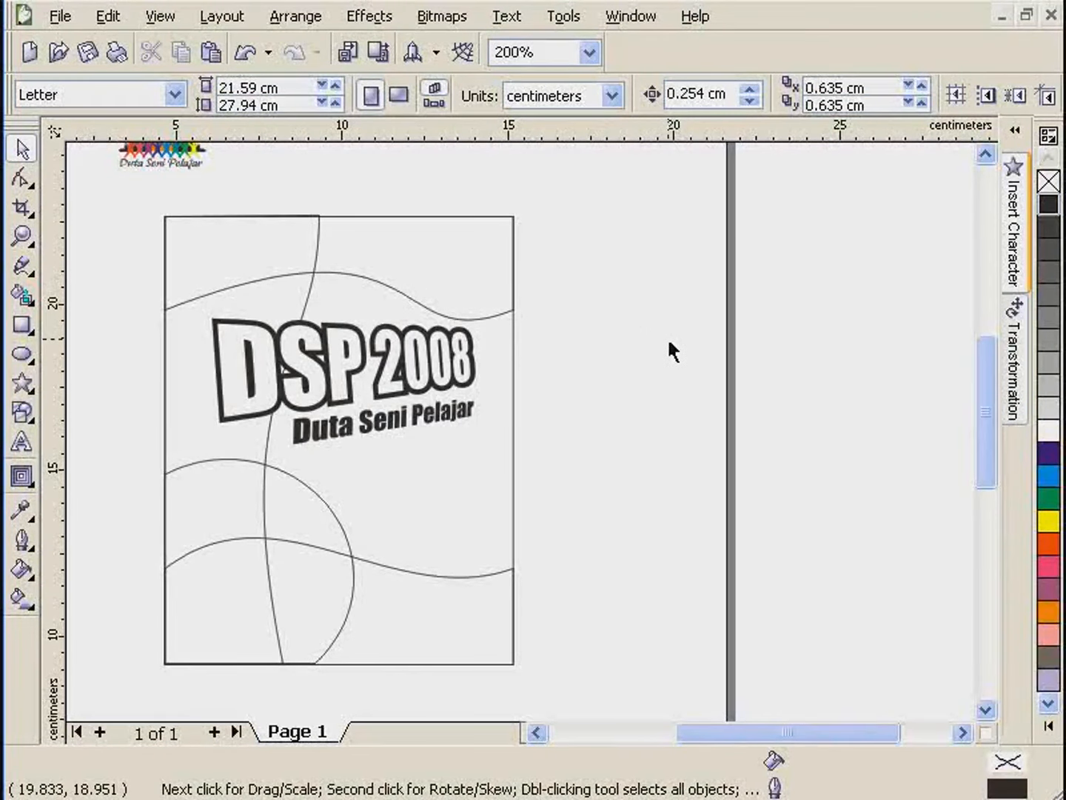
click(271, 272)
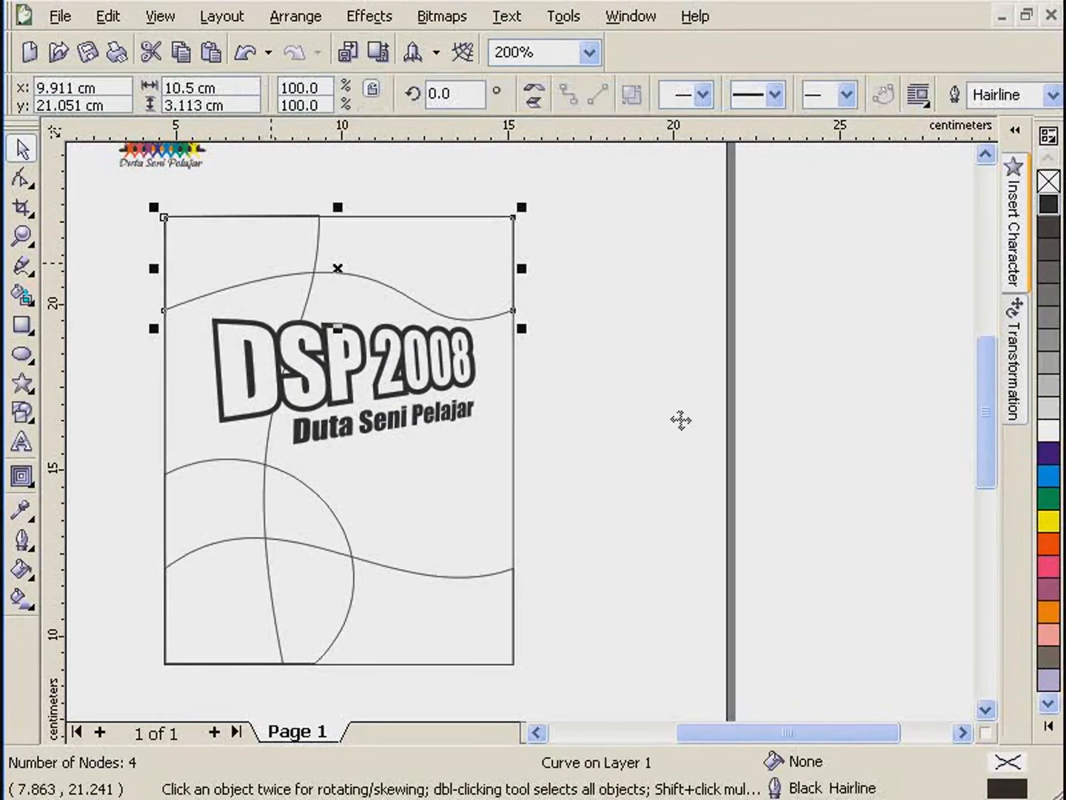
click(1049, 727)
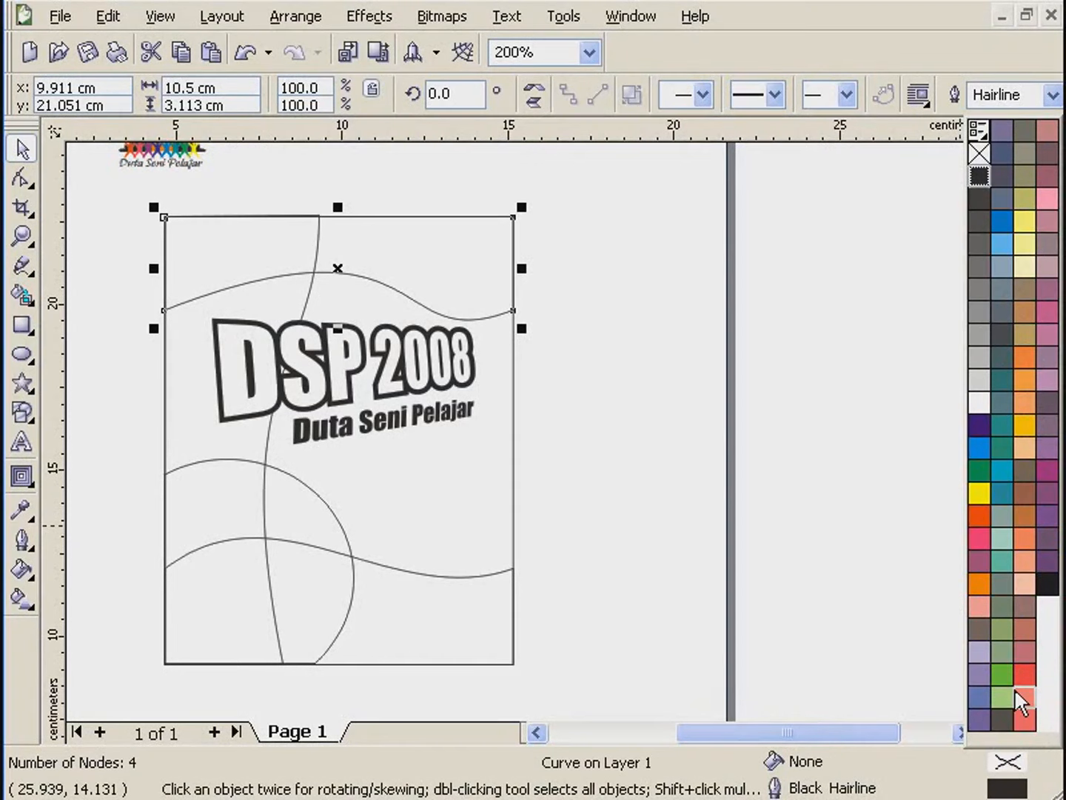
click(1005, 682)
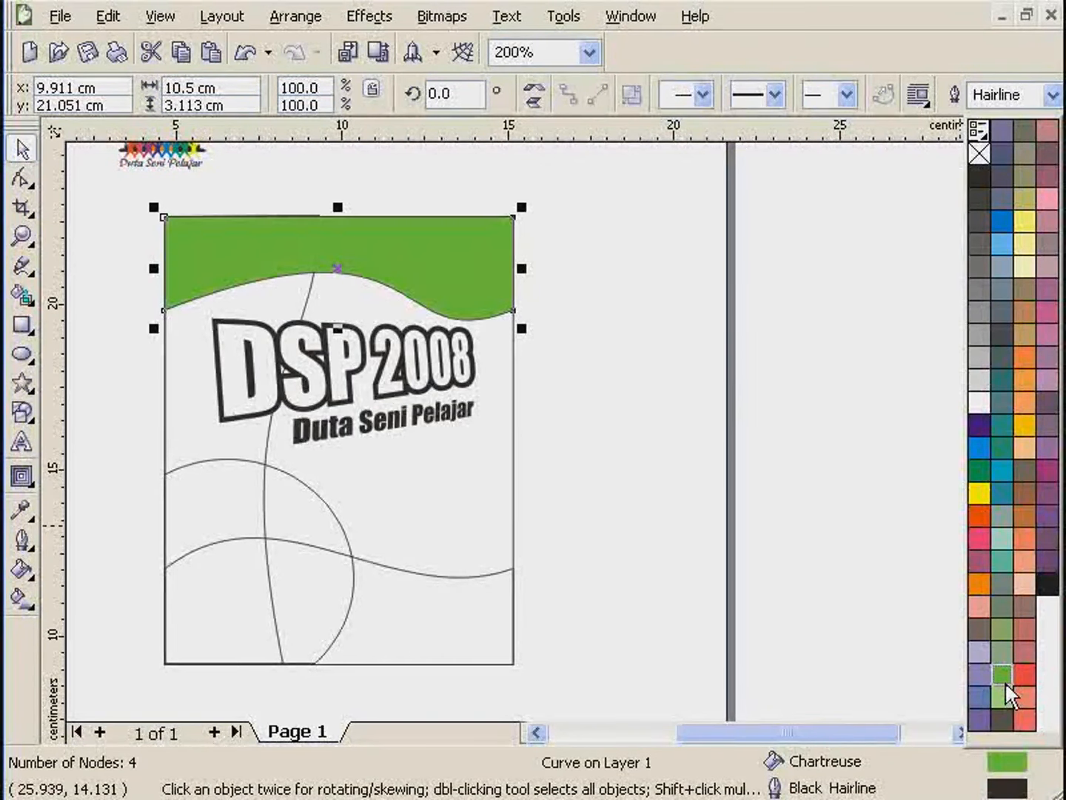
right_click(978, 152)
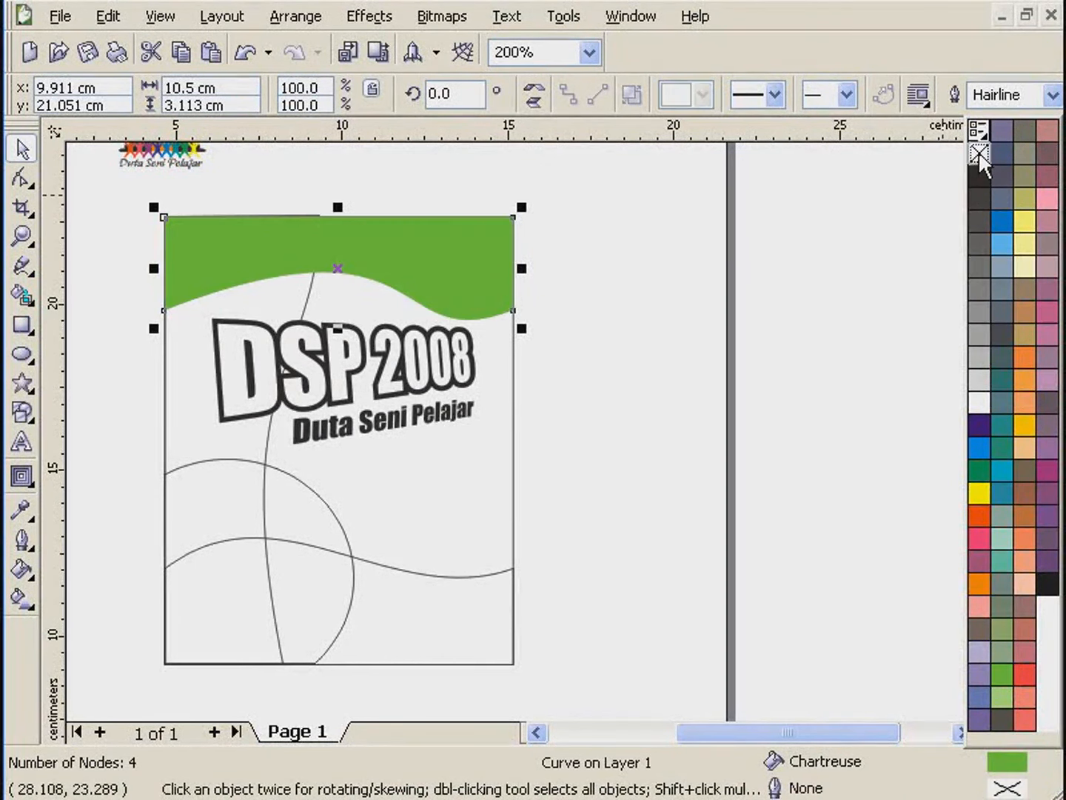
- Fill the lower wave shape with Chartreuse and remove its outline
click(448, 656)
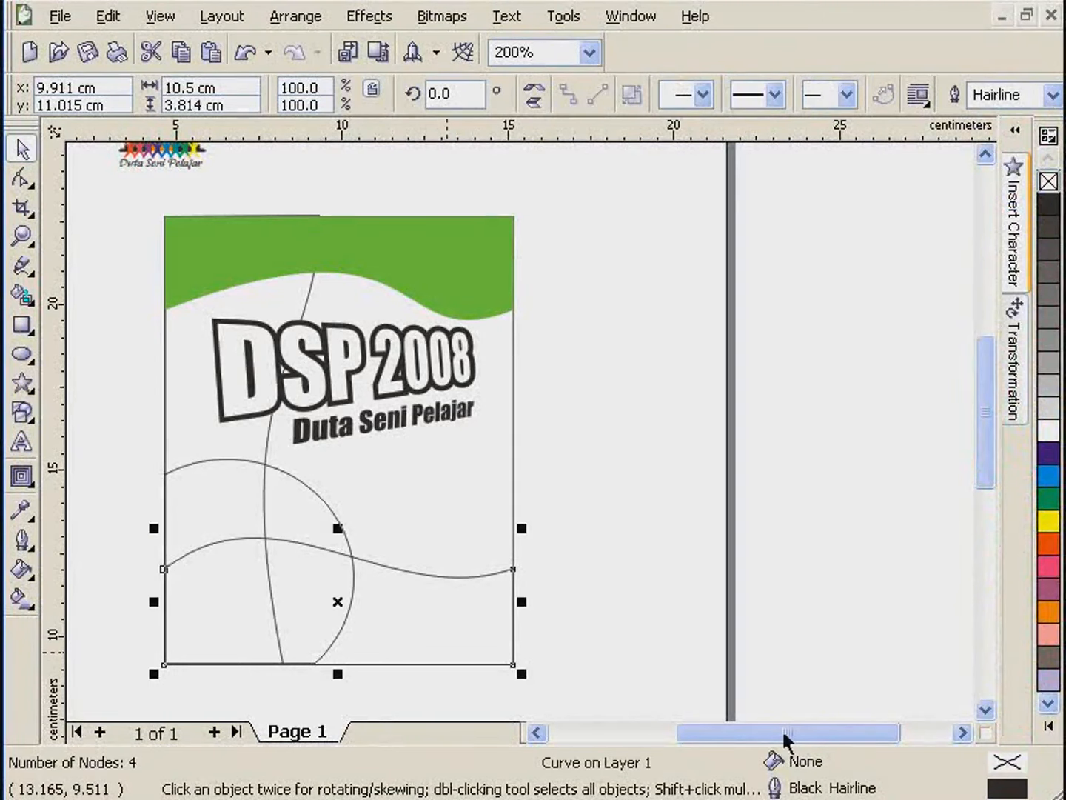
click(1049, 730)
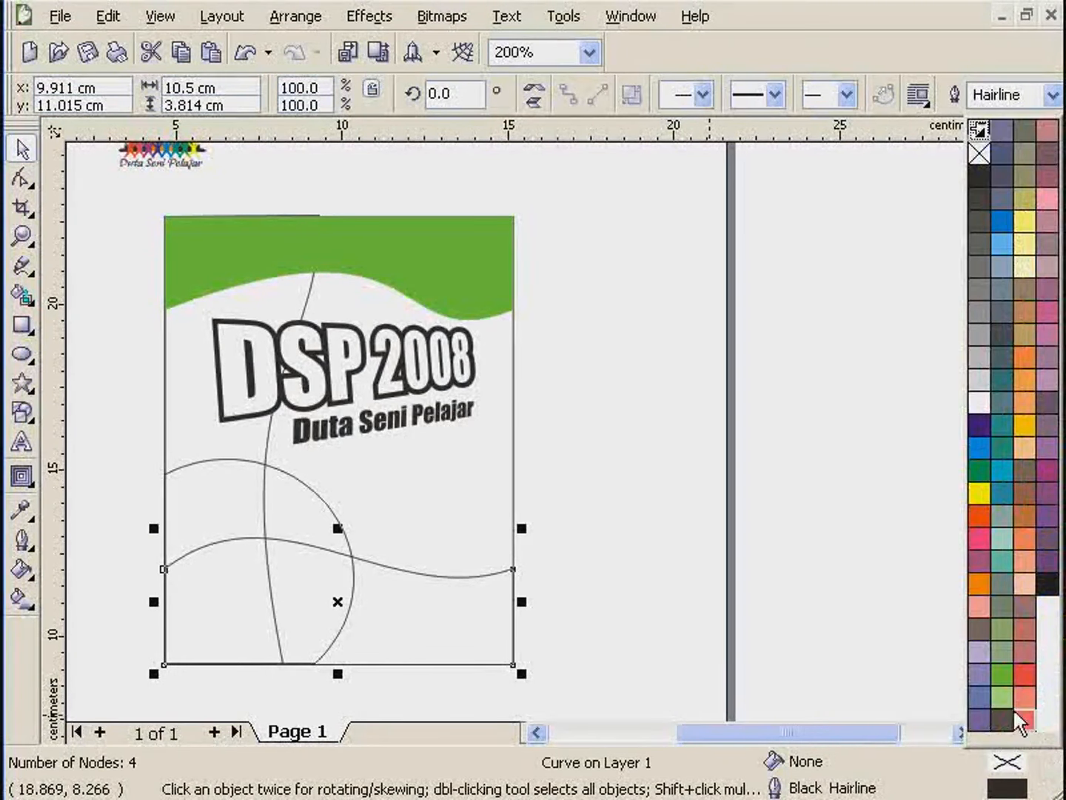
click(1003, 678)
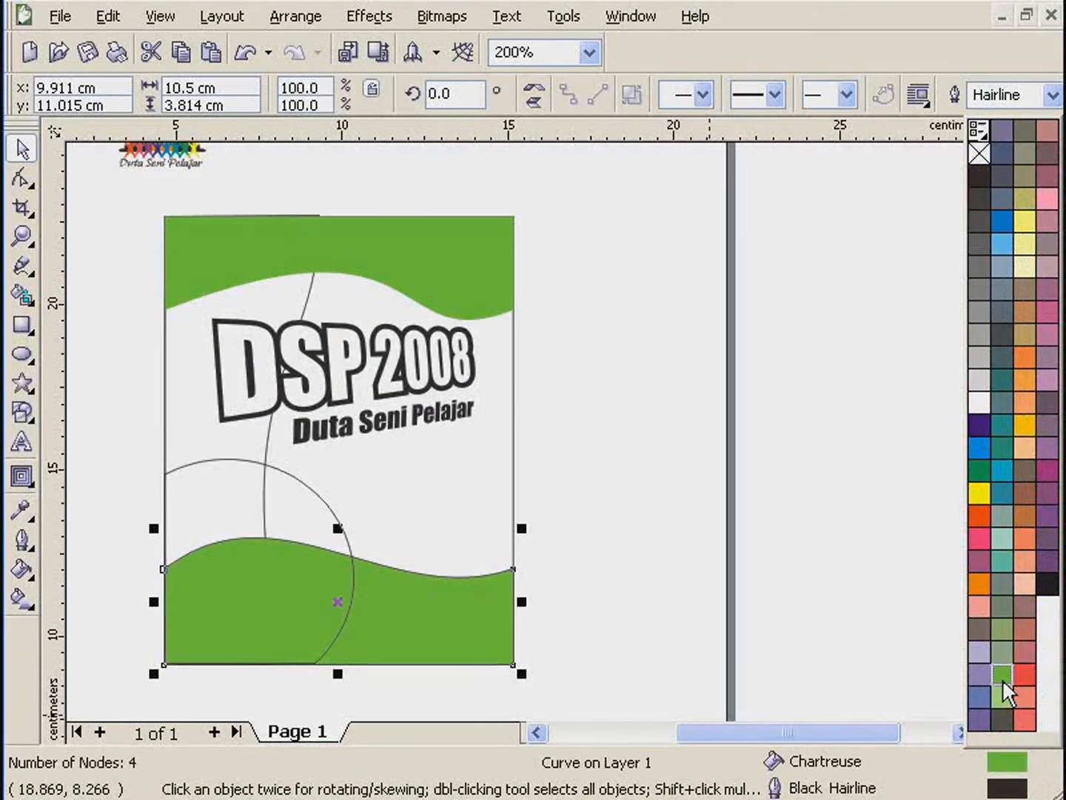
right_click(978, 153)
- Give the trimmed circle in the card's lower-left corner a Chartreuse fill and a Chartreuse outline
click(296, 483)
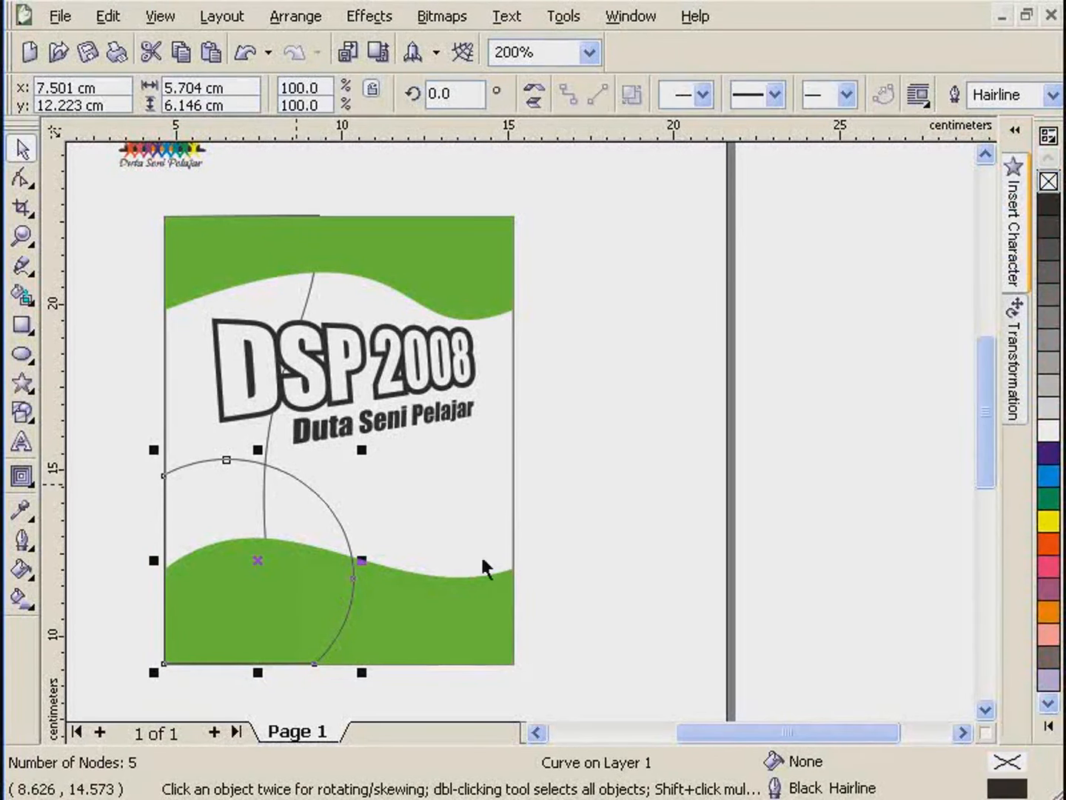
click(1048, 731)
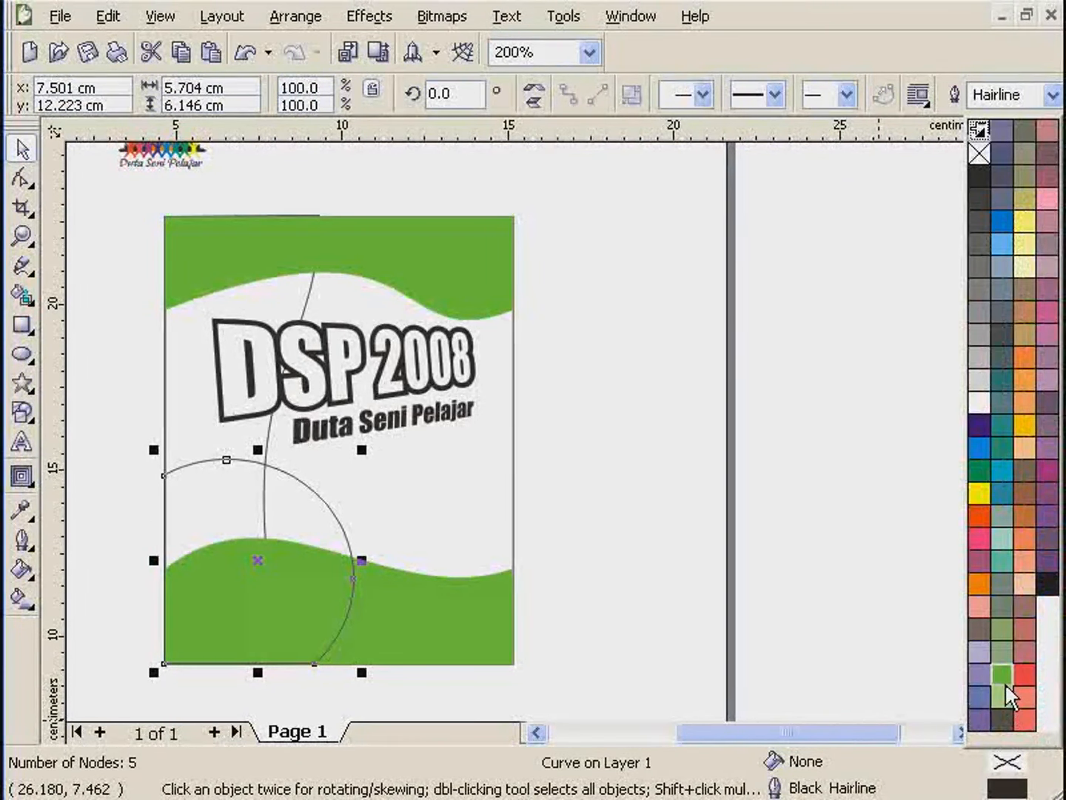
click(1005, 682)
right_click(1005, 680)
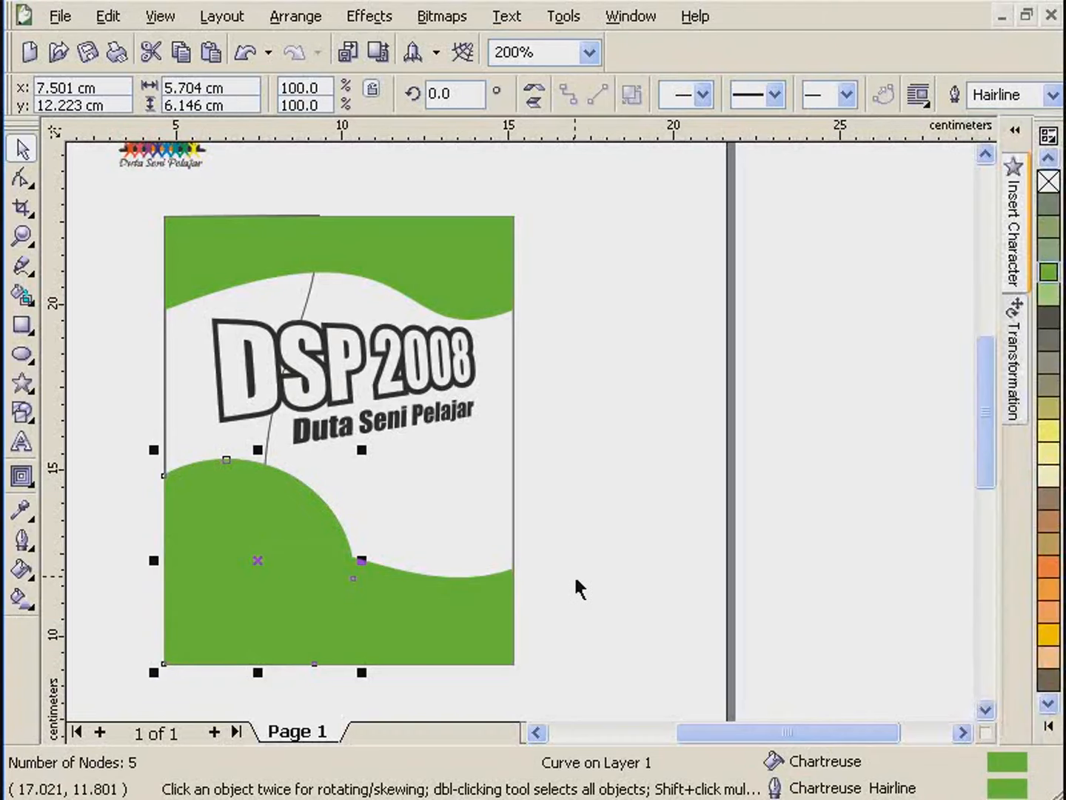
- Fill the curved vertical shape along the card's left side with Moon Green and remove its outline
click(218, 437)
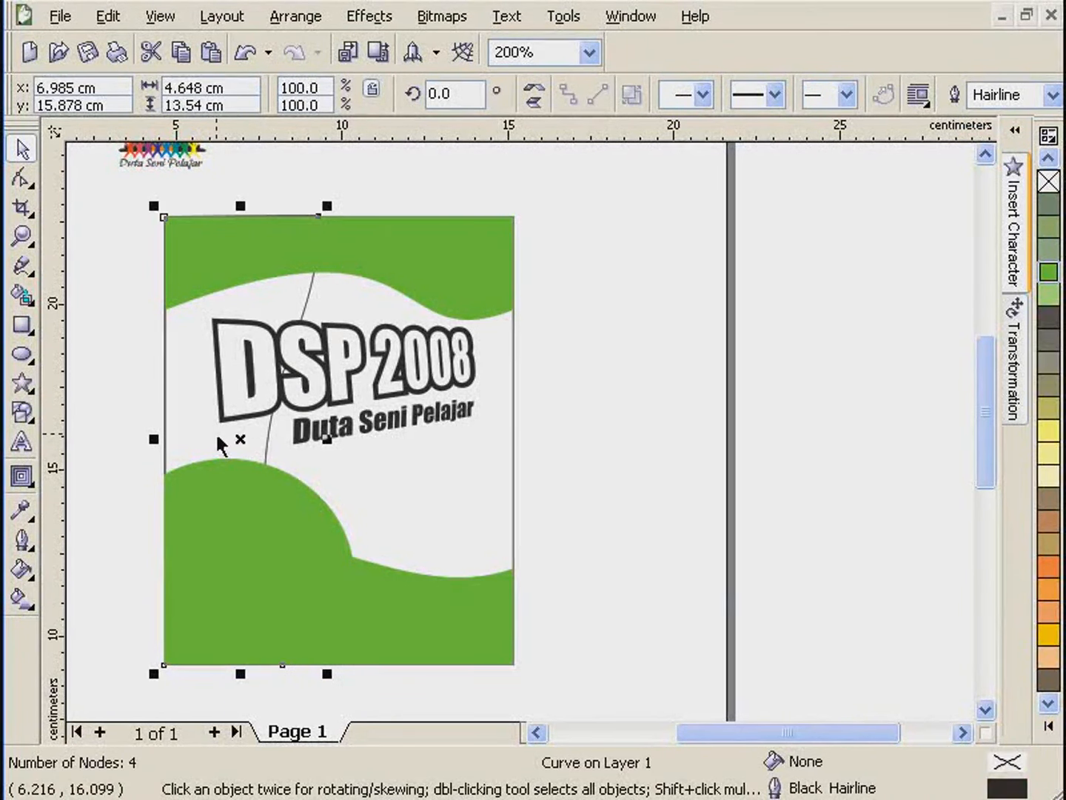
click(1049, 725)
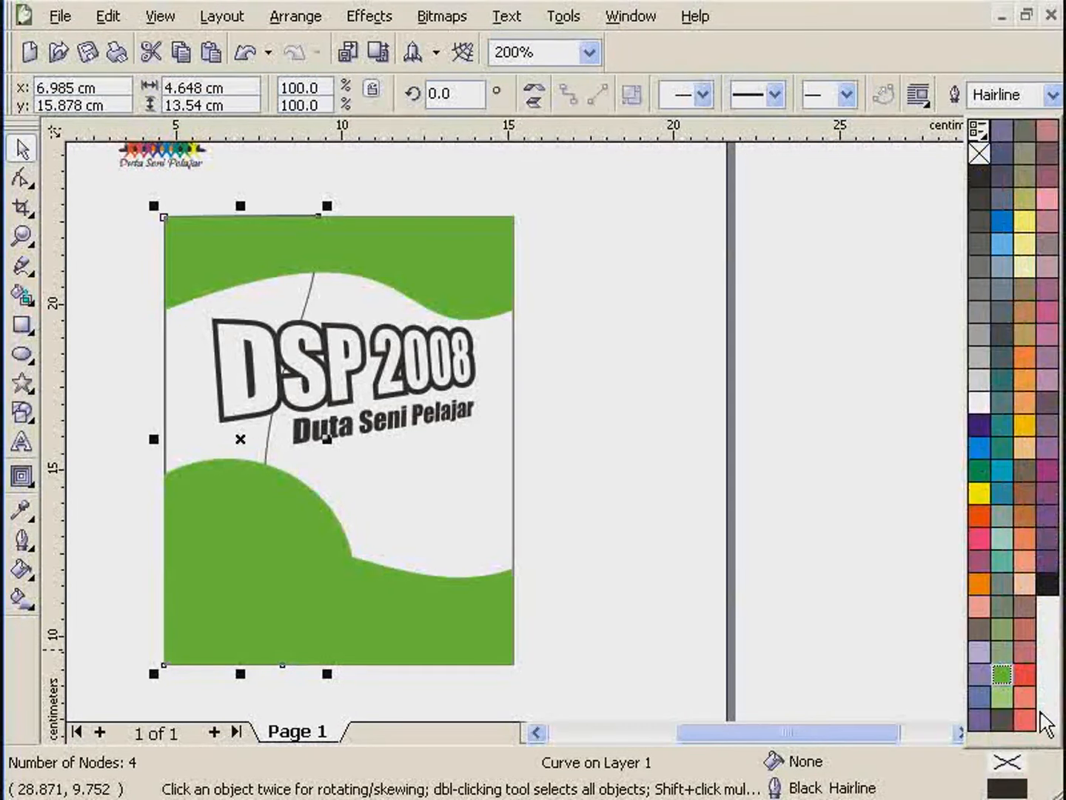
click(1002, 700)
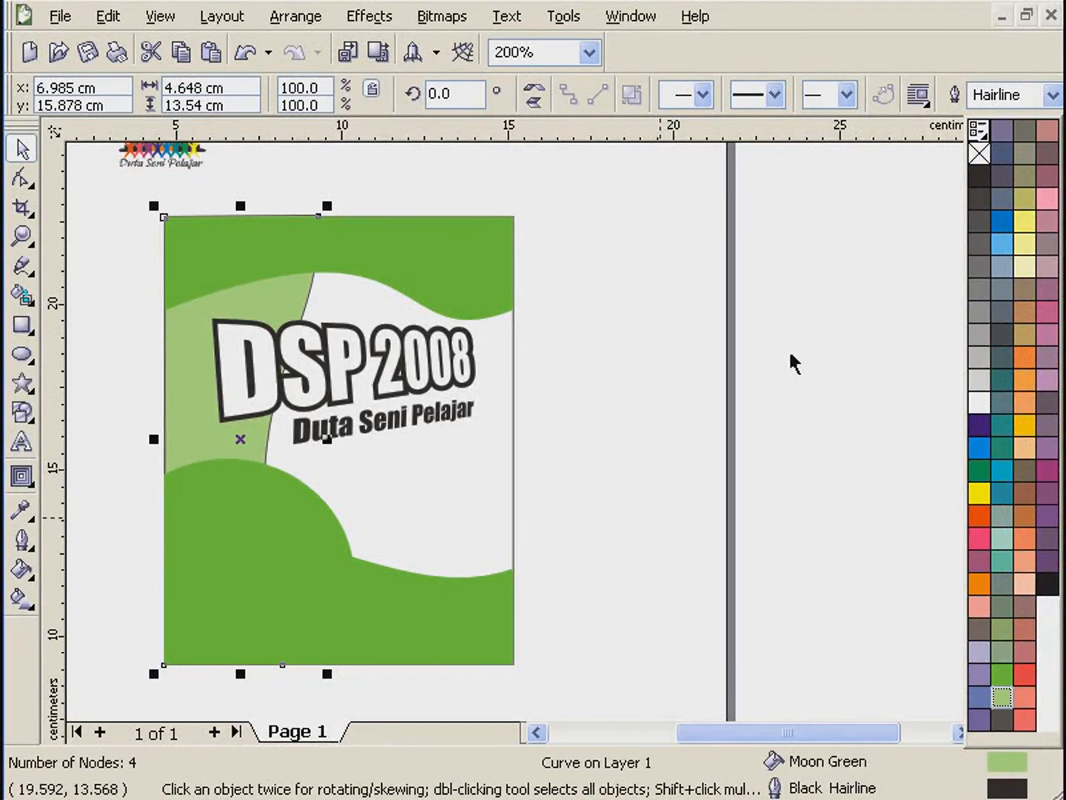
right_click(979, 154)
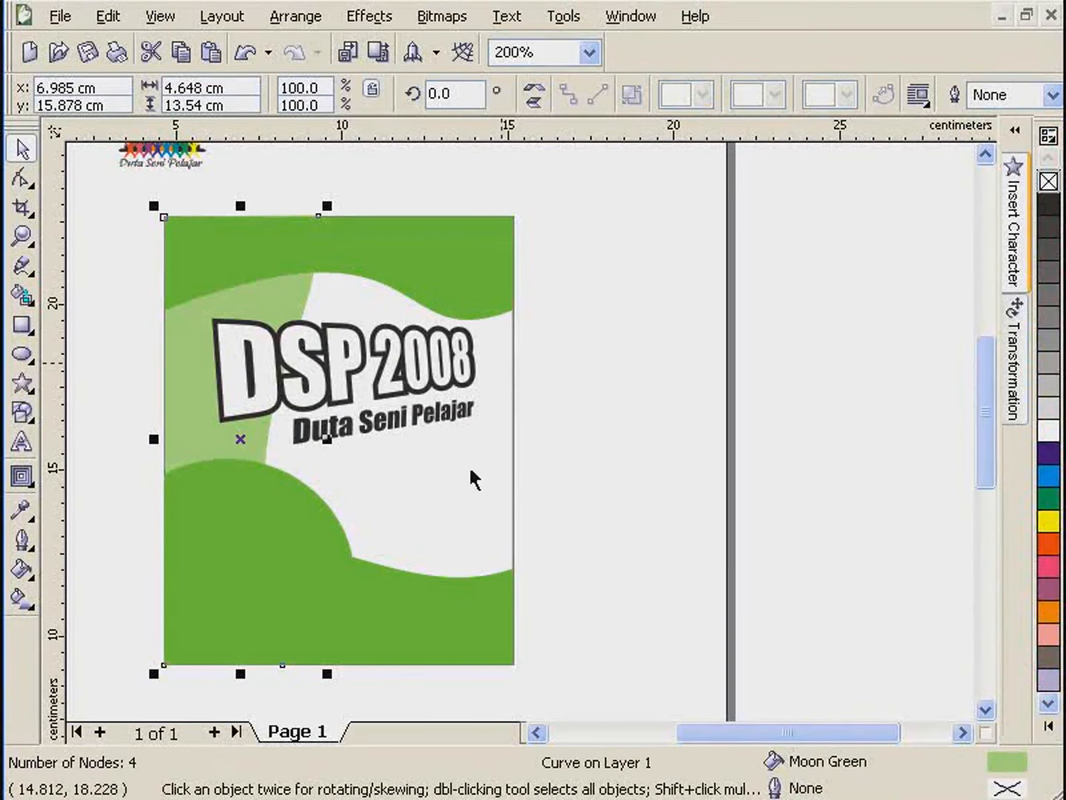
- Reduce the lower wave shape's height to about 3.1 cm, keeping its base on the card's lower edge
click(294, 573)
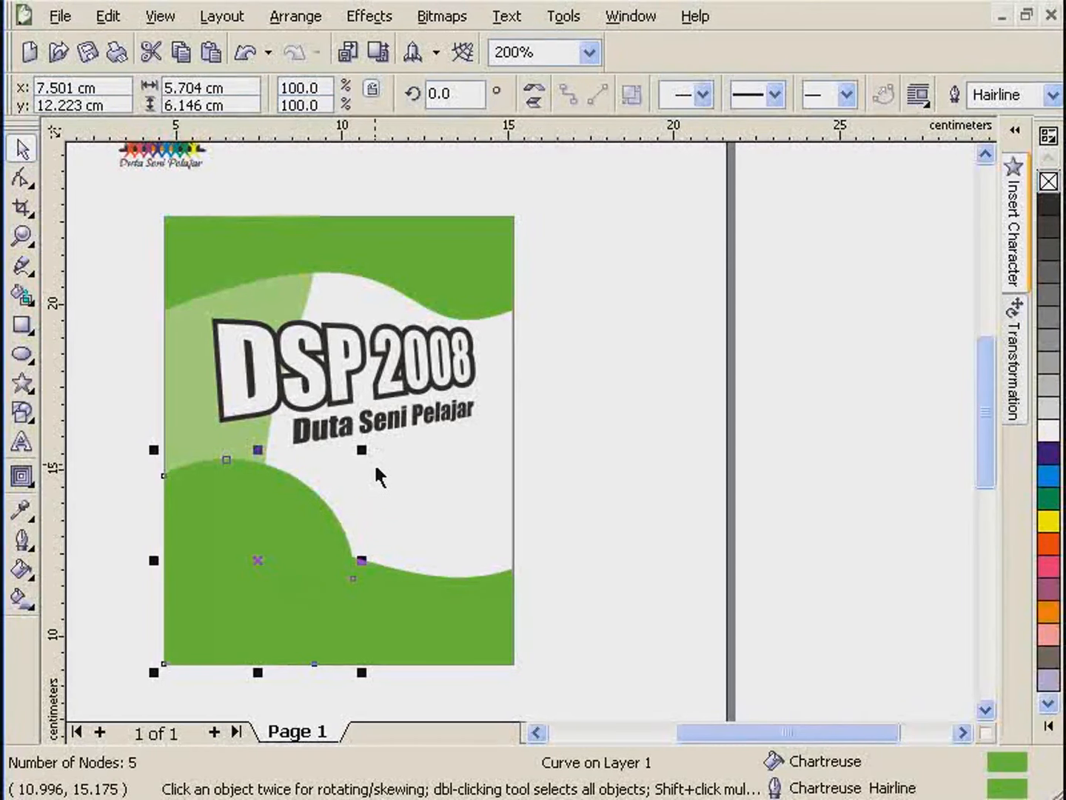
click(413, 628)
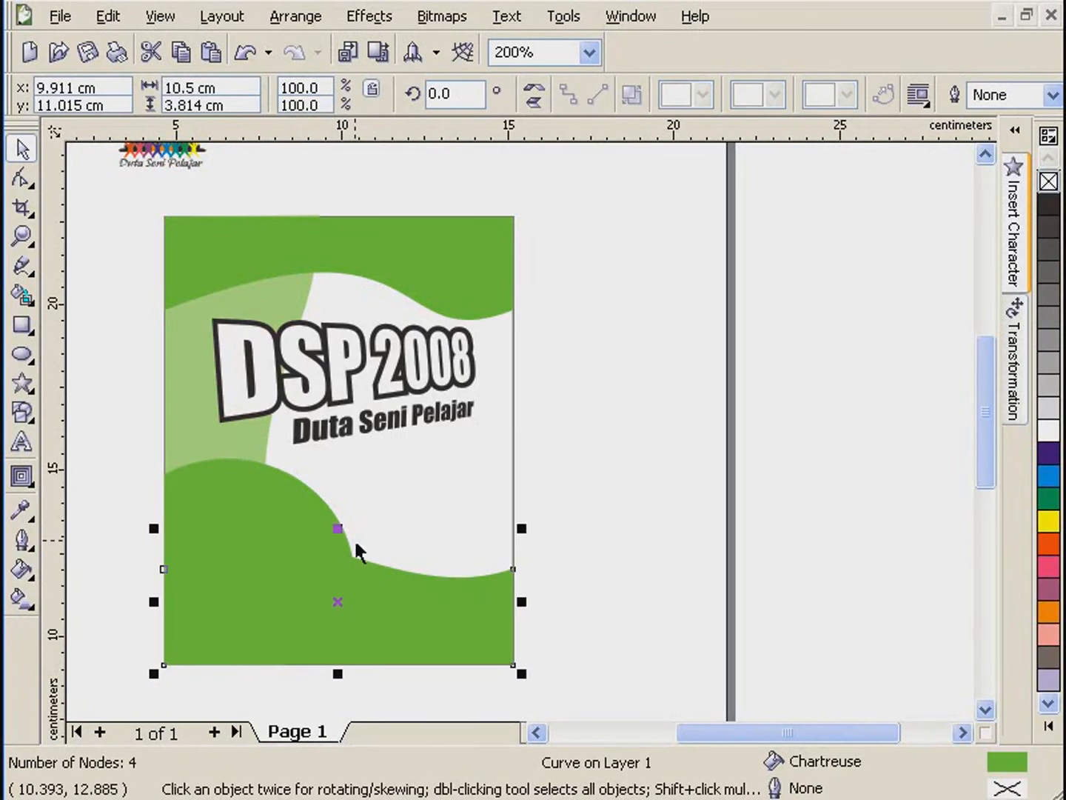
drag(342, 527, 343, 556)
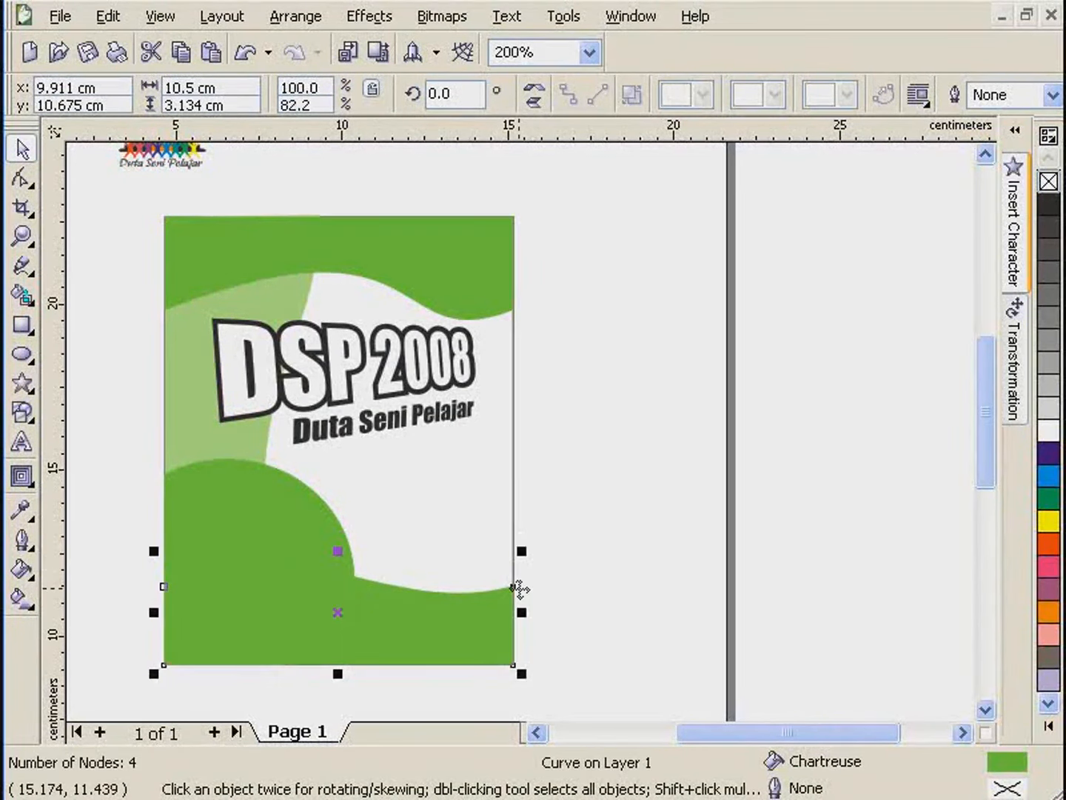
- Remove the black outline from the card's background rectangle
click(563, 562)
scroll(564, 563, up, 1)
click(320, 385)
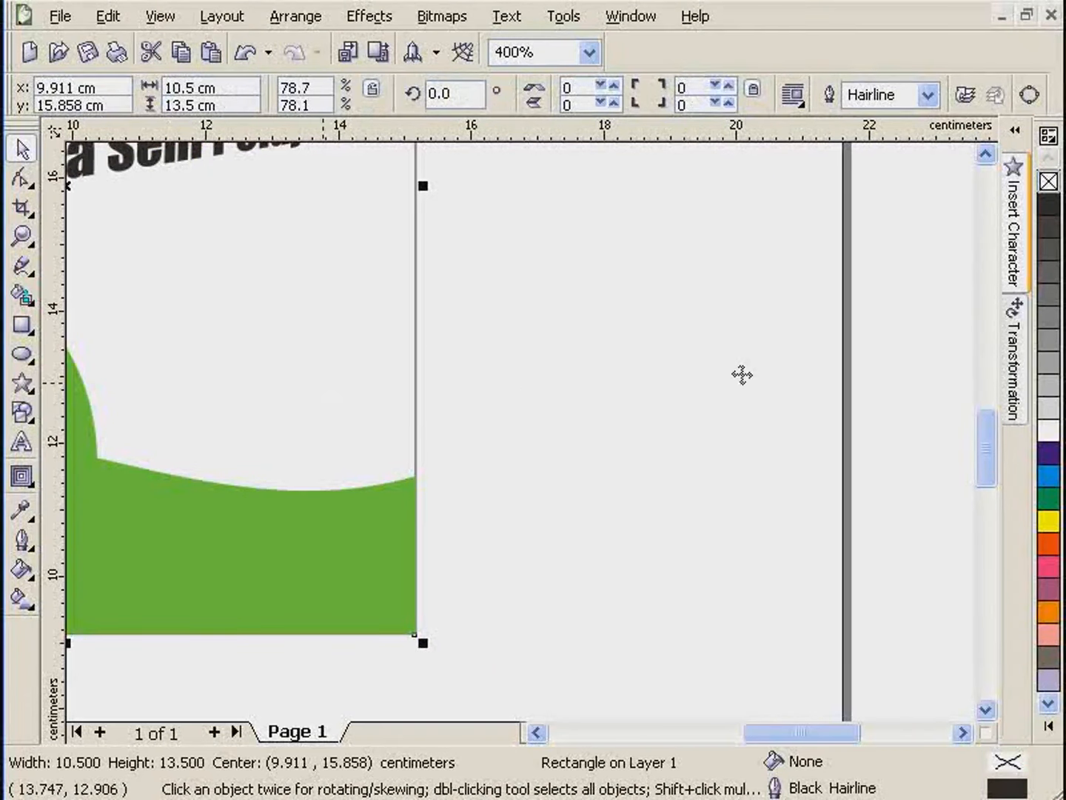
click(533, 368)
scroll(522, 423, down, 1)
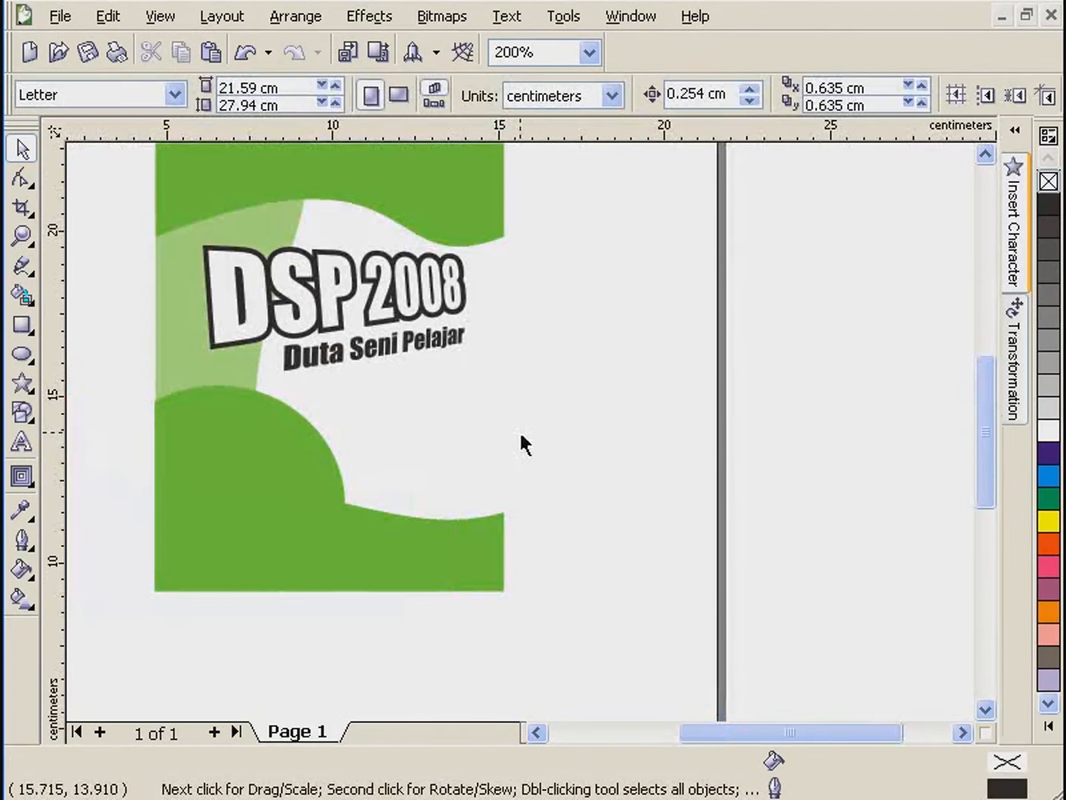
- Make two stretched copies of the lower wave, about 3.5 and 3.7 cm high, with no fill and a Chartreuse outline
click(372, 567)
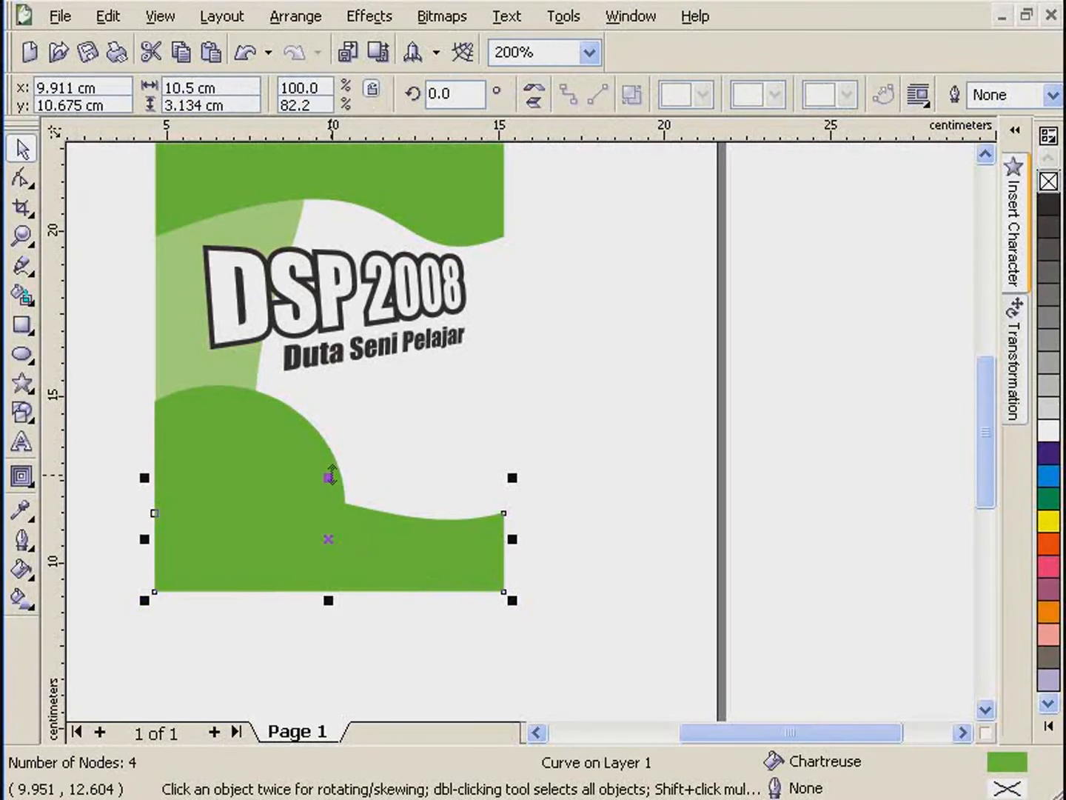
drag(330, 476, 334, 463)
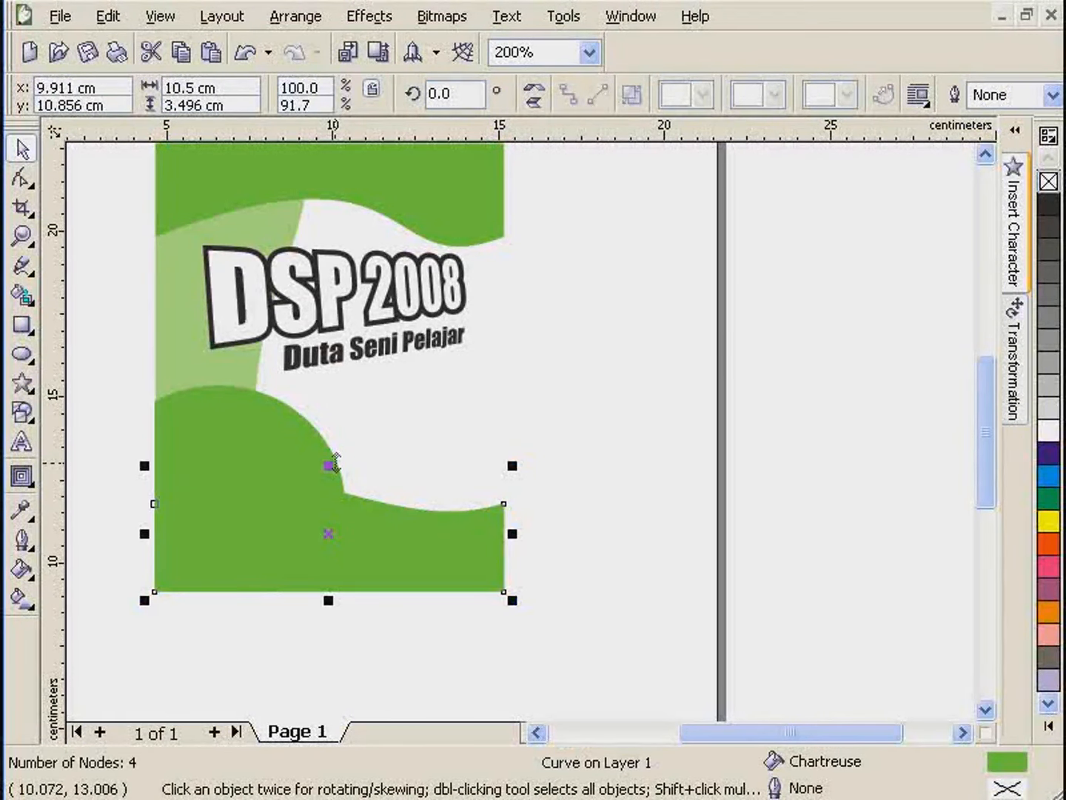
click(1048, 725)
click(979, 155)
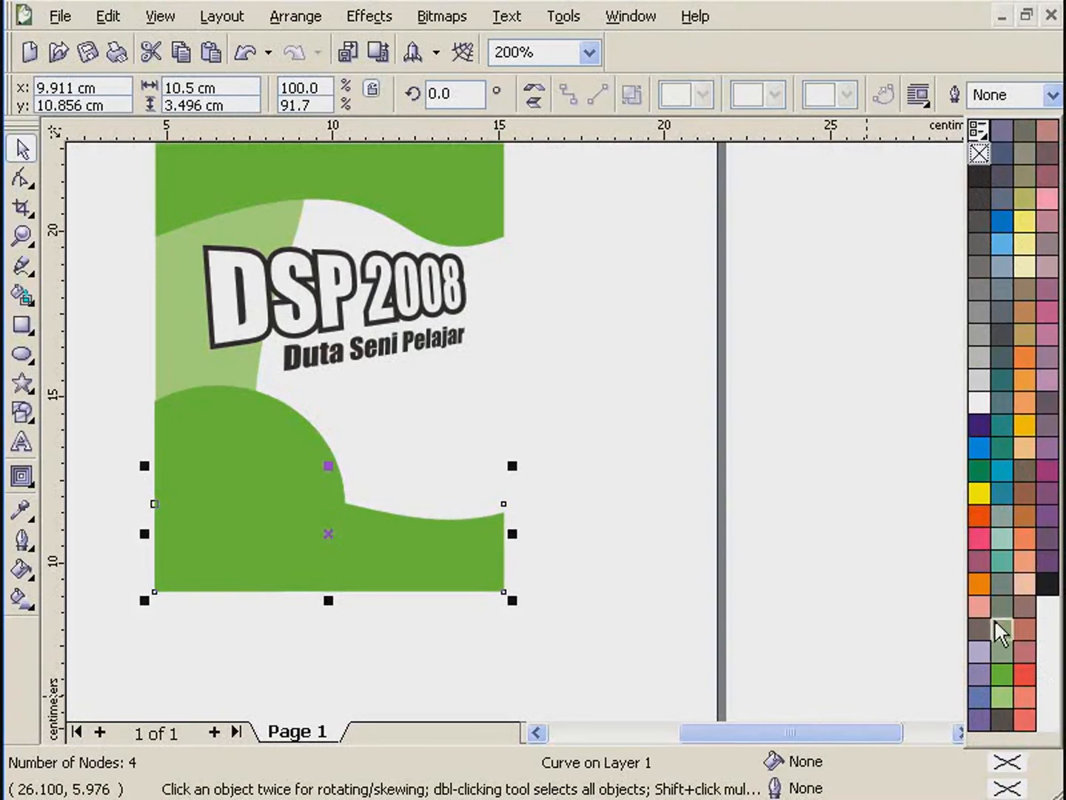
right_click(1001, 671)
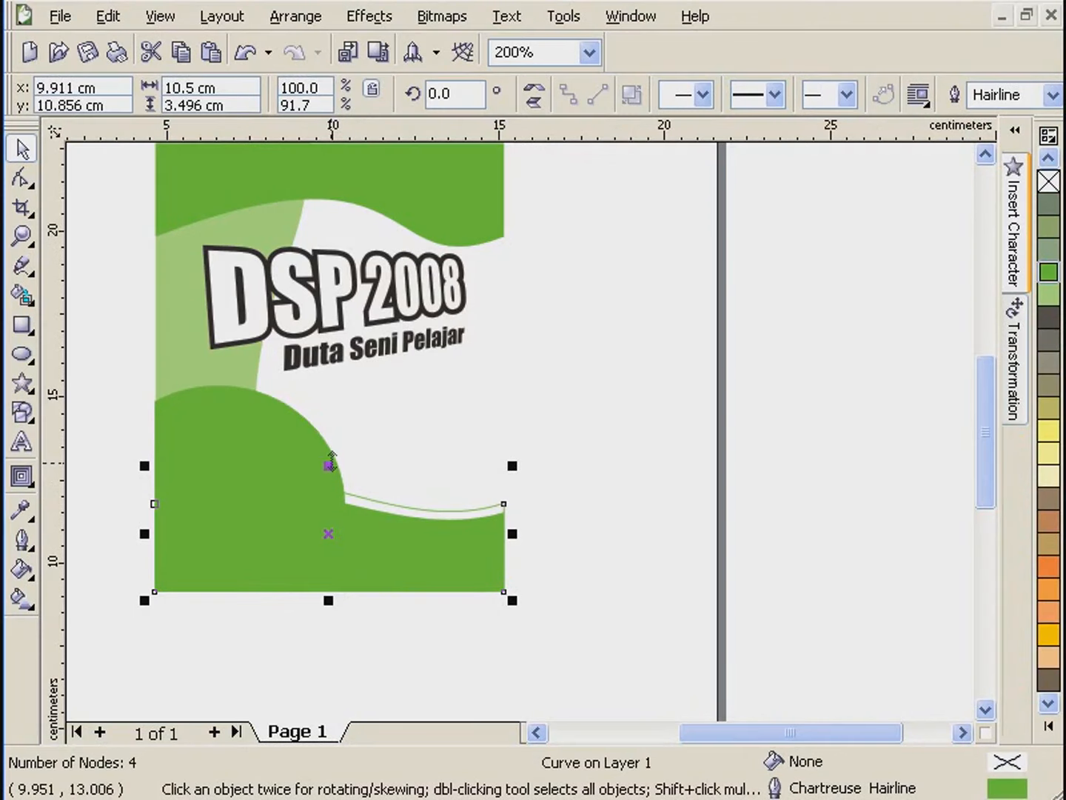
drag(331, 459, 332, 452)
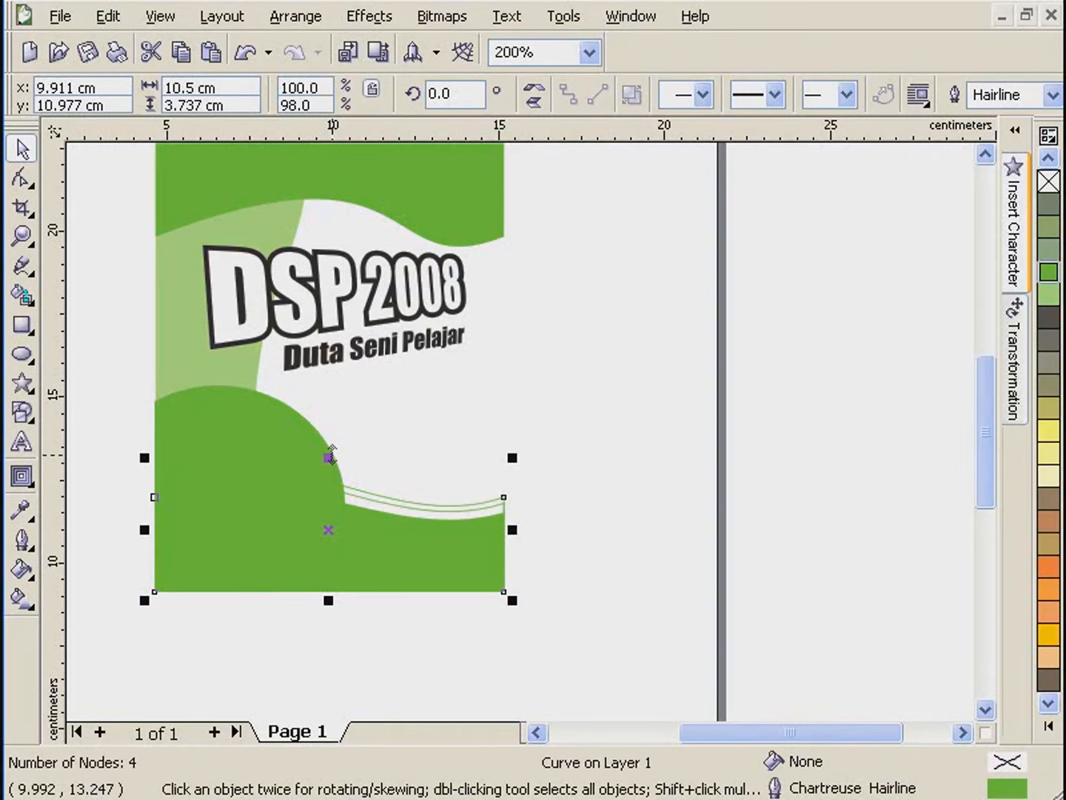
- Make progressively taller copies of the upper wave, the first about 3.3 cm high, with no fill and a Moon Green outline
click(403, 188)
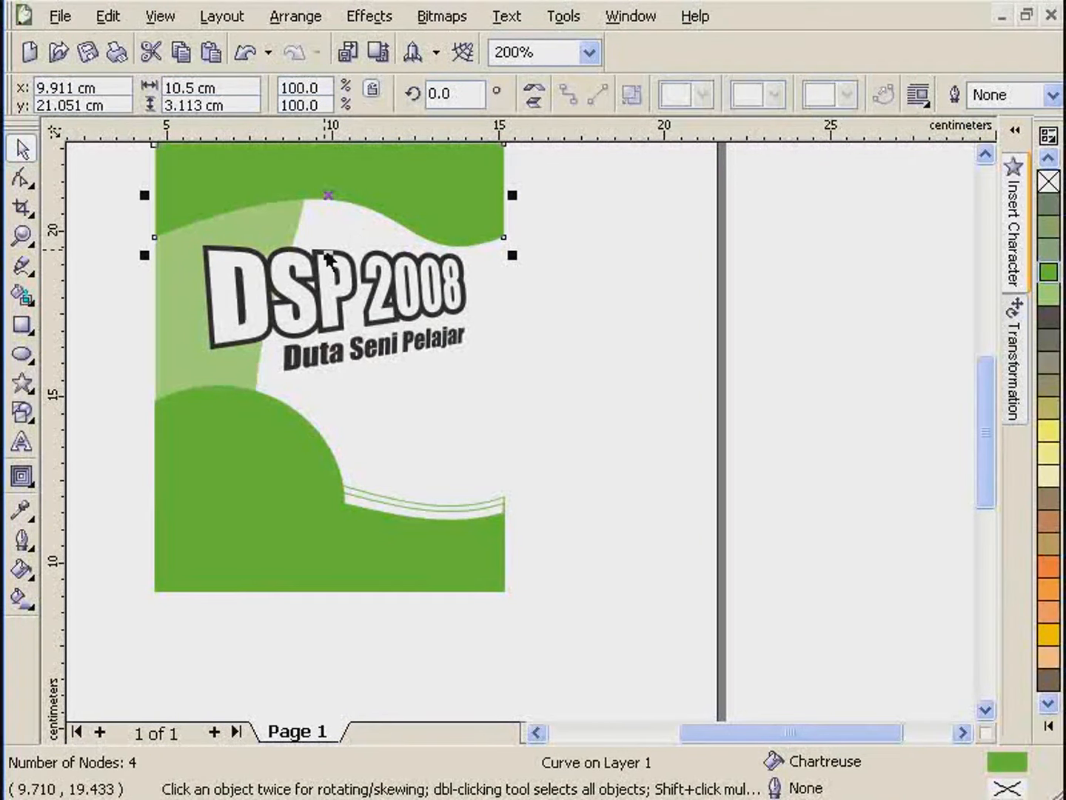
drag(329, 251, 337, 254)
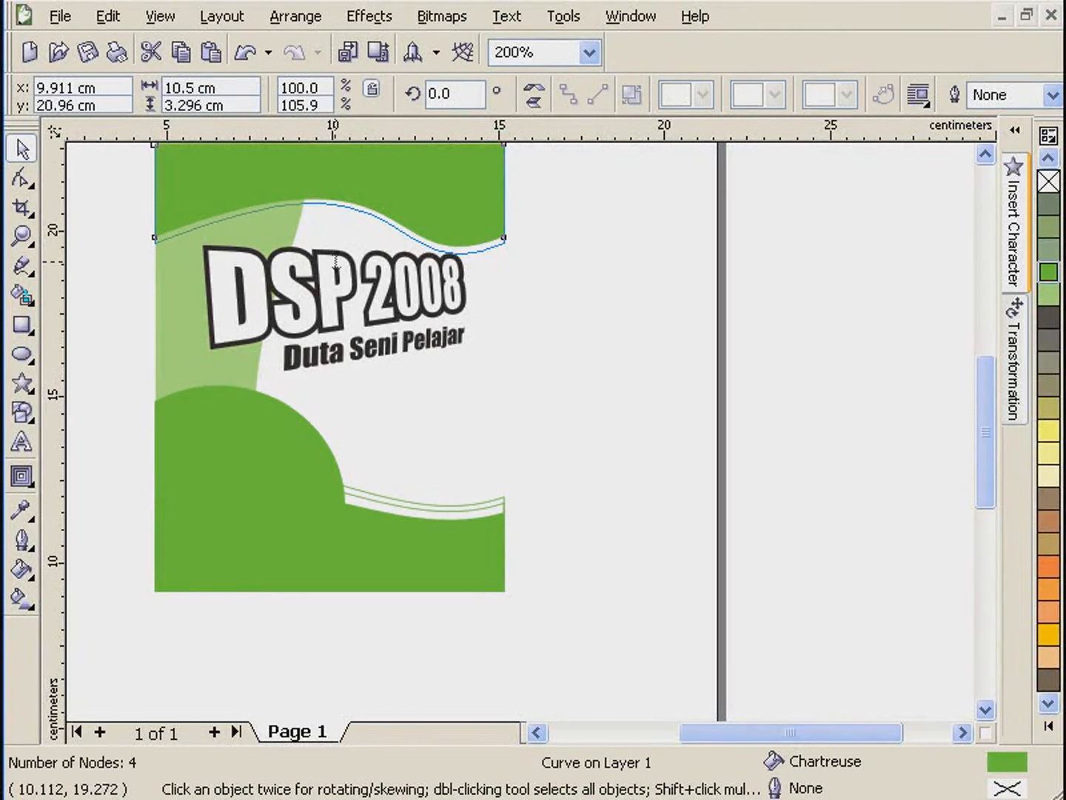
click(1051, 185)
right_click(1052, 298)
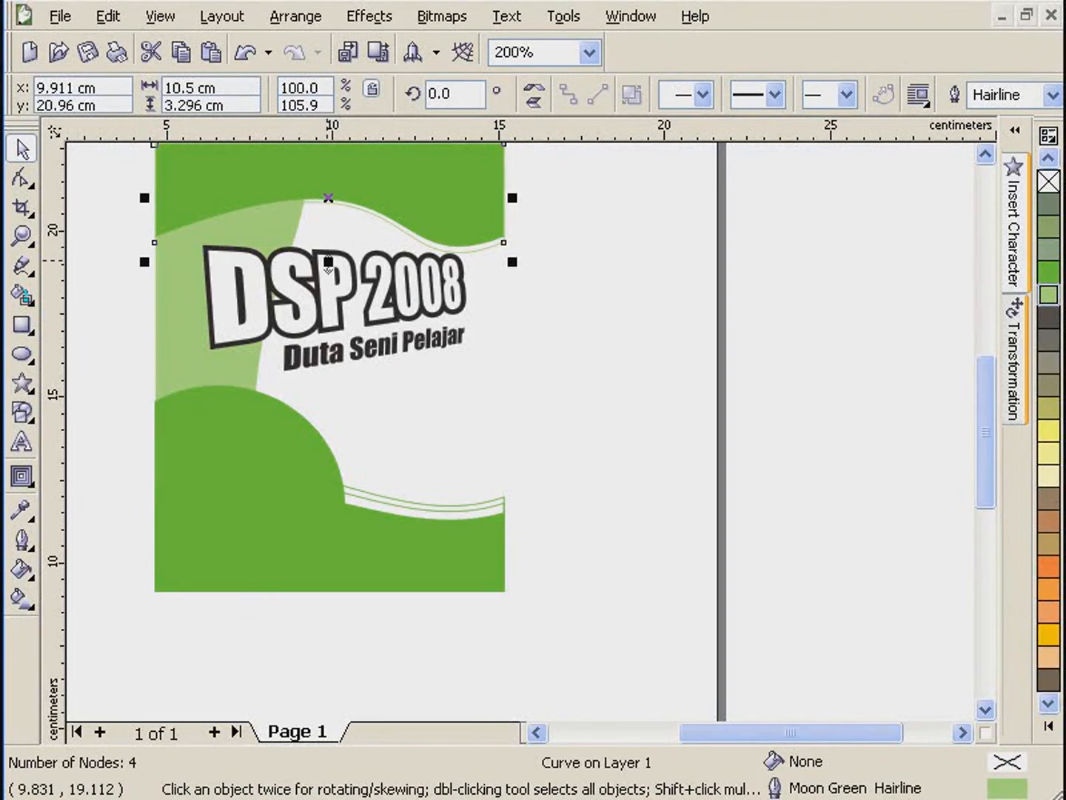
drag(328, 267, 330, 278)
click(609, 353)
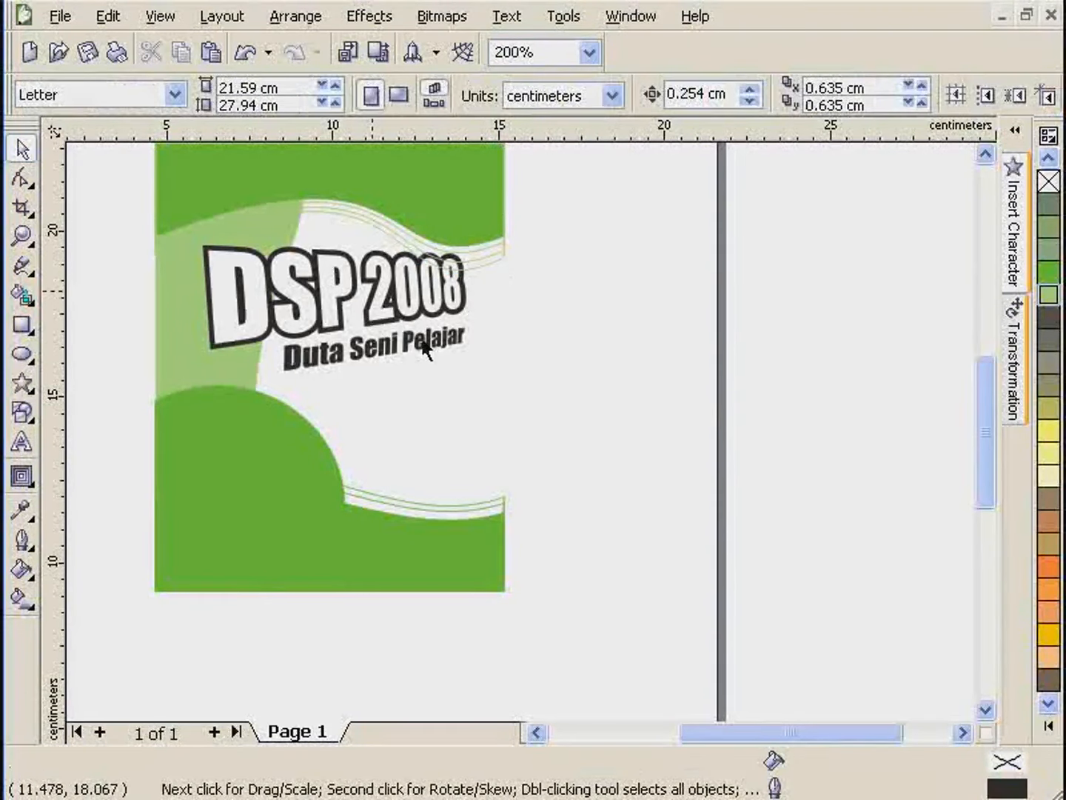
- Move the colourful DSP 2008 logo group onto the card's upper-left corner, above the large title
scroll(365, 283, up, 1)
click(625, 513)
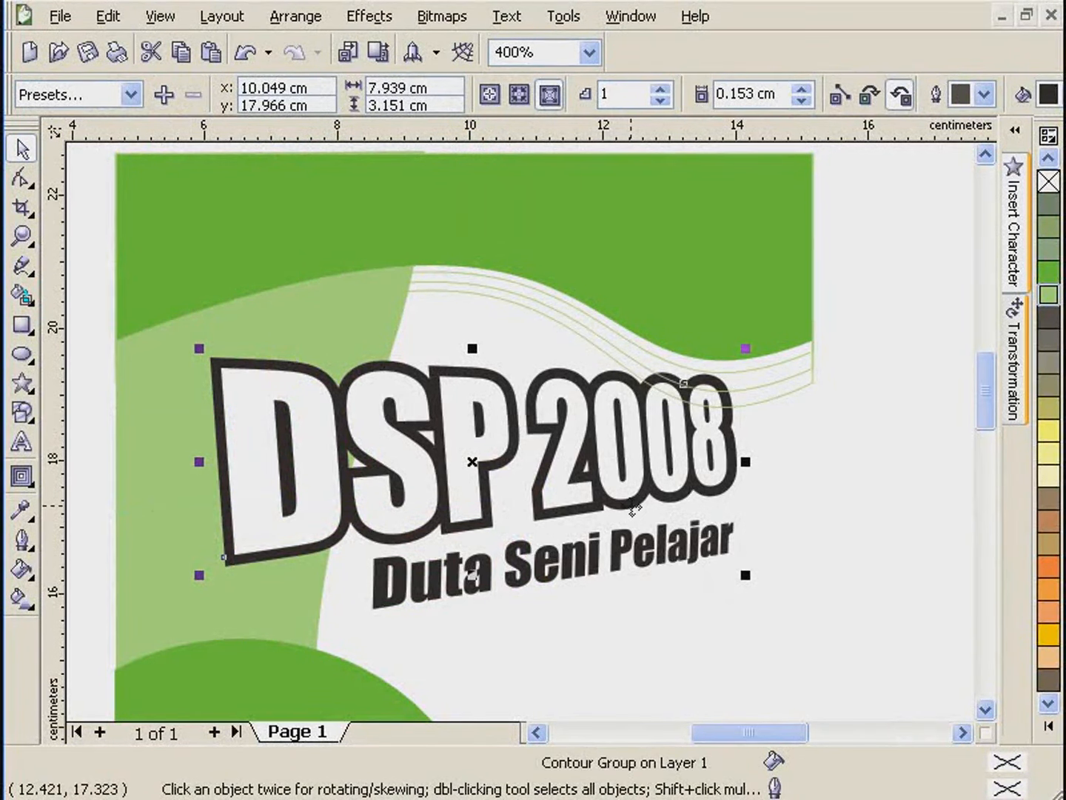
click(930, 497)
scroll(319, 368, down, 1)
drag(295, 220, 111, 197)
drag(197, 253, 263, 405)
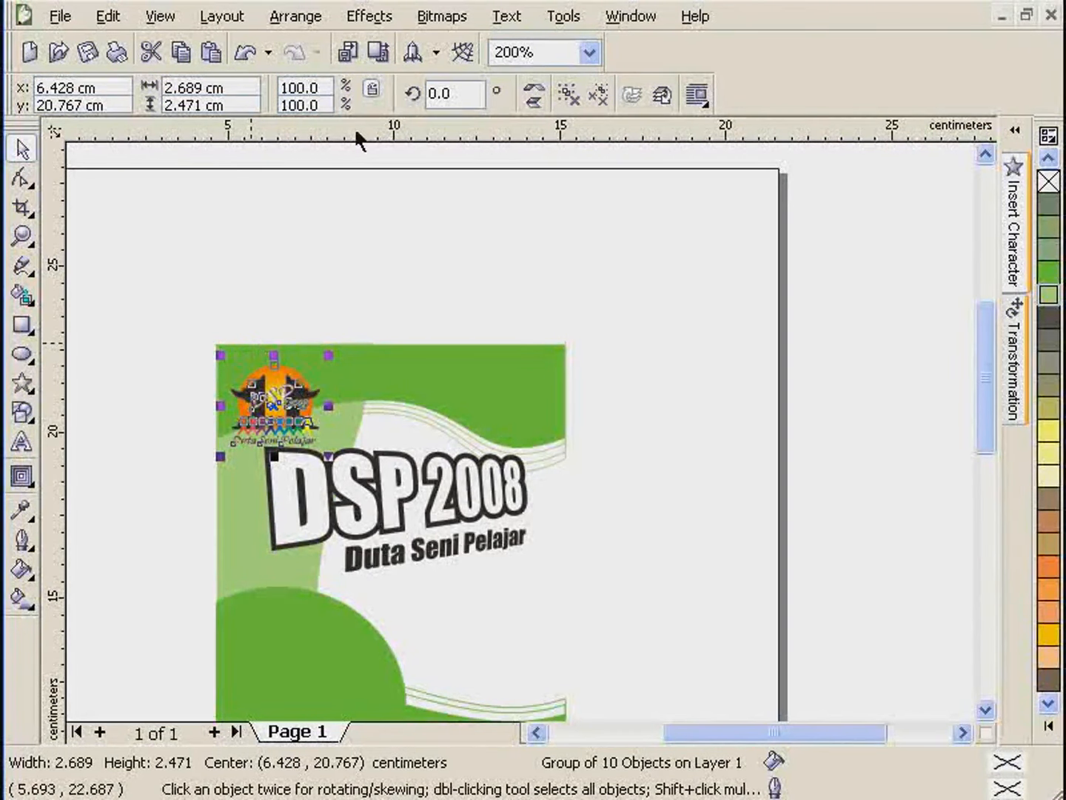
click(402, 170)
scroll(271, 450, up, 1)
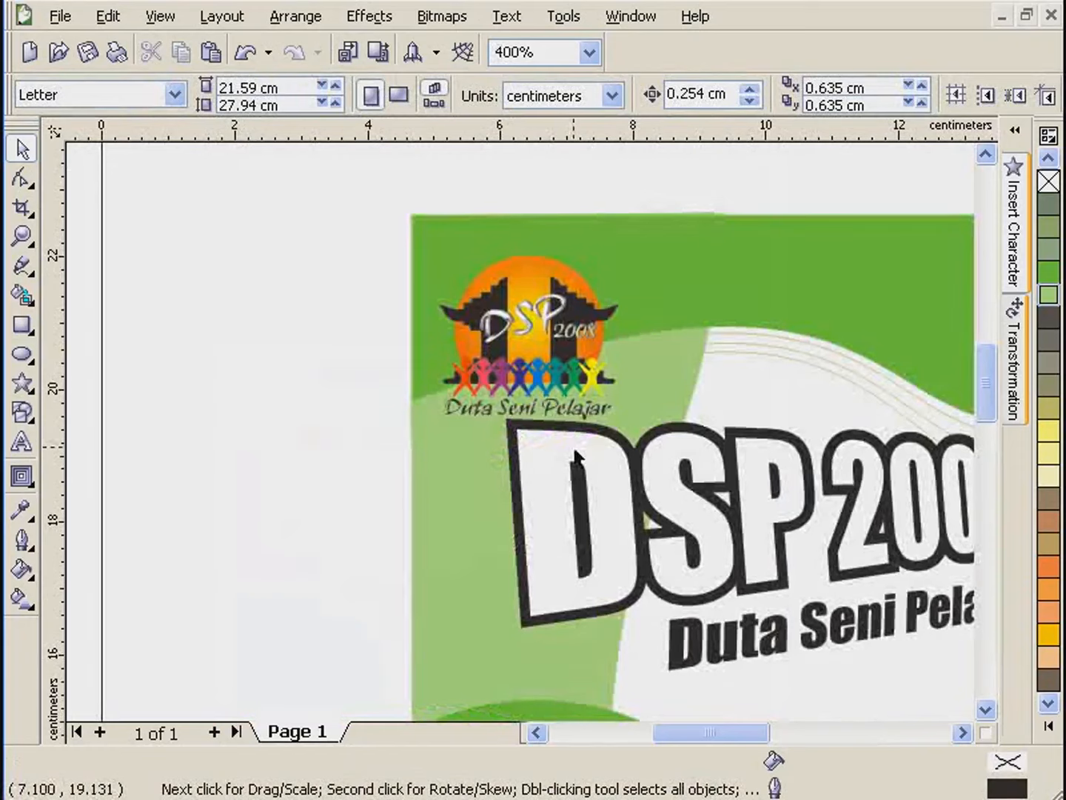
scroll(588, 456, down, 1)
- Nudge the logo slightly up and left to leave more space above the DSP 2008 title
drag(367, 262, 621, 474)
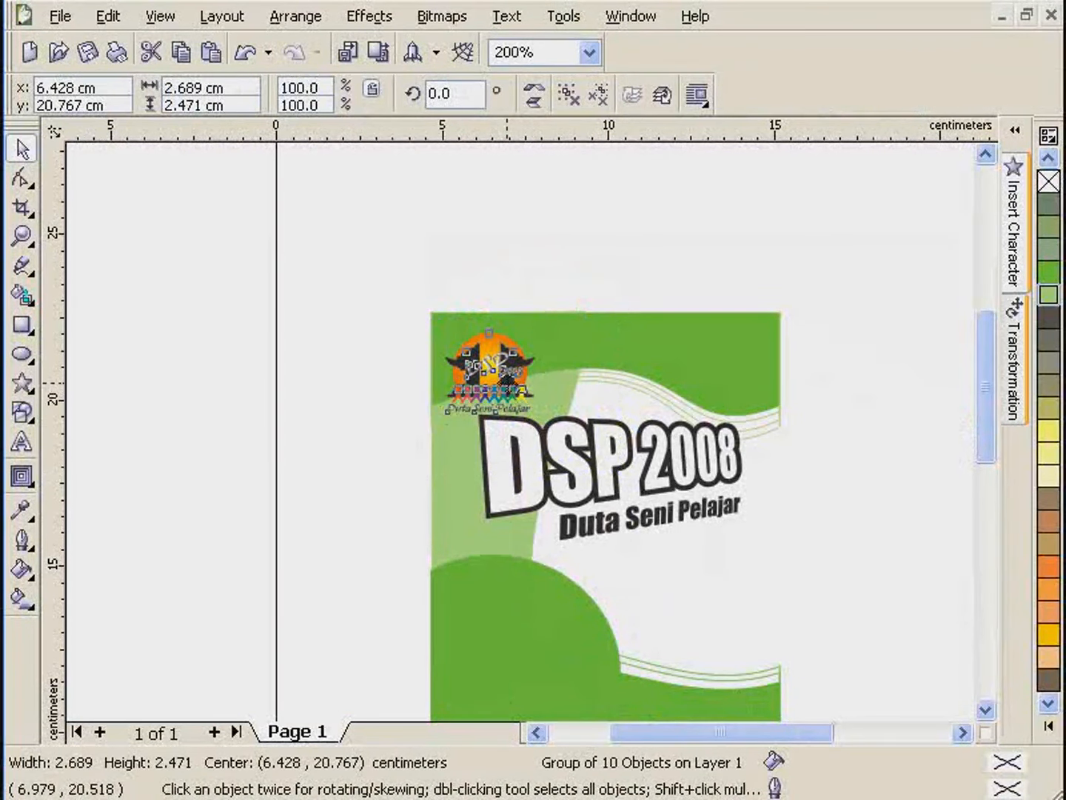
drag(508, 383, 500, 371)
click(518, 289)
scroll(514, 398, up, 2)
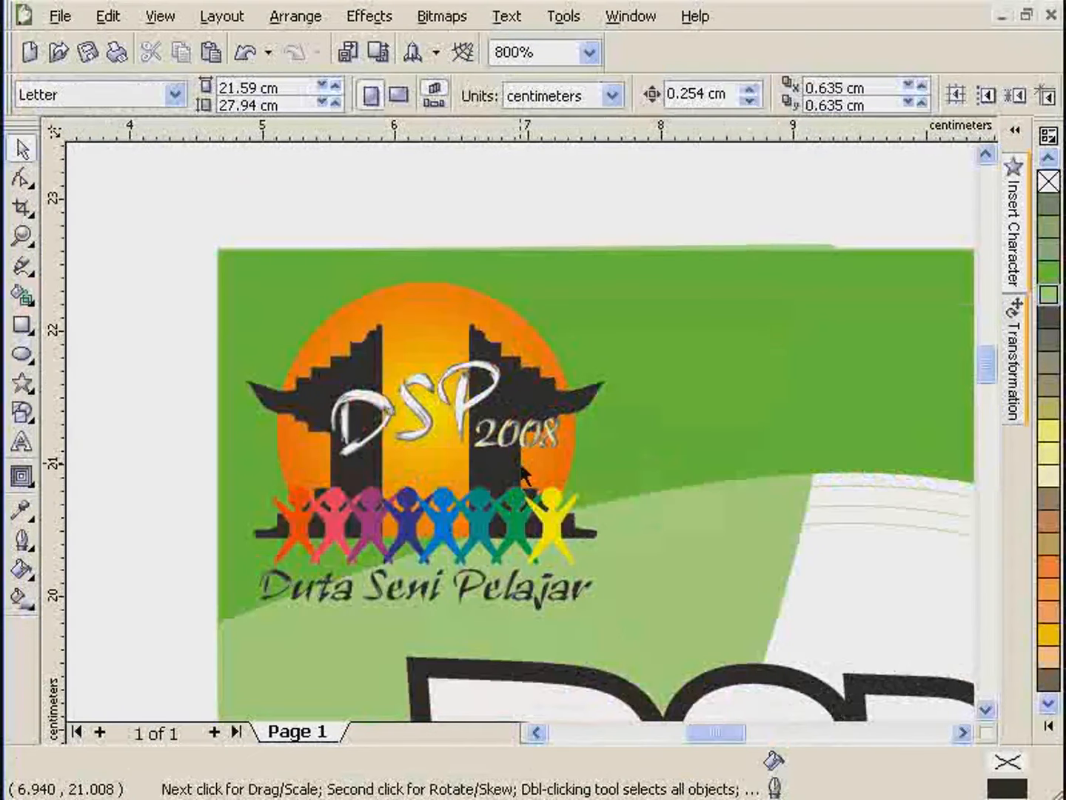
scroll(521, 435, down, 1)
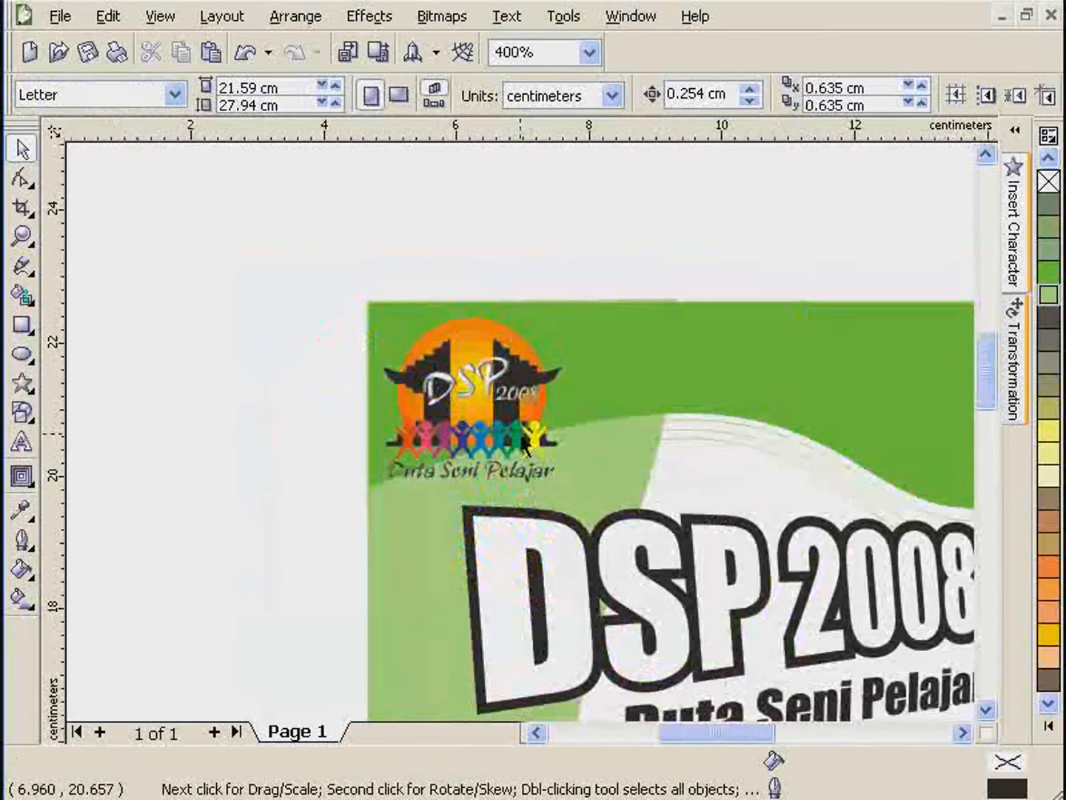
- Stretch the upper Moon Green outline waves slightly upward at the card's top edge, to about 3.9 and 3.6 cm high
click(963, 731)
click(963, 732)
click(963, 731)
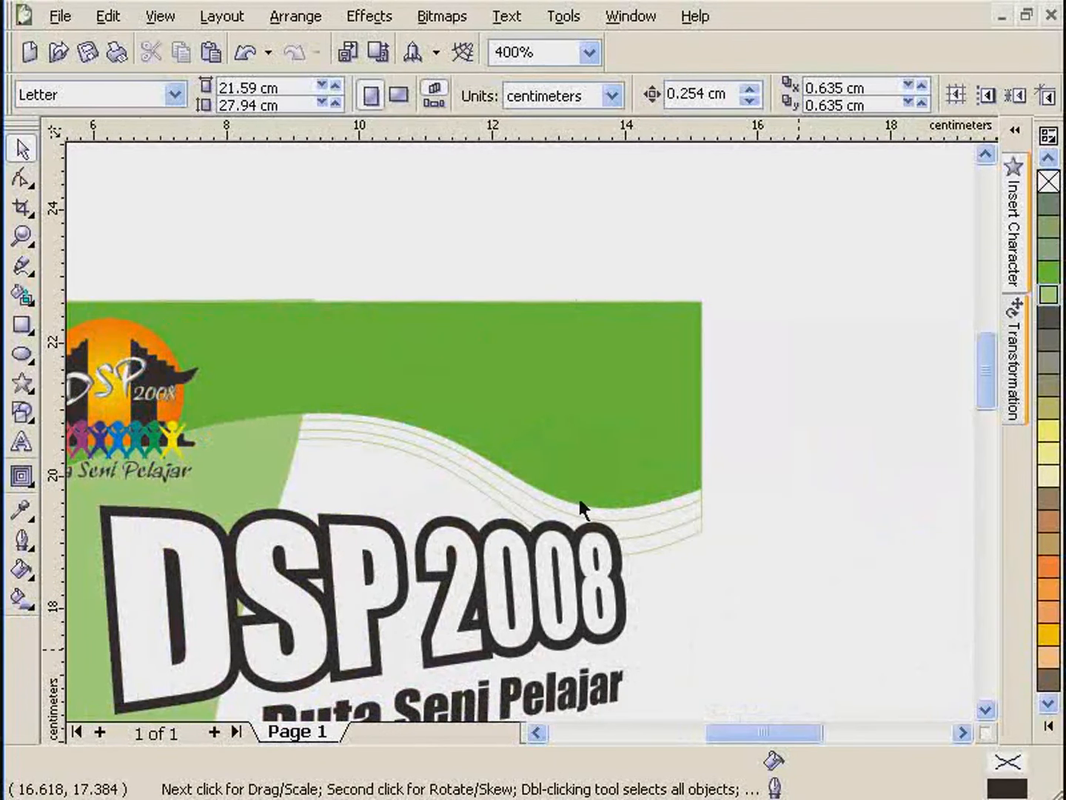
click(335, 317)
click(347, 290)
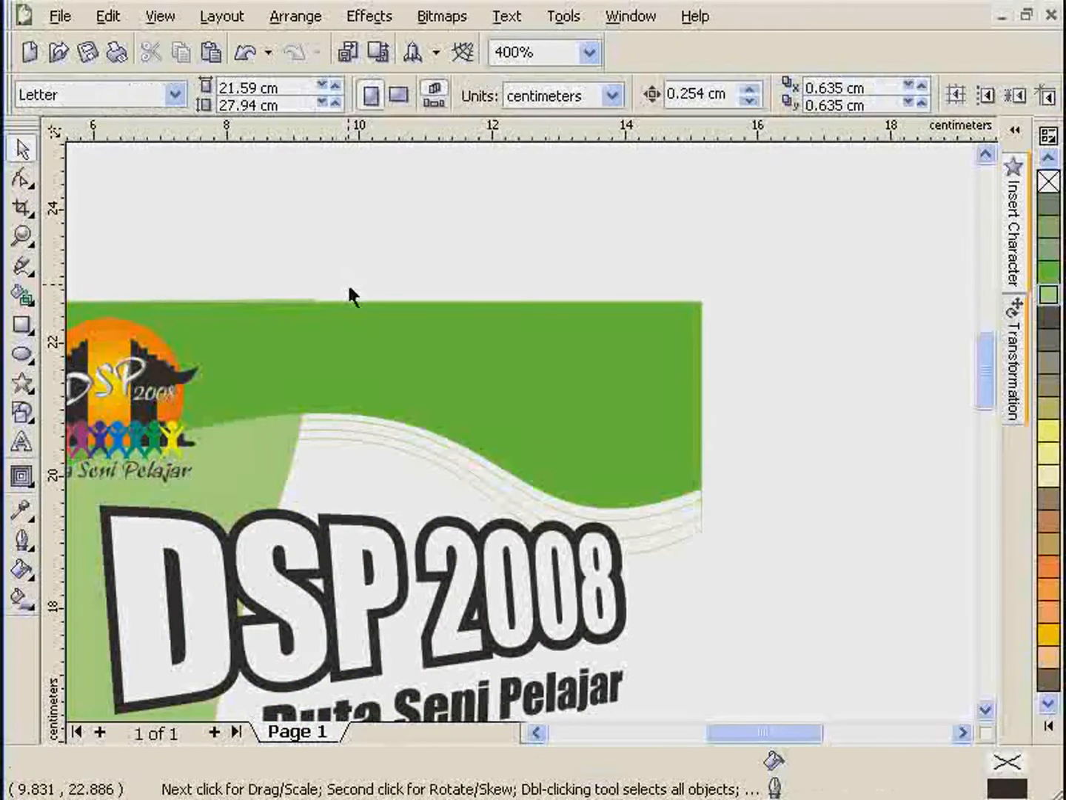
click(326, 341)
drag(353, 289, 353, 289)
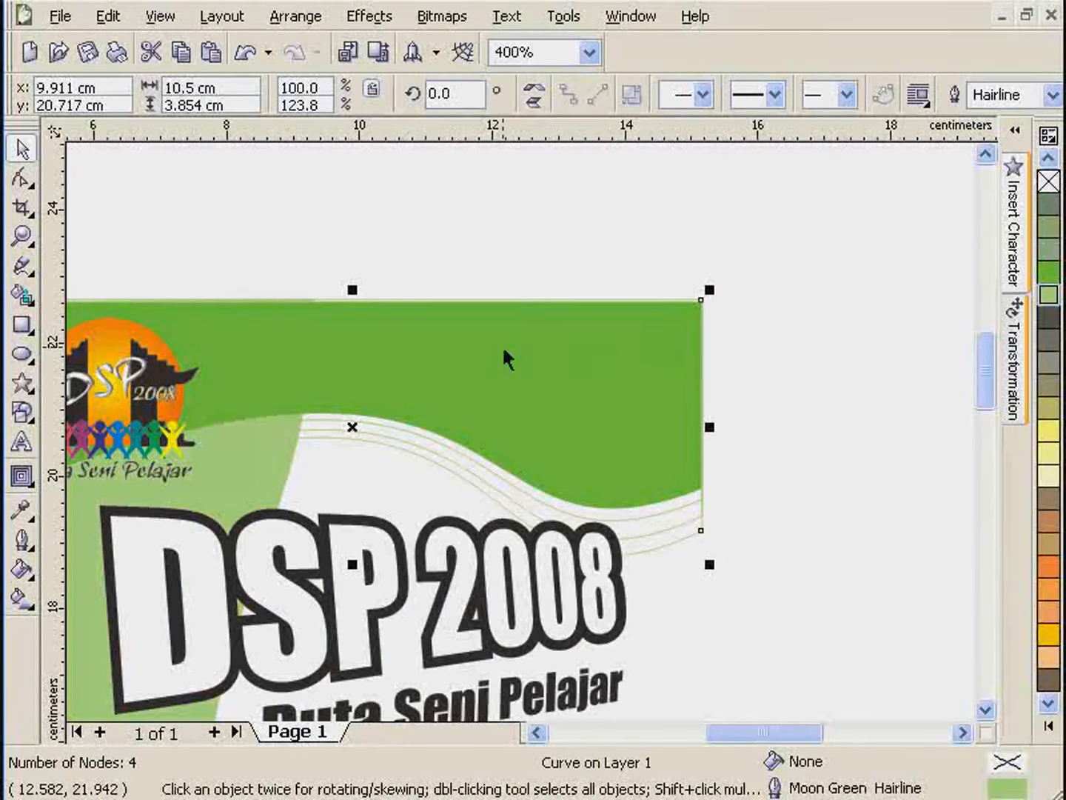
key(Tab)
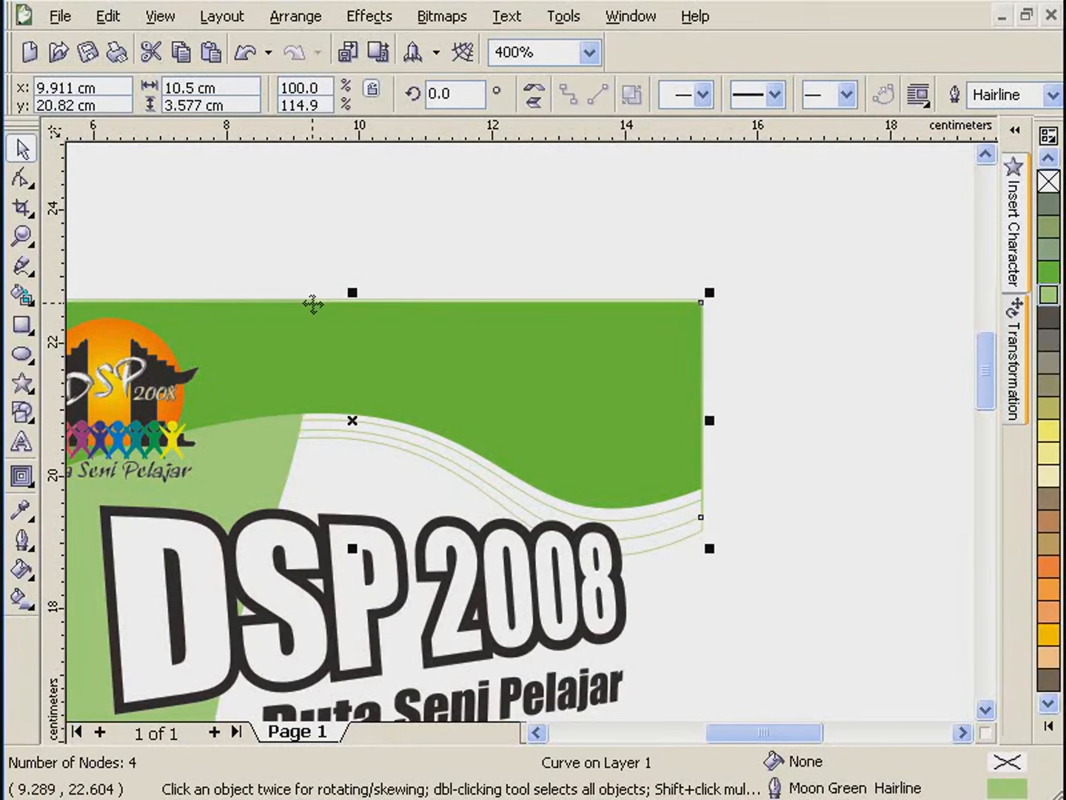
drag(353, 291, 354, 287)
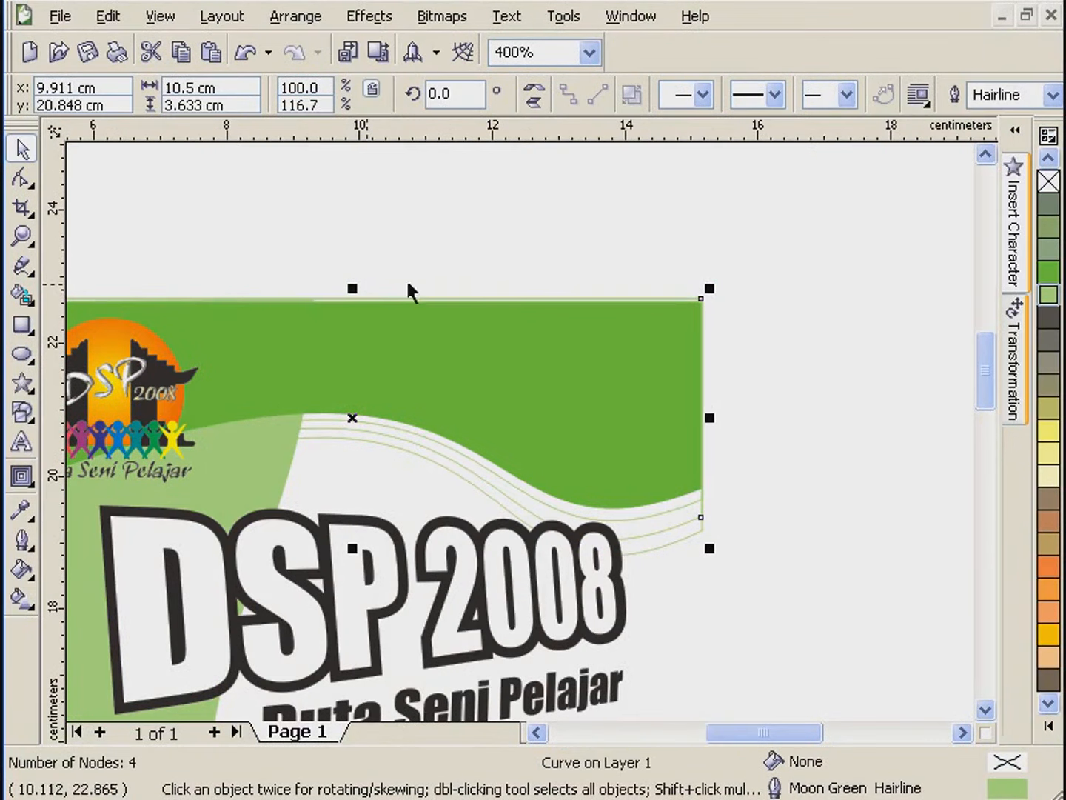
- Align the 3.6 cm high Moon Green outline wave with the top of the light green shape
shift+click(269, 470)
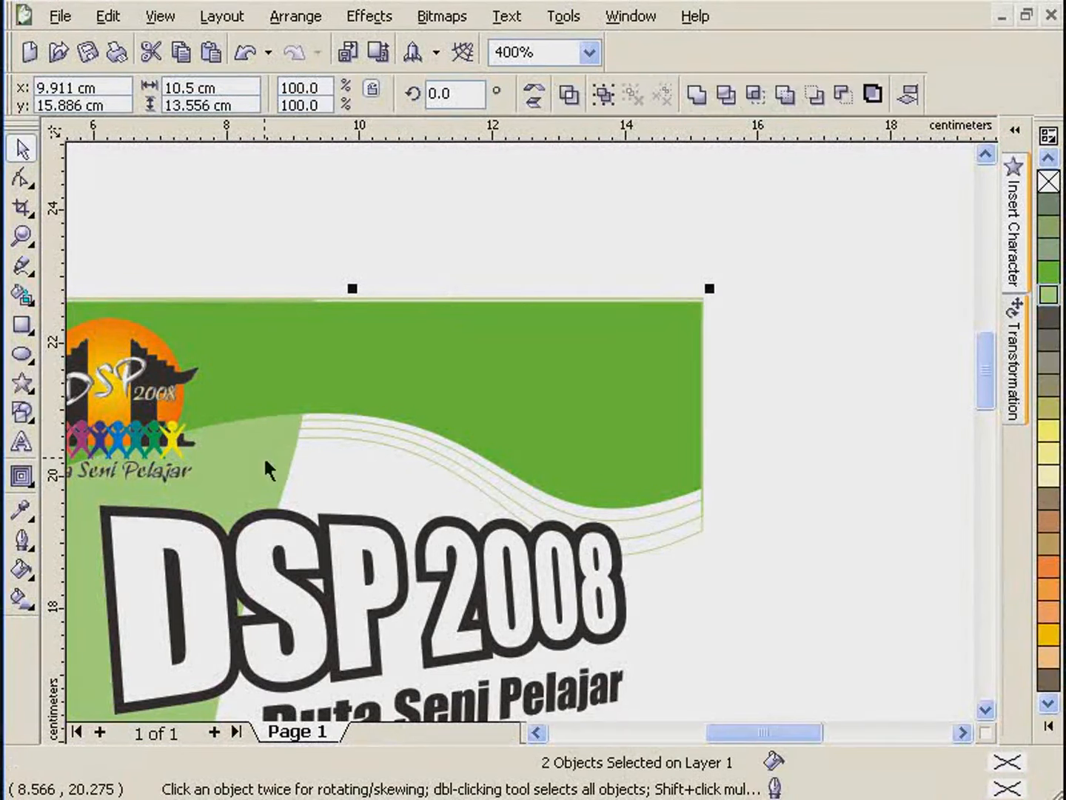
key(t)
click(486, 195)
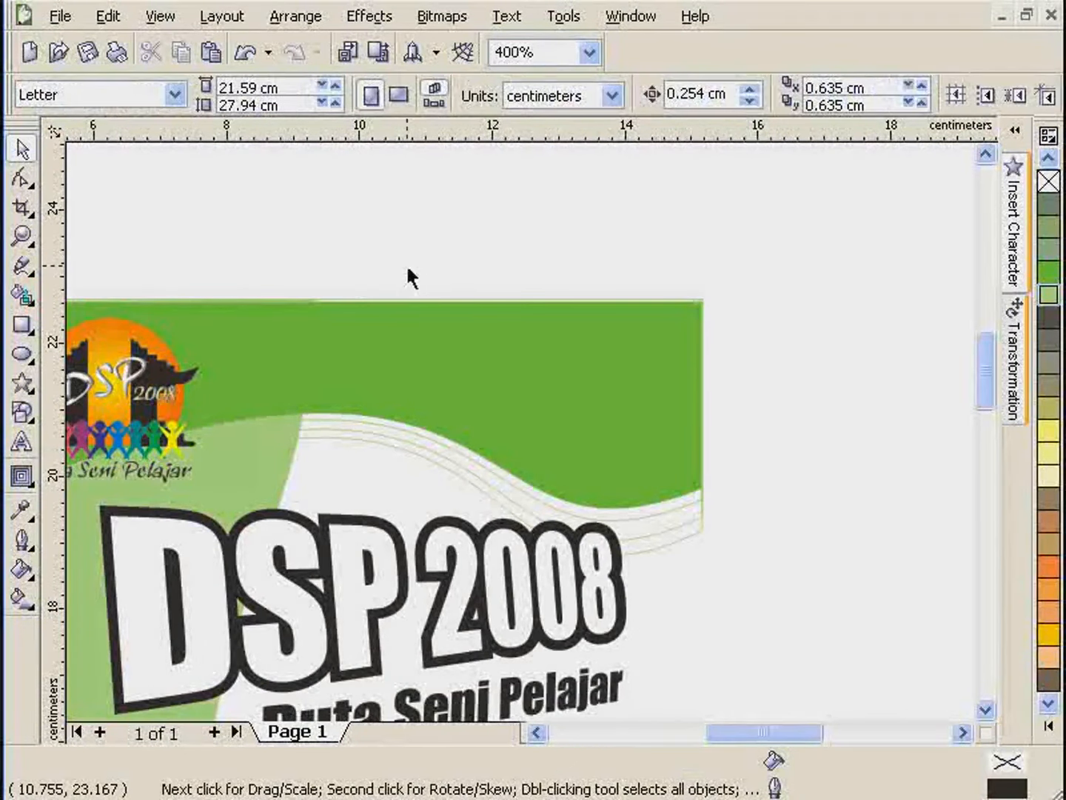
scroll(409, 268, up, 1)
click(414, 504)
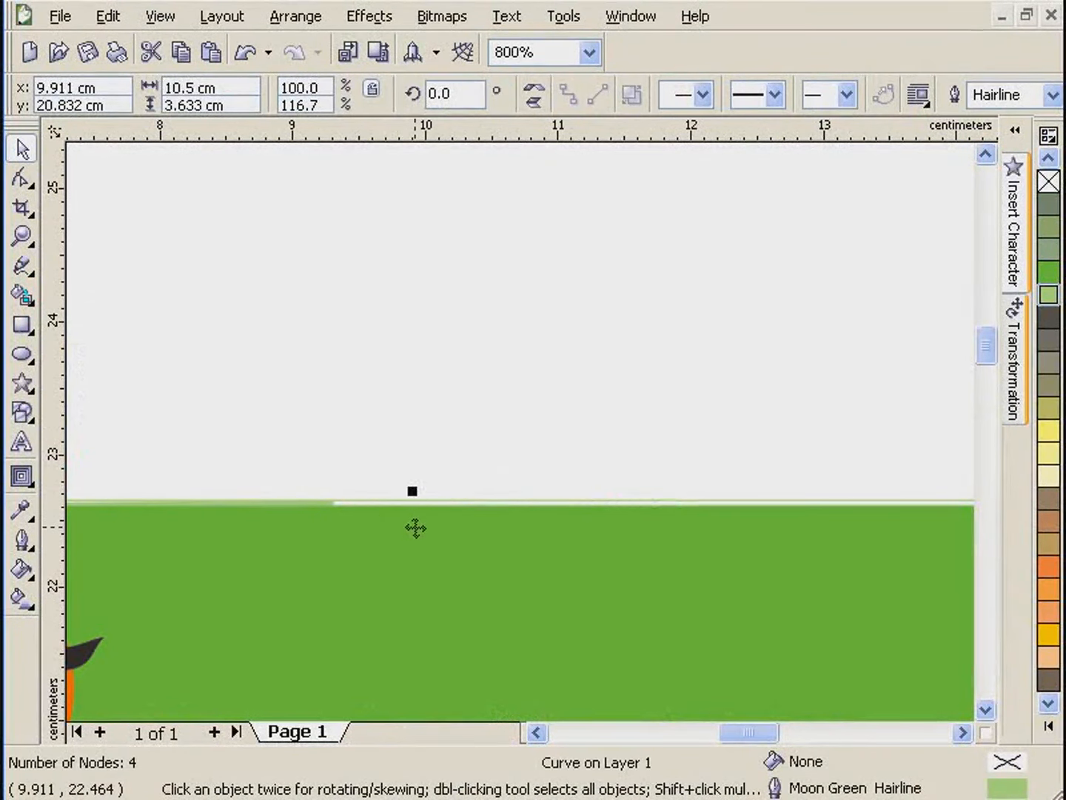
scroll(374, 555, down, 1)
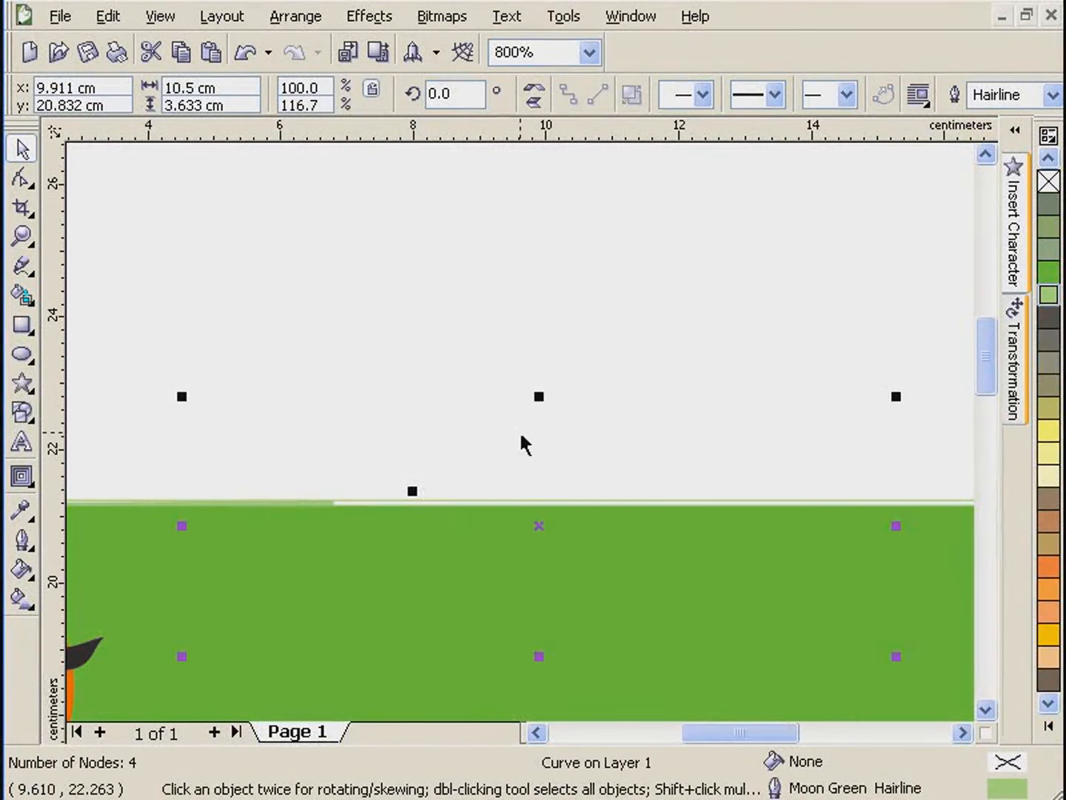
click(544, 383)
click(524, 428)
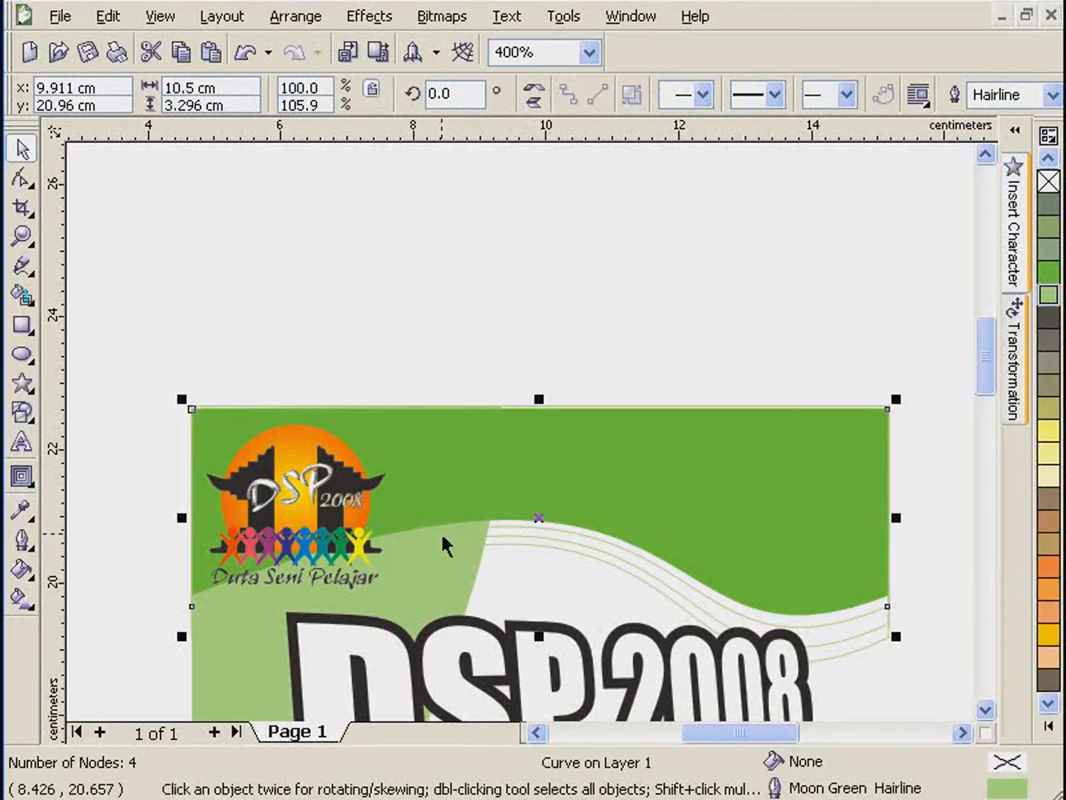
click(801, 309)
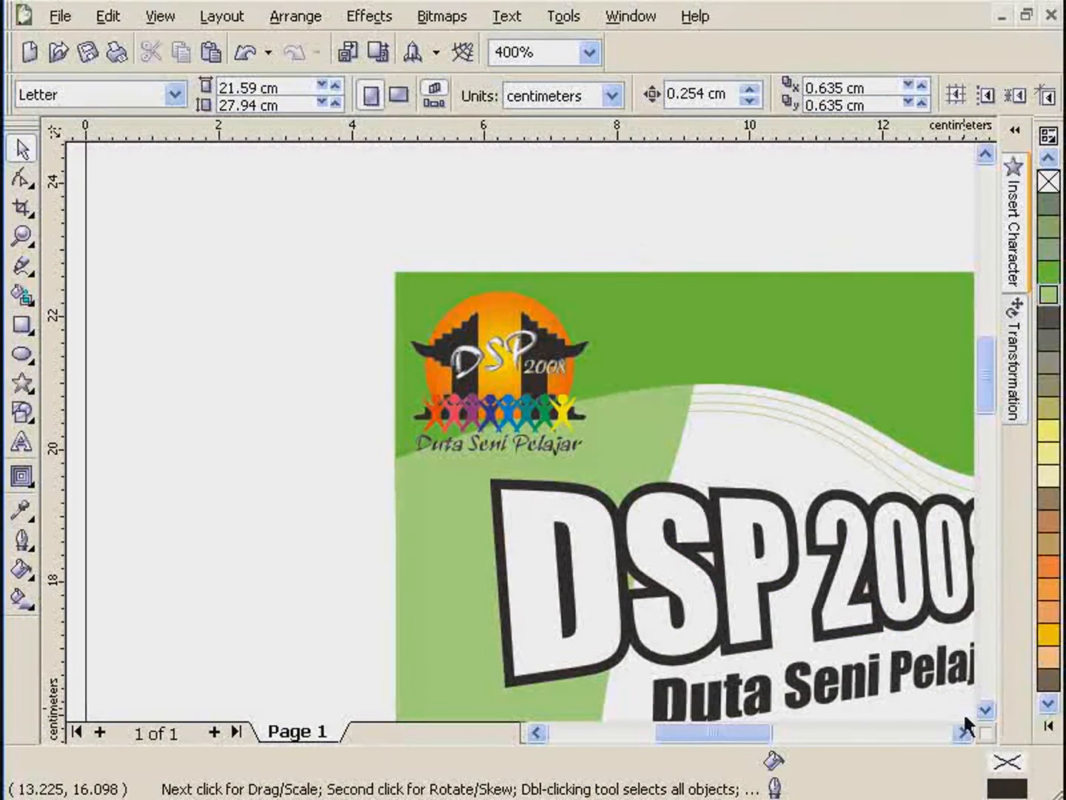
- Add the artistic text "Jawa Timur" on the upper green wave, beside the logo
click(963, 732)
click(986, 710)
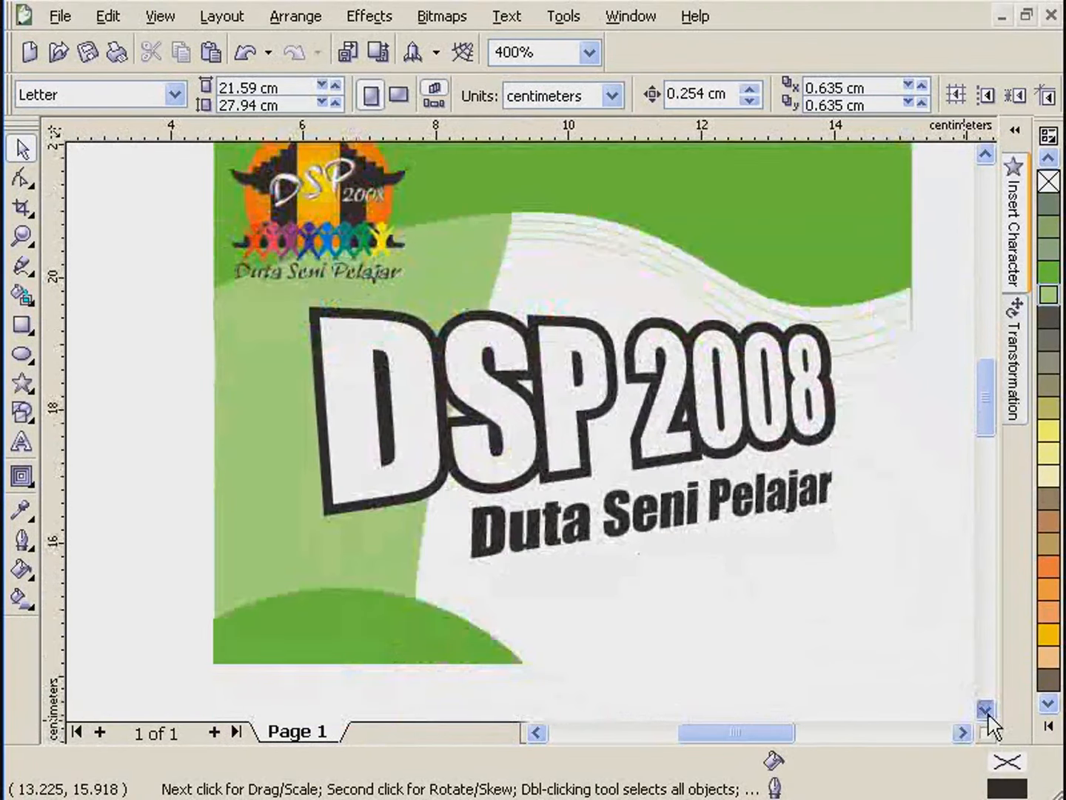
click(22, 443)
click(493, 191)
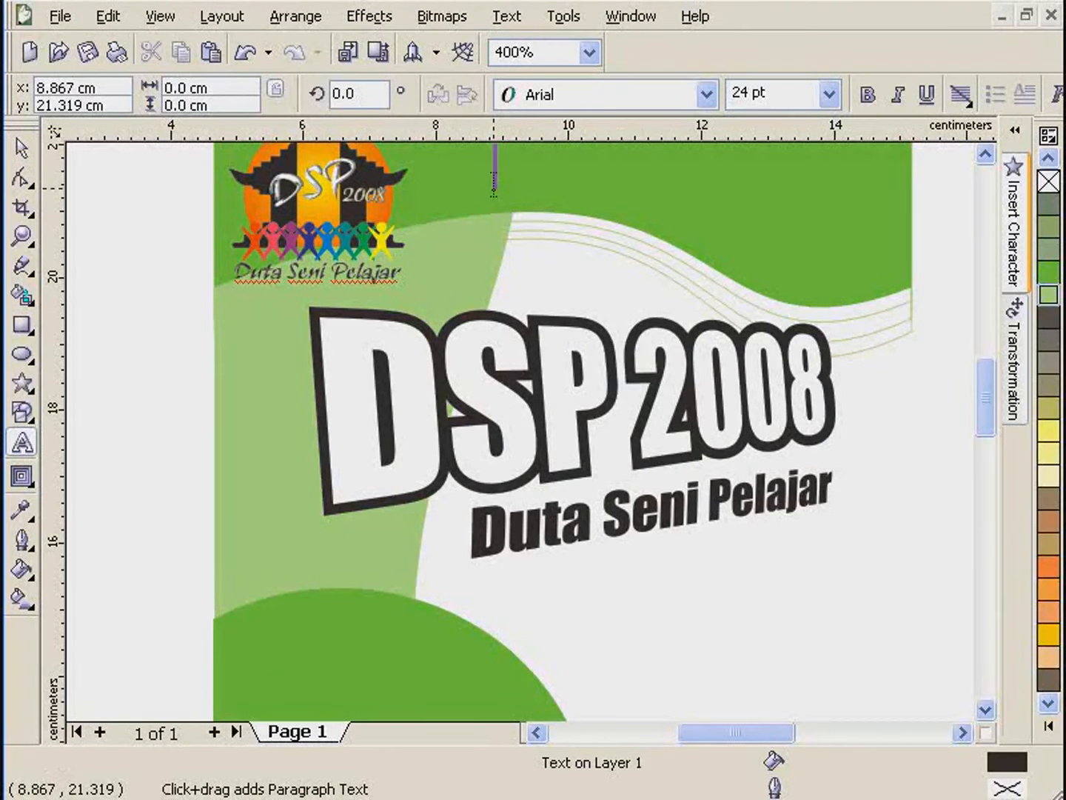
text(Jawa)
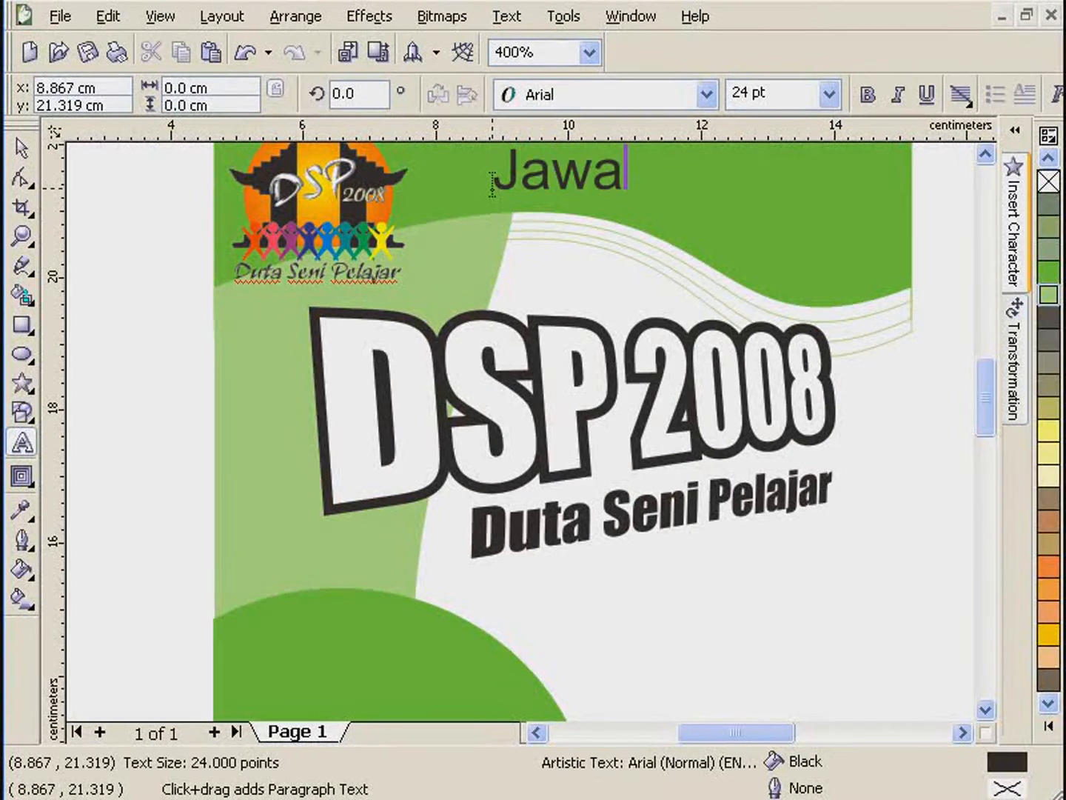
text( TImur)
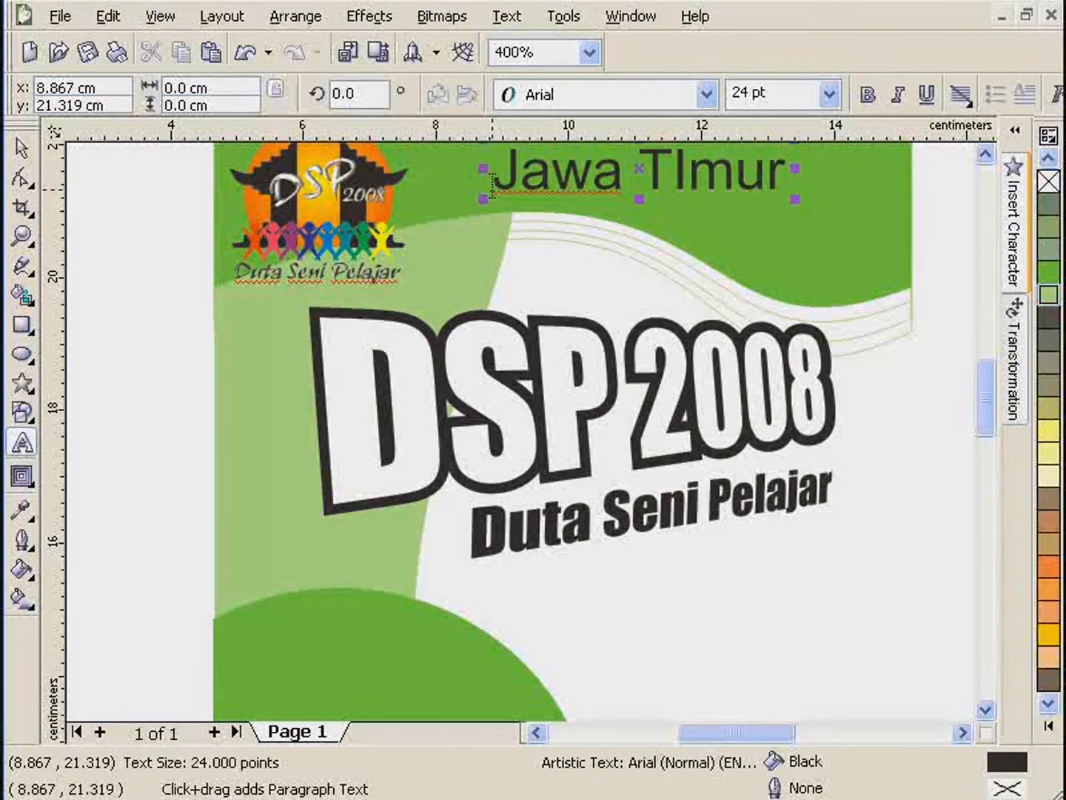
click(22, 148)
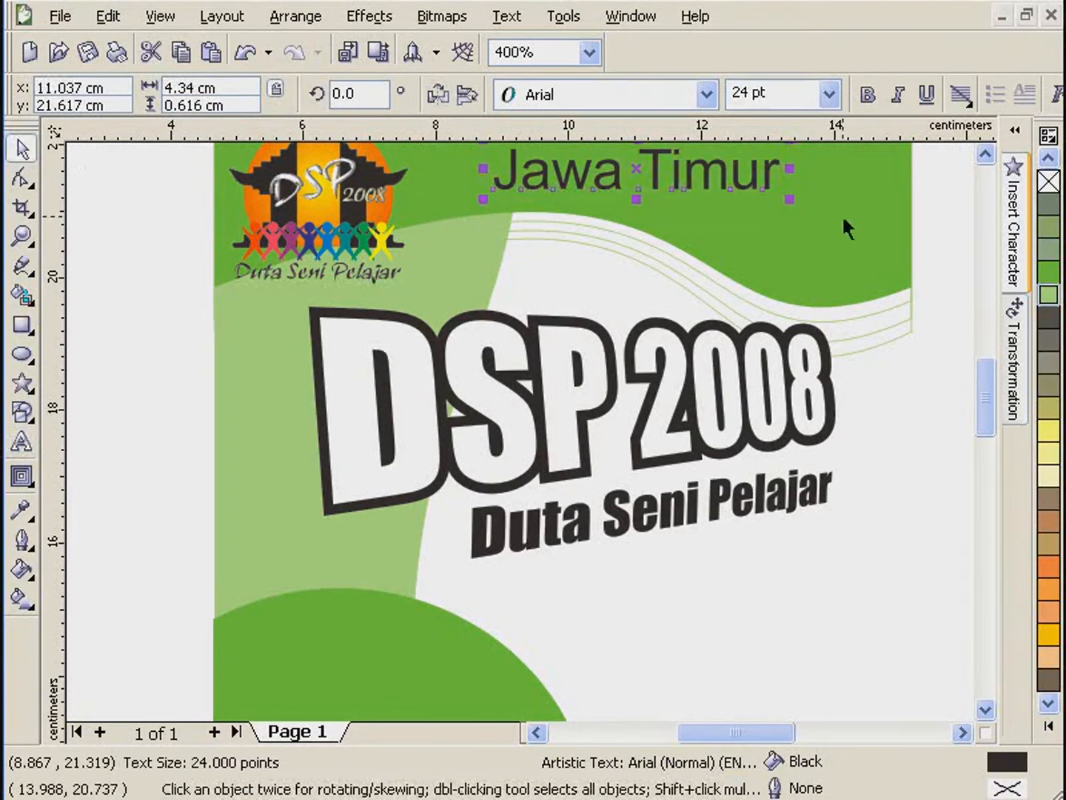
scroll(985, 156, up, 3)
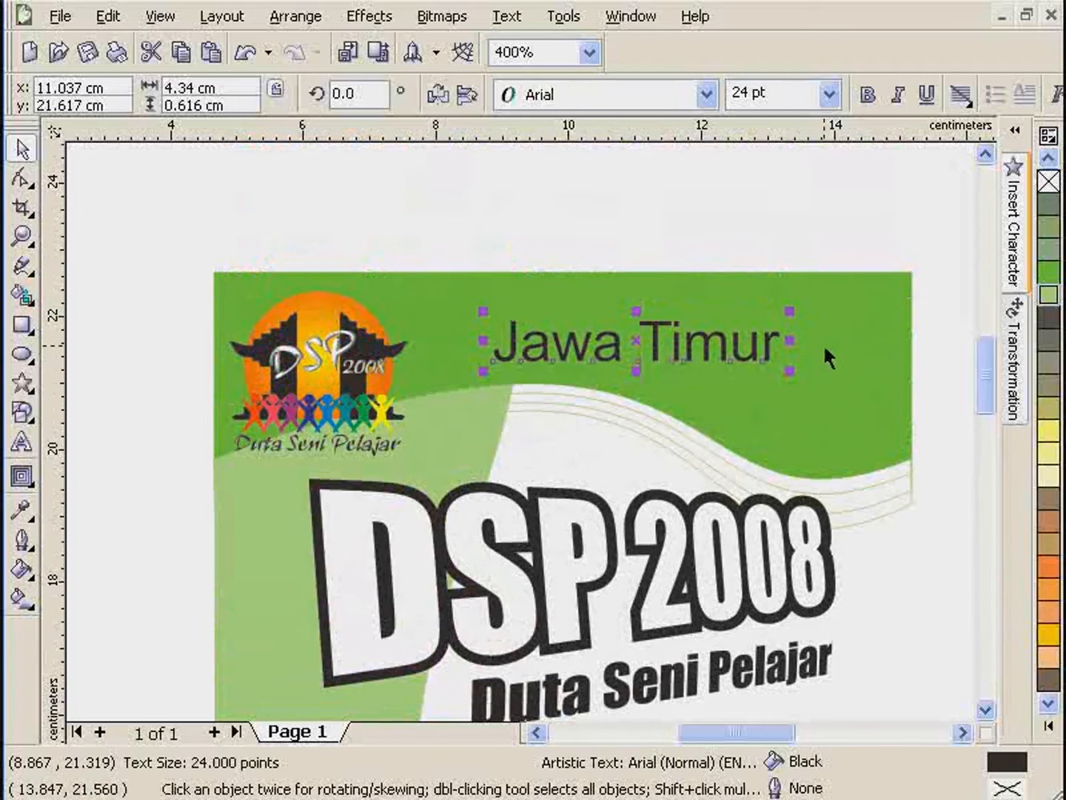
- Set the Jawa Timur text in MisterEarl BT and reposition it on the green band beside the logo
drag(418, 228, 819, 443)
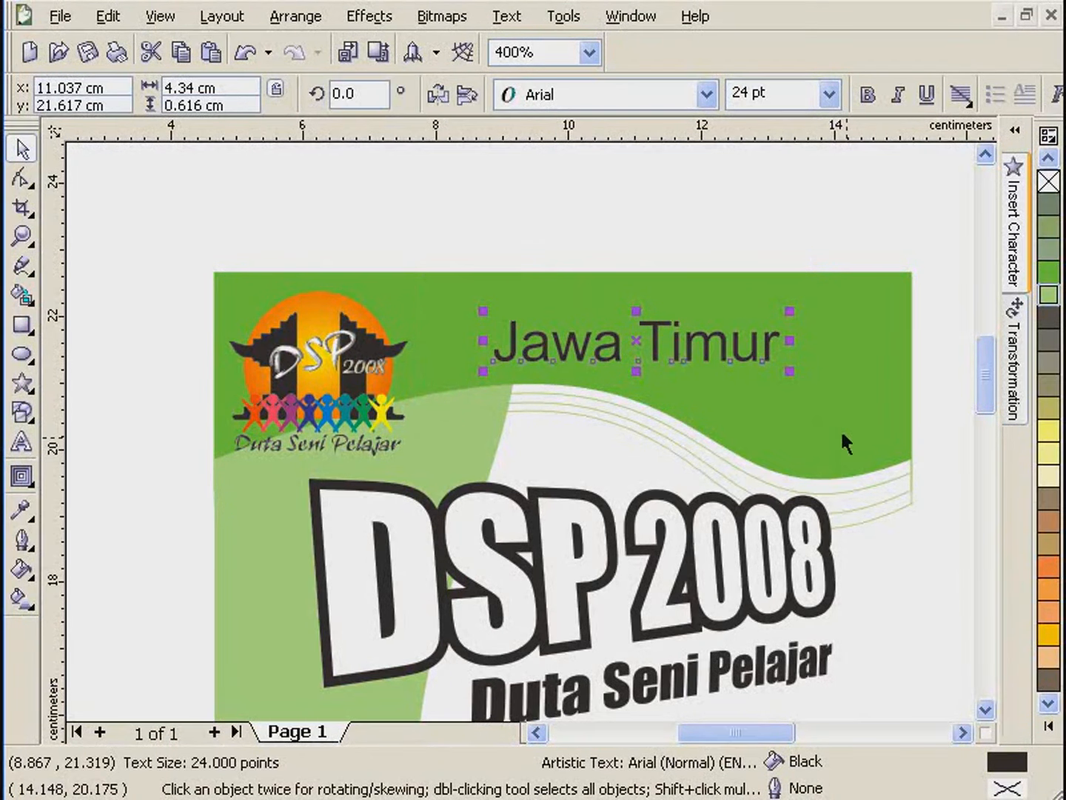
click(1050, 726)
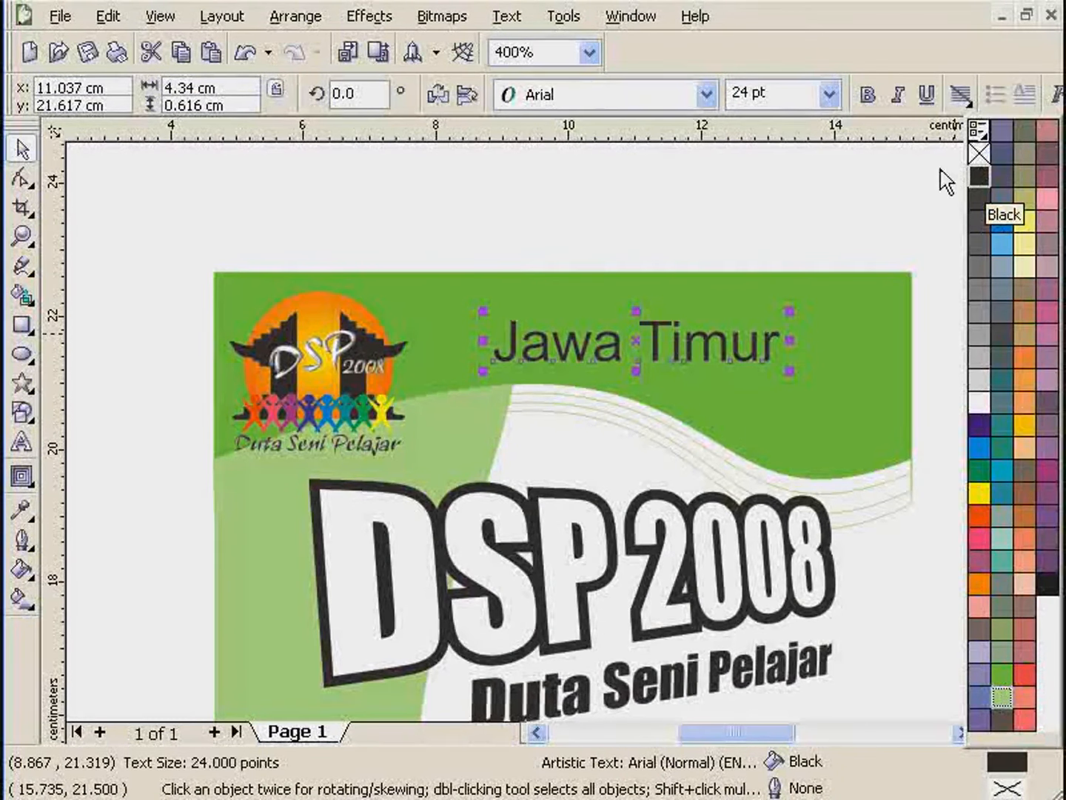
click(648, 92)
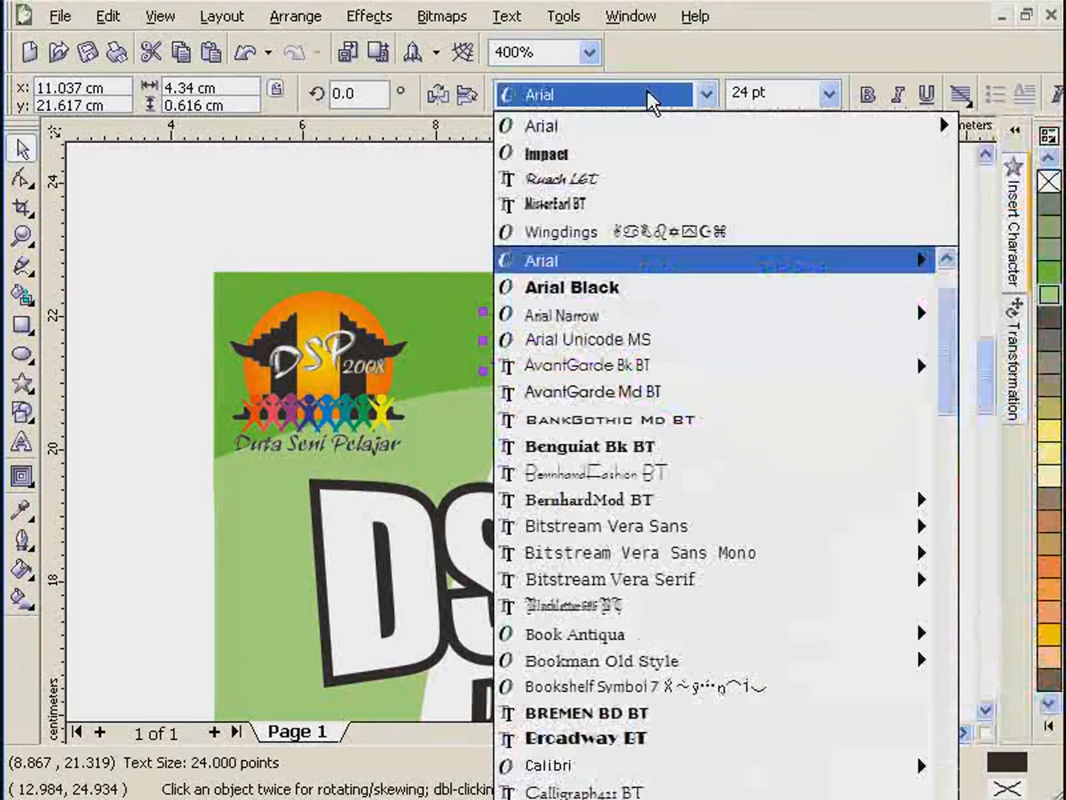
click(602, 209)
mouse_move(682, 310)
mouse_down()
mouse_move(750, 291)
mouse_move(631, 337)
mouse_move(690, 322)
mouse_up()
drag(593, 343, 619, 337)
click(711, 224)
scroll(796, 480, down, 1)
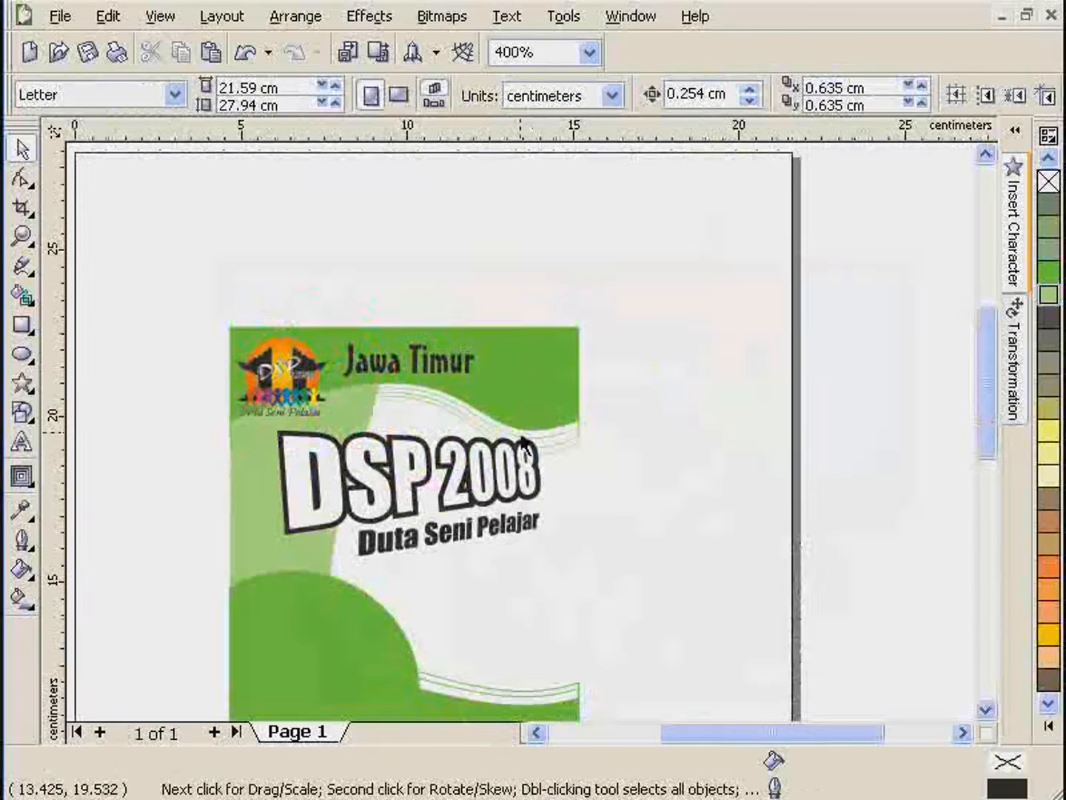
- Draw an ellipse about 2.9 by 3.4 cm over the curved edge of the lower green circle
click(985, 709)
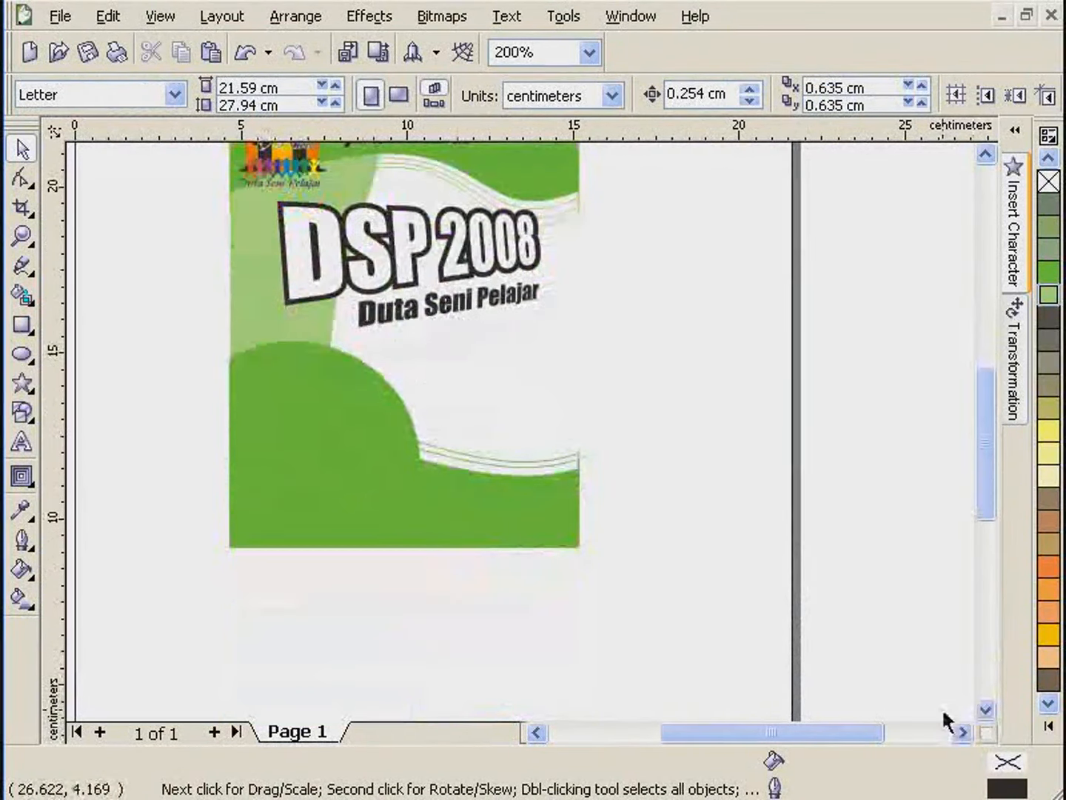
click(24, 355)
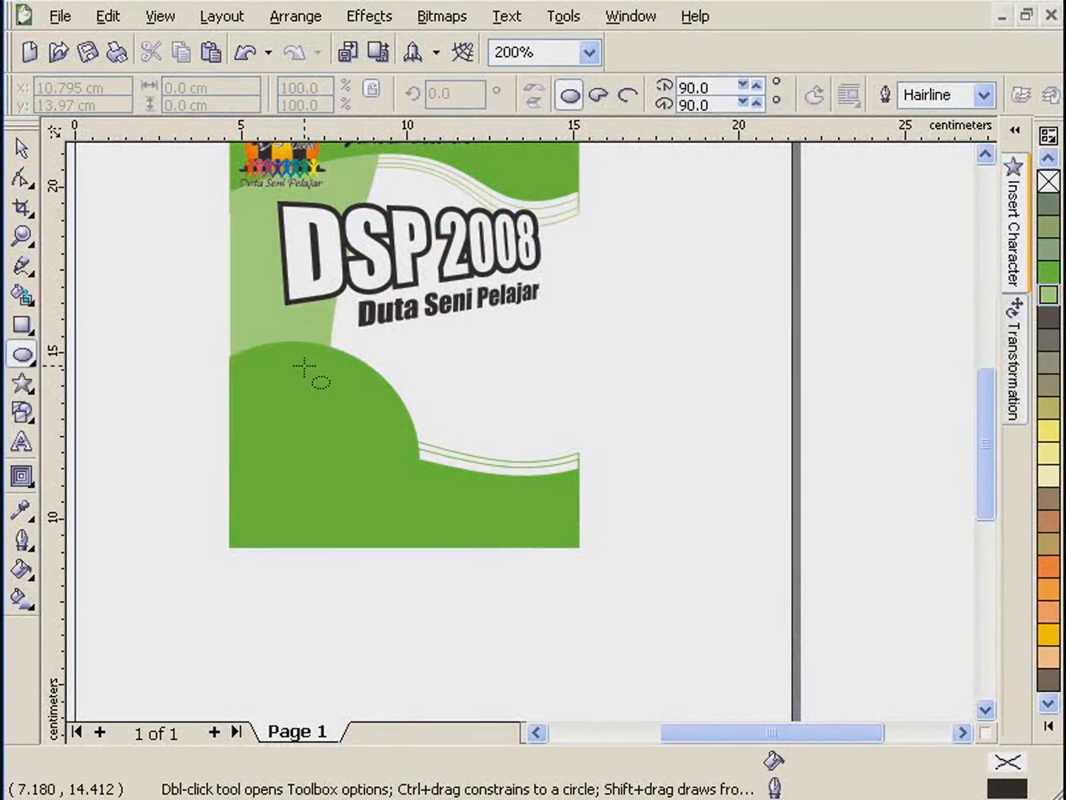
drag(297, 348, 393, 460)
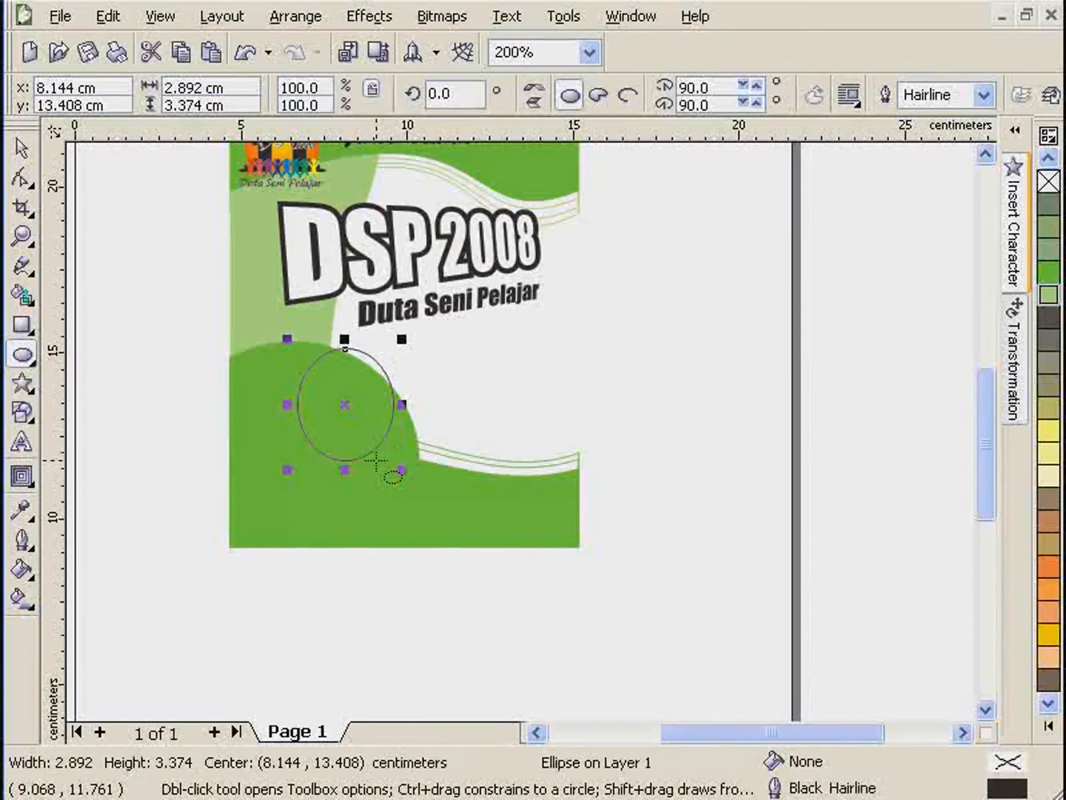
- Give the ellipse a 4.0 pt Chartreuse outline
click(982, 95)
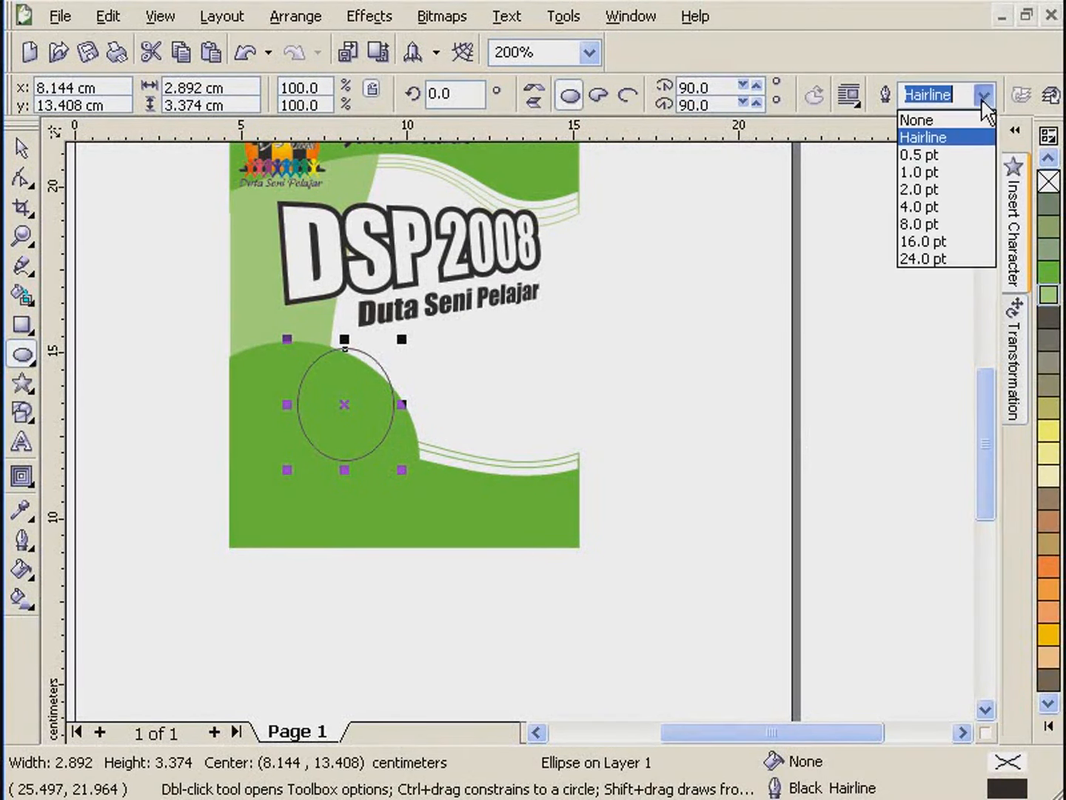
click(940, 185)
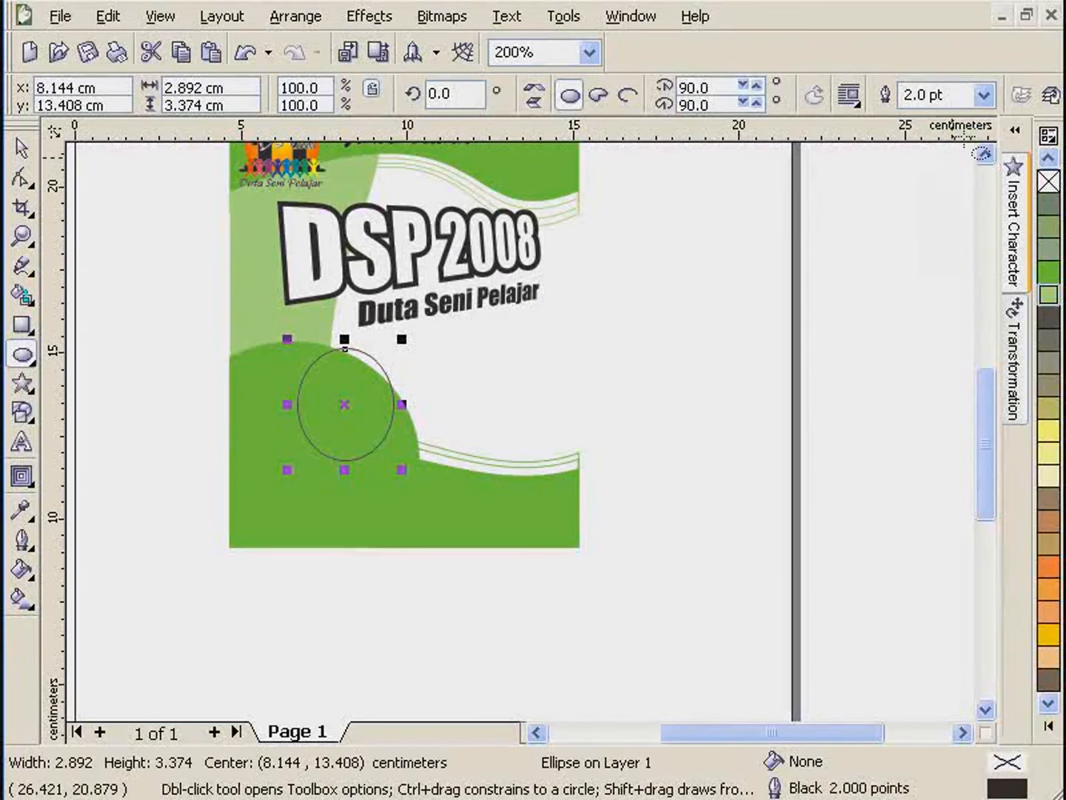
click(984, 94)
click(931, 208)
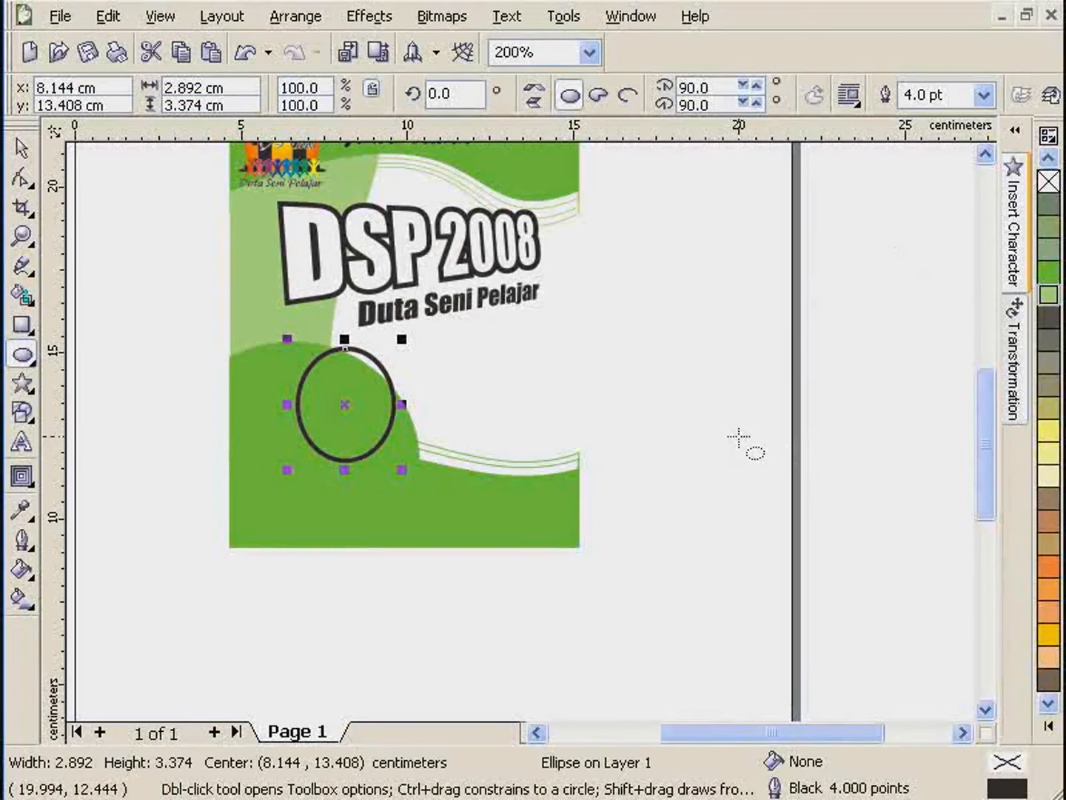
click(22, 149)
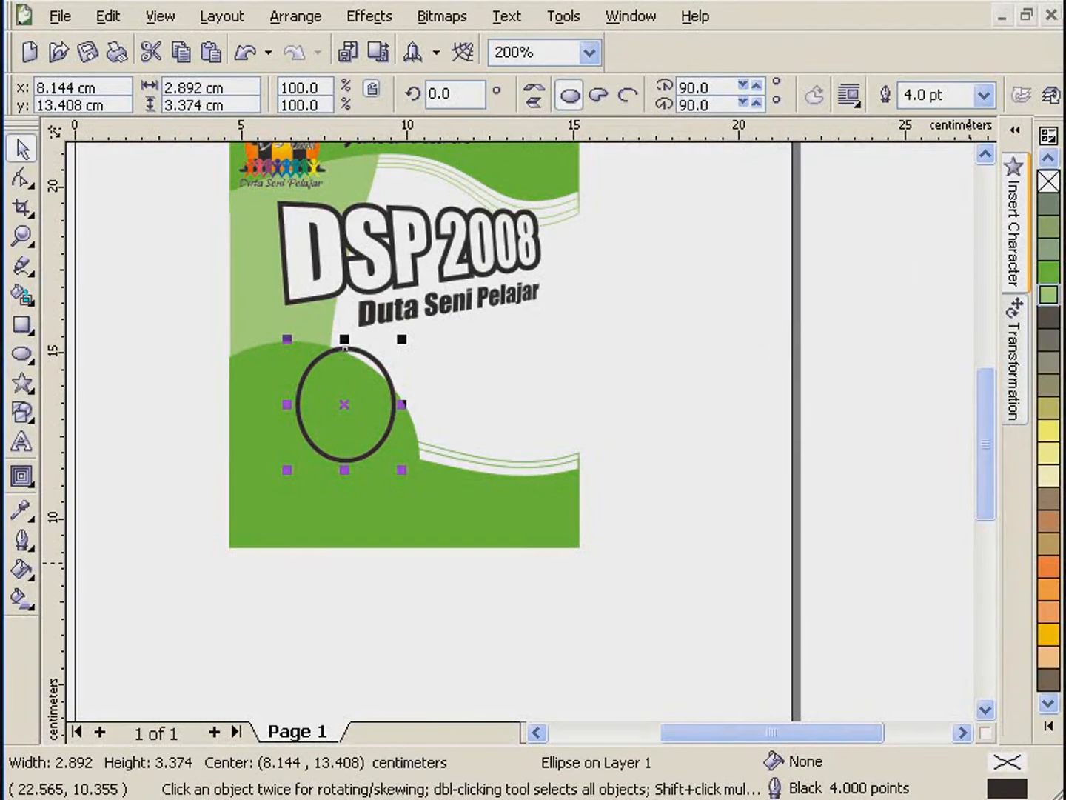
right_click(1044, 277)
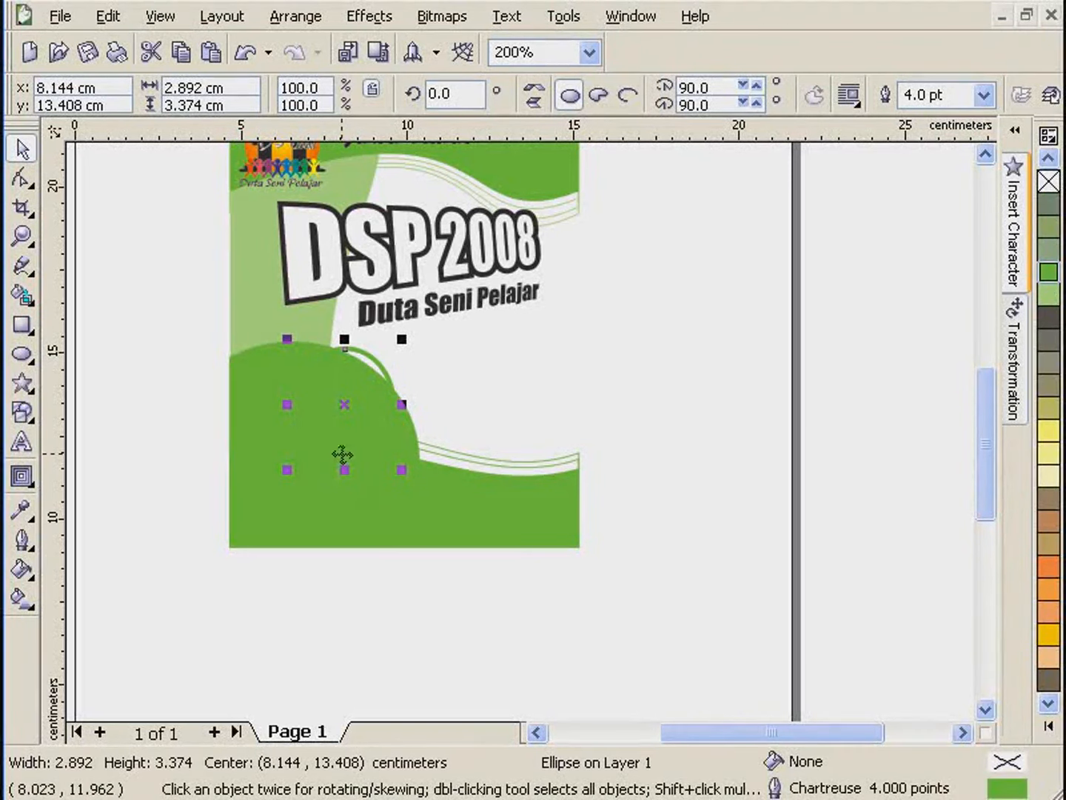
- Move the outlined ellipse up and right over the edge of the lower green circle, centred at about 8.5, 13.8 cm
drag(341, 406, 369, 399)
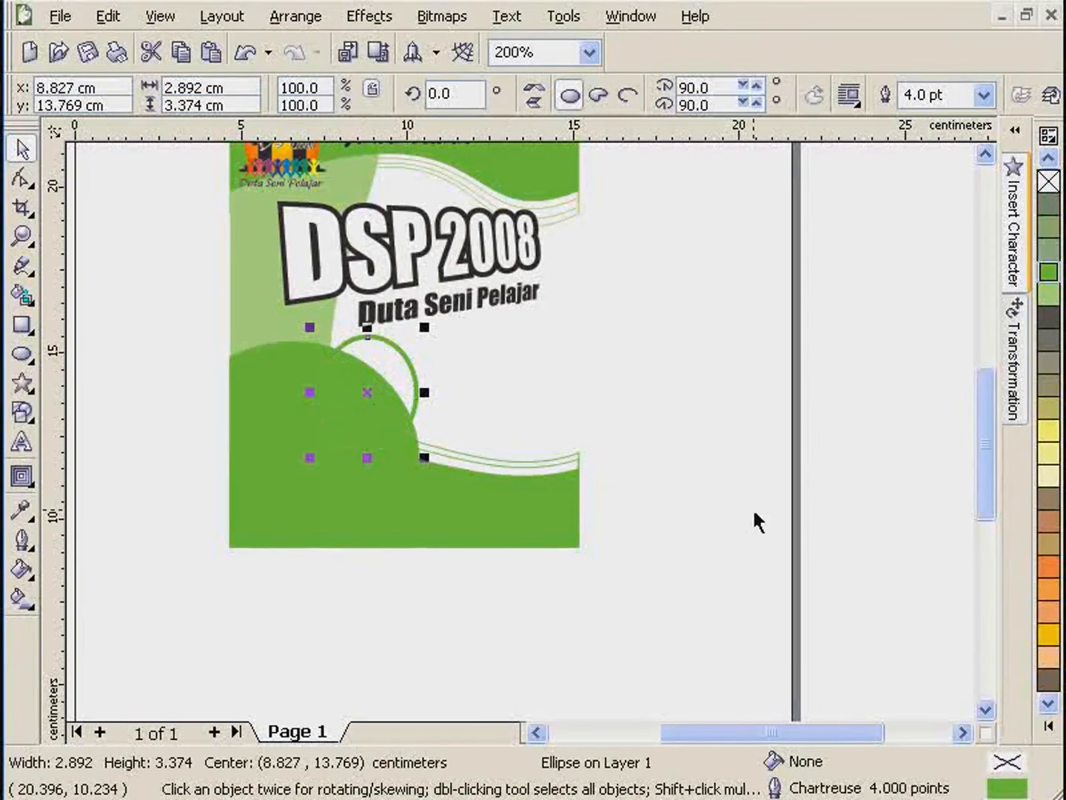
click(440, 428)
scroll(440, 428, up, 1)
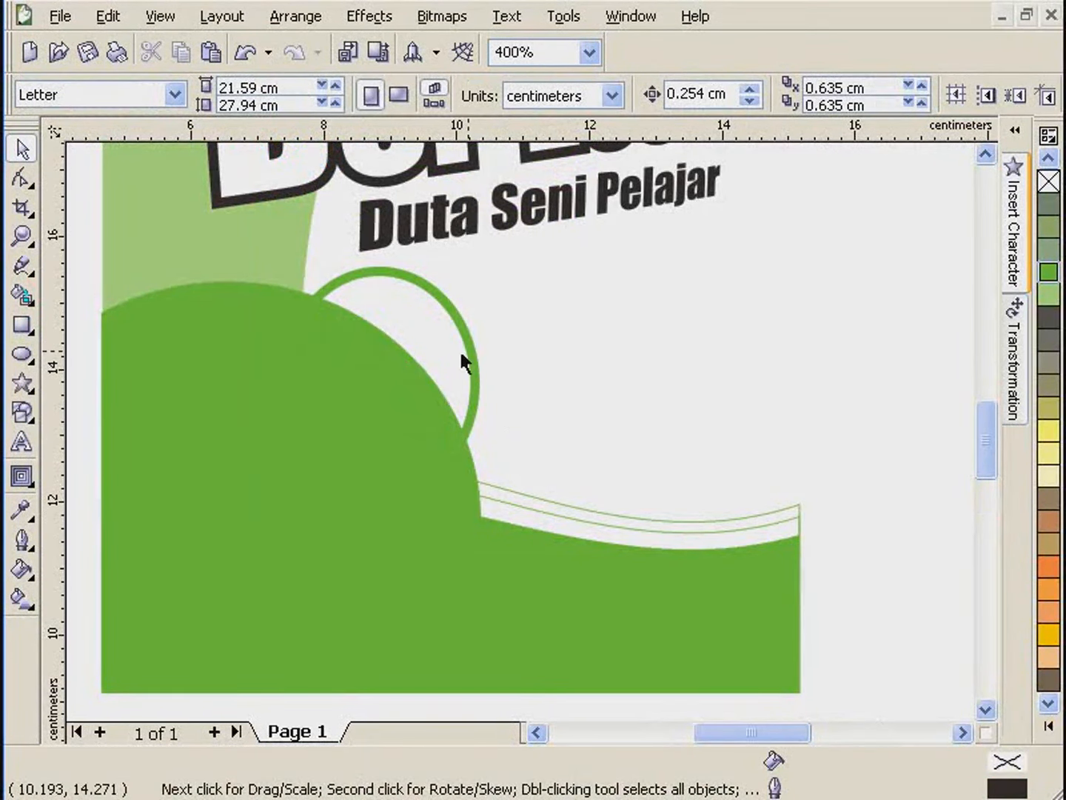
drag(461, 361, 441, 375)
- Scale the lower green circle shape down to about 5.0 by 5.4 cm, keeping its lower-left corner fixed
click(192, 322)
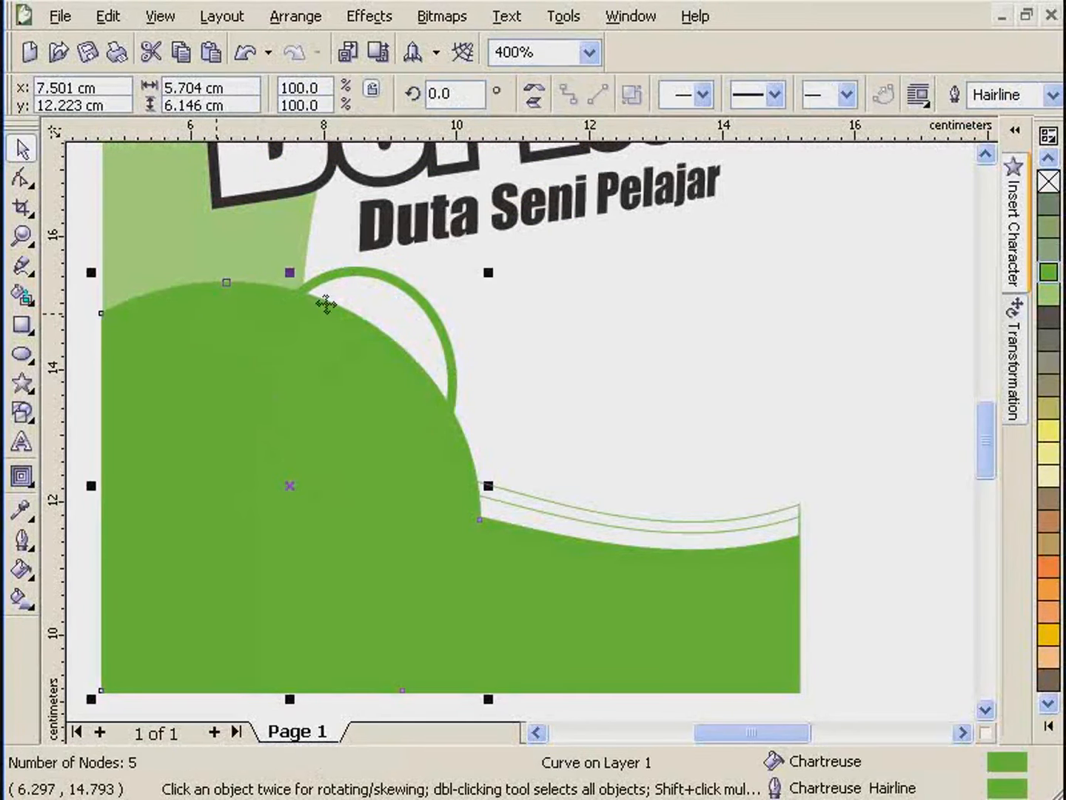
drag(489, 272, 454, 324)
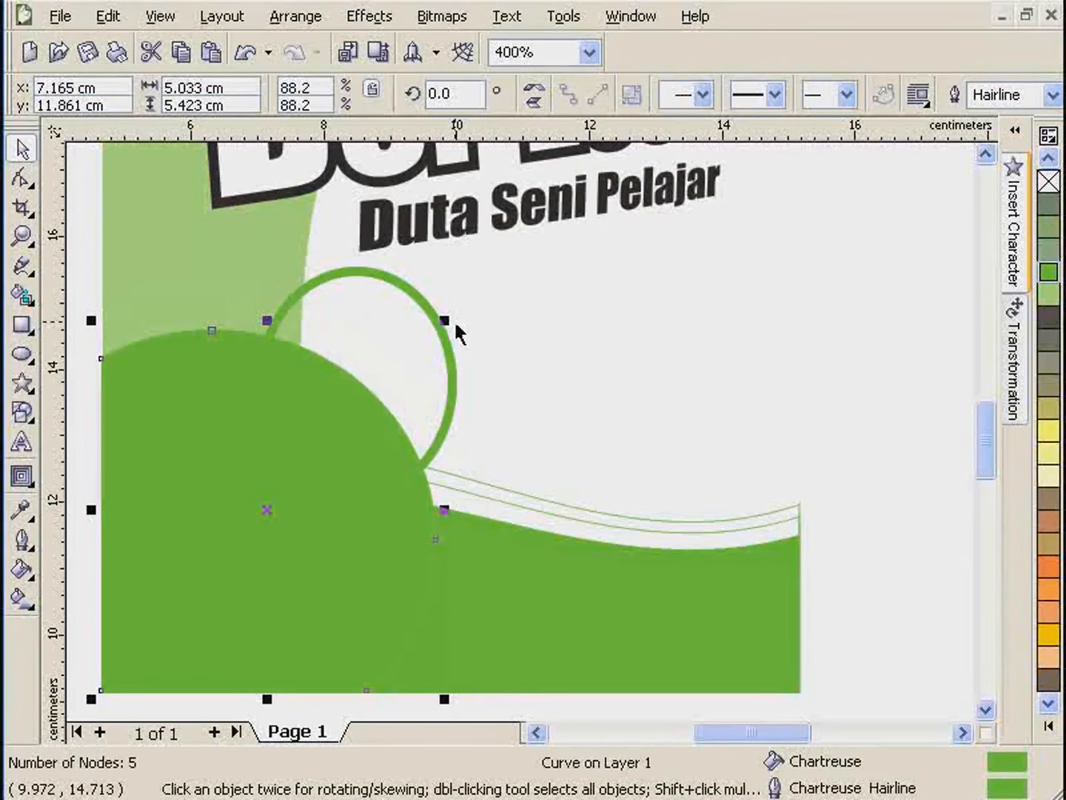
click(456, 372)
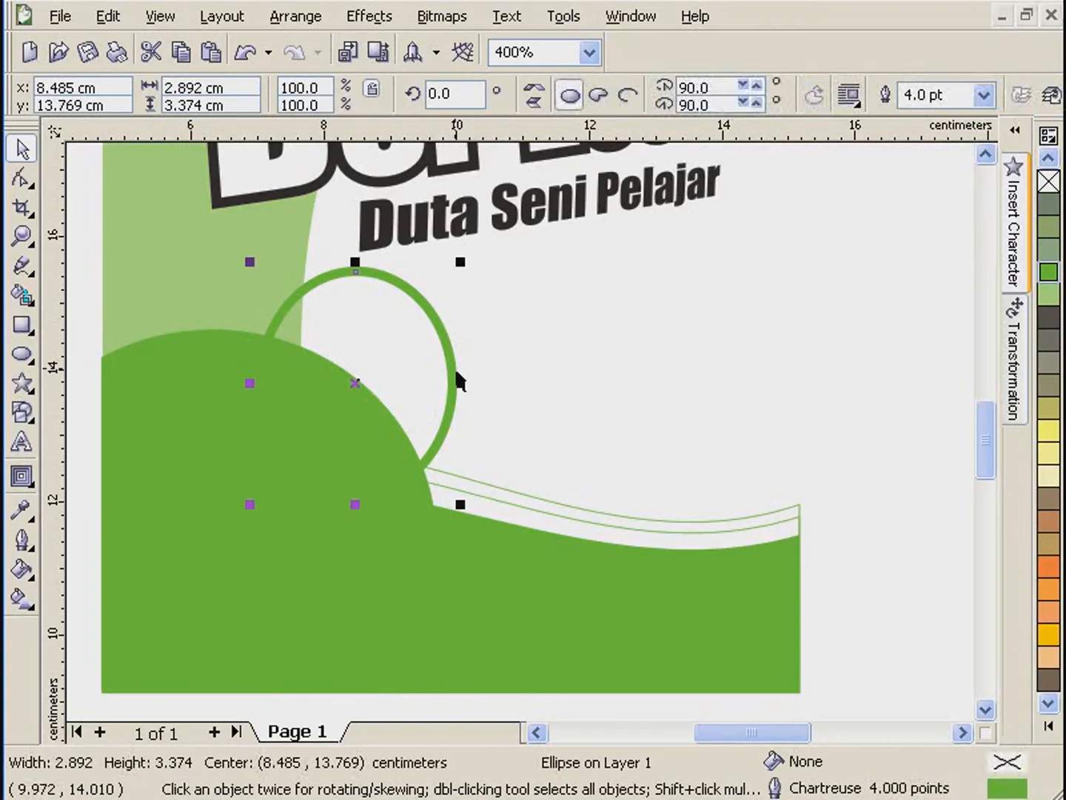
click(844, 383)
- Import the photo DSC00027.JPG and place it about 7.4 by 5.6 cm over the lower part of the card
key(F3)
click(348, 52)
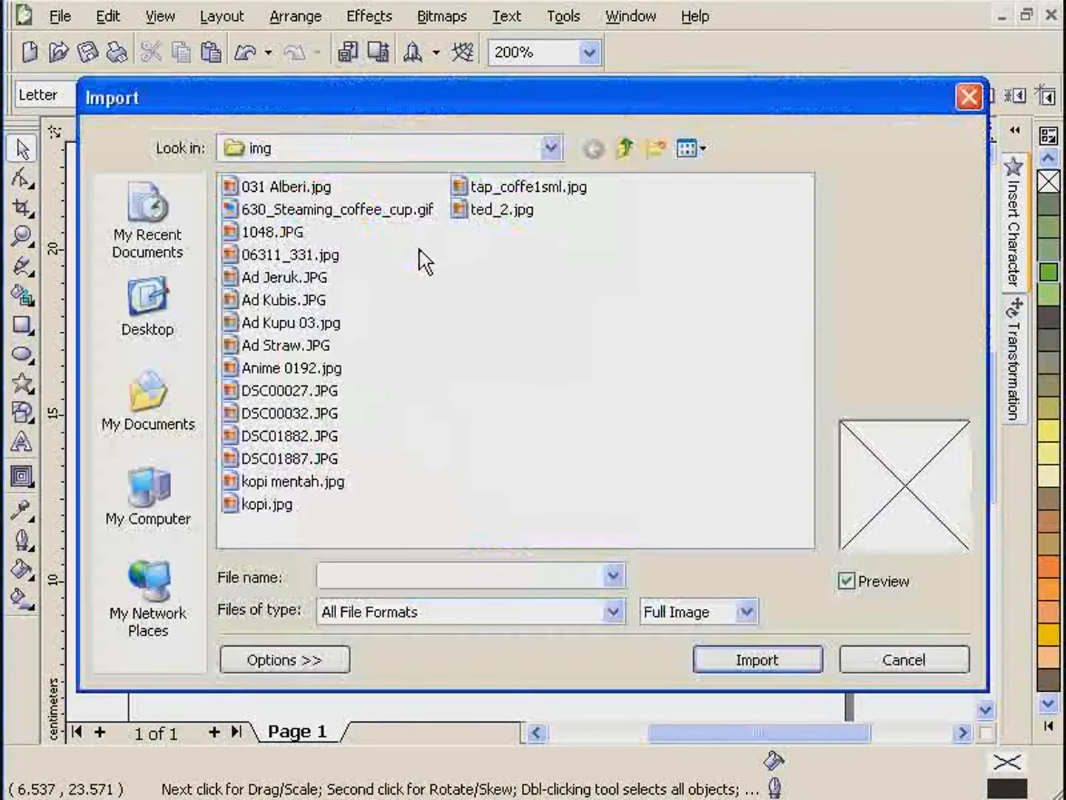
click(695, 149)
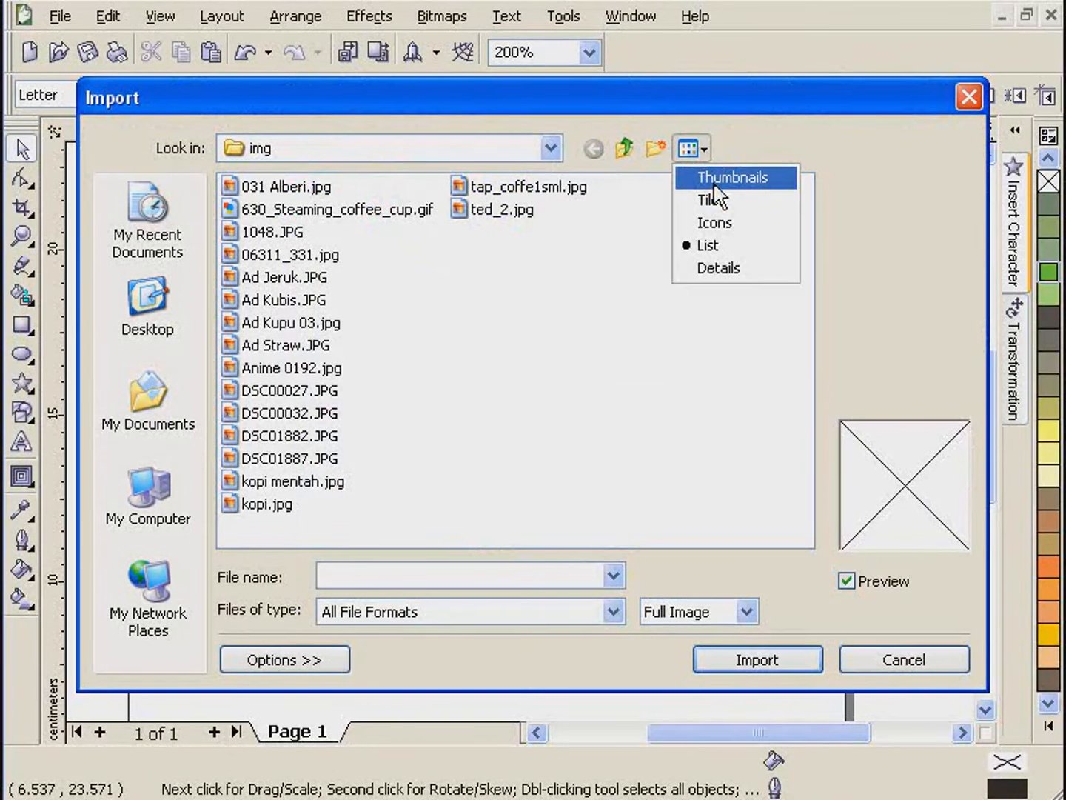
click(716, 177)
scroll(744, 463, down, 5)
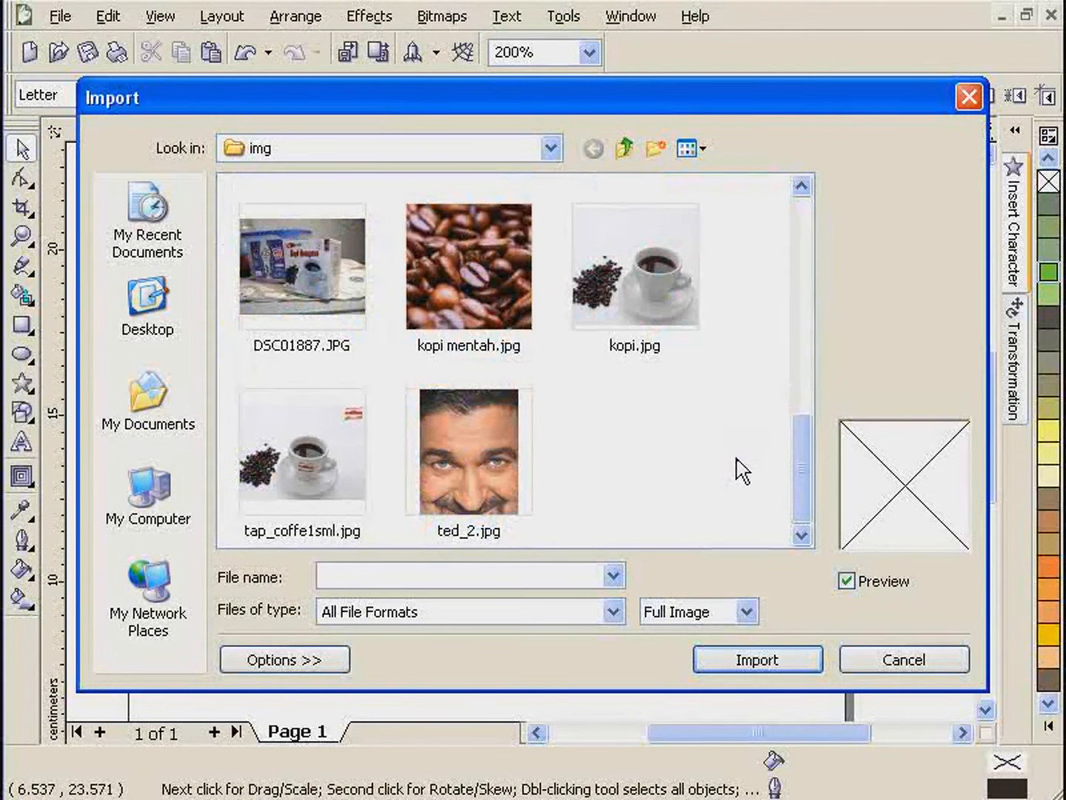
scroll(743, 470, up, 3)
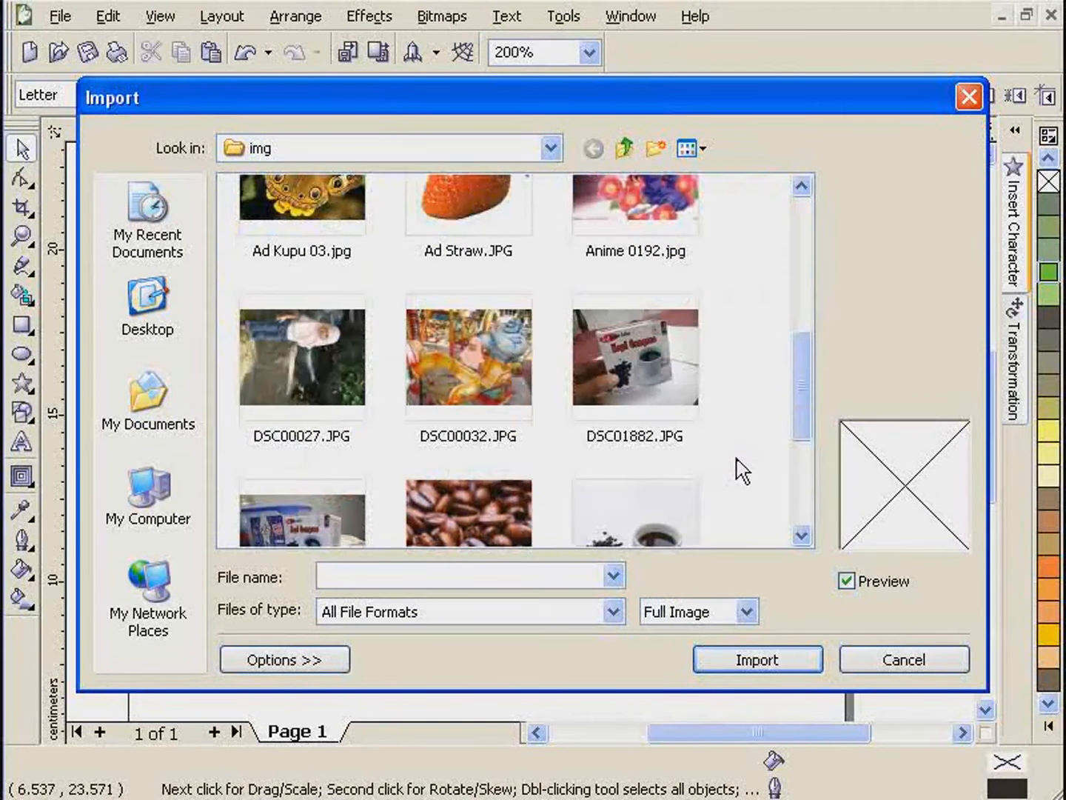
click(347, 370)
click(757, 670)
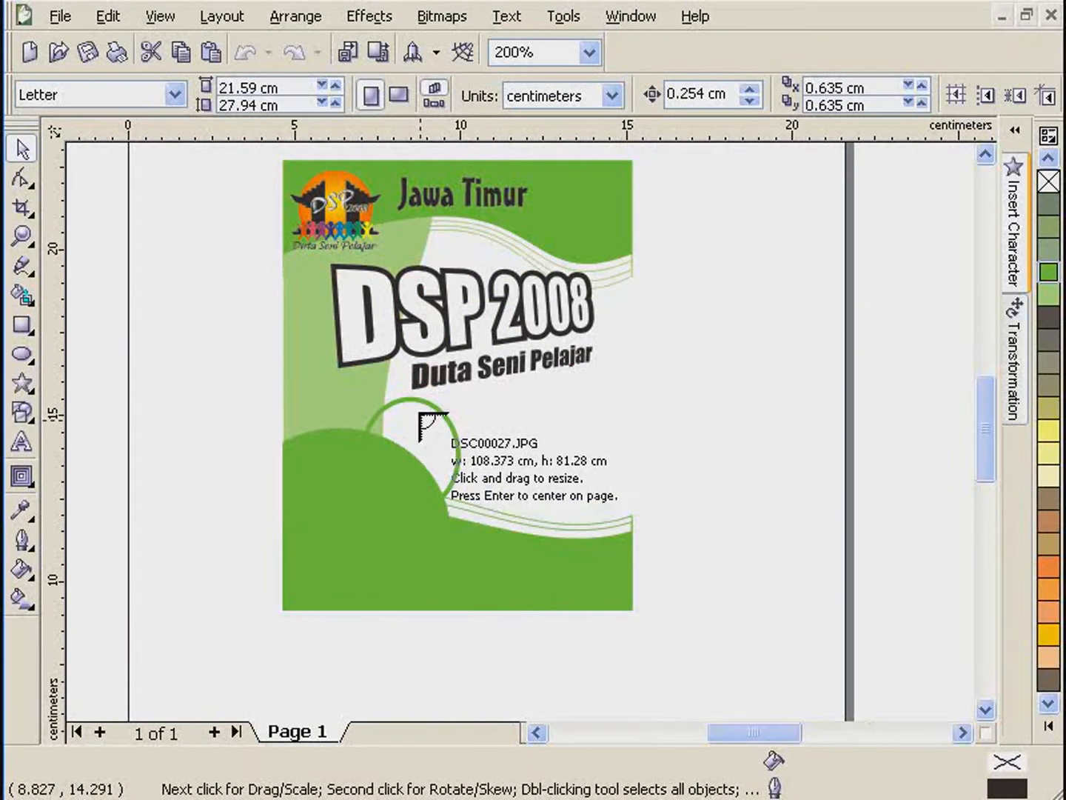
drag(428, 403, 677, 723)
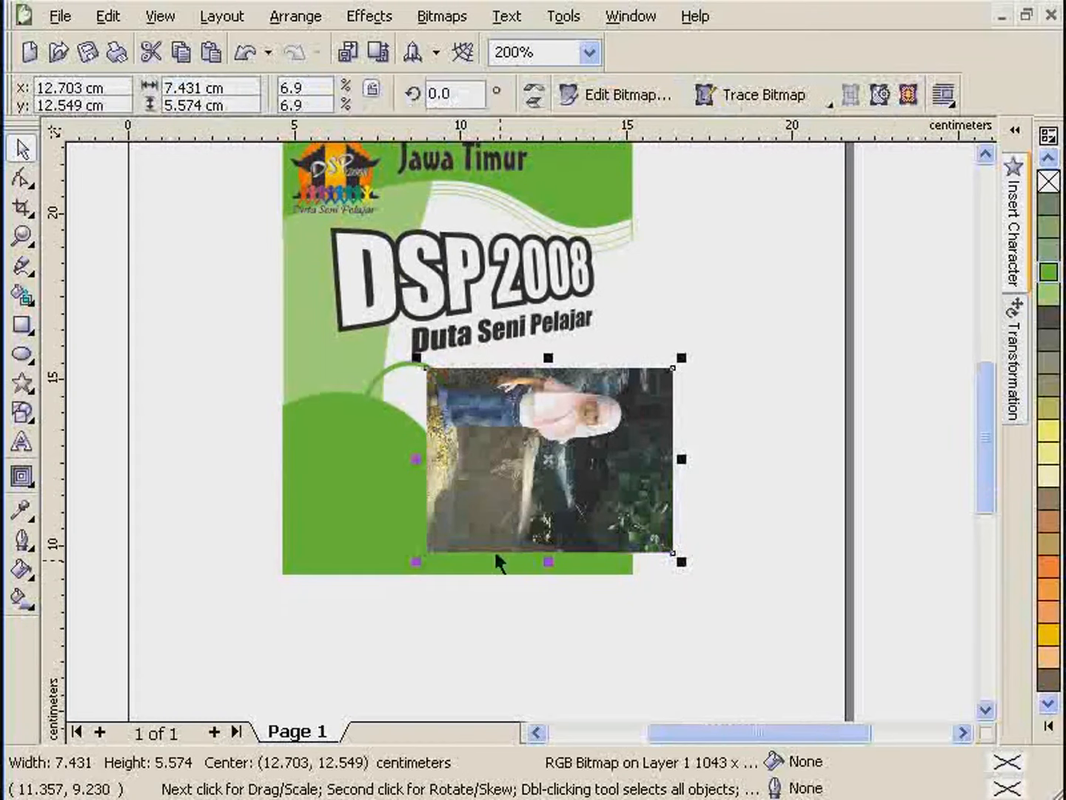
- Rotate the imported photo by 90 degrees so the child stands upright
click(456, 97)
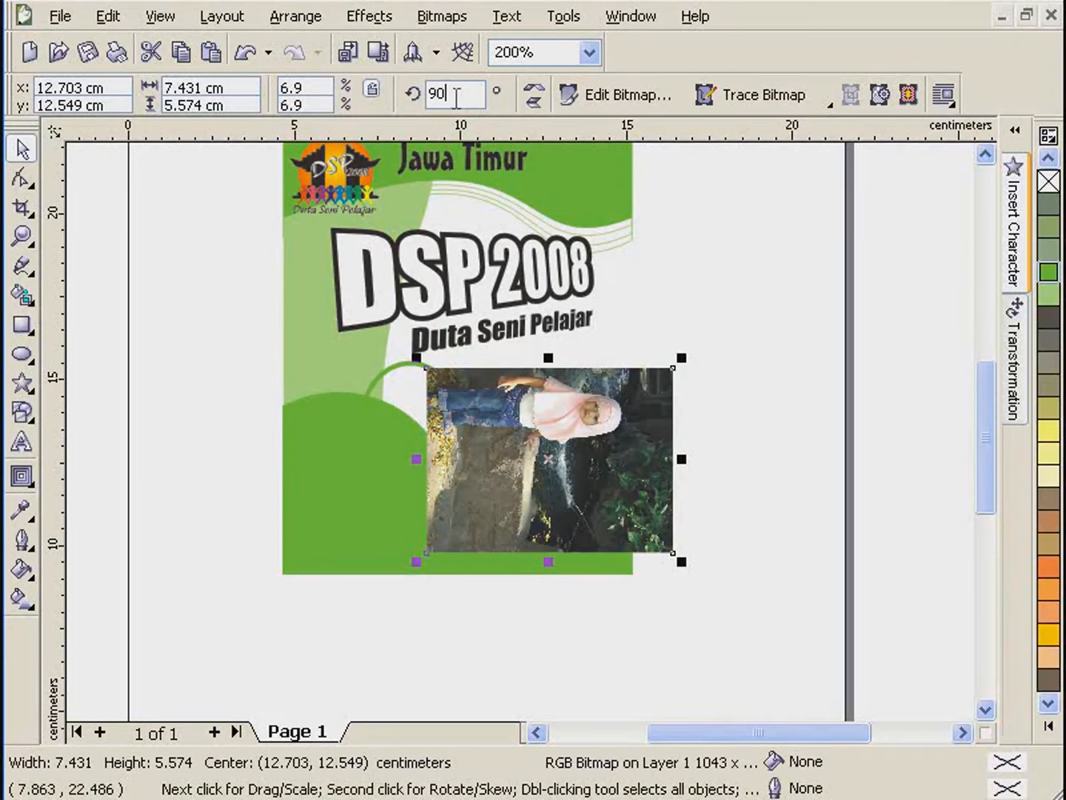
key(Return)
click(764, 331)
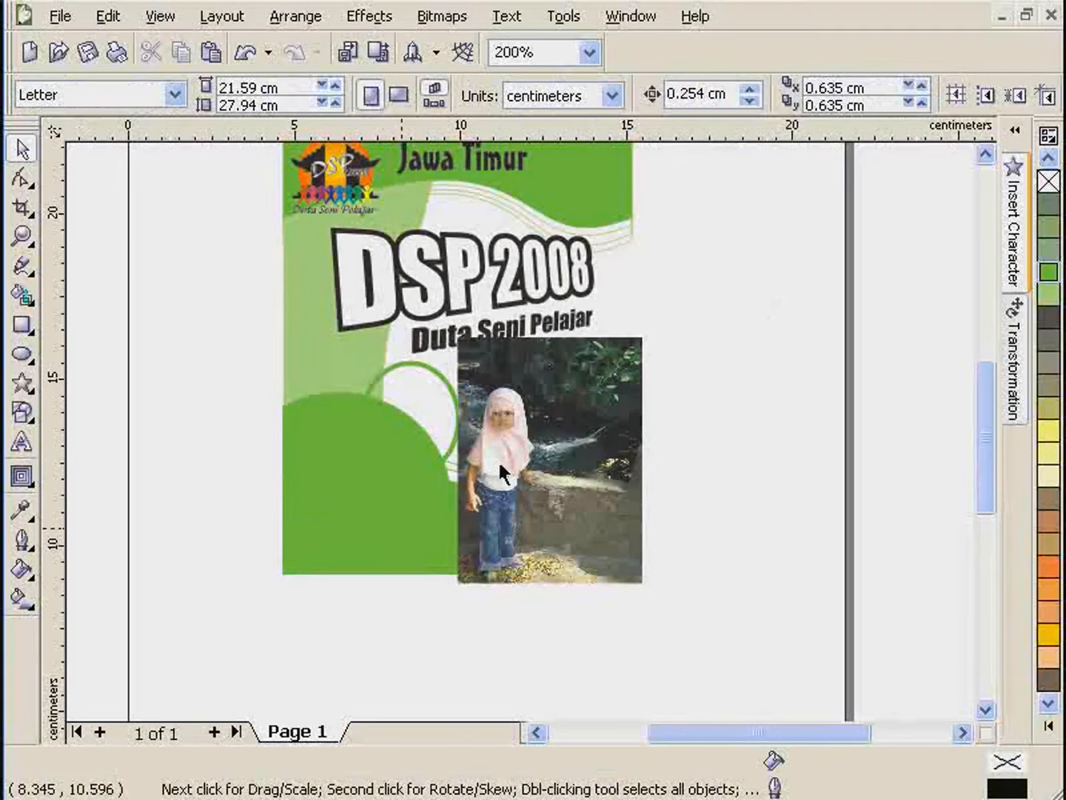
- Shift the photo slightly left and PowerClip it inside the outlined ellipse
scroll(406, 524, up, 1)
click(788, 334)
drag(791, 343, 738, 350)
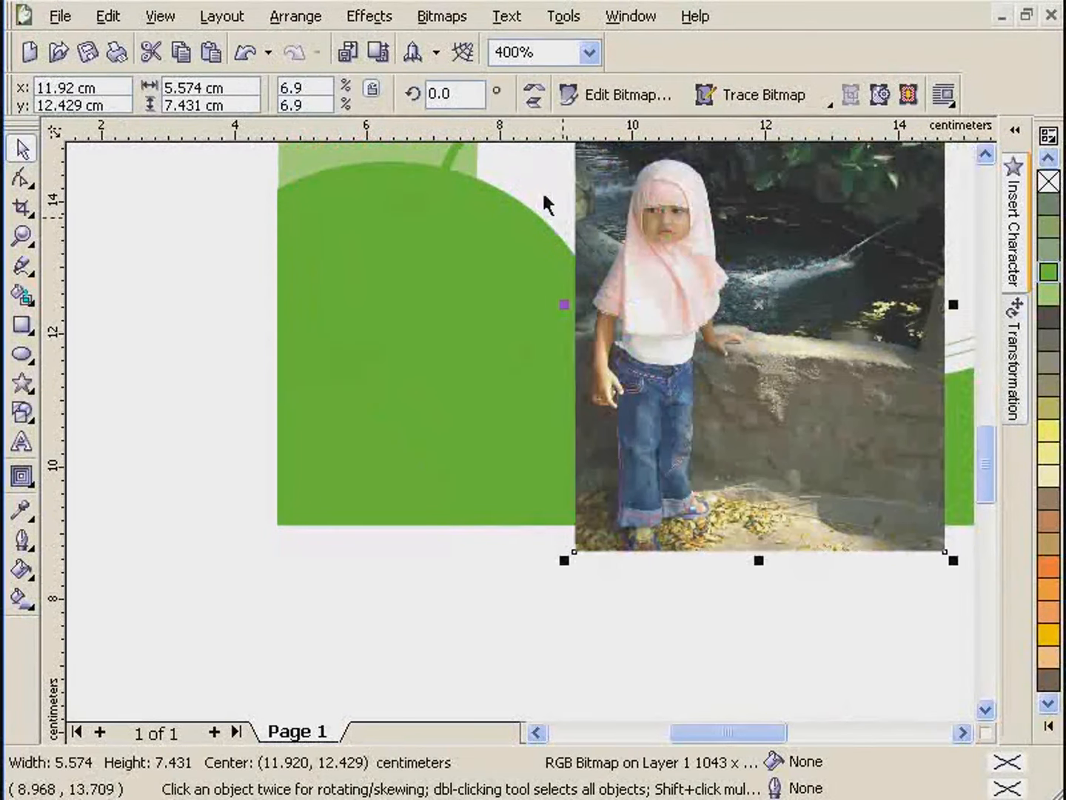
click(371, 17)
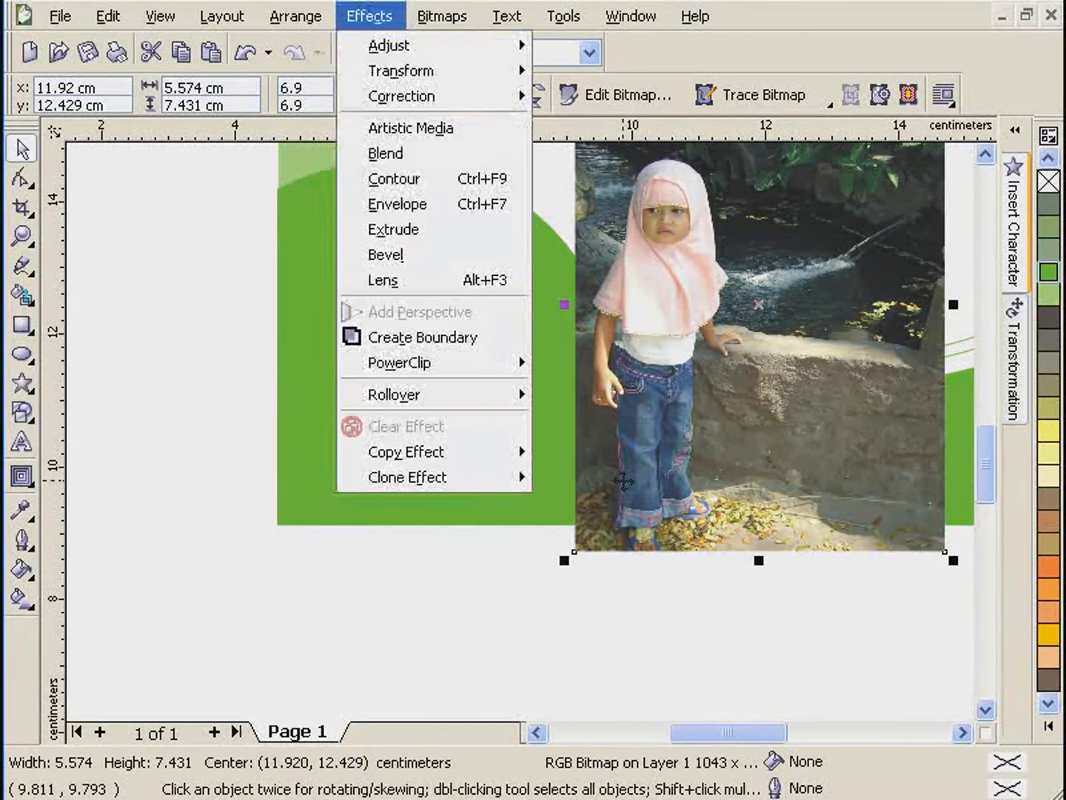
mouse_move(391, 362)
click(631, 364)
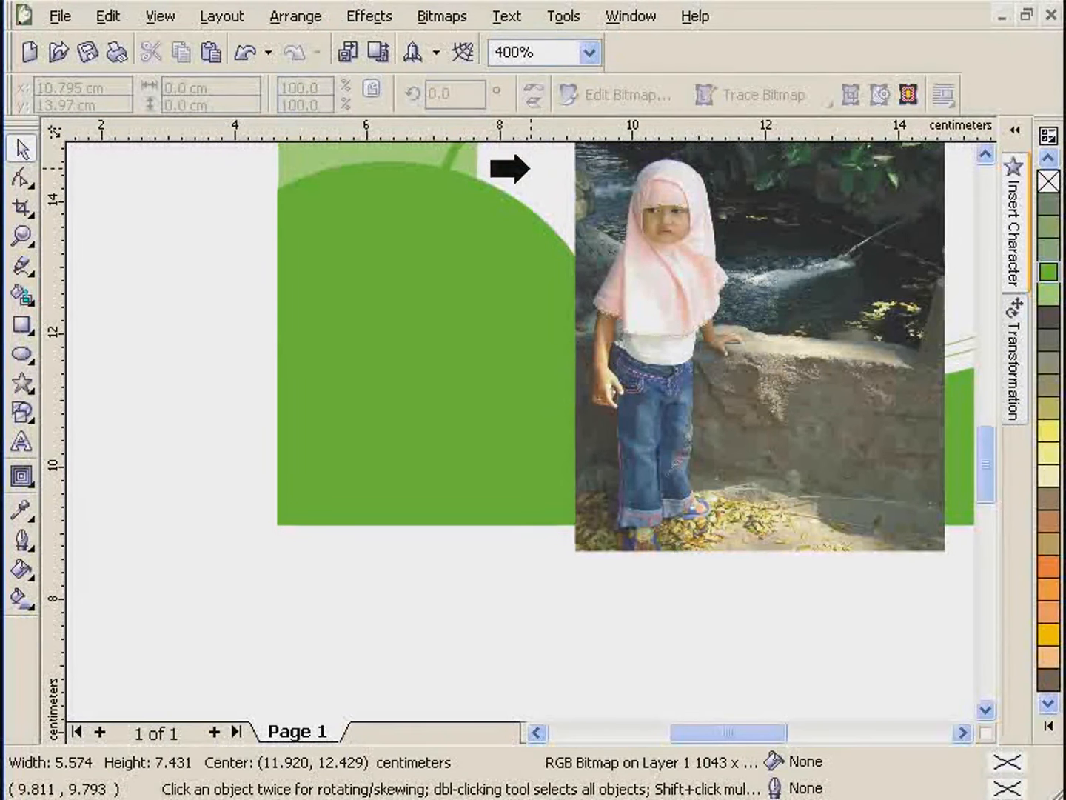
click(528, 167)
- Edit the PowerClip contents, moving the photo so the child's head fills the ellipse and enlarging it to about 6.0 by 8.0 cm
scroll(531, 168, up, 1)
right_click(626, 531)
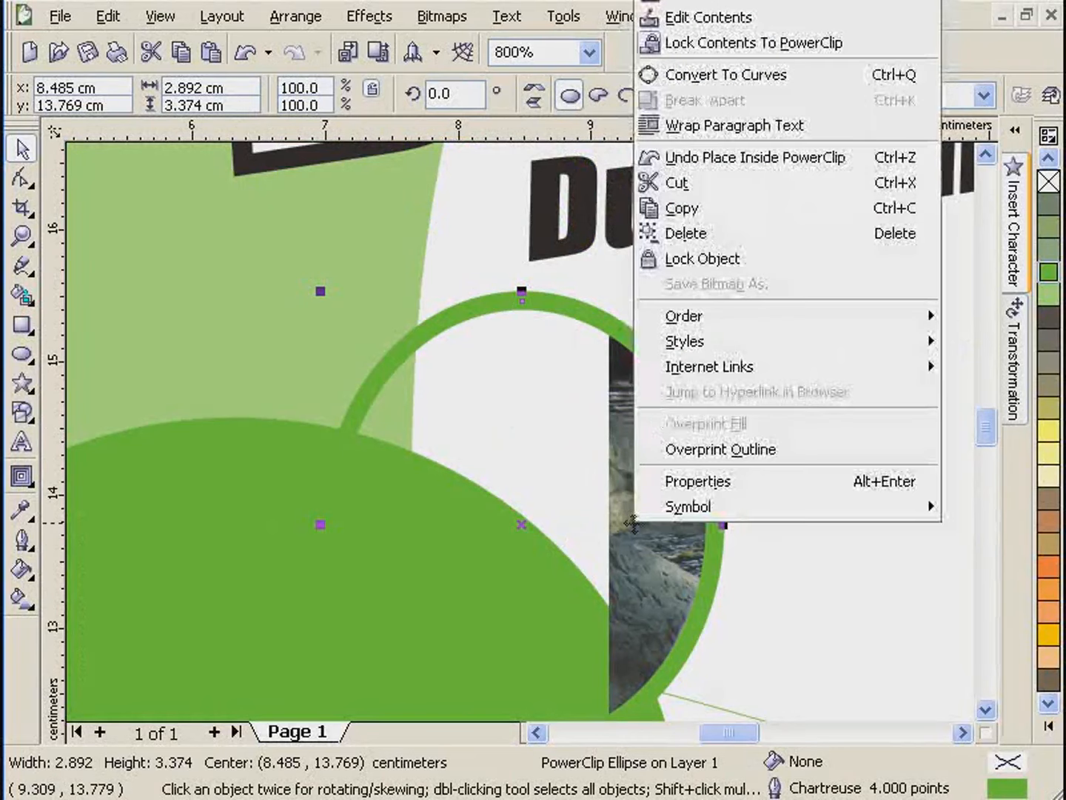
click(674, 18)
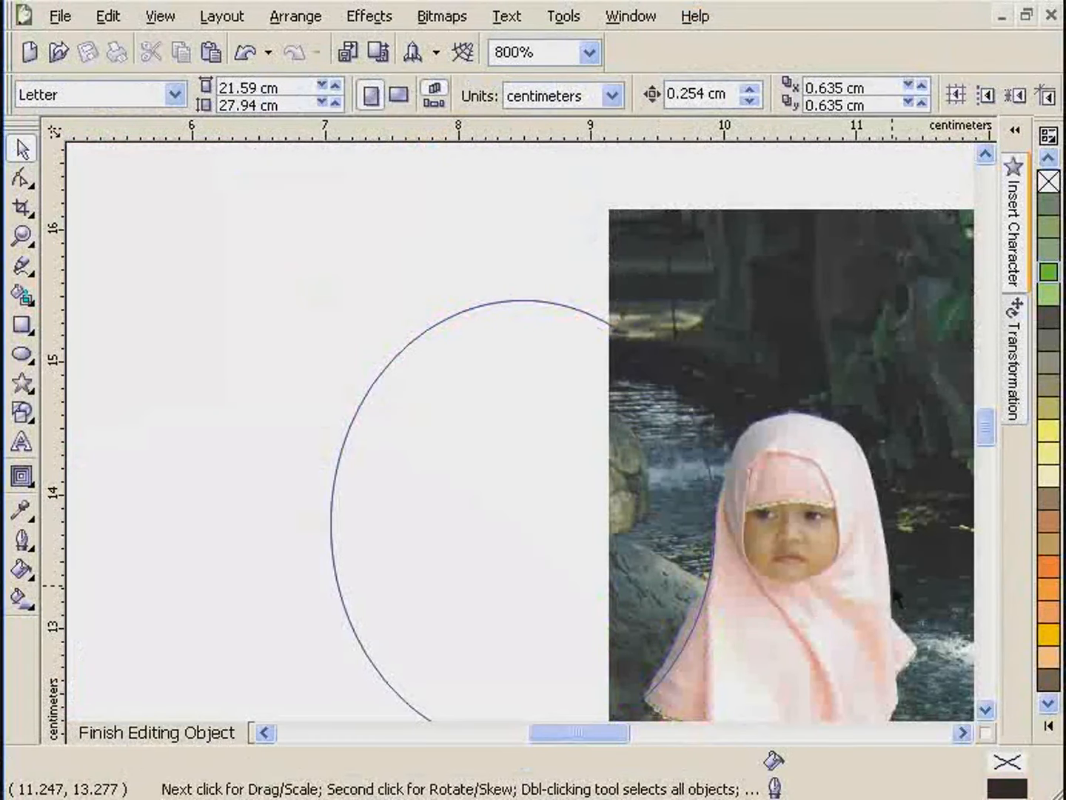
drag(894, 585, 535, 577)
scroll(548, 585, down, 1)
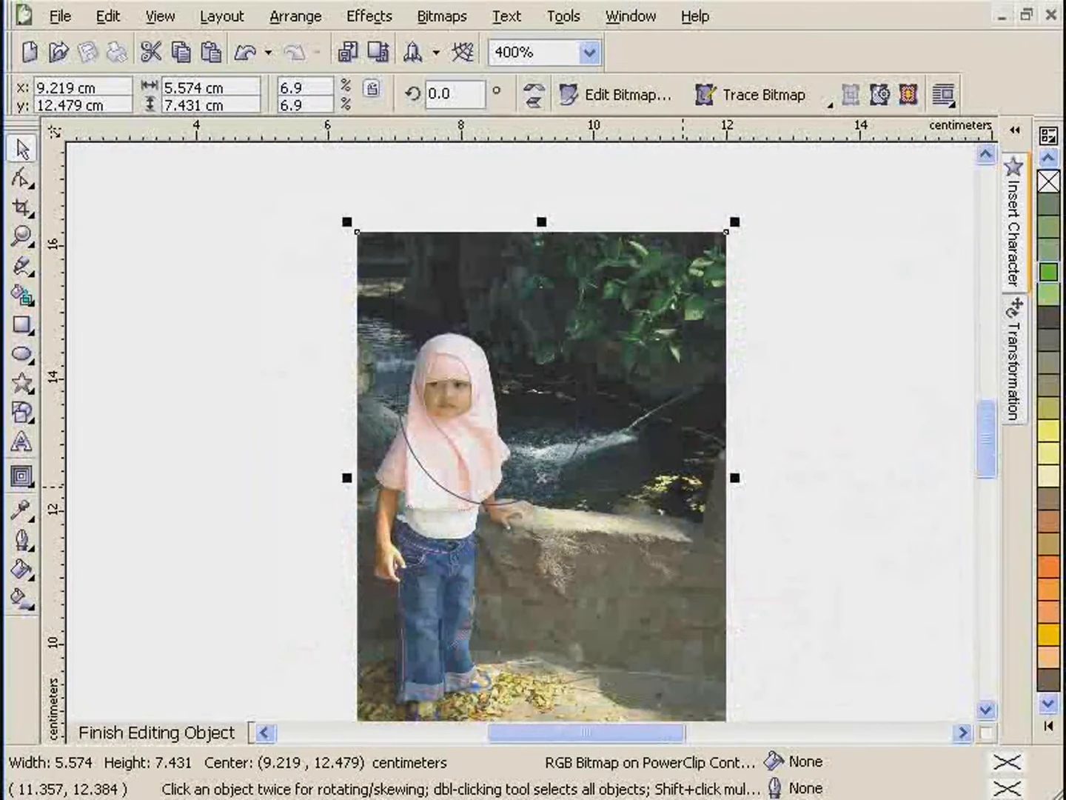
drag(679, 490, 710, 479)
drag(768, 208, 783, 187)
drag(663, 484, 676, 483)
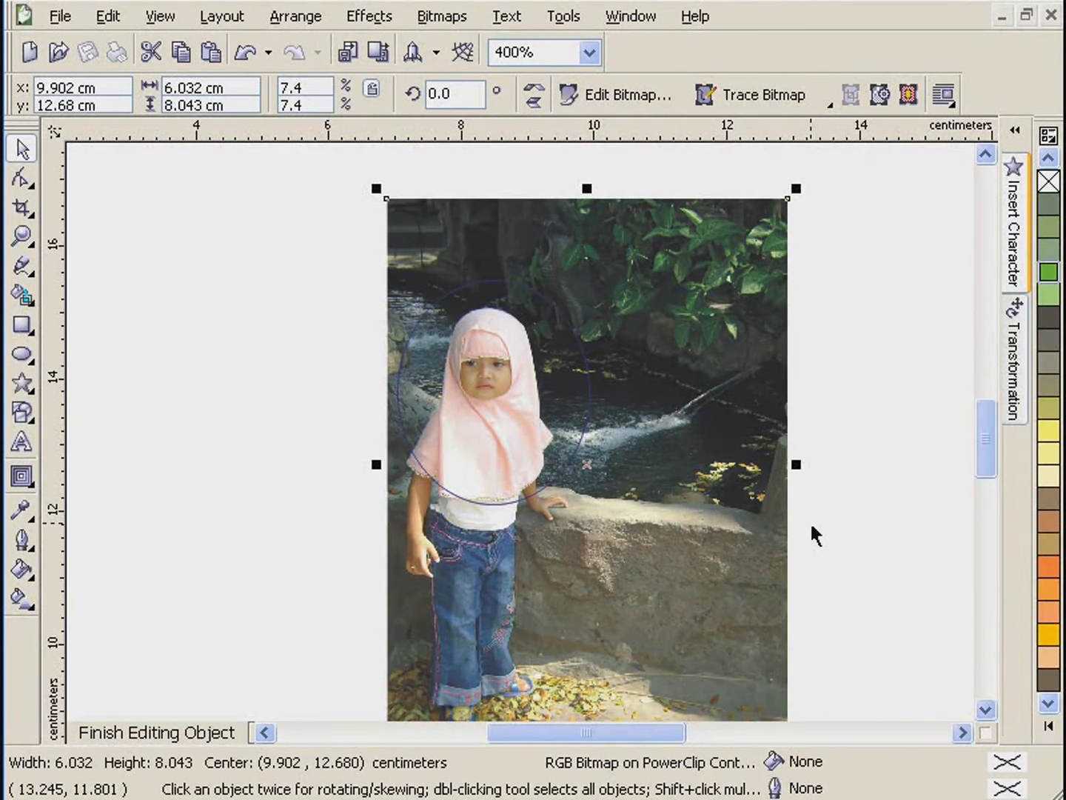
- Convert the clipped photo to a 300 dpi RGB Color (24-bit) bitmap with anti-aliasing and a transparent background
key(alt+b)
key(Return)
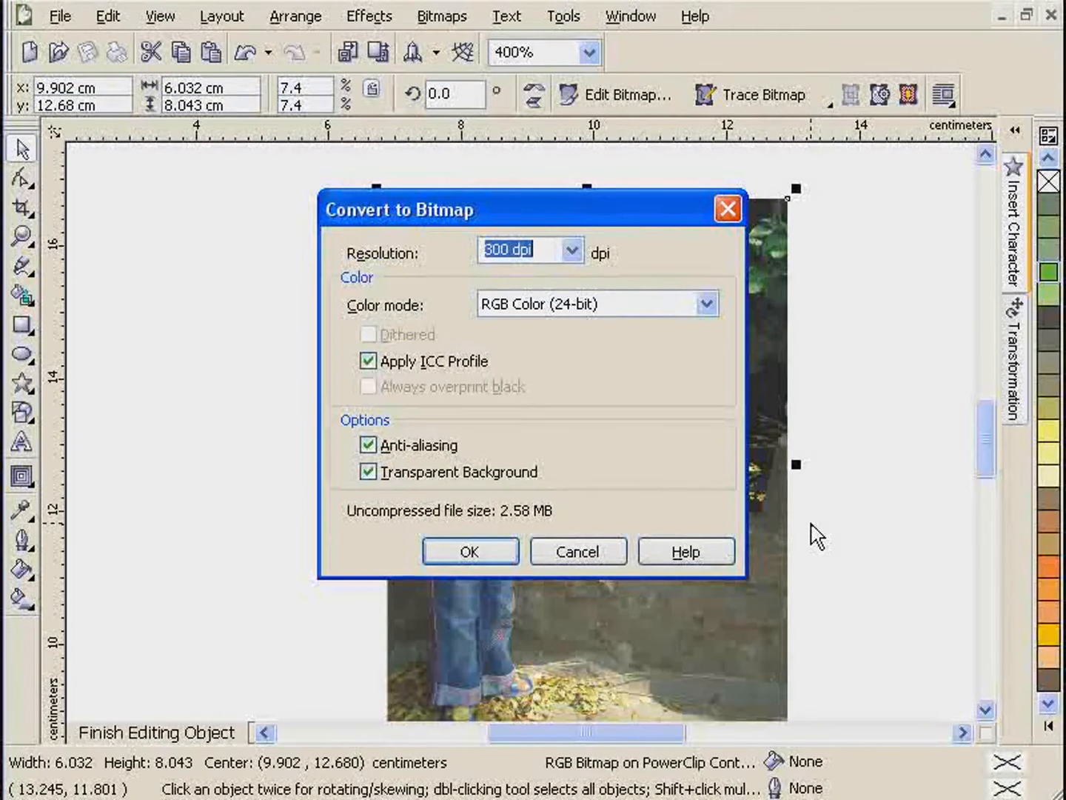
key(Return)
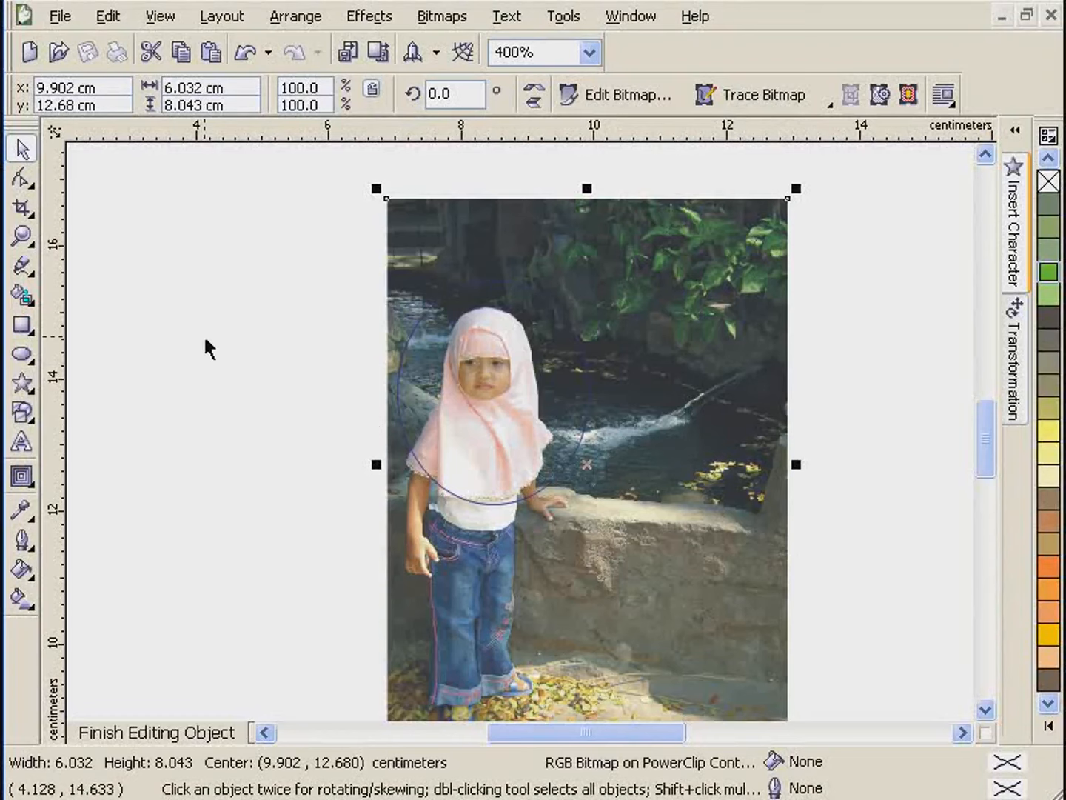
- Crop the photo with the Shape tool by pulling its four corner nodes in close around the ellipse outline
click(33, 185)
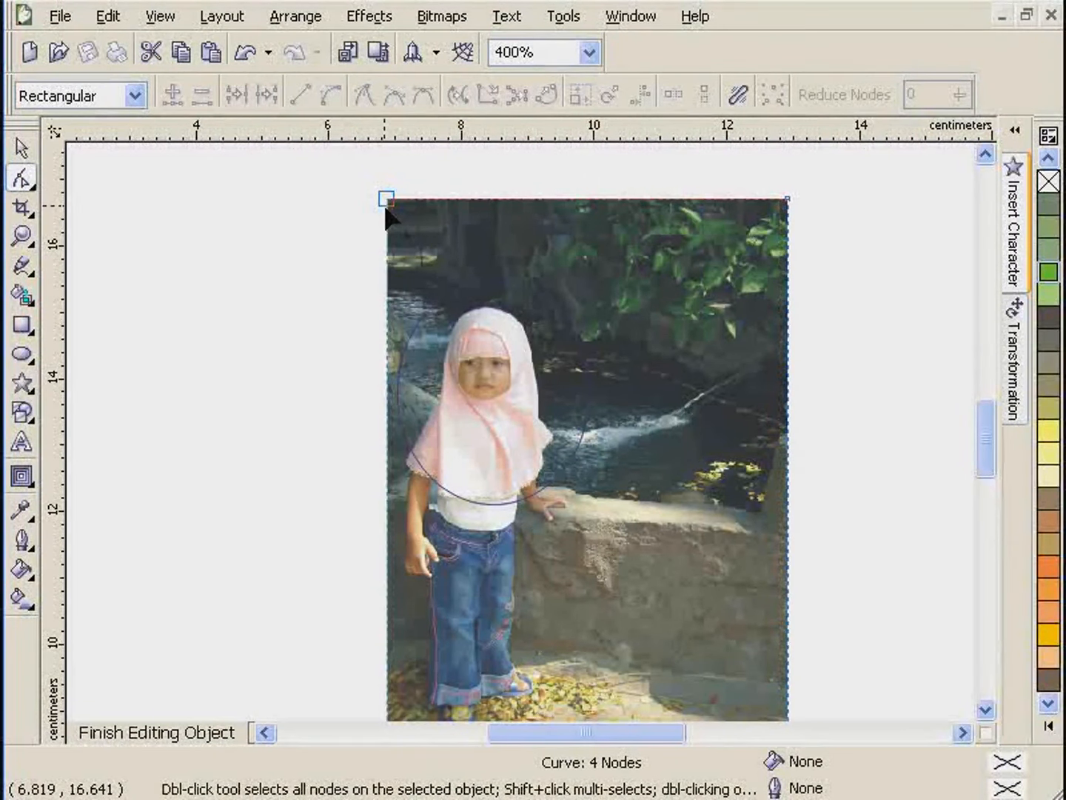
drag(386, 210, 390, 298)
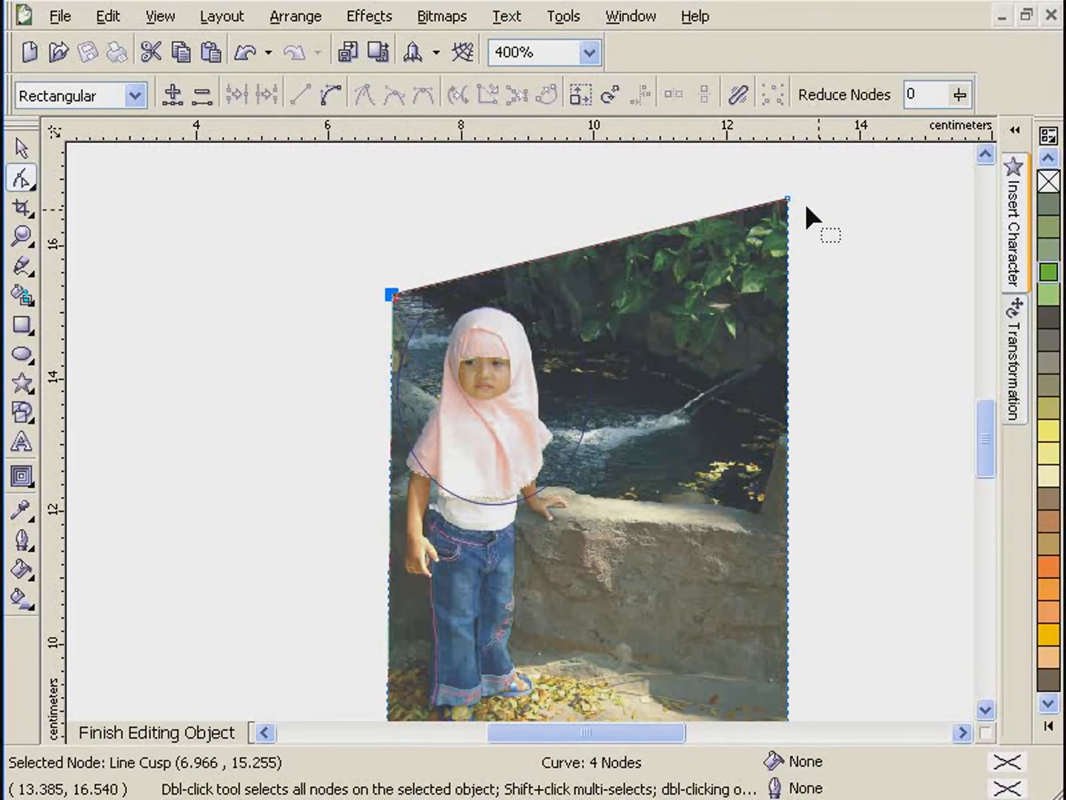
drag(788, 198, 584, 261)
click(985, 710)
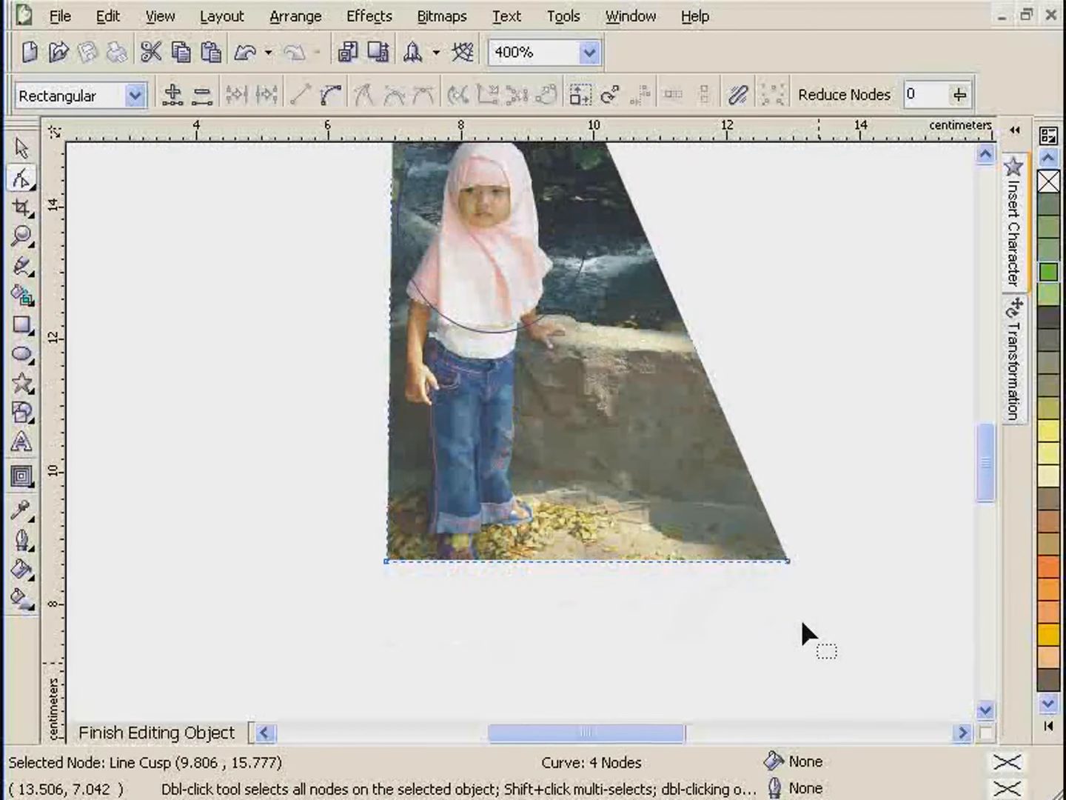
drag(788, 559, 599, 300)
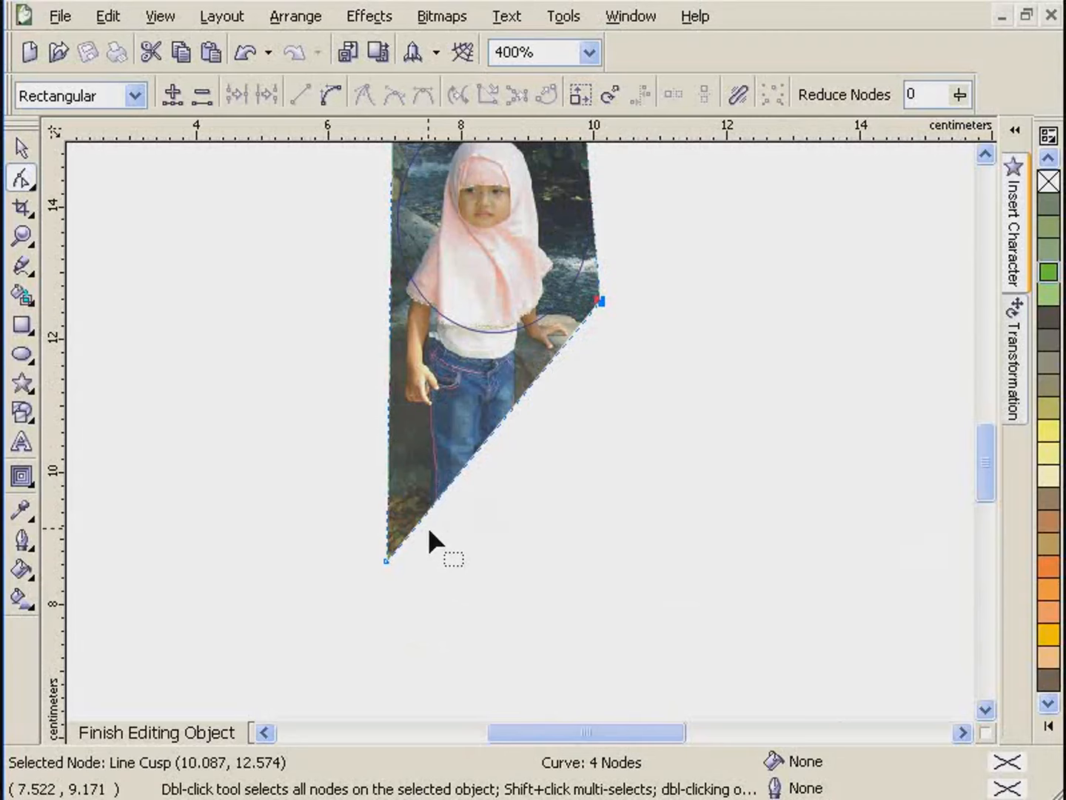
click(386, 560)
drag(386, 560, 410, 375)
- Add a node on the photo's left edge and pull it outward to cover the ellipse's left side
scroll(394, 194, up, 2)
click(545, 528)
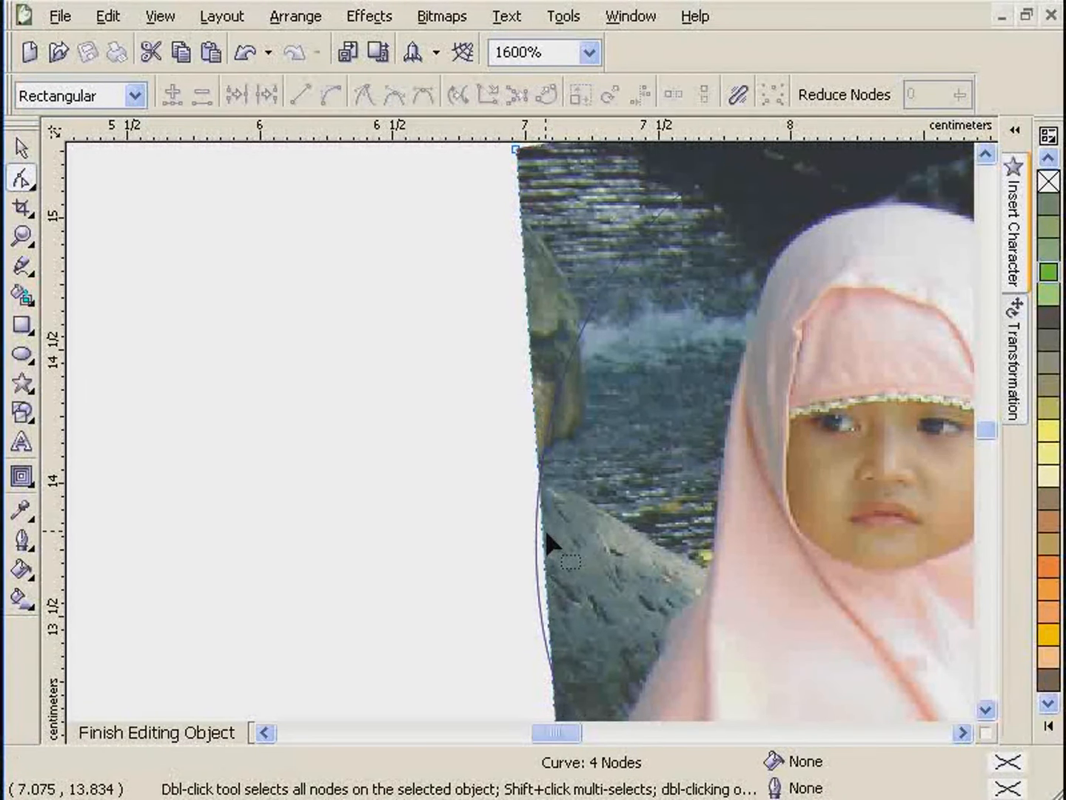
double_click(545, 530)
drag(545, 531, 518, 539)
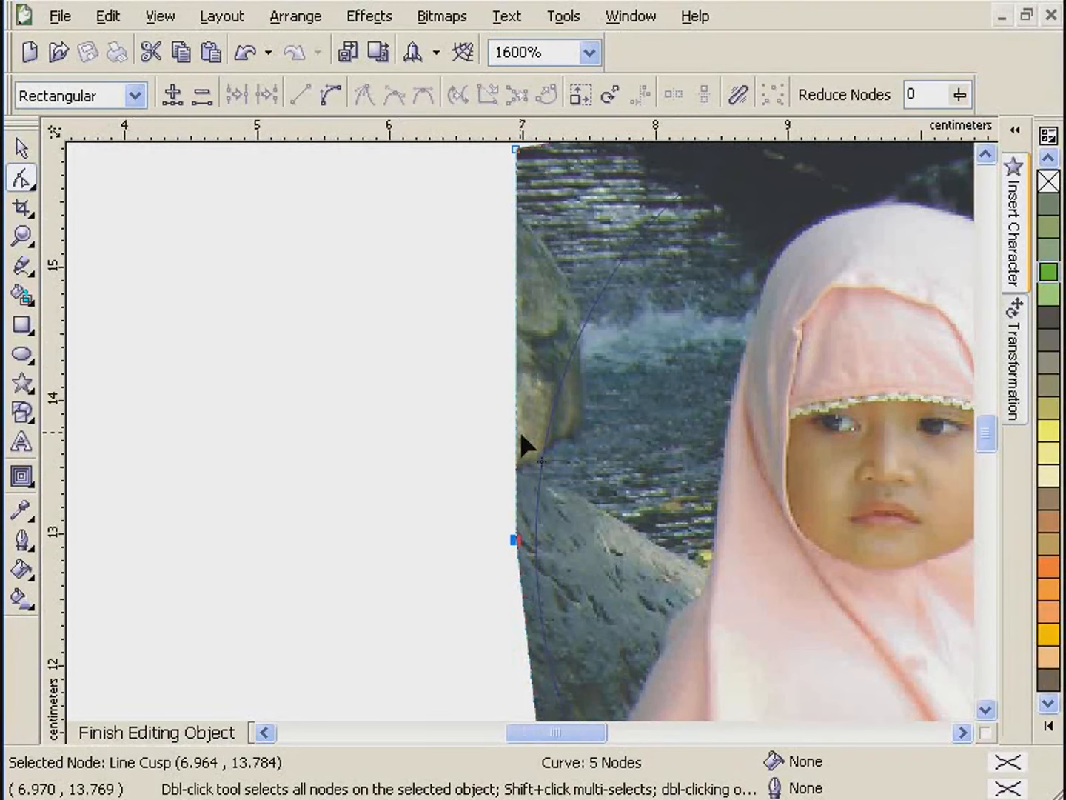
scroll(523, 443, down, 2)
- Enlarge the cropped photo to 124.1% and reposition it so the child's face sits centrally in the ellipse
key(space)
scroll(690, 403, up, 1)
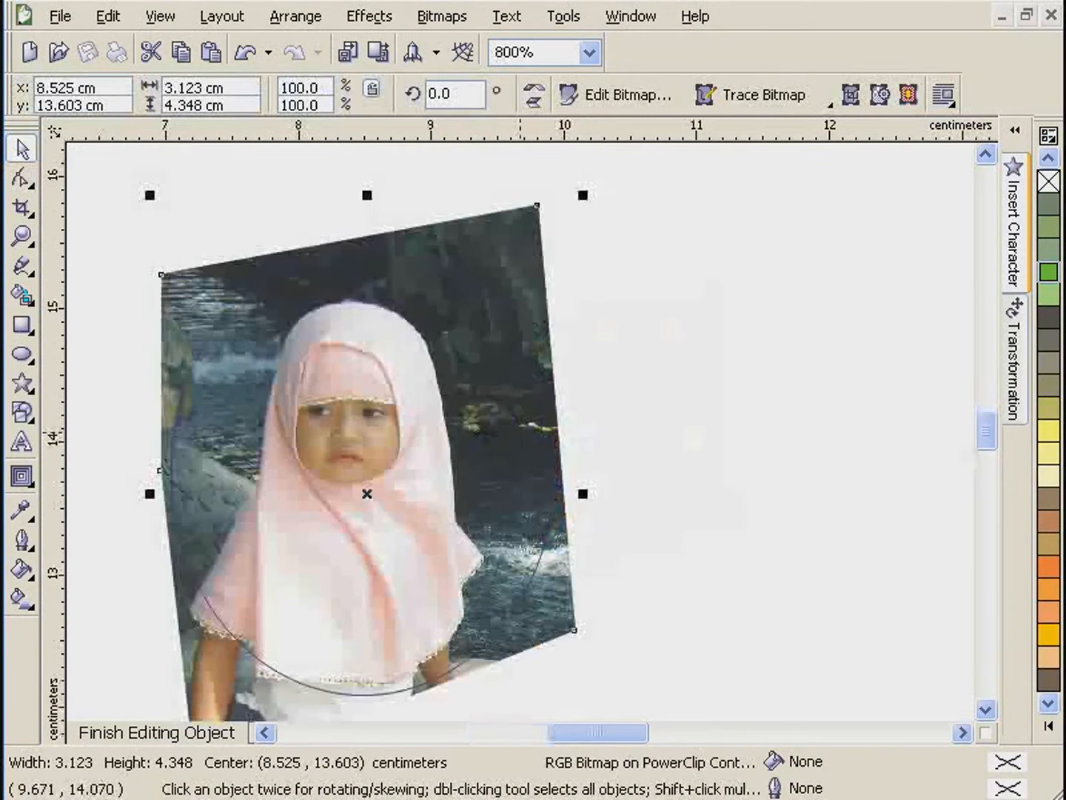
drag(456, 377, 452, 384)
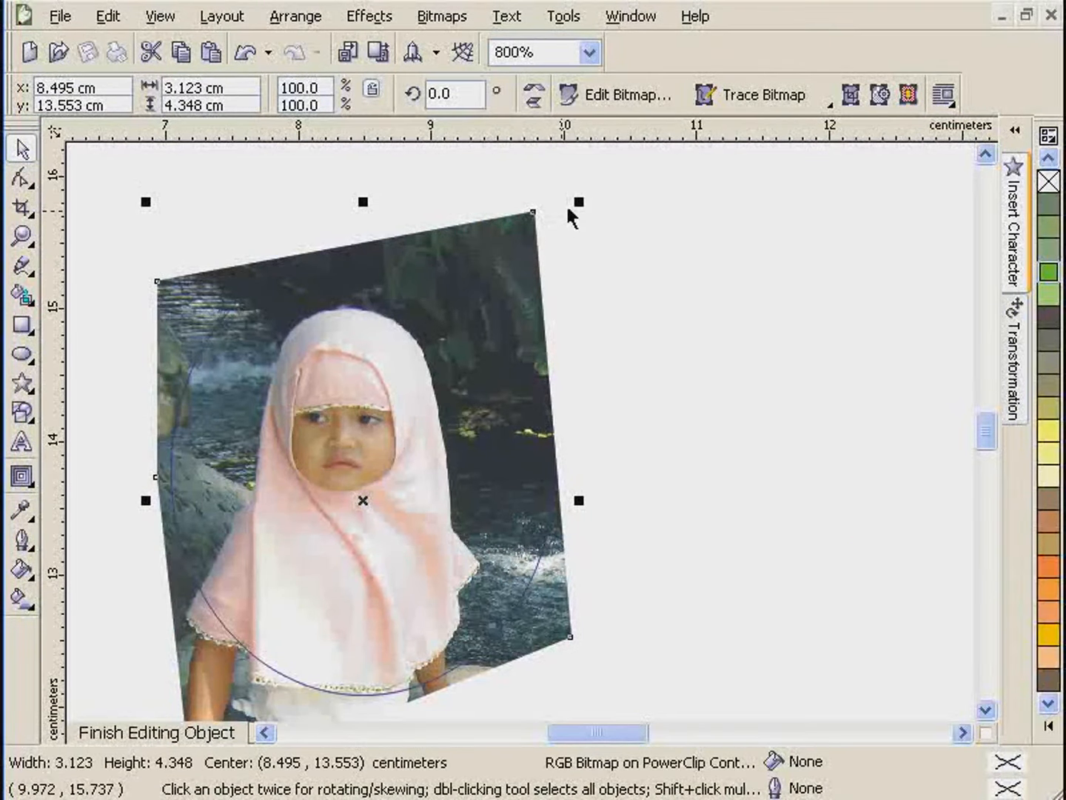
drag(583, 202, 630, 179)
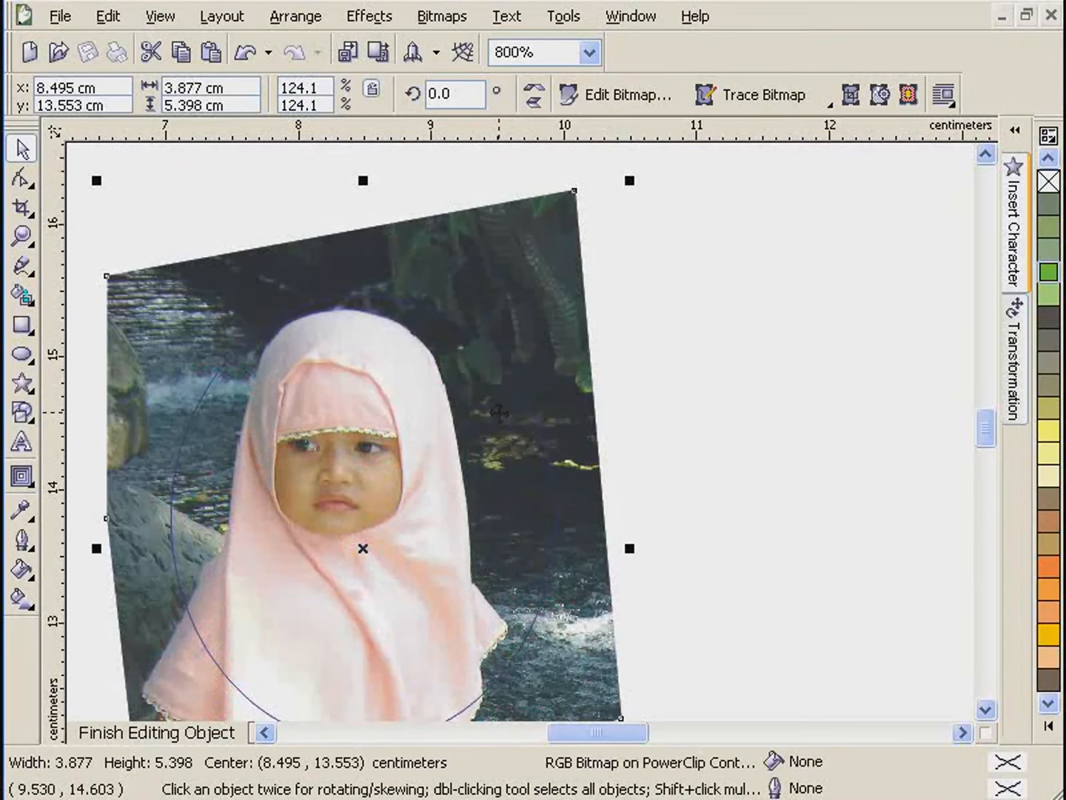
drag(500, 414, 522, 444)
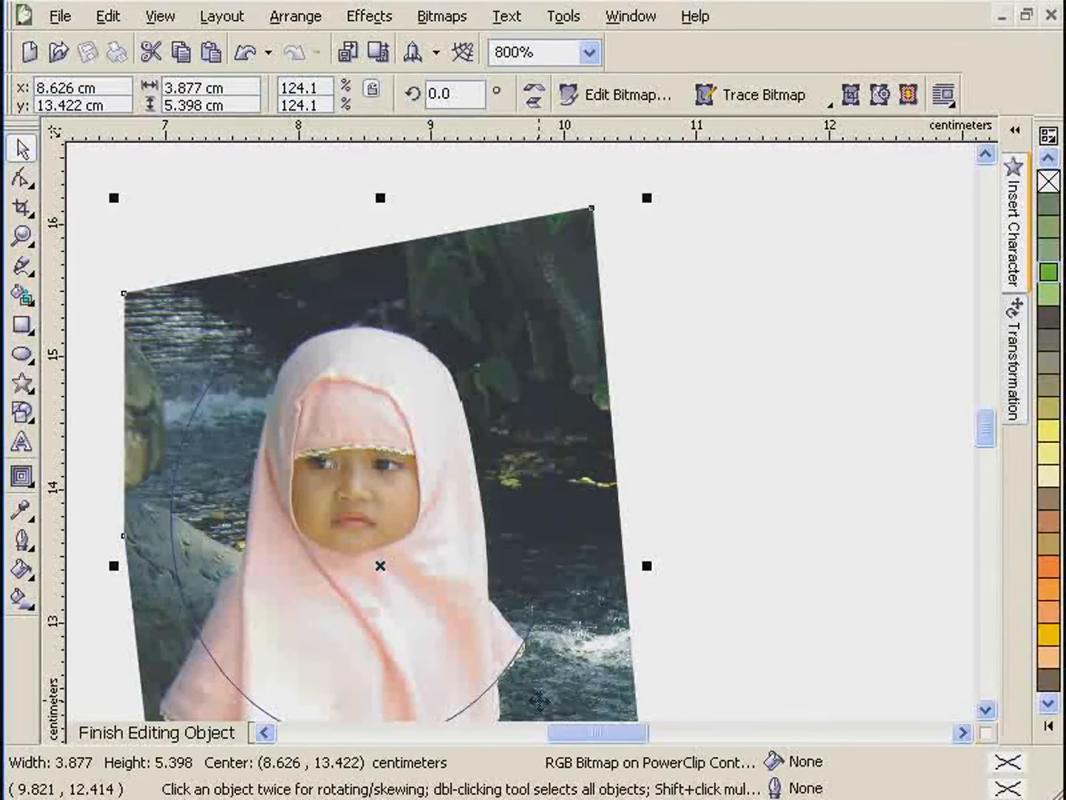
- Convert the enlarged crop to a 300 dpi RGB bitmap and finish editing the PowerClip contents
key(alt+b)
key(Return)
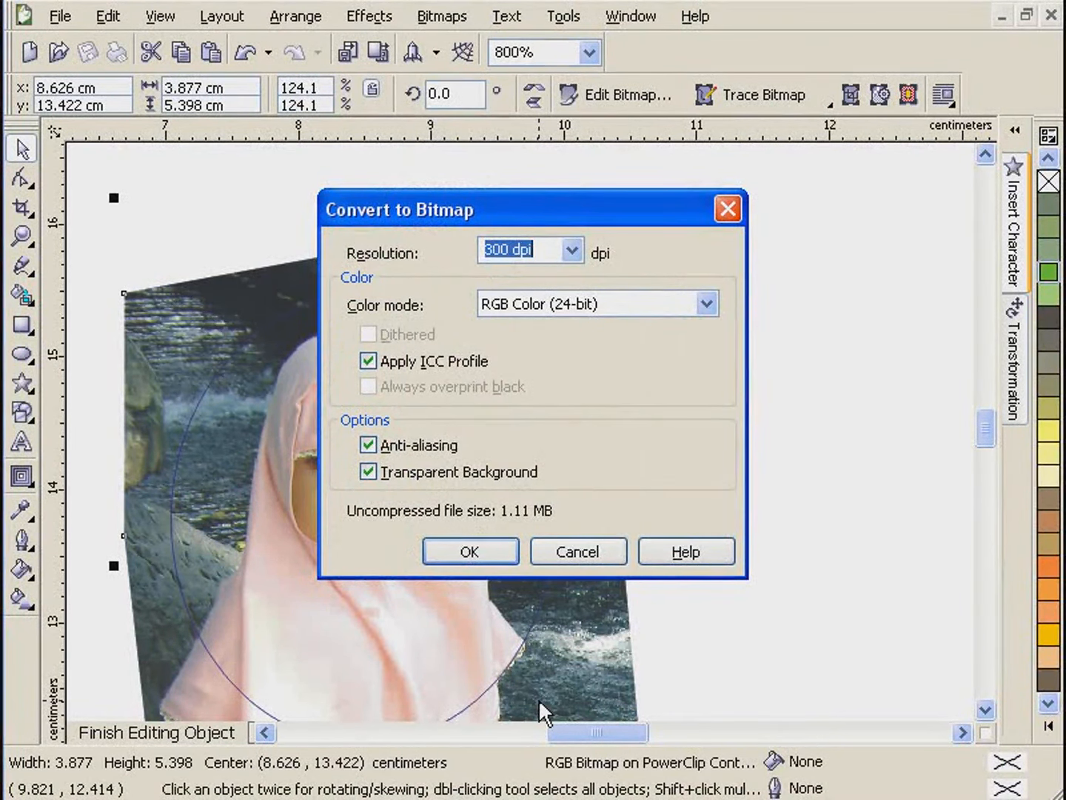
key(Return)
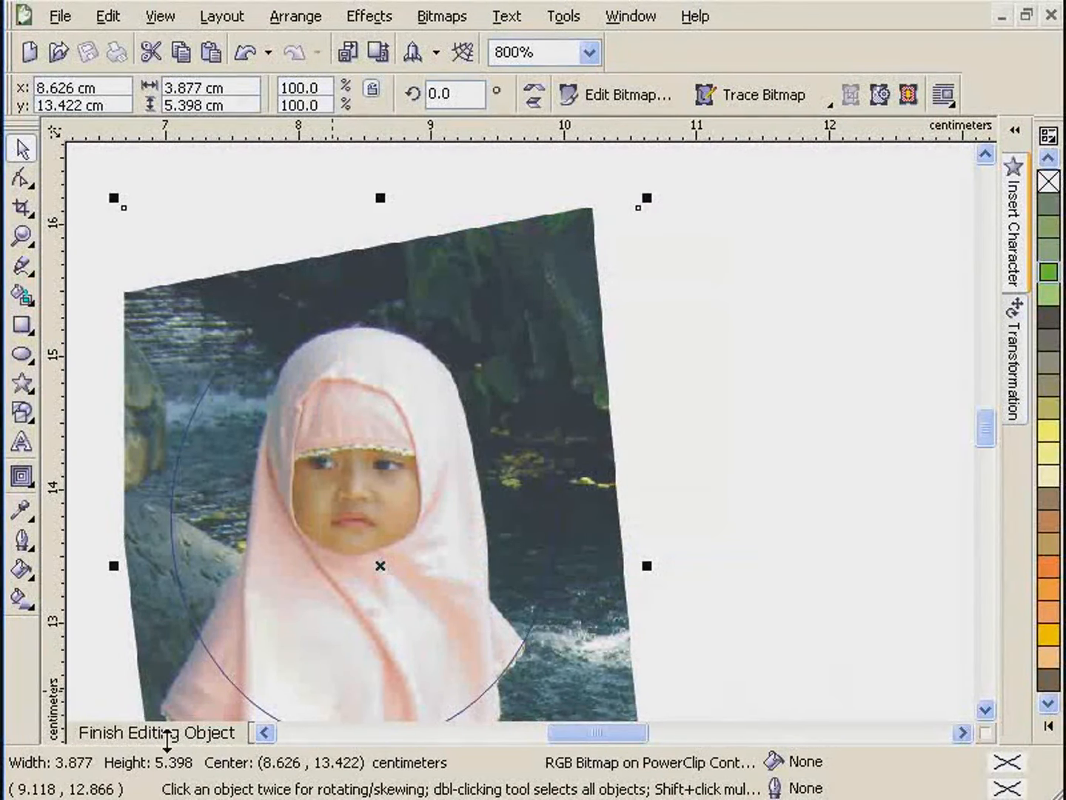
click(166, 734)
click(635, 547)
scroll(638, 548, down, 2)
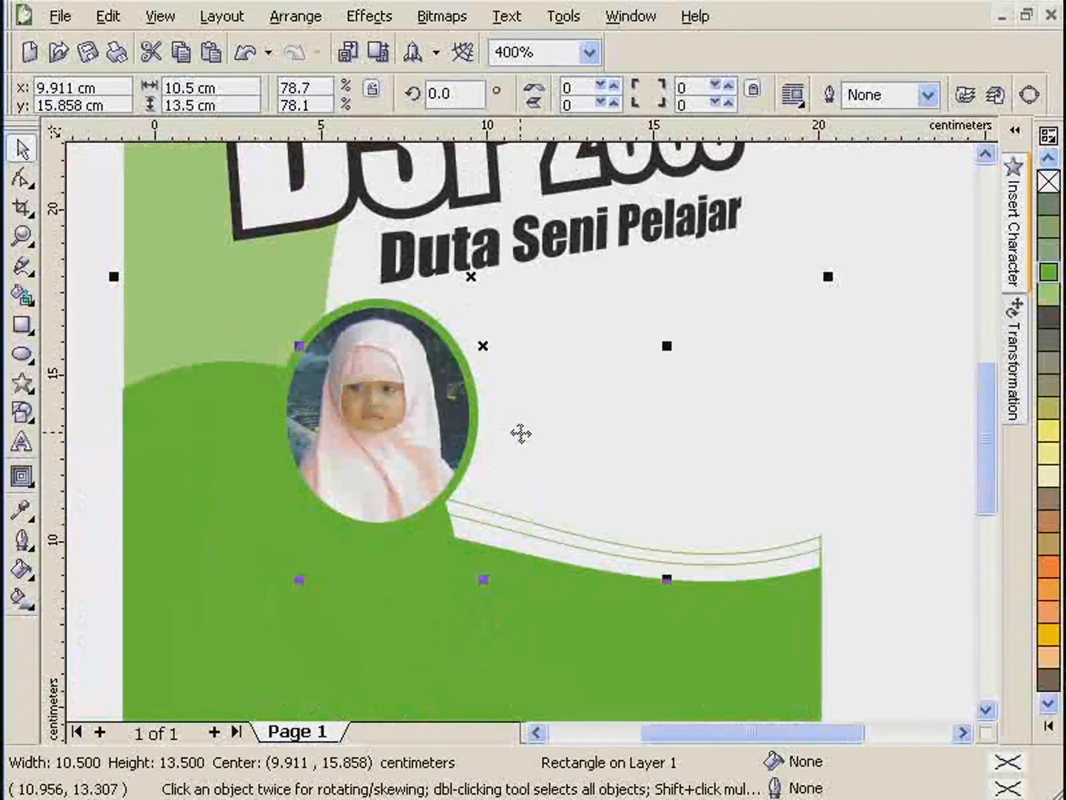
- Place a horizontal guideline across the photo ellipse at about 13.8 cm, with the Bezier tool active
scroll(520, 434, down, 2)
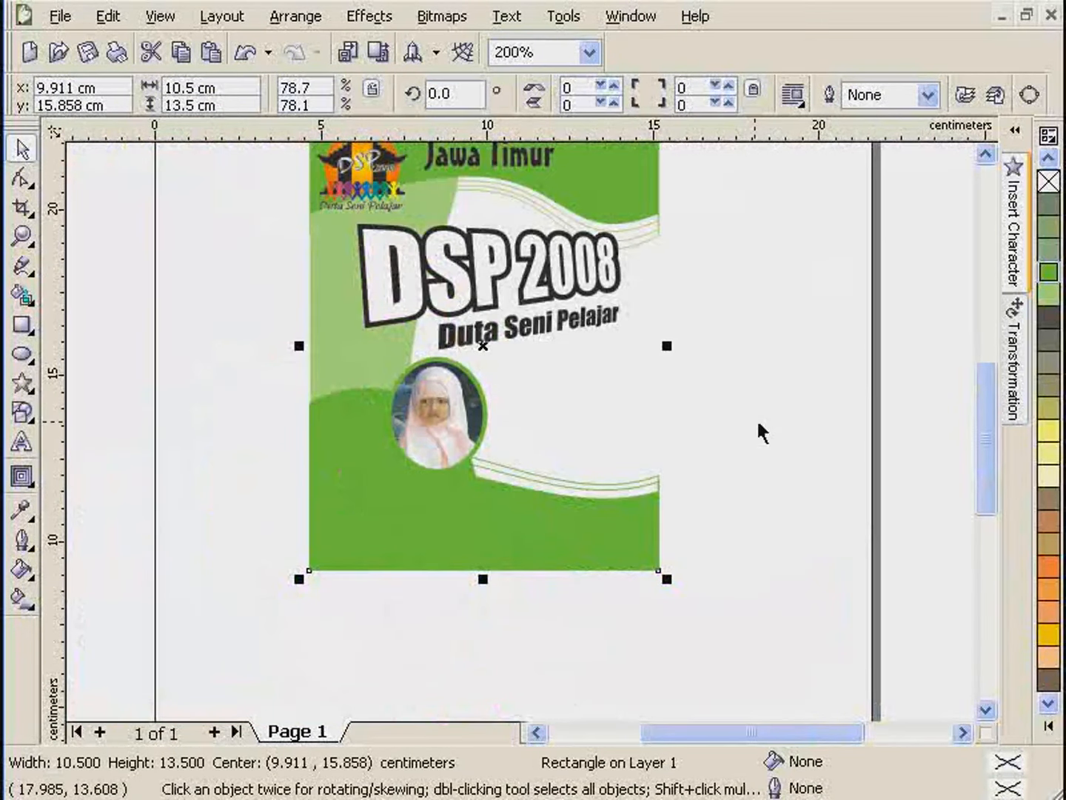
click(980, 159)
scroll(610, 514, up, 2)
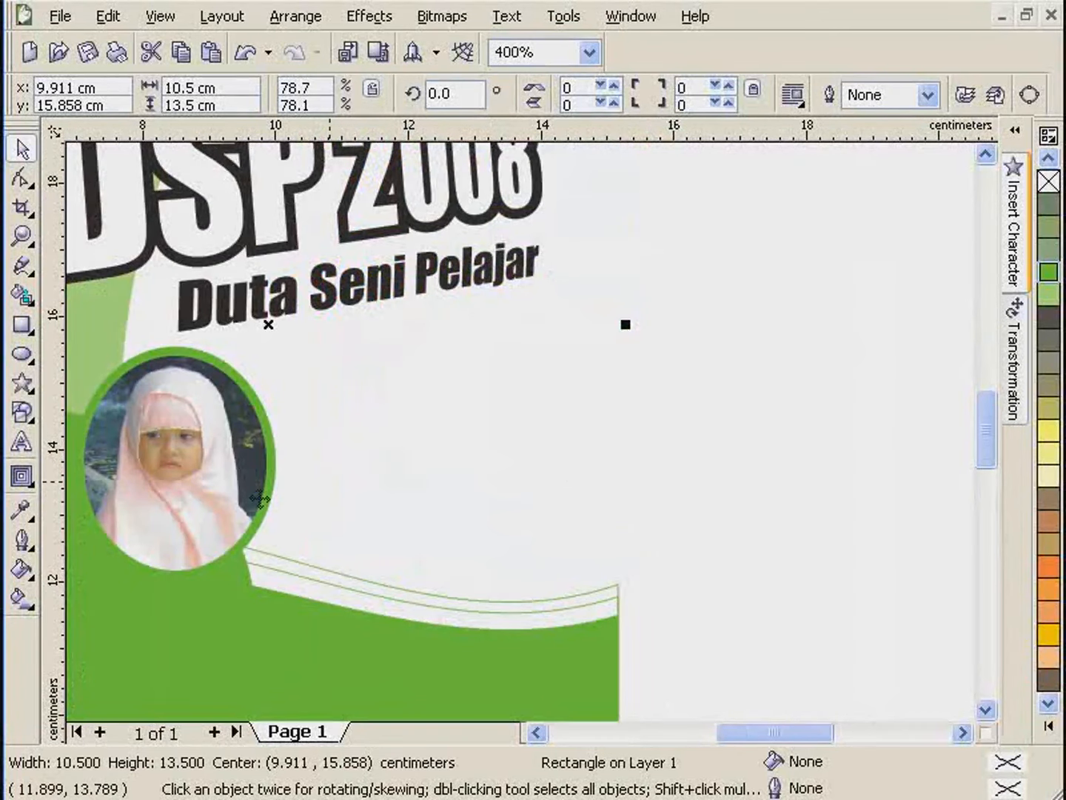
click(23, 268)
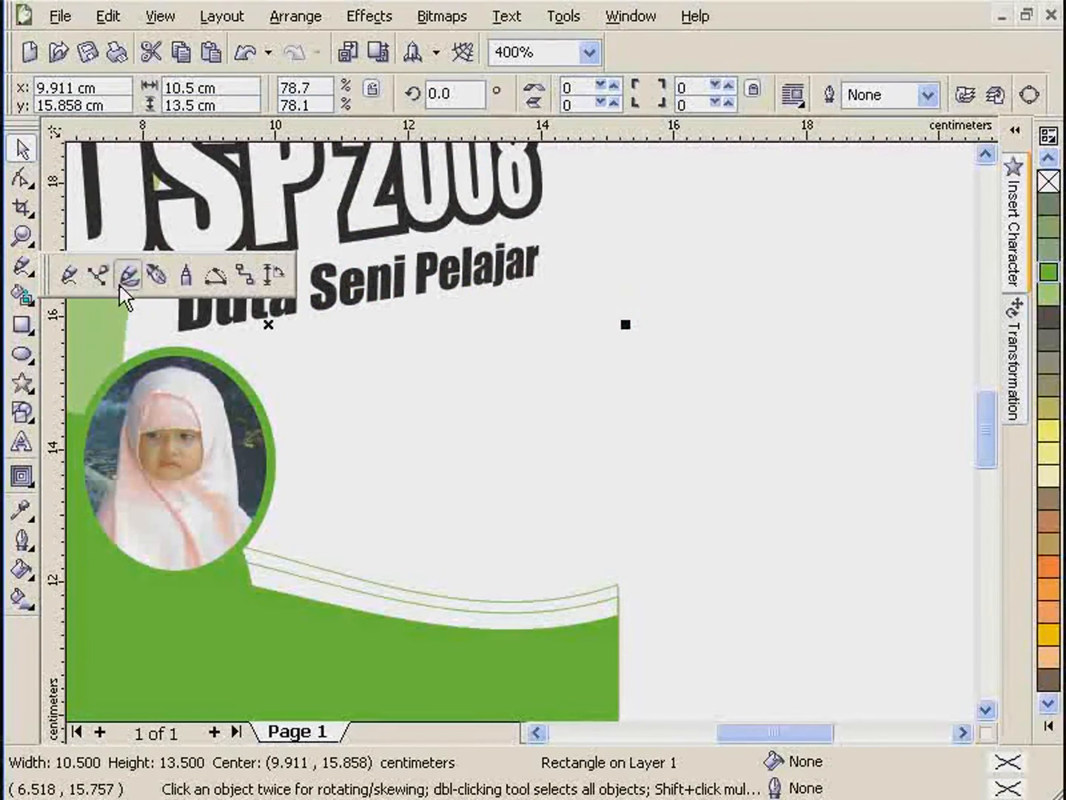
click(99, 275)
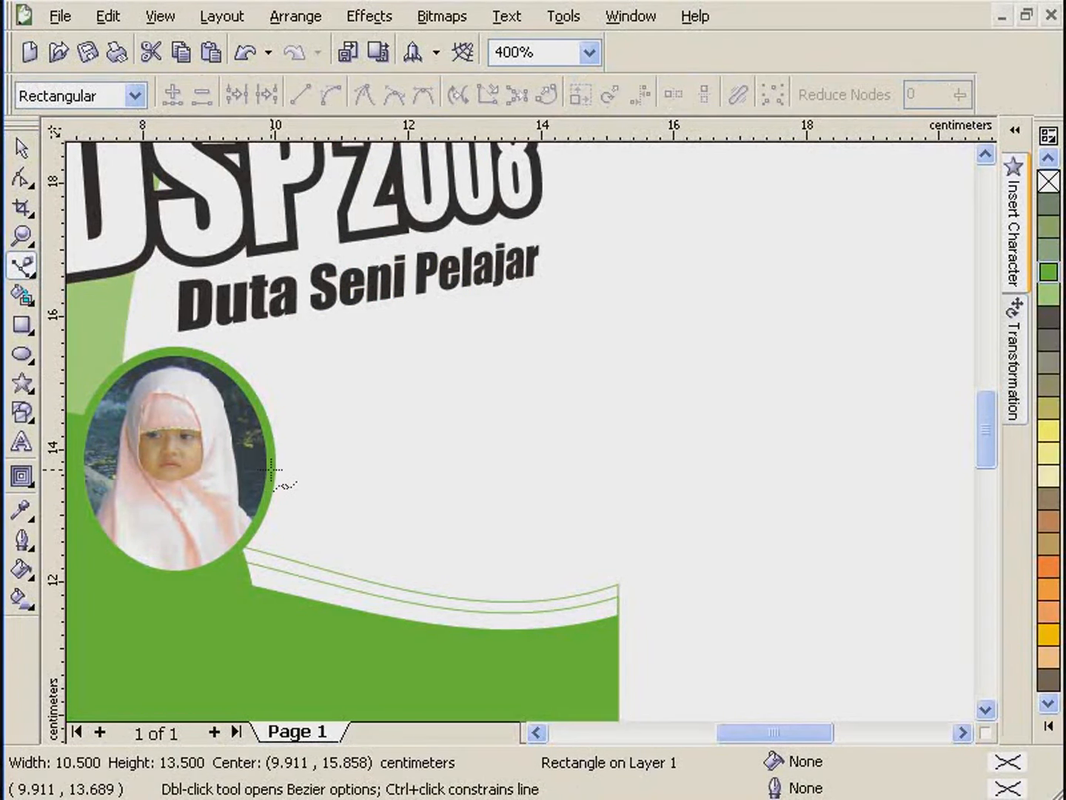
drag(329, 133, 277, 457)
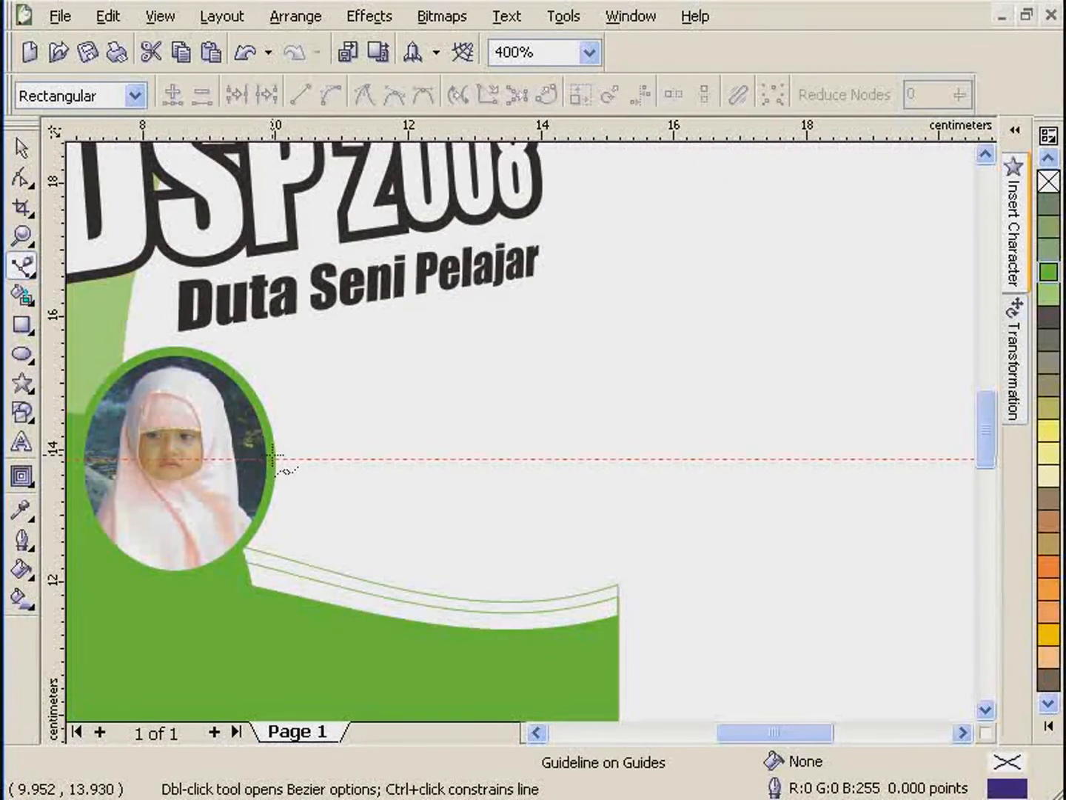
- Draw a straight horizontal line about 2.34 cm long along the guideline, starting on the ellipse outline's right edge
scroll(270, 461, up, 2)
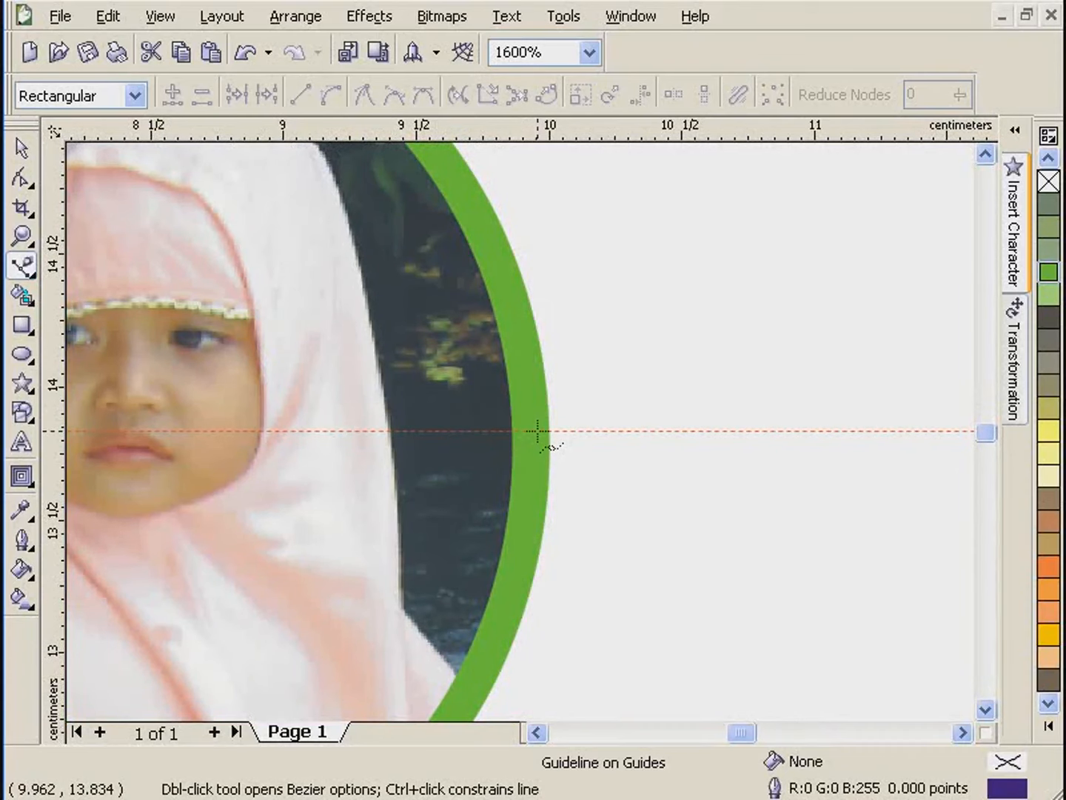
click(538, 431)
mouse_move(739, 735)
mouse_down()
mouse_move(774, 737)
mouse_move(756, 736)
mouse_up()
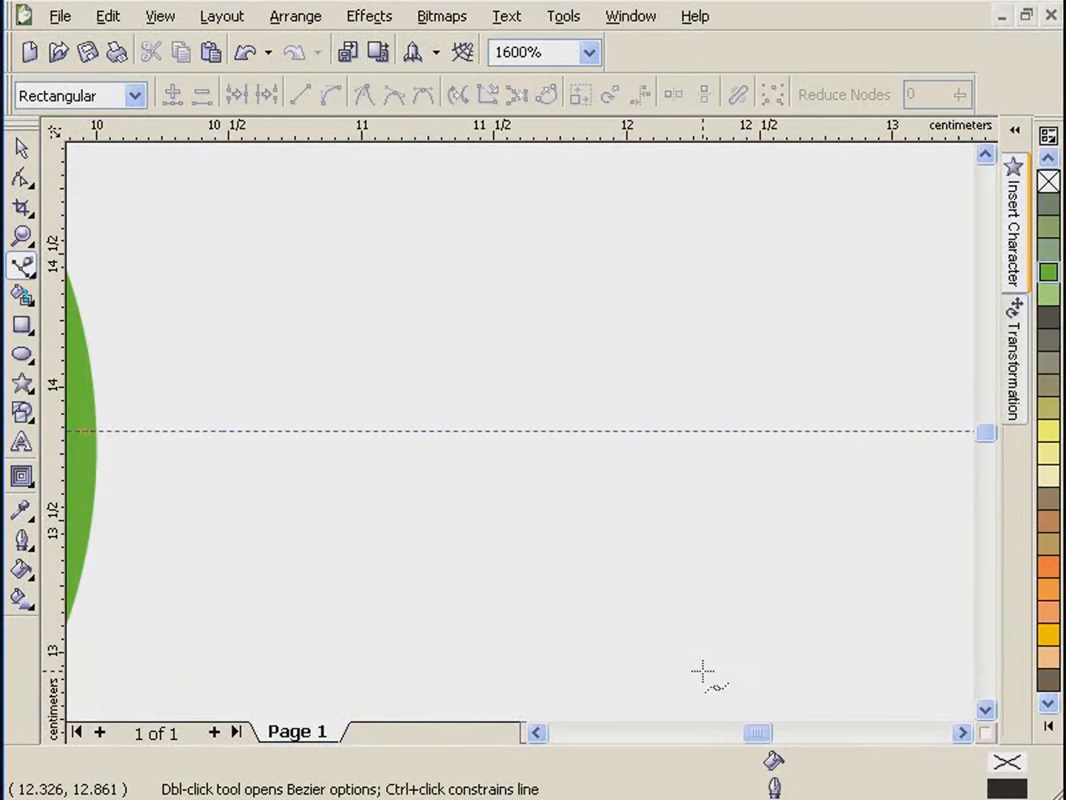
click(707, 430)
key(space)
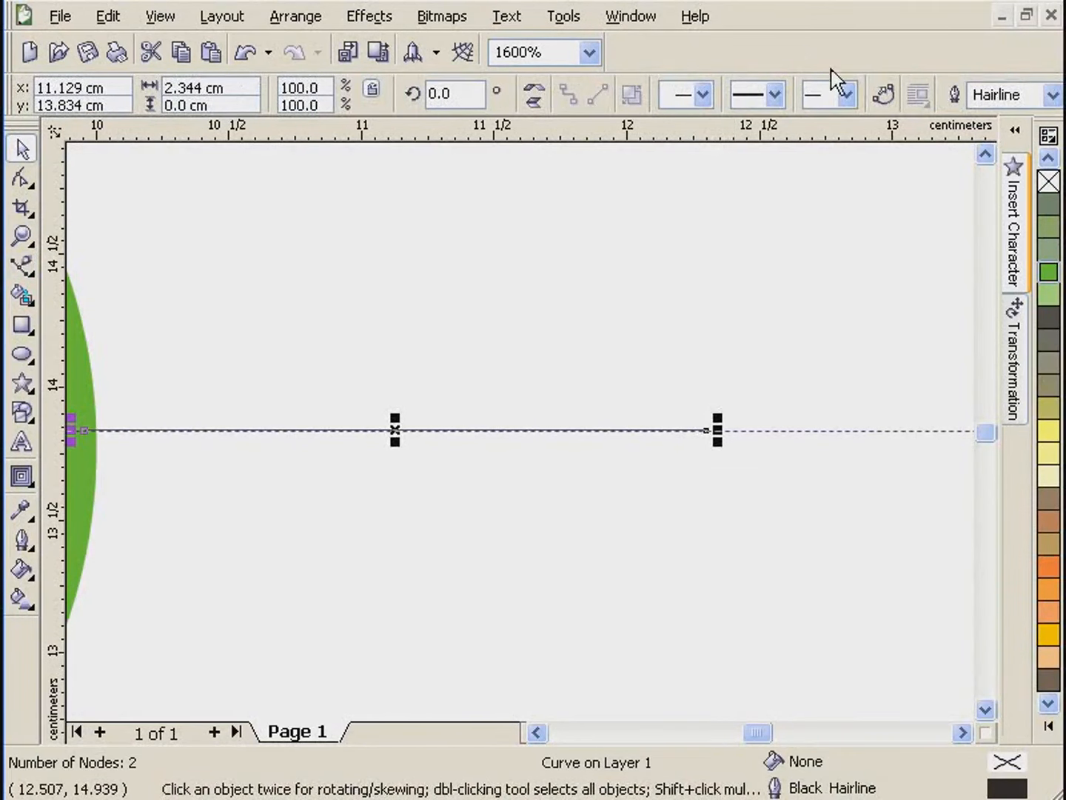
- Set the new line's outline width to 4.0 pt and its outline colour to Chartreuse green
click(1052, 97)
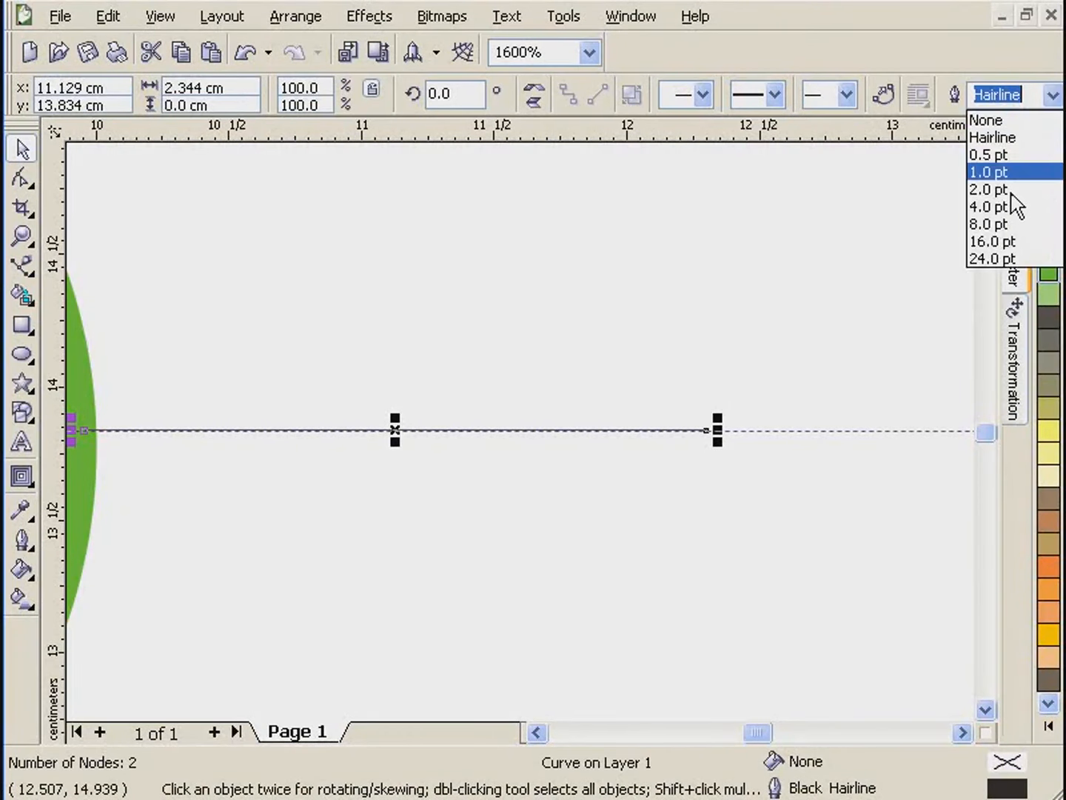
click(1011, 210)
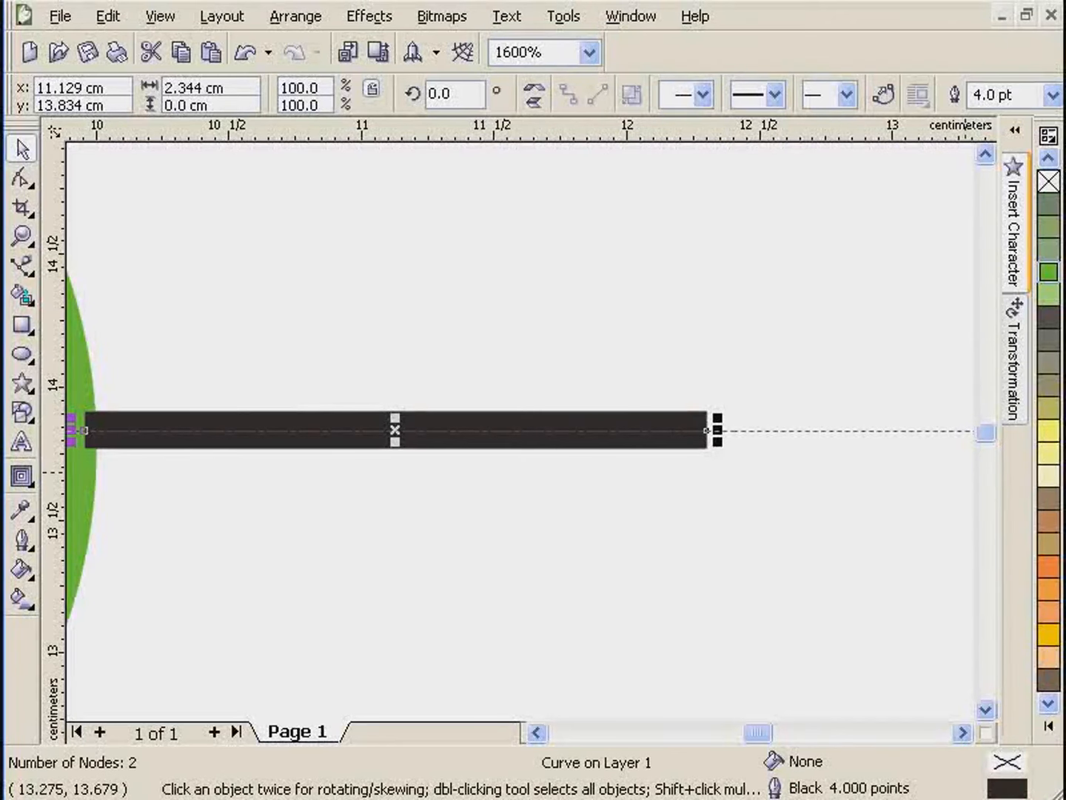
right_click(1043, 277)
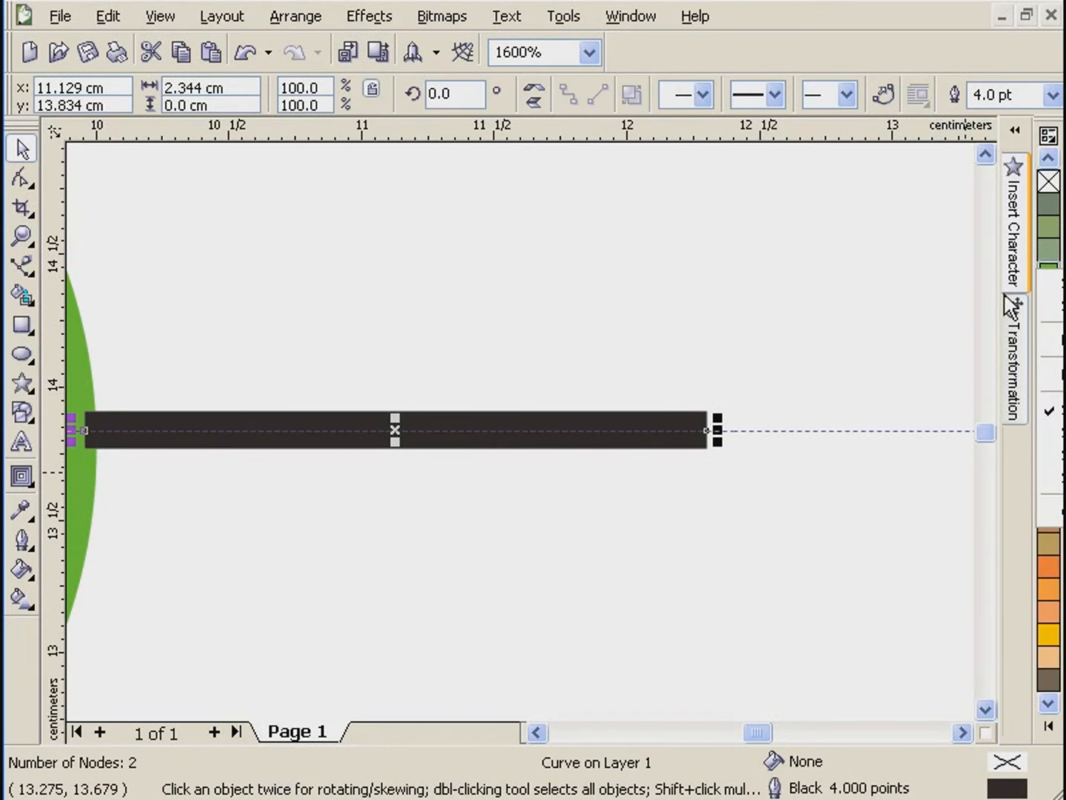
click(1044, 281)
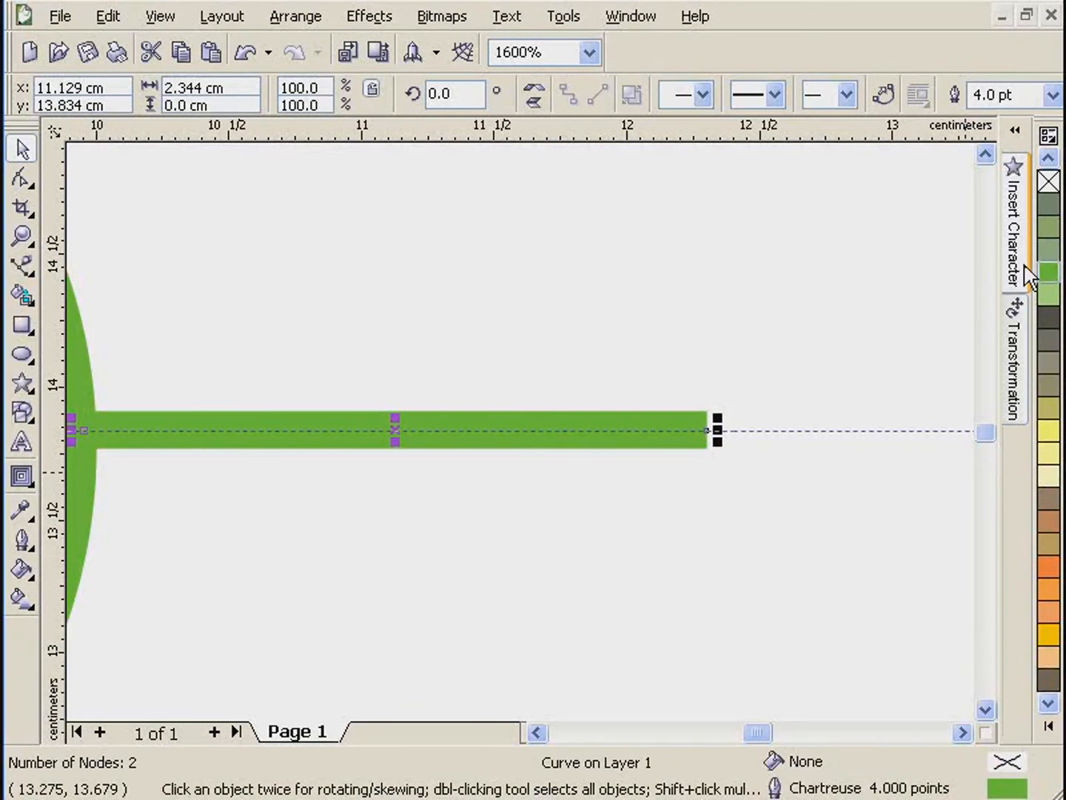
- Add the small filled-circle arrowhead to the line's right end
click(845, 95)
scroll(1013, 292, down, 8)
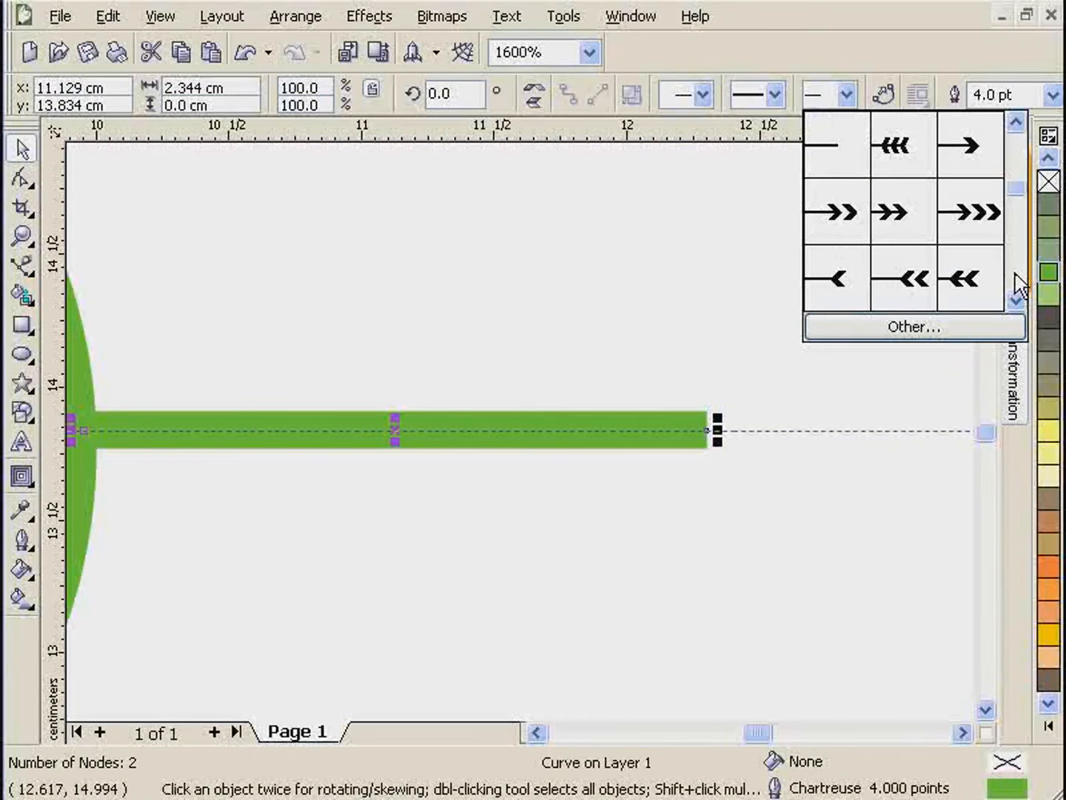
scroll(1022, 223, up, 5)
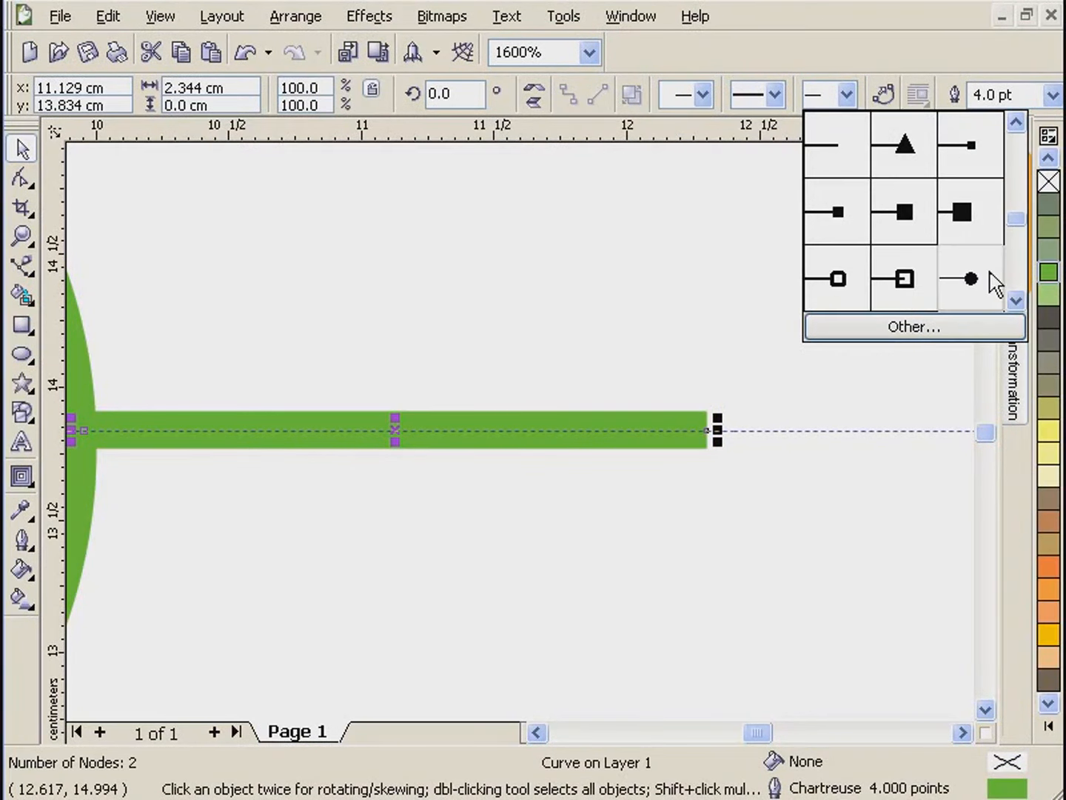
click(993, 296)
scroll(522, 444, down, 2)
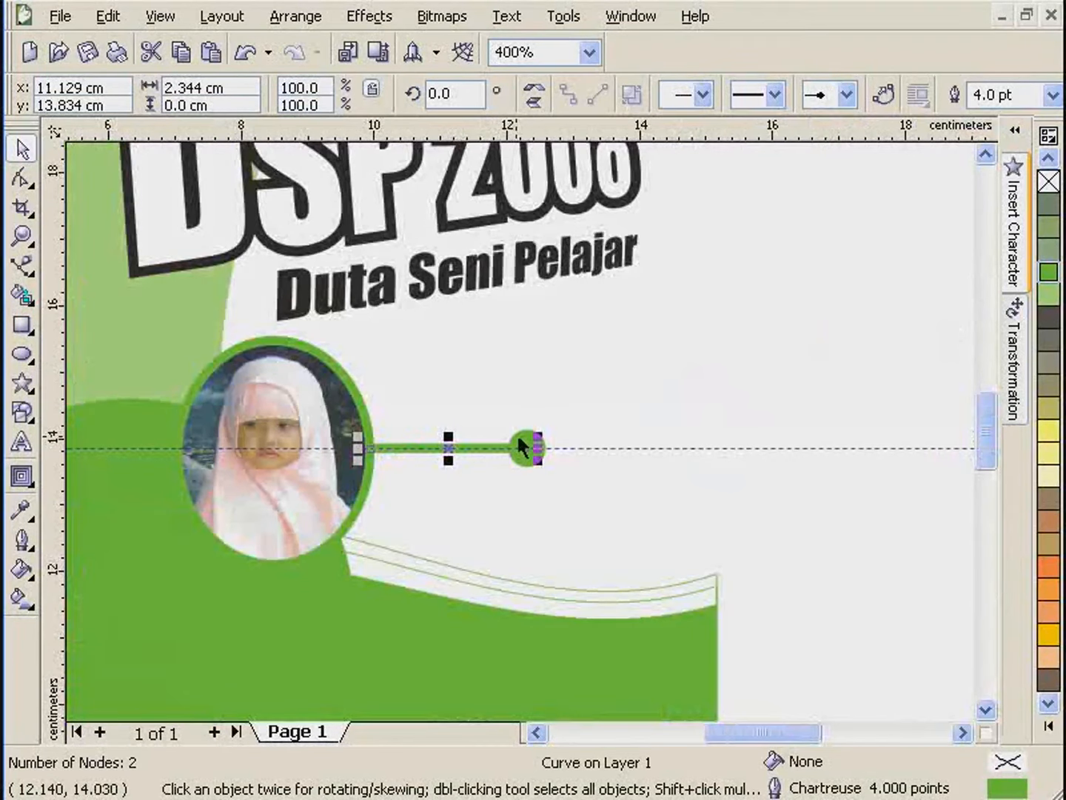
- Stretch the round-ended line rightward to about 2.79 cm long, 118.8% of its original width
scroll(541, 448, up, 1)
scroll(523, 446, down, 1)
drag(531, 443, 559, 442)
scroll(559, 441, up, 1)
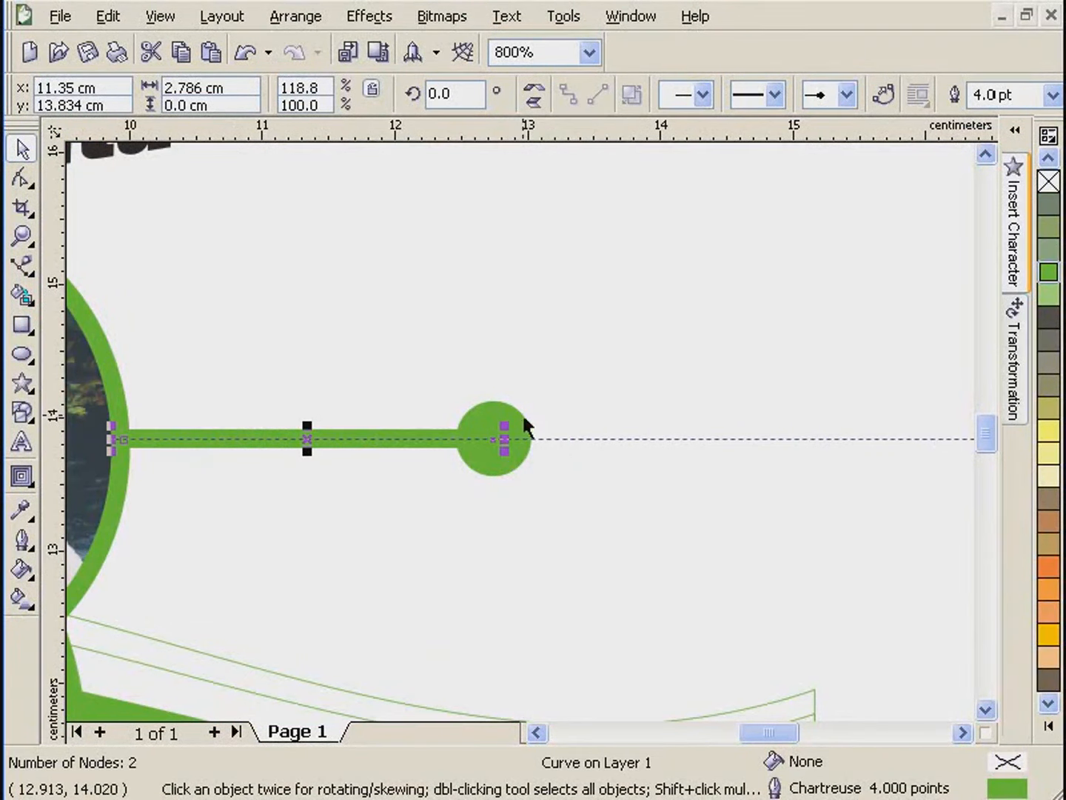
- Select only the round-ended line and slightly enlarge its end circle in the arrowhead editor
click(508, 426)
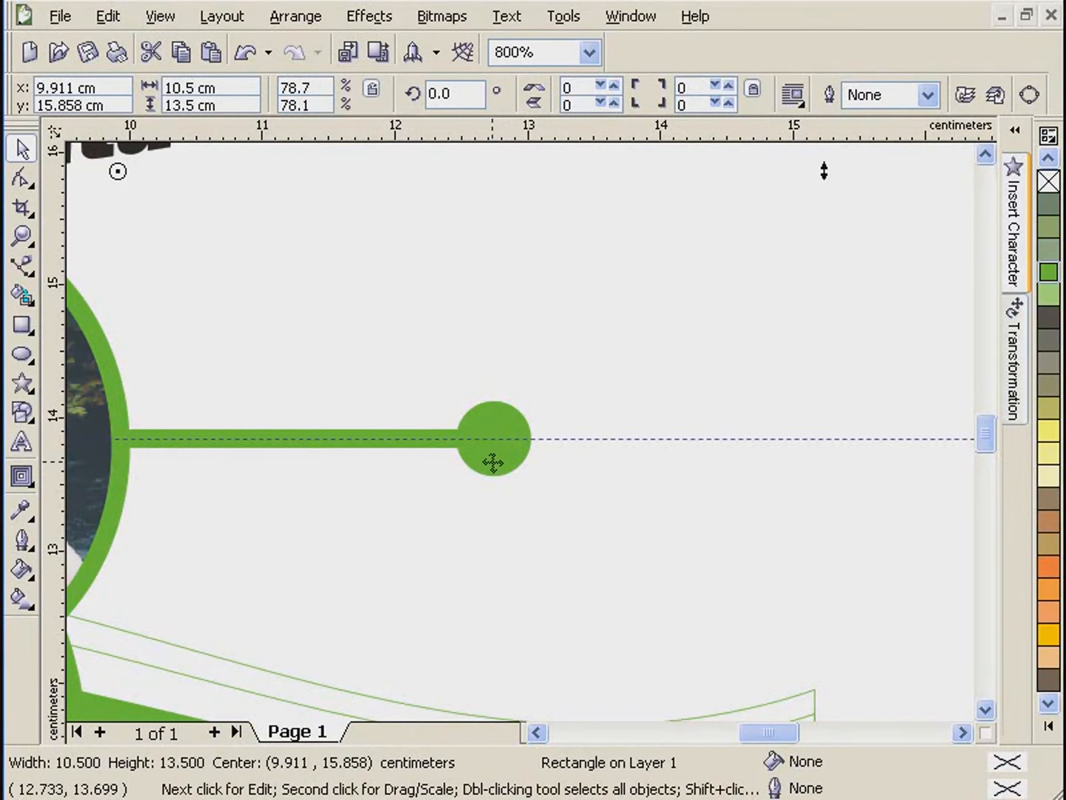
click(492, 471)
click(482, 461)
scroll(526, 426, down, 2)
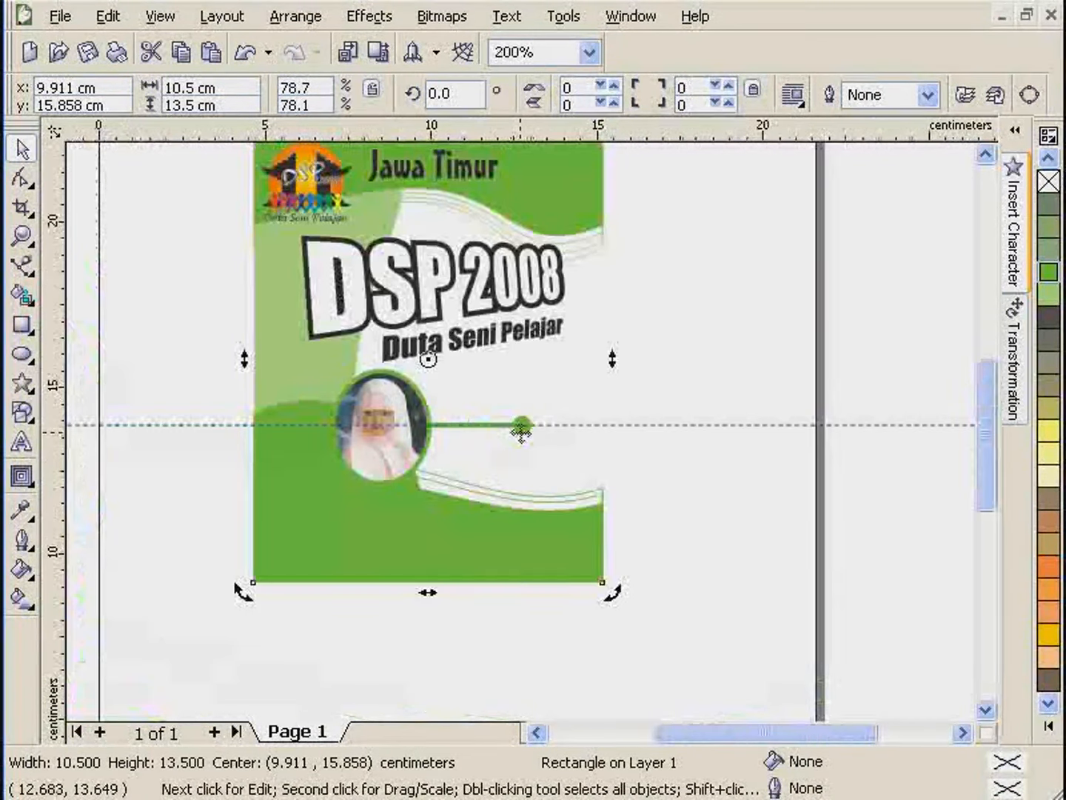
click(670, 389)
drag(670, 386, 384, 479)
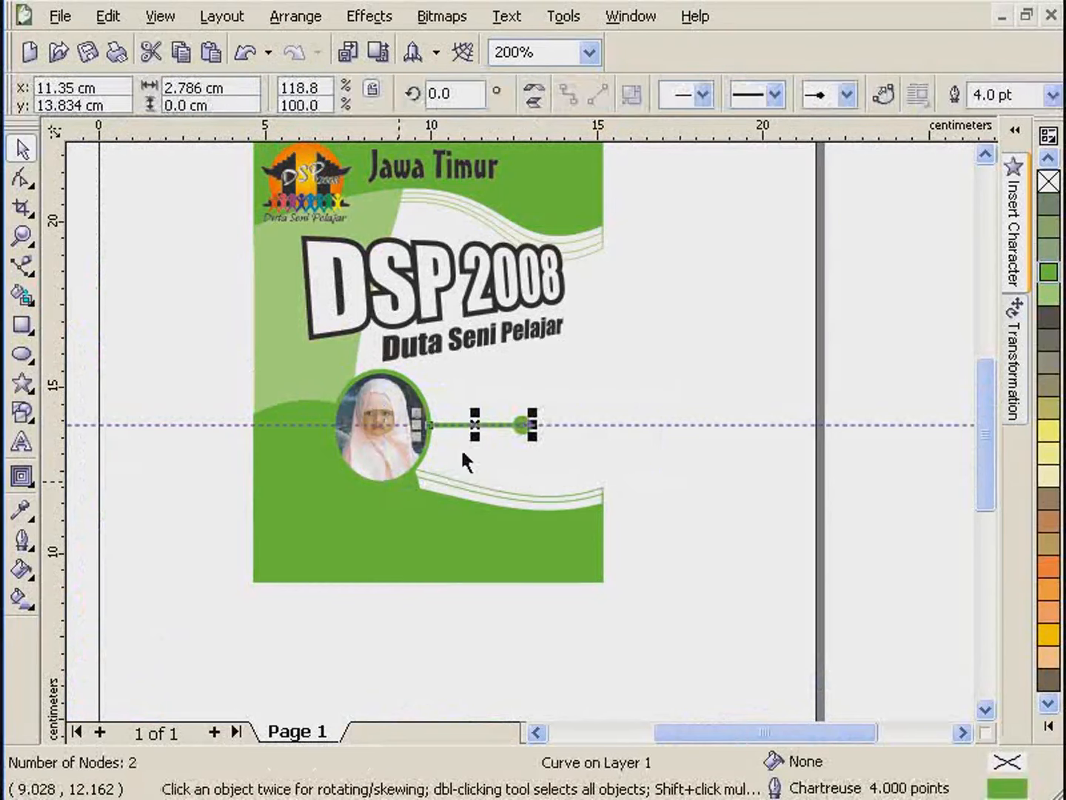
click(849, 95)
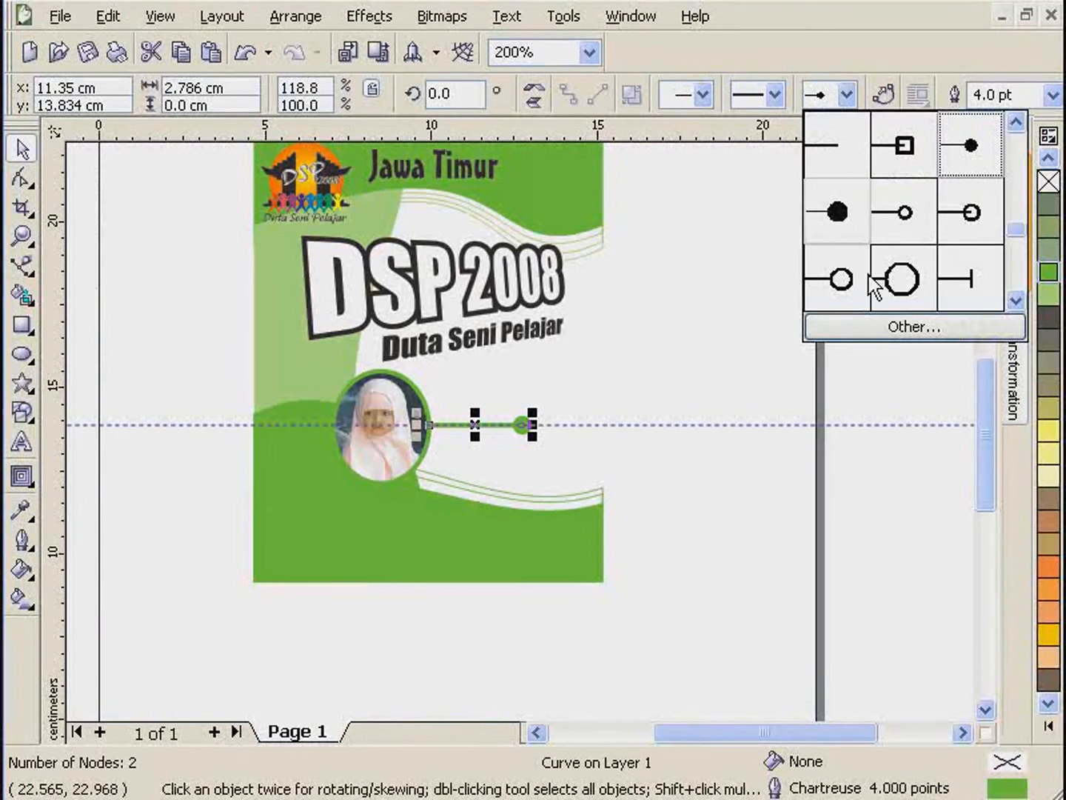
click(877, 327)
drag(511, 428, 509, 417)
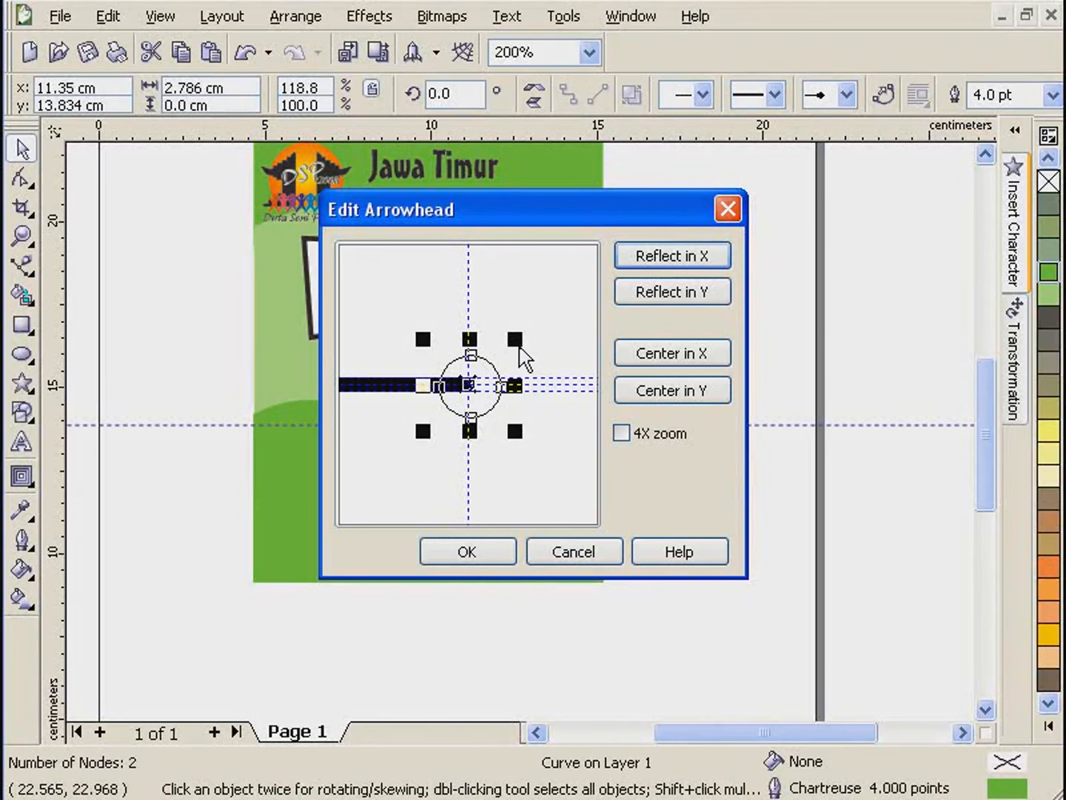
click(516, 340)
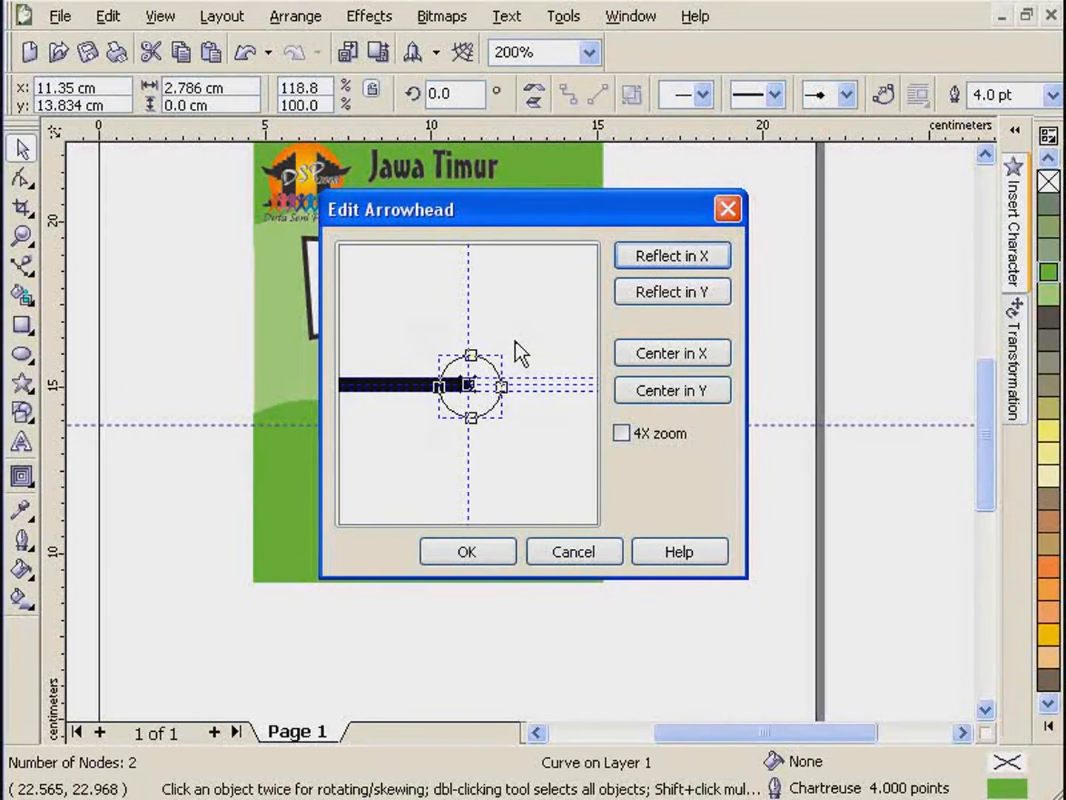
drag(536, 345, 491, 367)
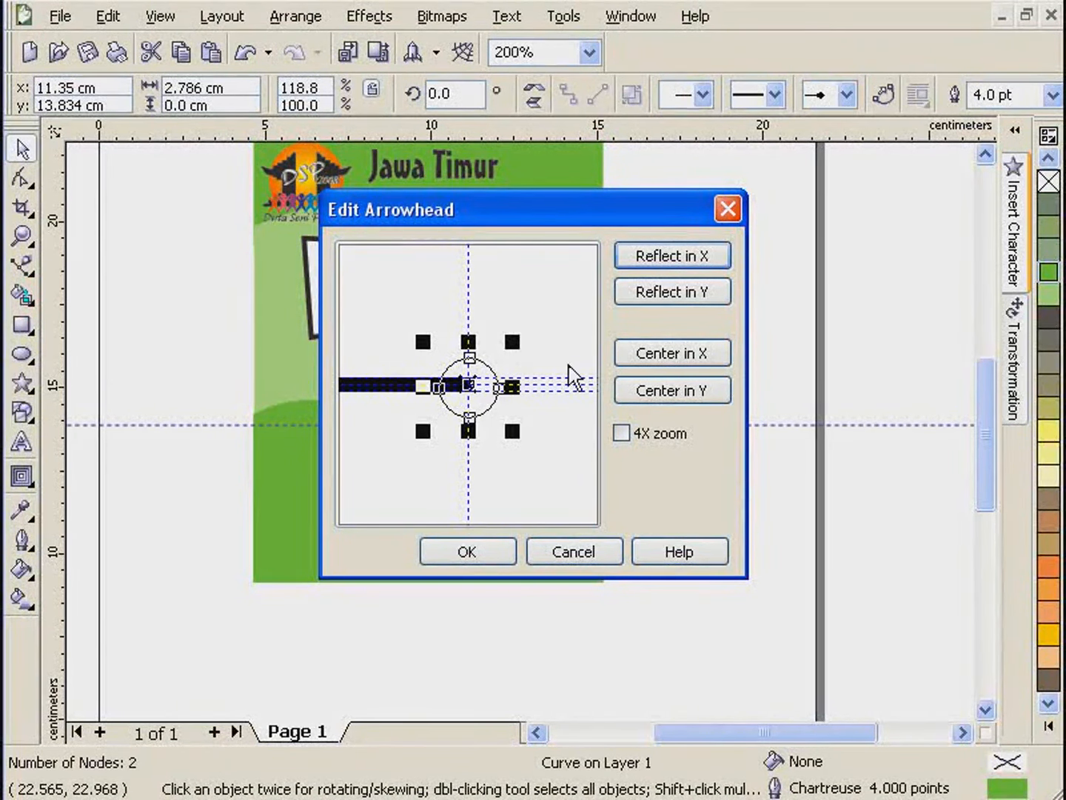
click(487, 560)
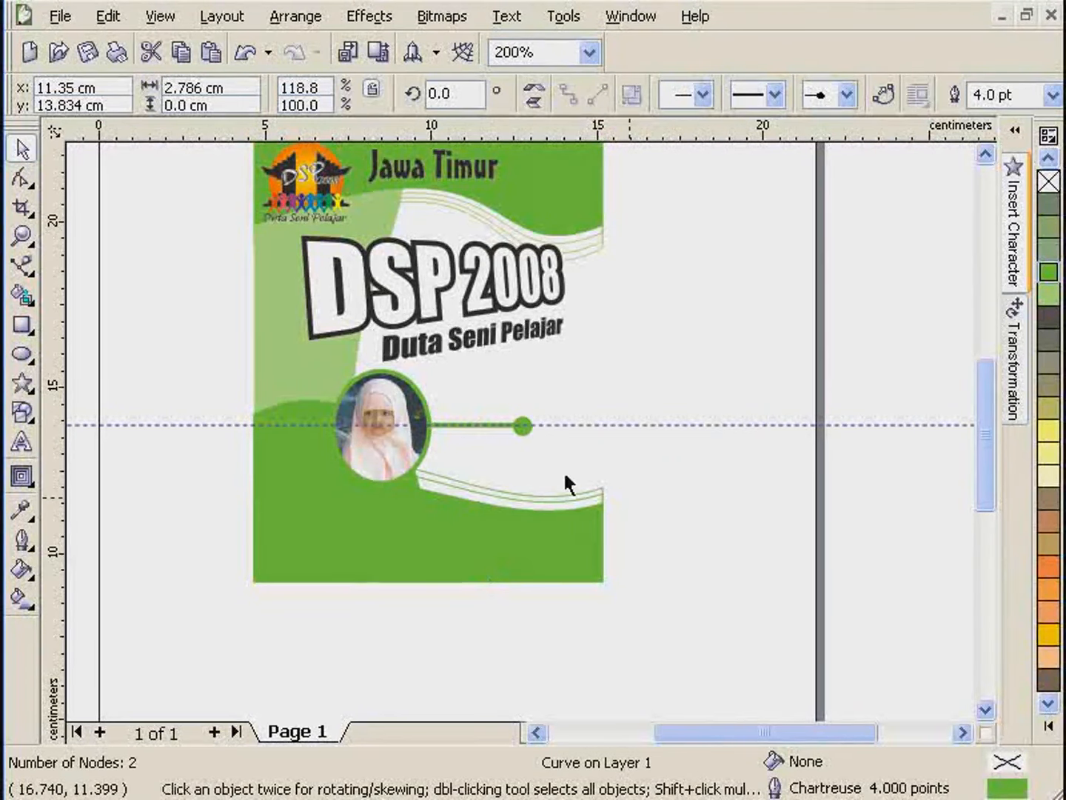
- Reselect the round-ended line and replace its edited arrowhead with the original small filled-circle style
scroll(490, 450, up, 2)
click(633, 385)
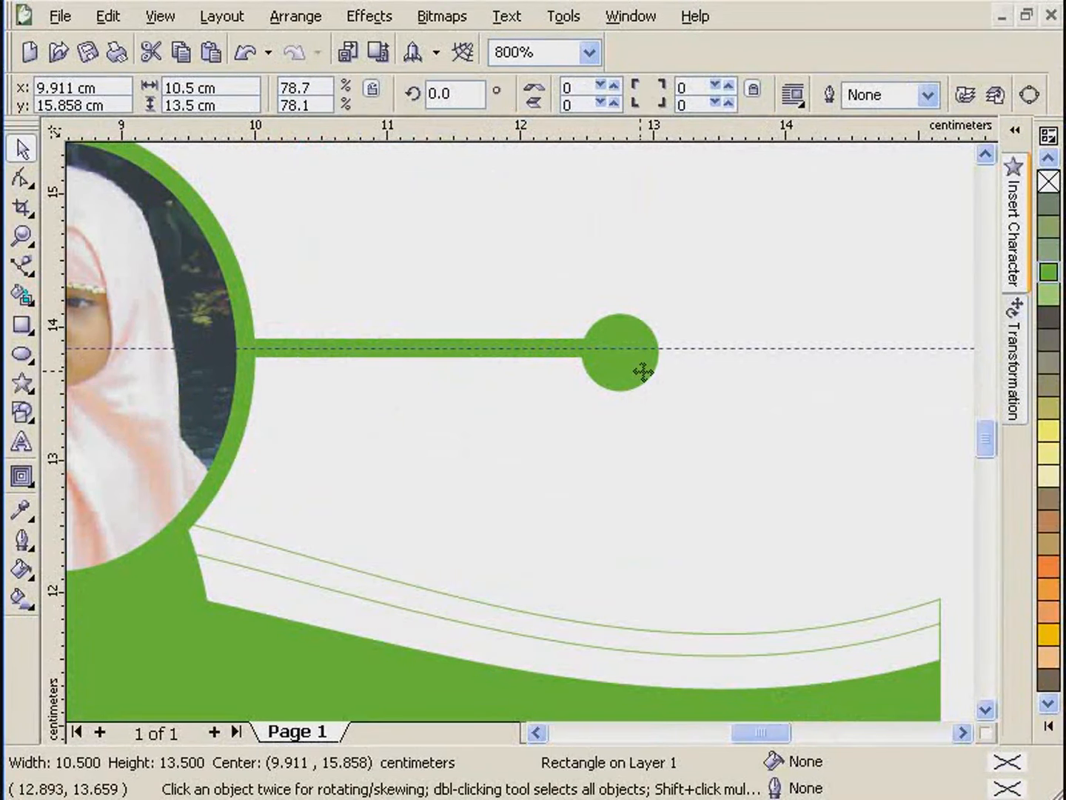
key(Escape)
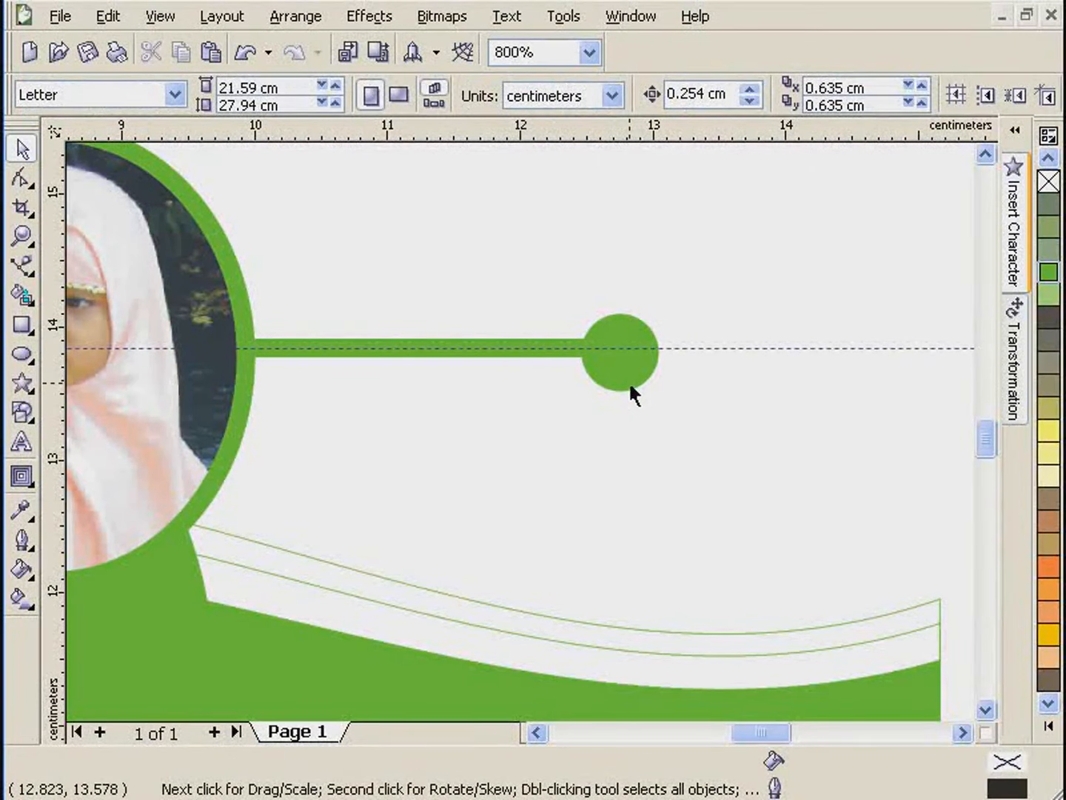
click(631, 387)
scroll(520, 433, down, 2)
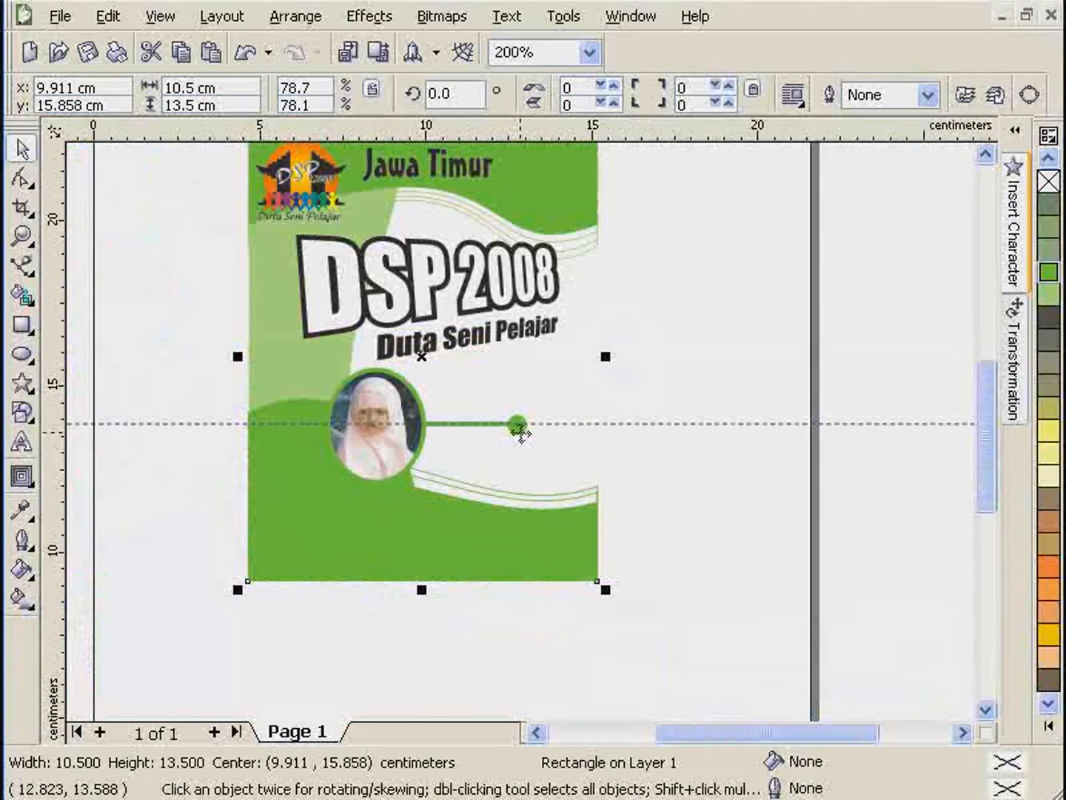
mouse_move(686, 370)
mouse_down()
mouse_move(398, 483)
mouse_move(416, 475)
mouse_up()
scroll(522, 439, up, 1)
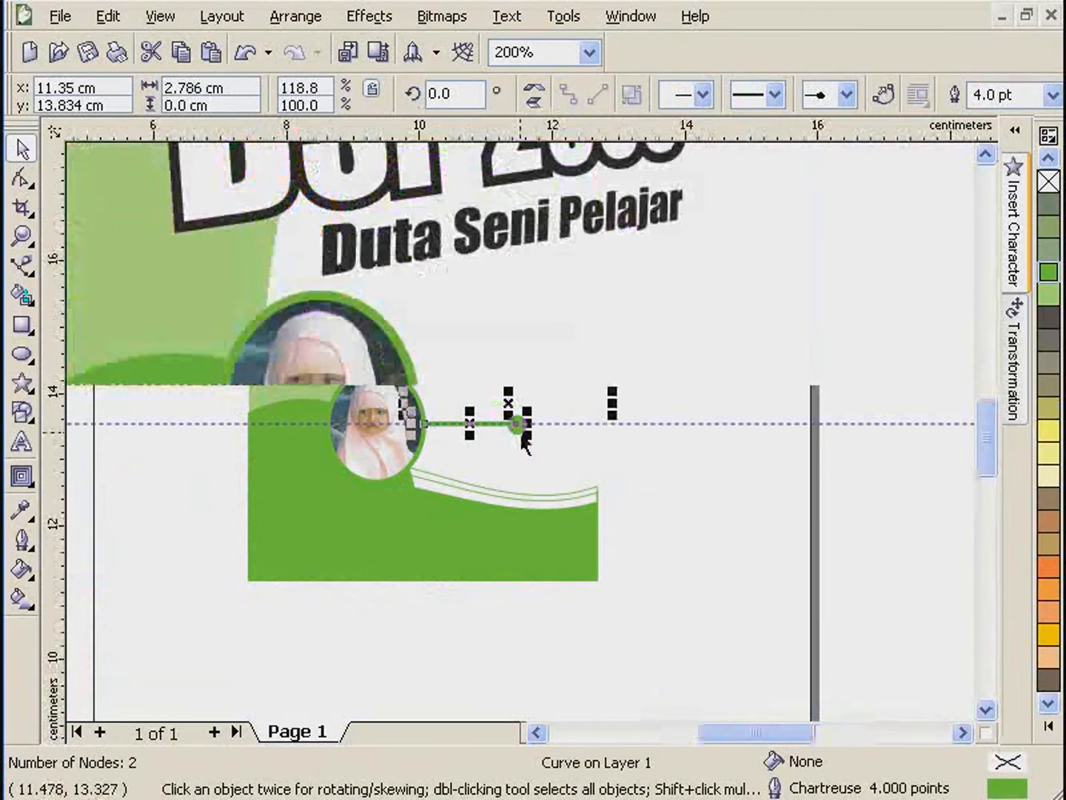
click(846, 96)
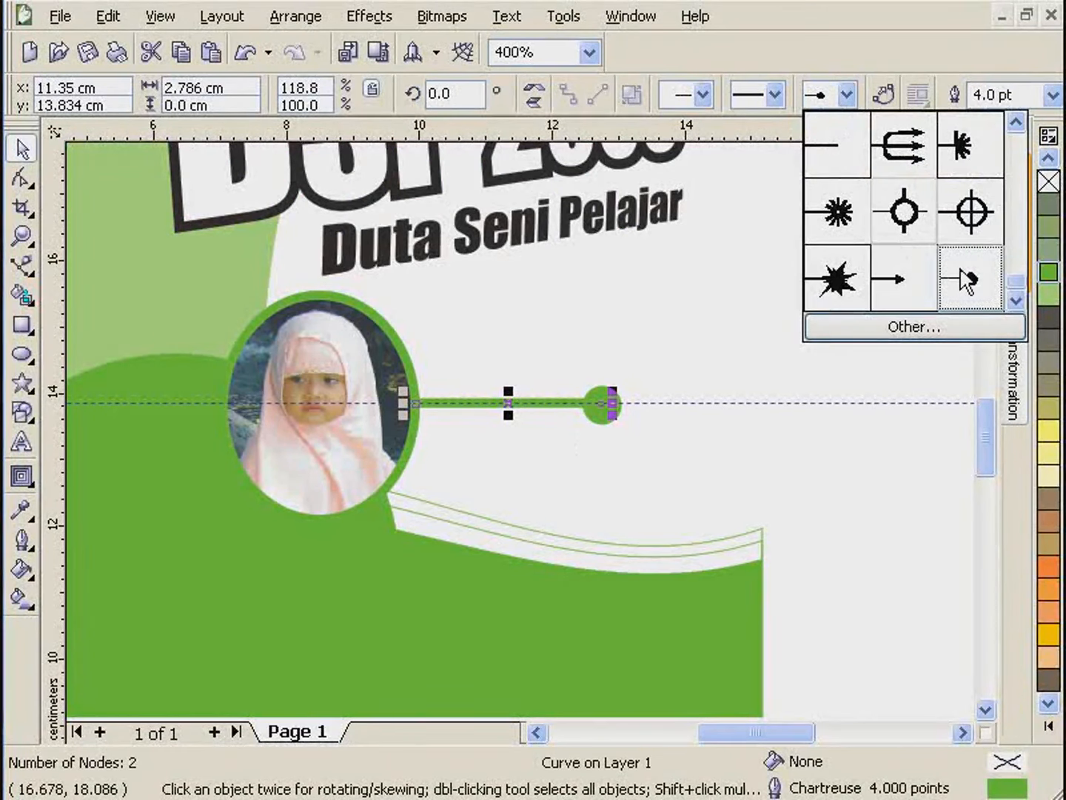
drag(1020, 296, 1028, 231)
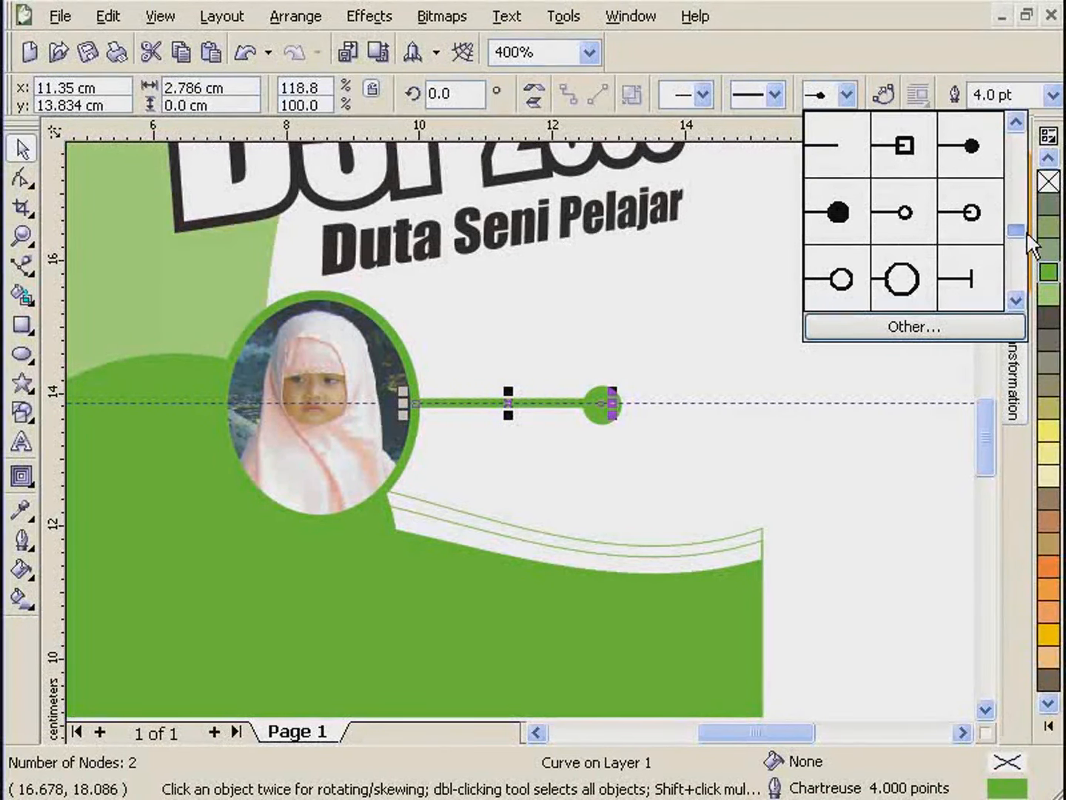
click(972, 148)
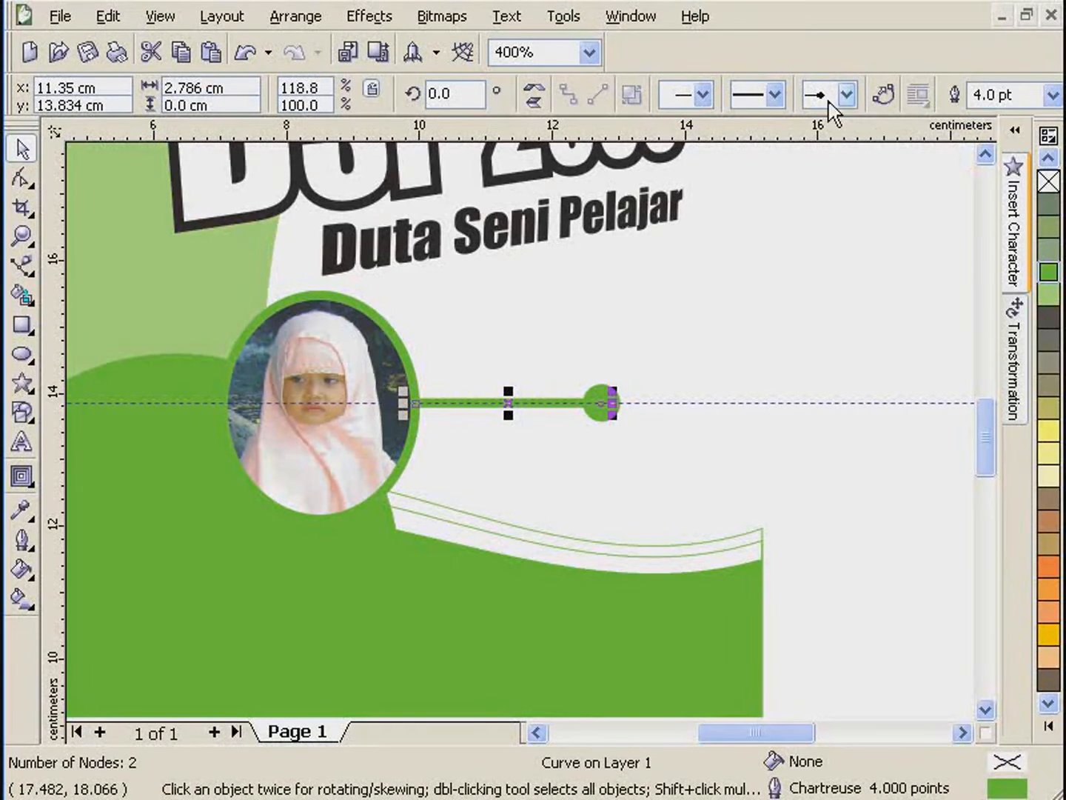
- Shrink the circle in the green line's end-arrowhead editor and keep it vertically centred on the line
click(847, 95)
click(844, 336)
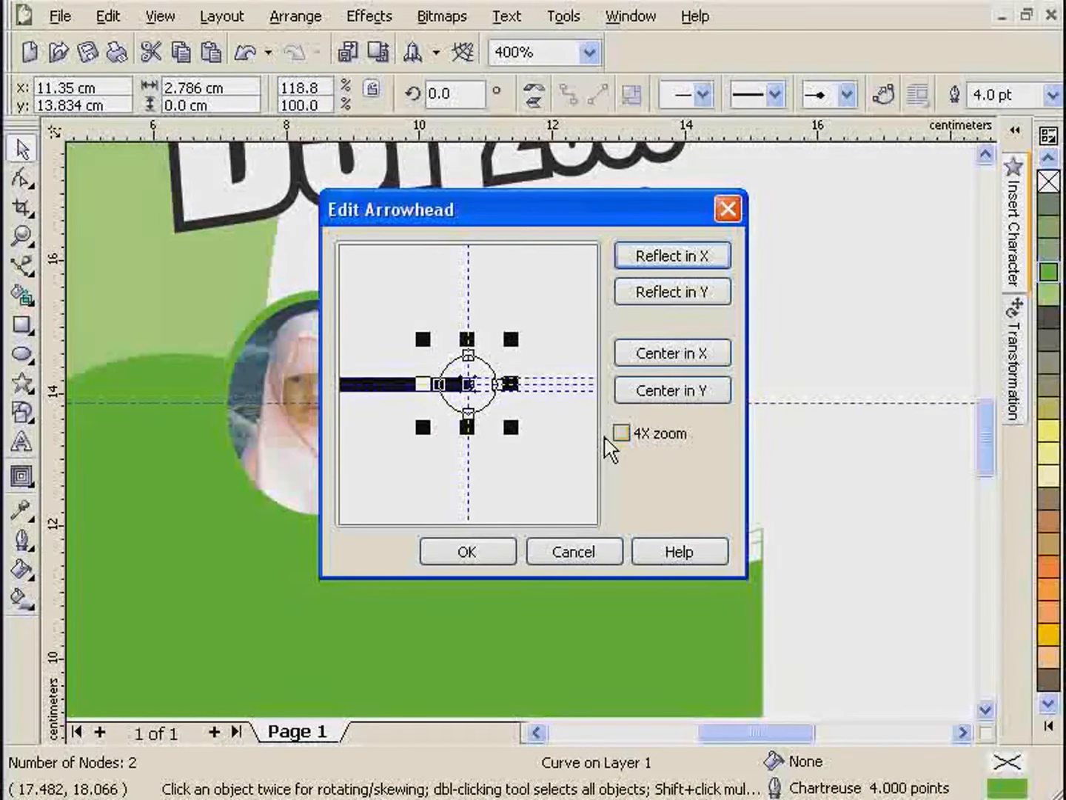
click(517, 444)
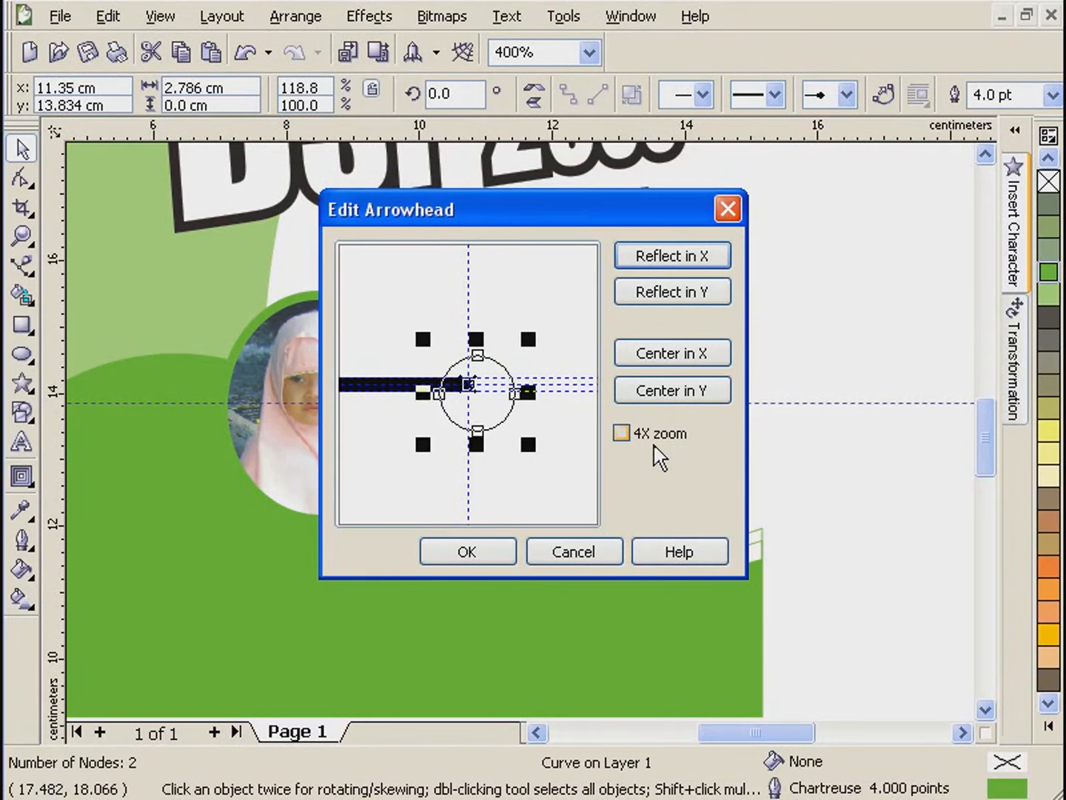
click(624, 436)
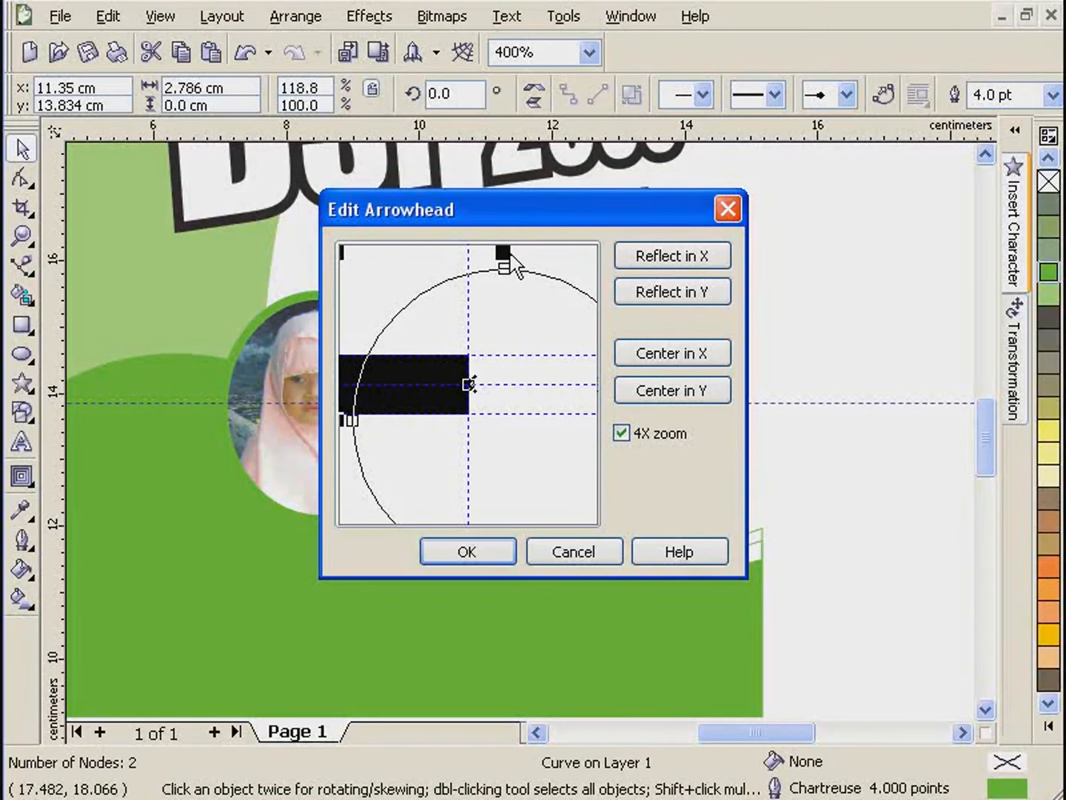
drag(514, 254, 422, 446)
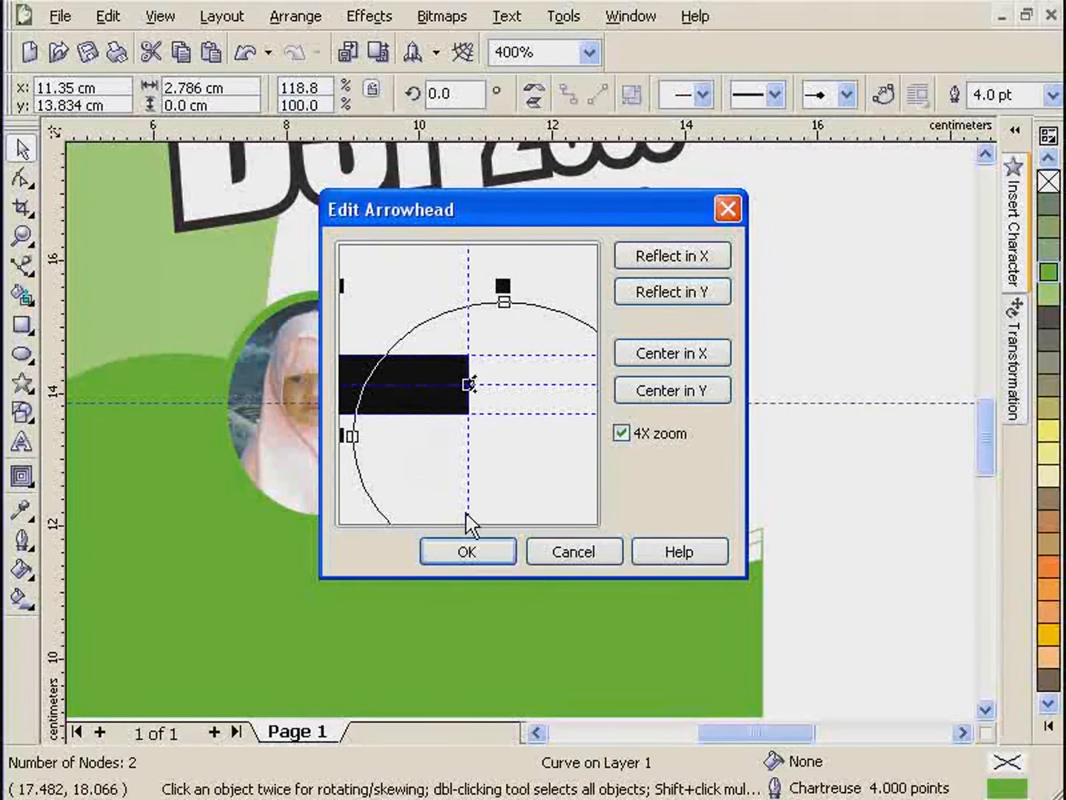
click(659, 434)
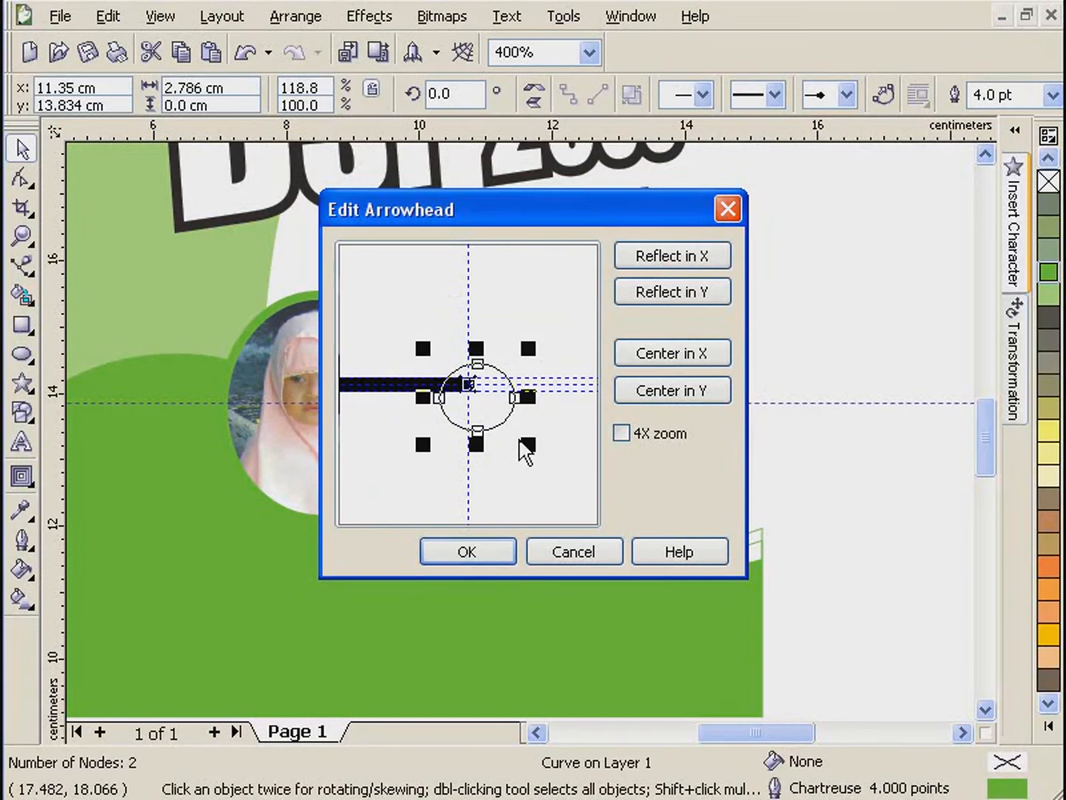
drag(526, 454, 485, 409)
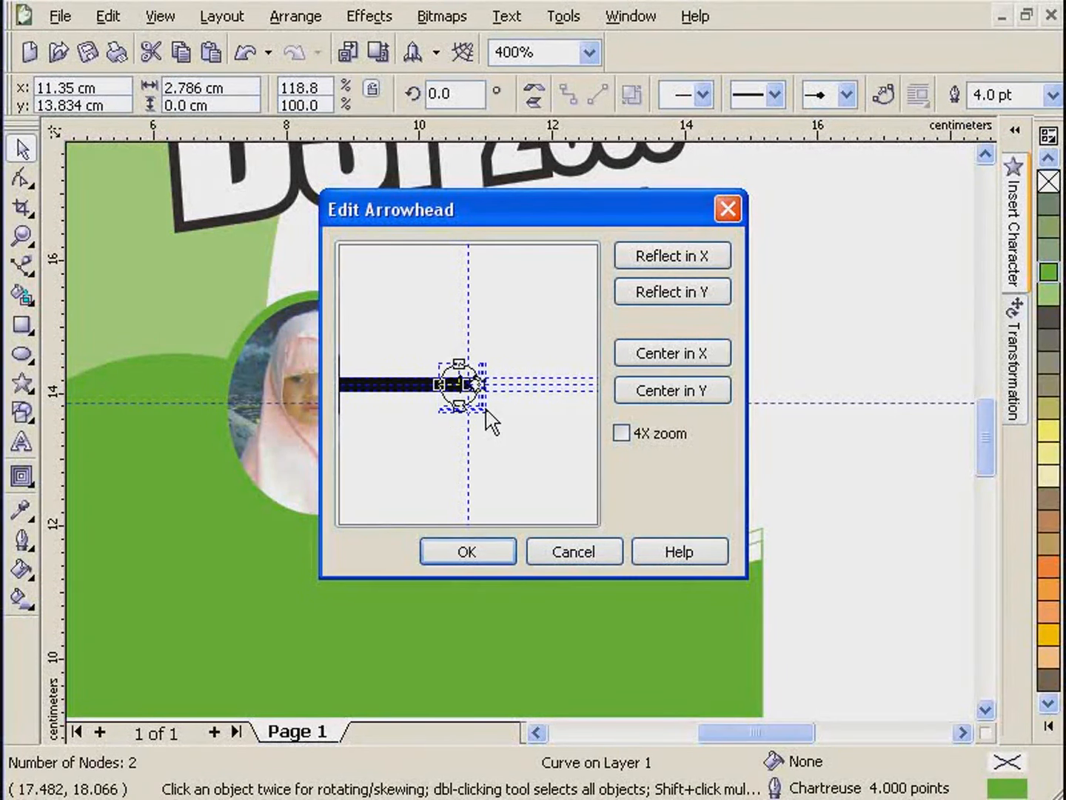
- Shift the arrowhead circle outward so it is centred near the line's tip, apply the edit and deselect the line
click(622, 435)
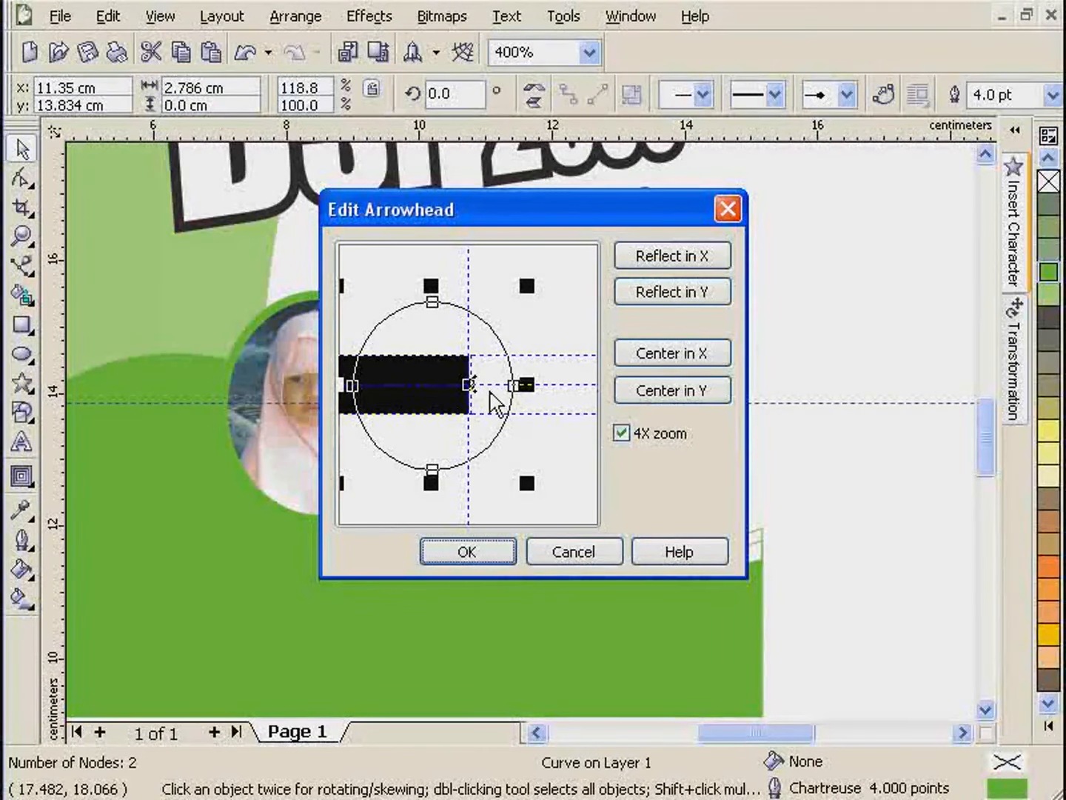
drag(518, 385, 544, 386)
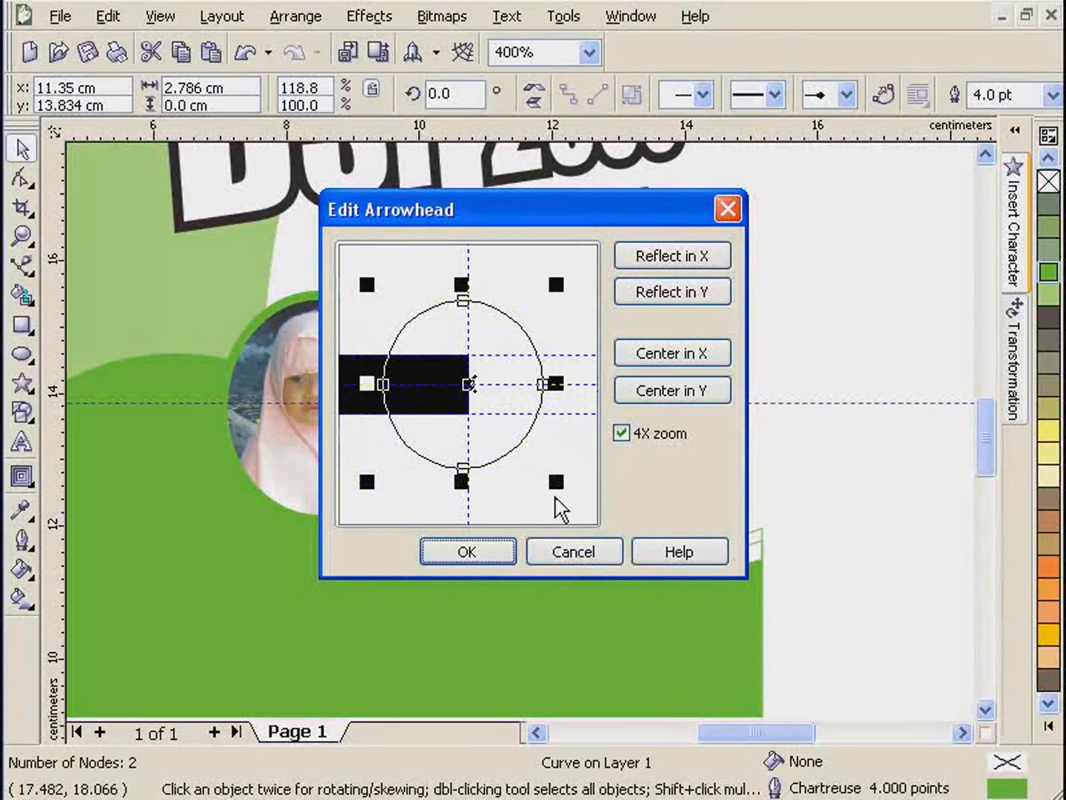
click(497, 560)
click(630, 484)
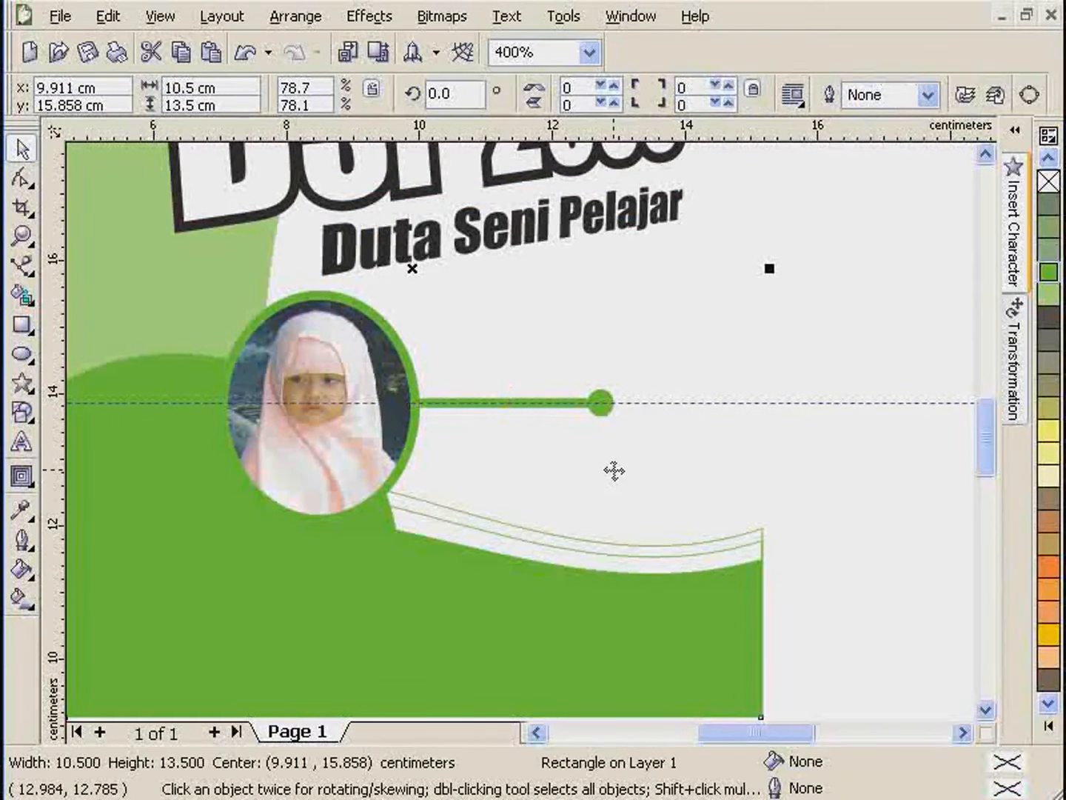
scroll(537, 442, down, 1)
click(703, 479)
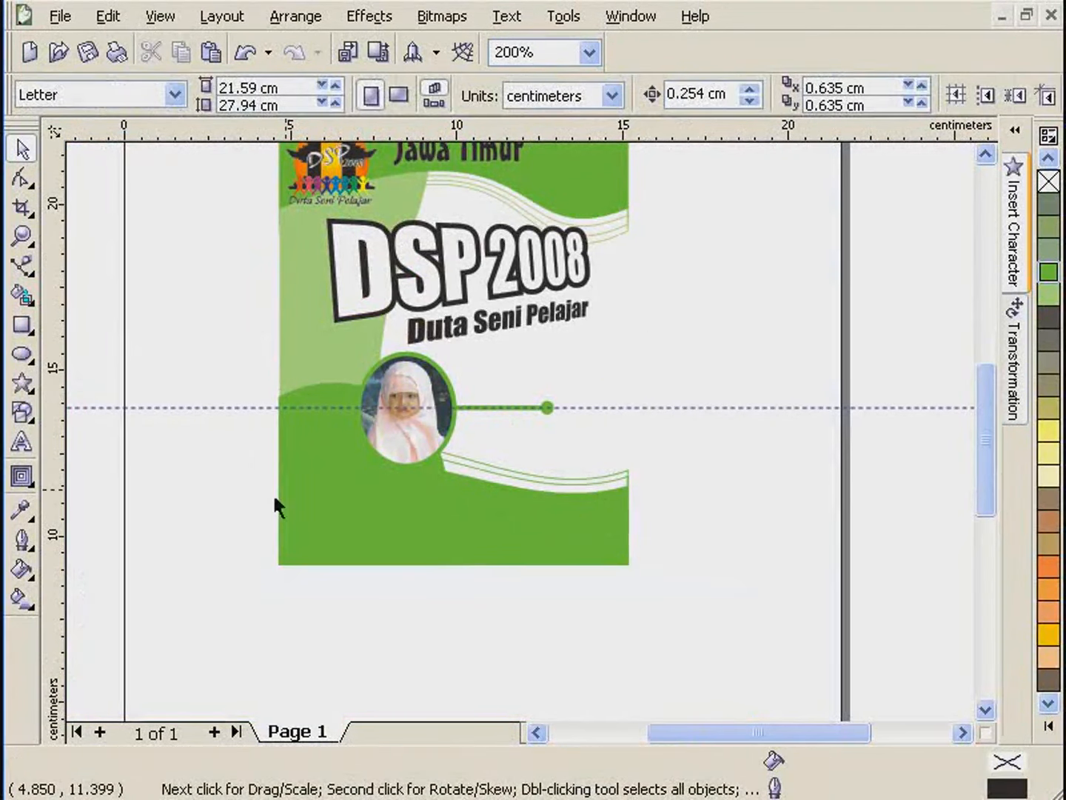
- Add the person's name as 24 pt MisterEarl BT text above the green line, starting close to the photo
click(23, 442)
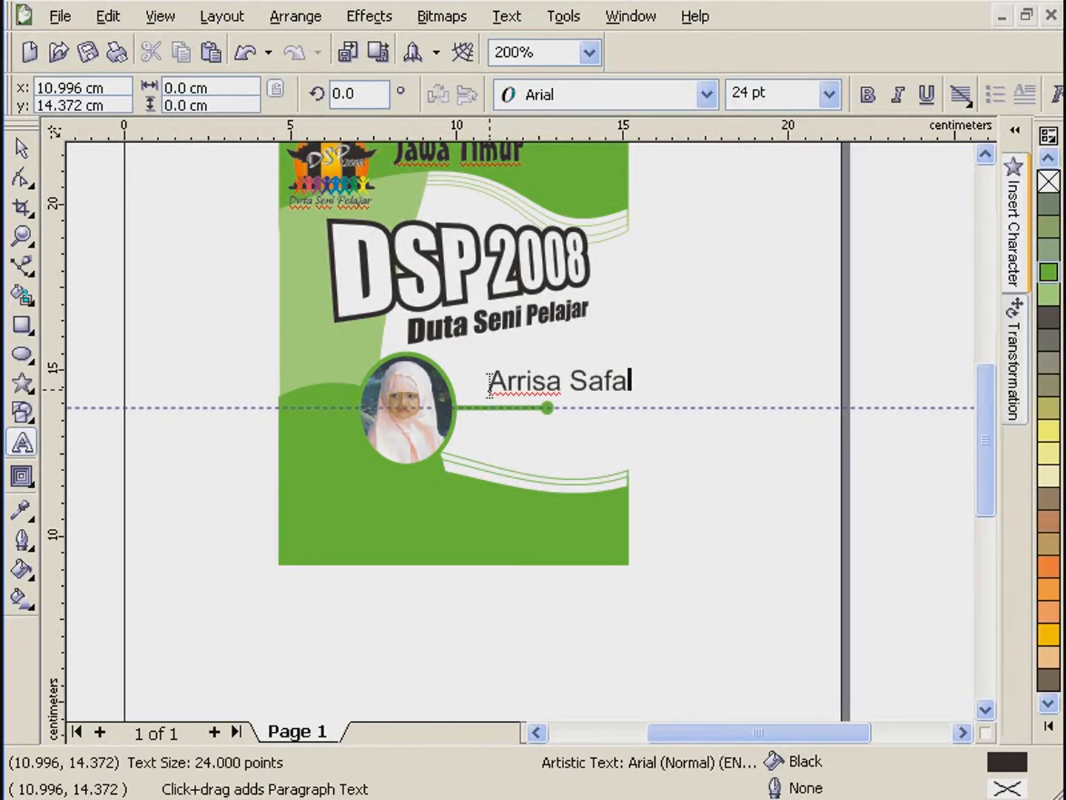
click(22, 149)
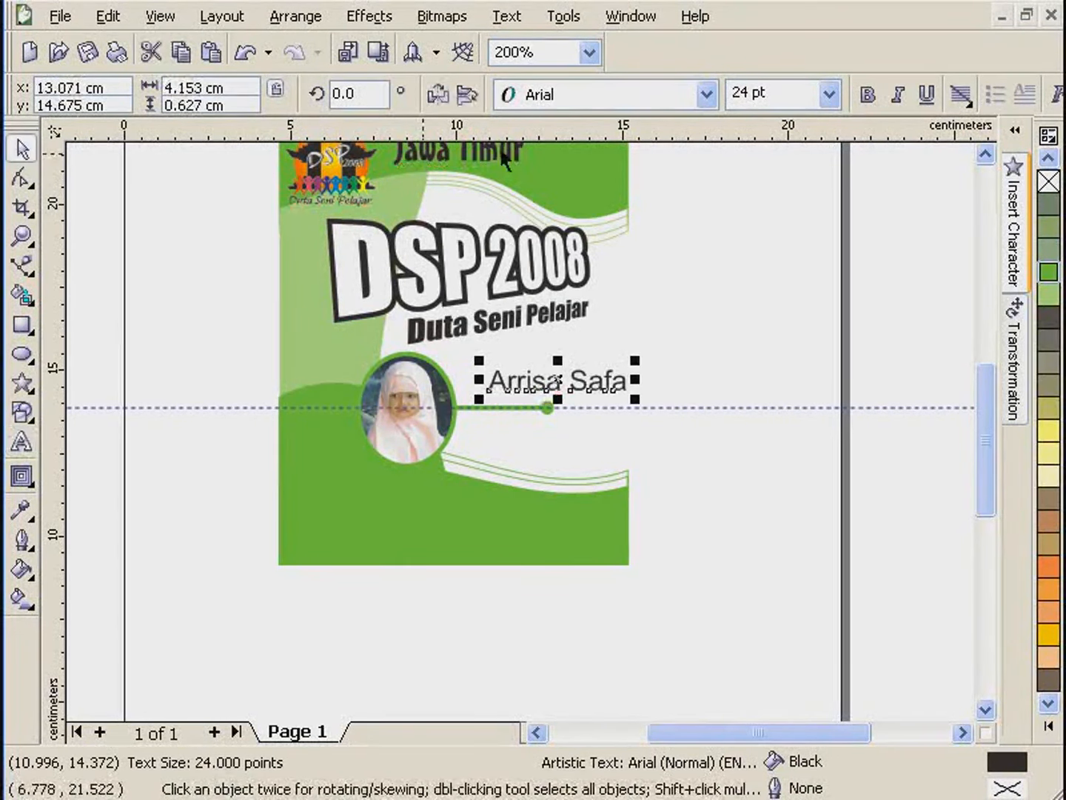
click(706, 94)
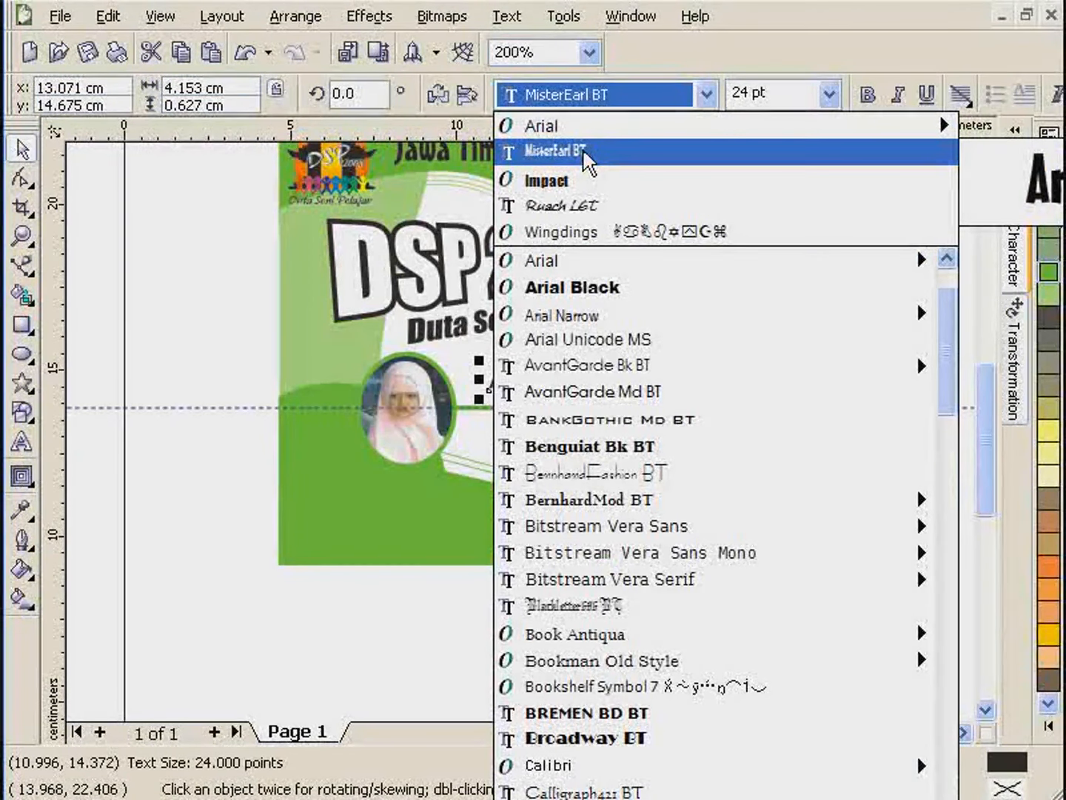
click(563, 151)
scroll(559, 319, up, 1)
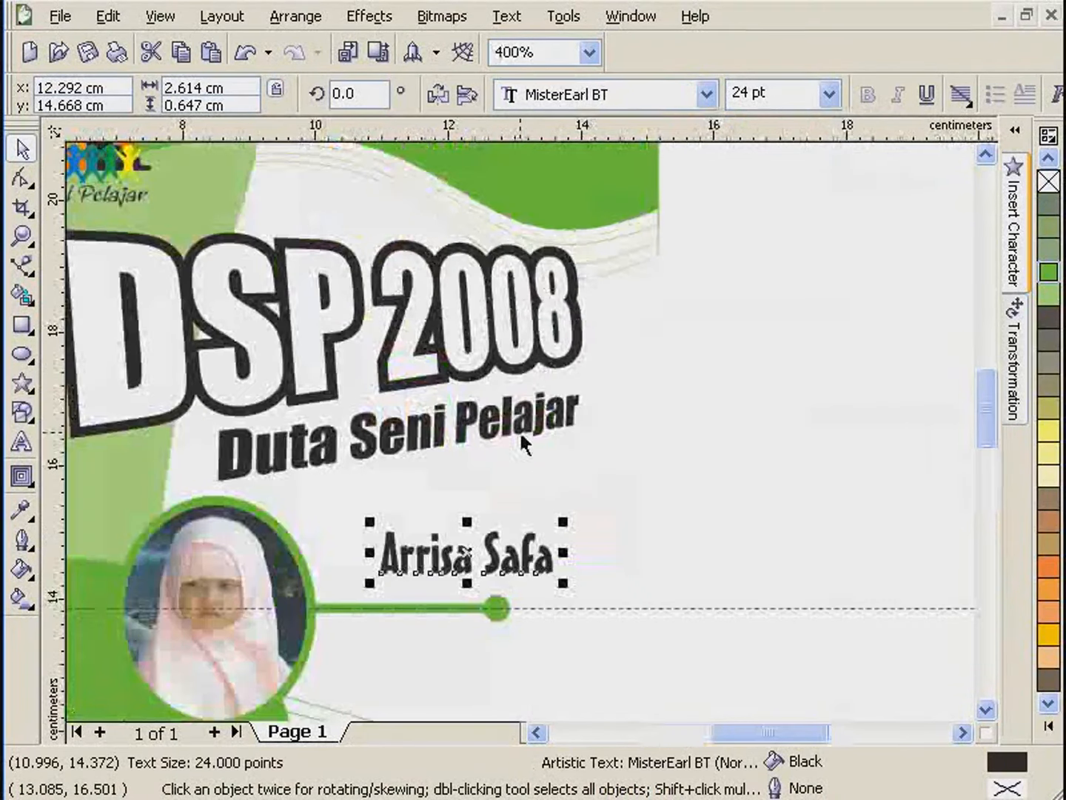
drag(511, 561, 459, 575)
- Lengthen the round-ended green line beneath the name to about 3.41 cm, 145.4% of its original width
click(501, 603)
drag(732, 557, 290, 671)
drag(508, 608, 552, 609)
click(683, 554)
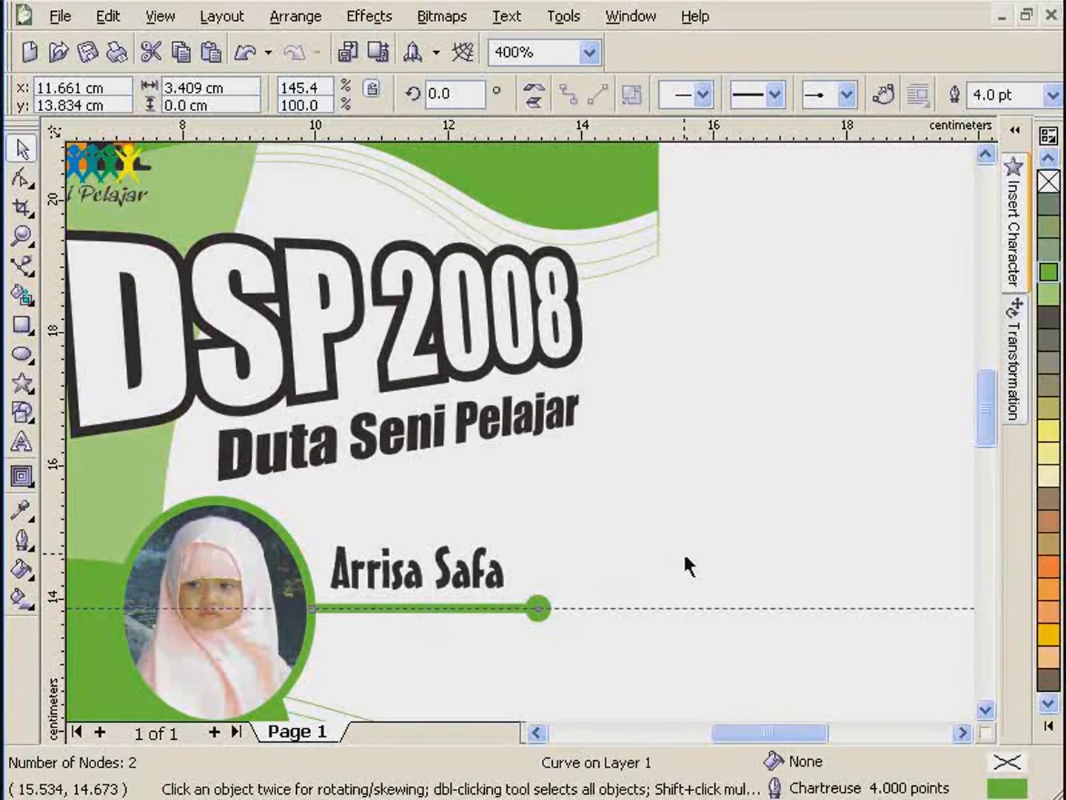
- Fill the name text with 50% Black and save the document
click(419, 585)
click(1048, 725)
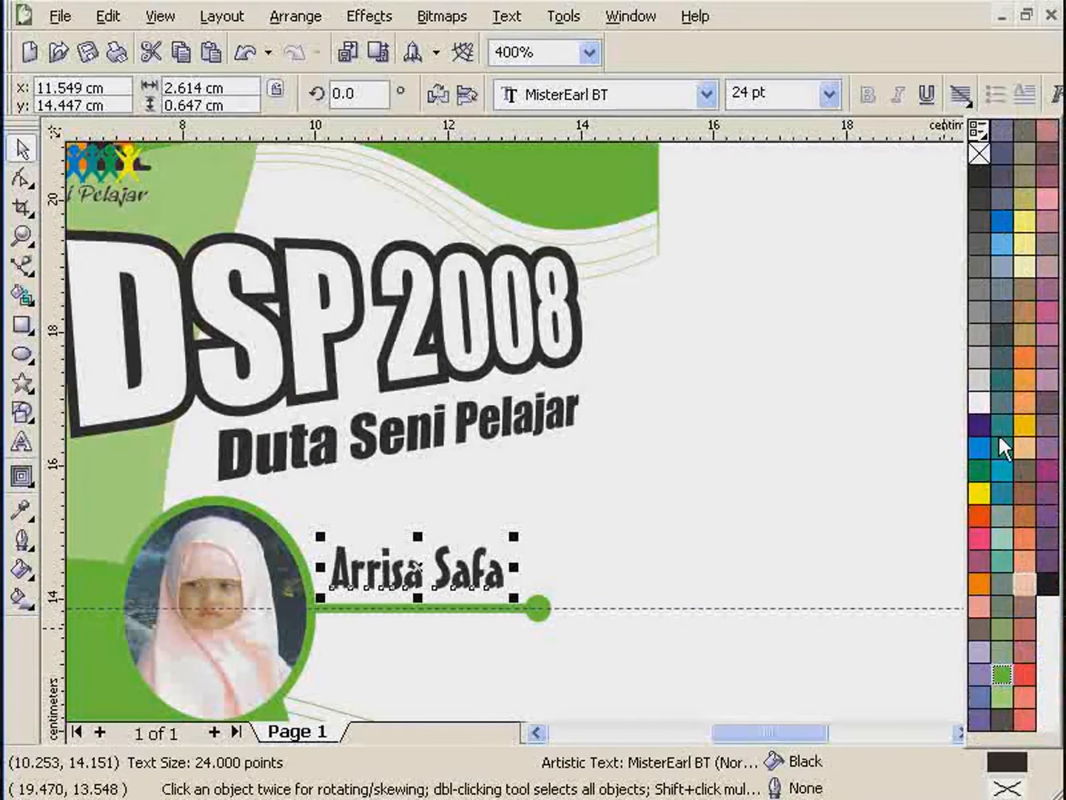
click(982, 308)
scroll(784, 481, down, 1)
click(642, 606)
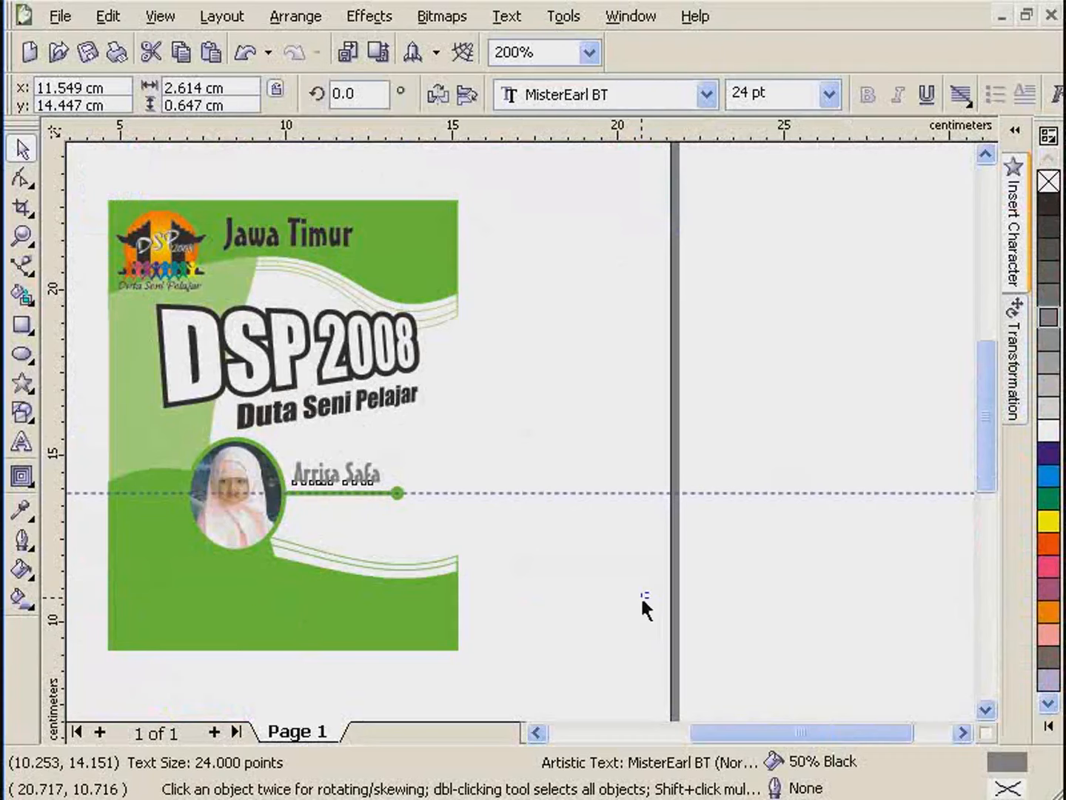
key(ctrl+s)
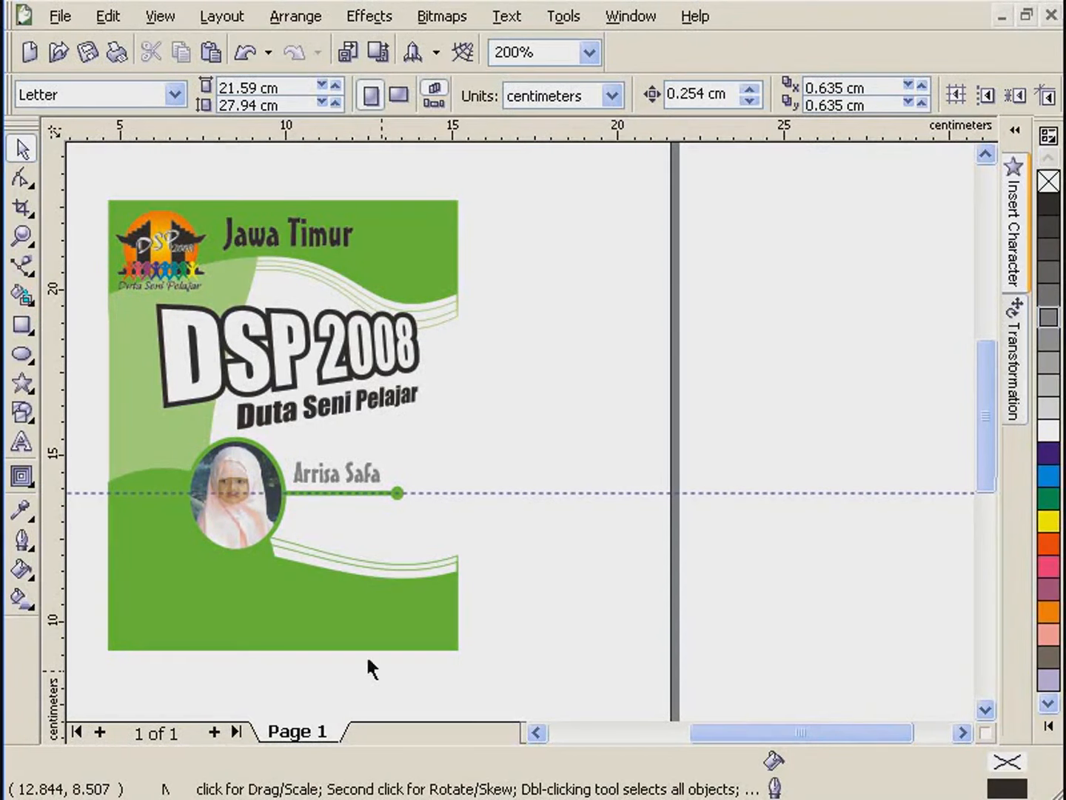
- Move the photo, green line and name together about 0.64 cm down on the card
drag(530, 416, 84, 601)
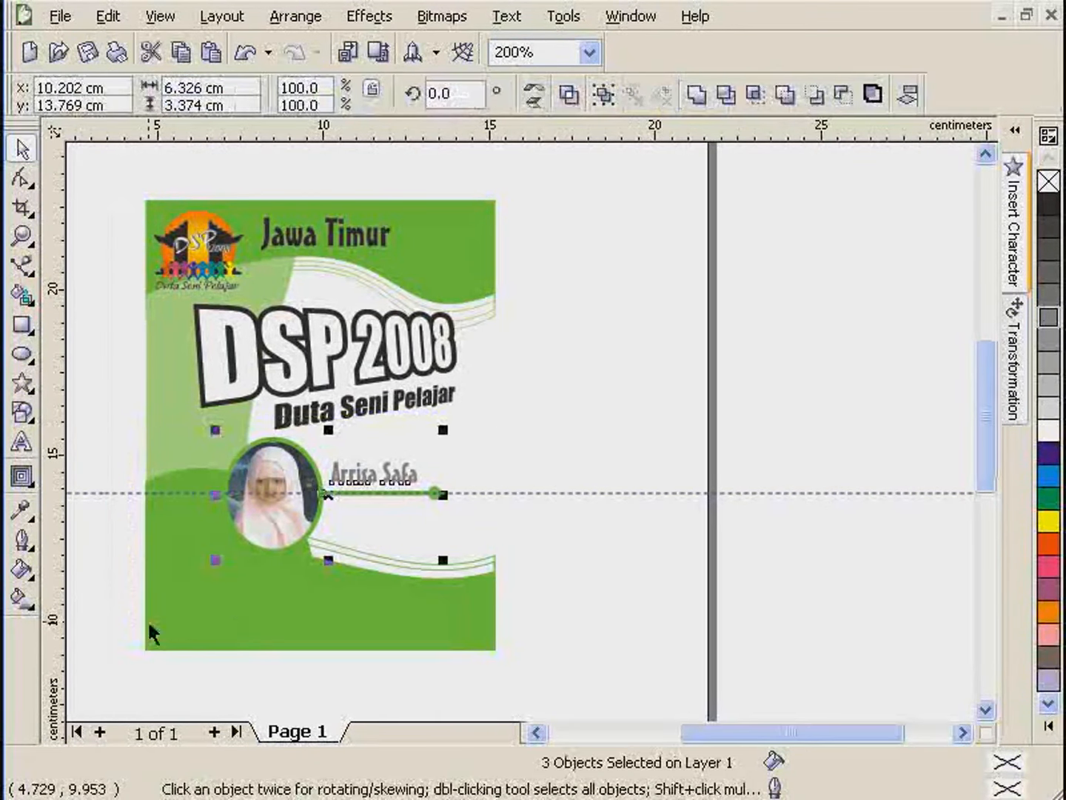
scroll(294, 549, up, 1)
drag(569, 330, 574, 378)
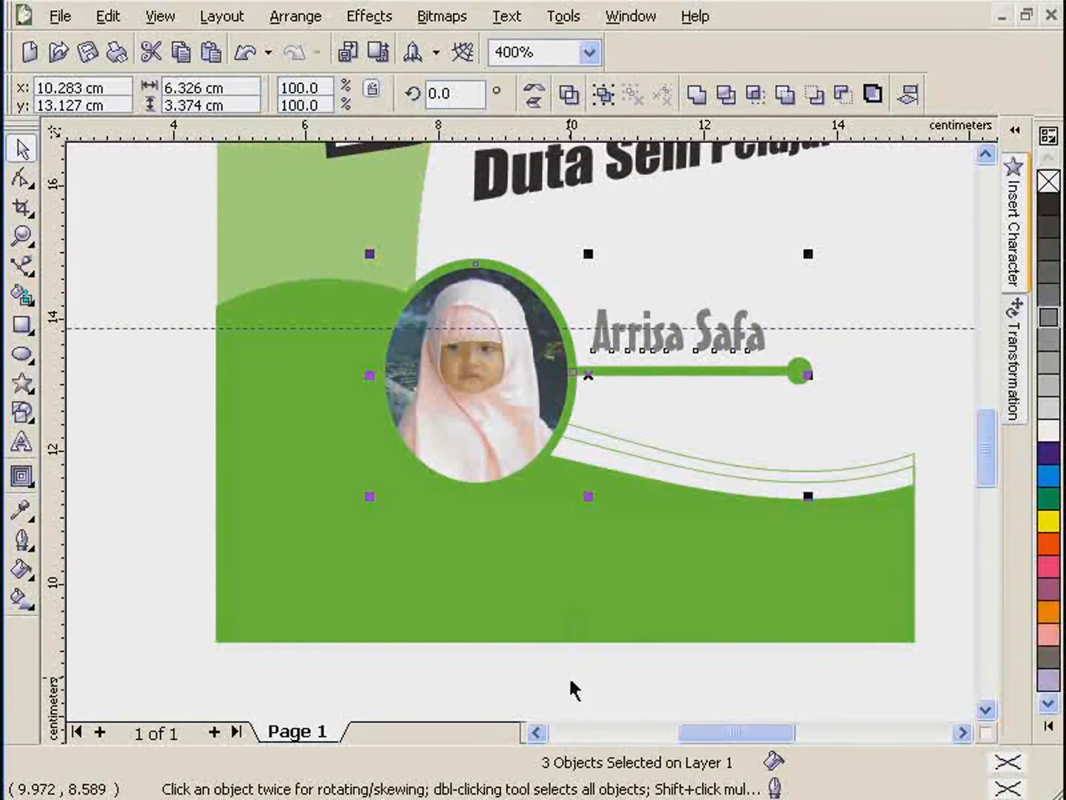
click(794, 679)
scroll(793, 679, down, 1)
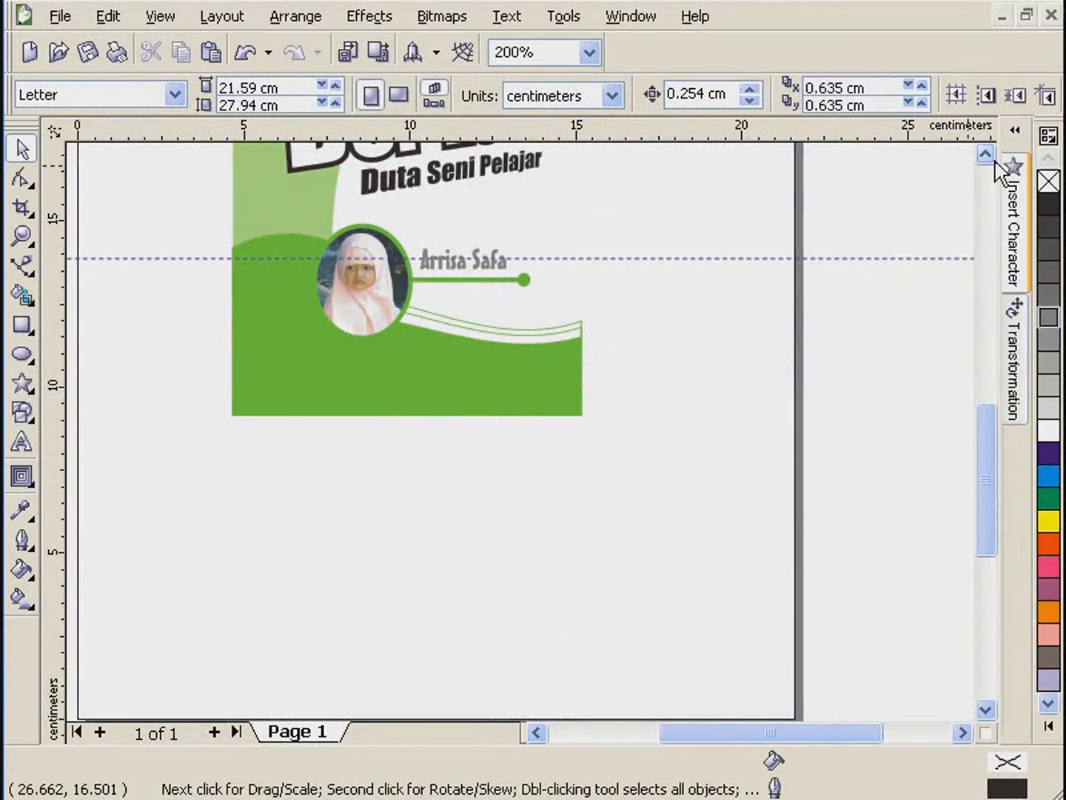
scroll(995, 163, up, 3)
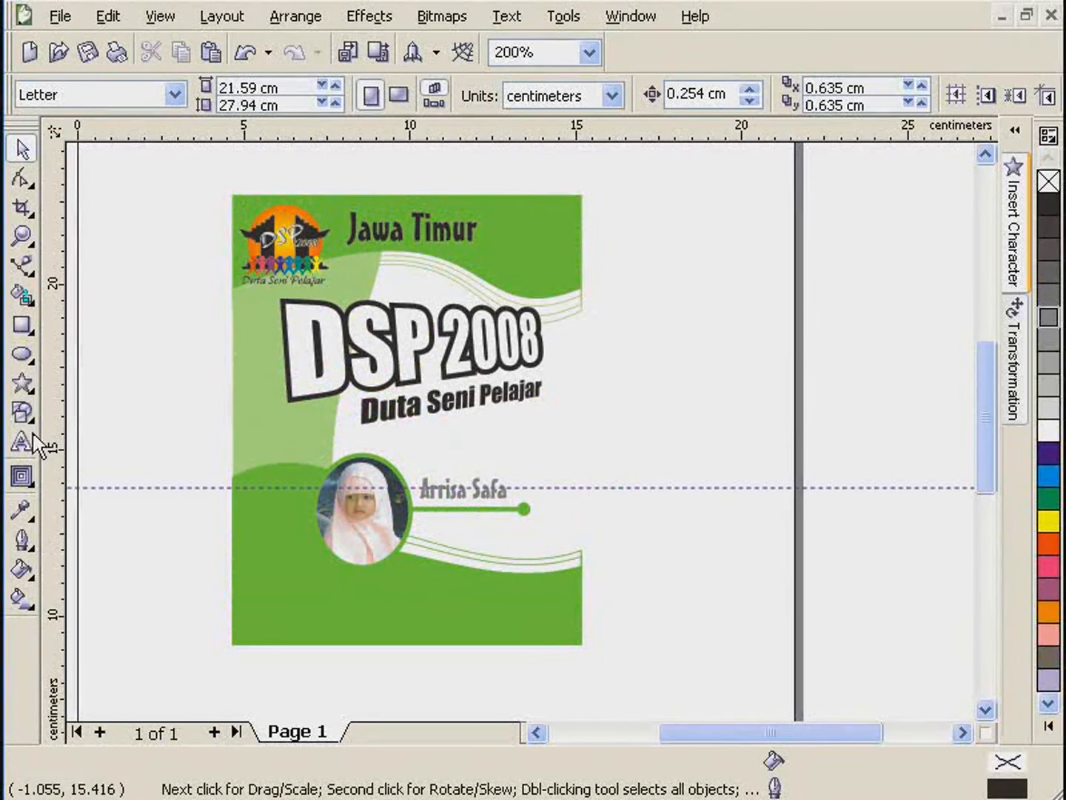
- Draw a basic heart shape about 1.0 by 1.09 cm on the green area to the lower left of the photo
click(30, 417)
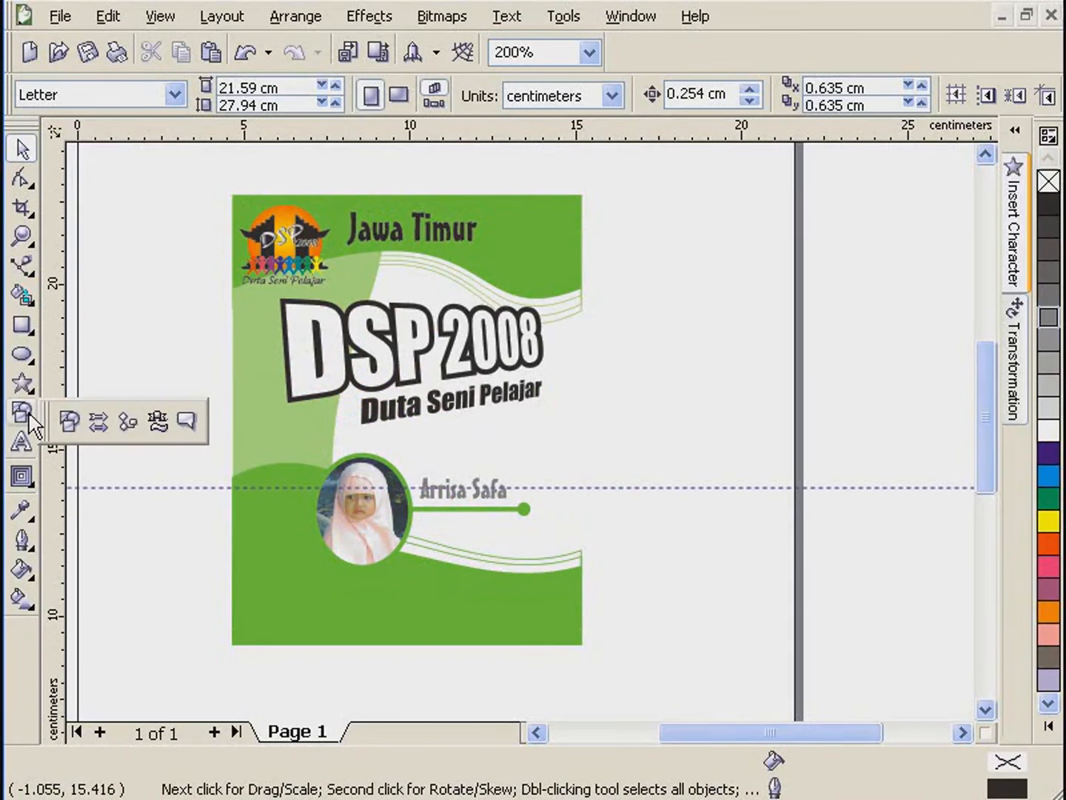
click(70, 422)
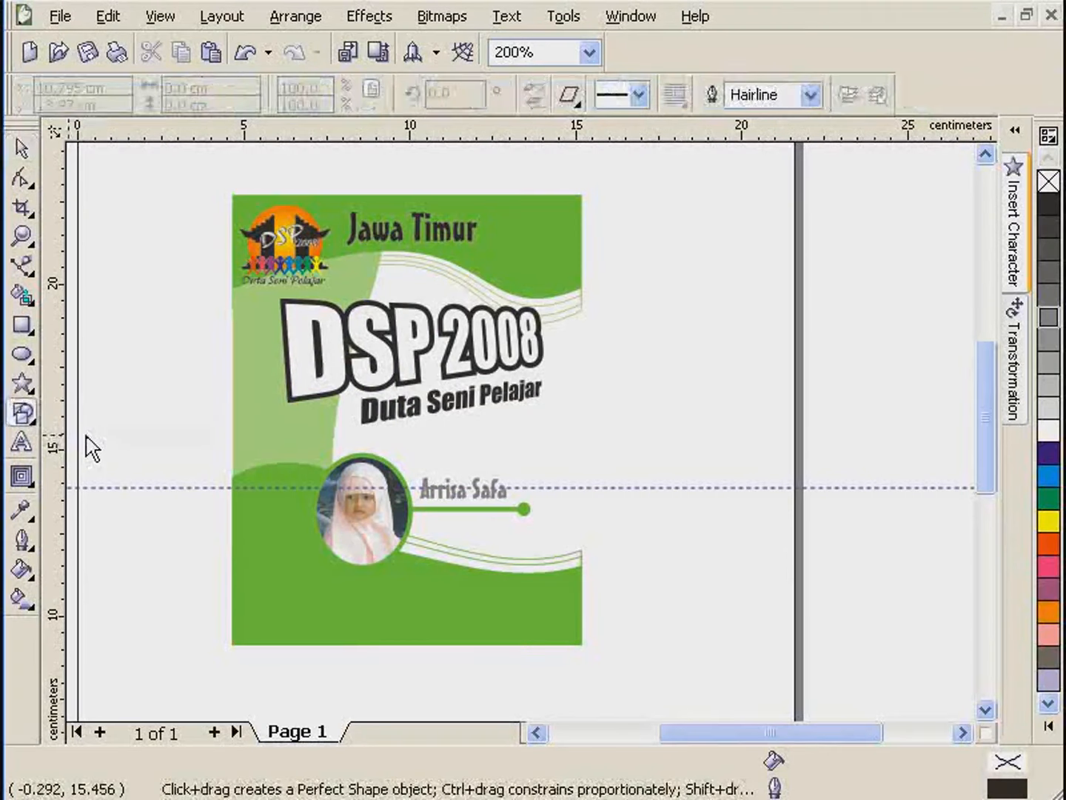
click(572, 97)
click(612, 223)
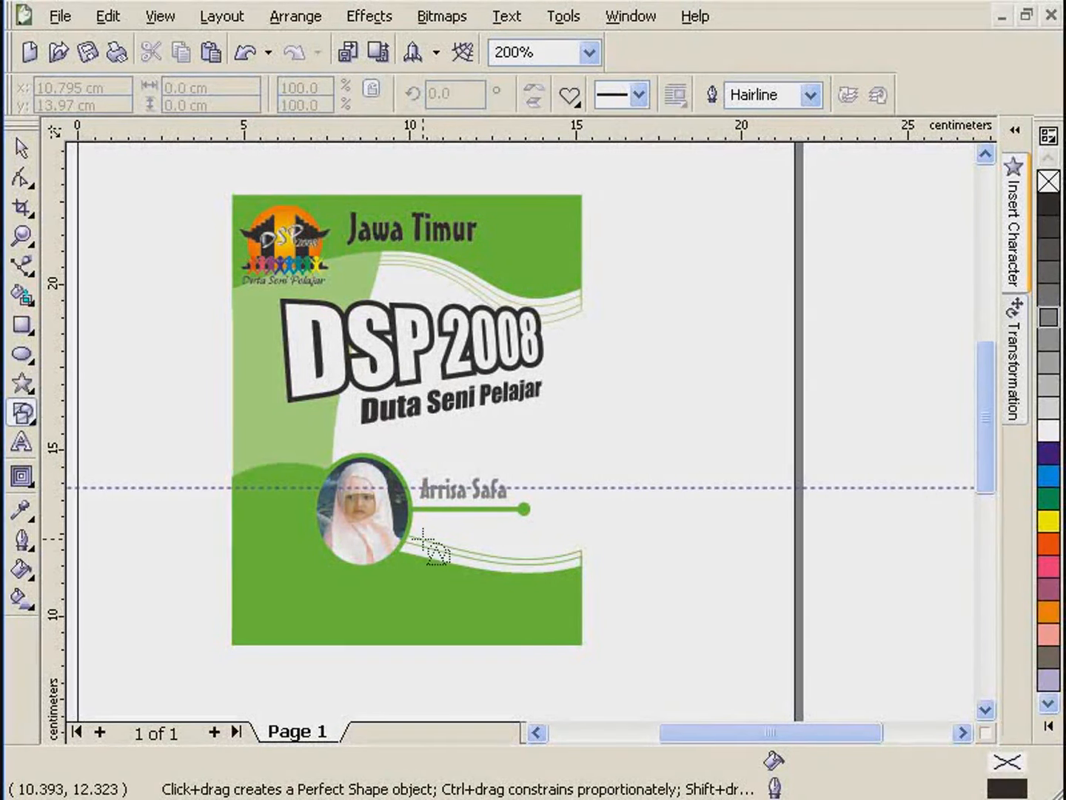
drag(271, 541, 302, 578)
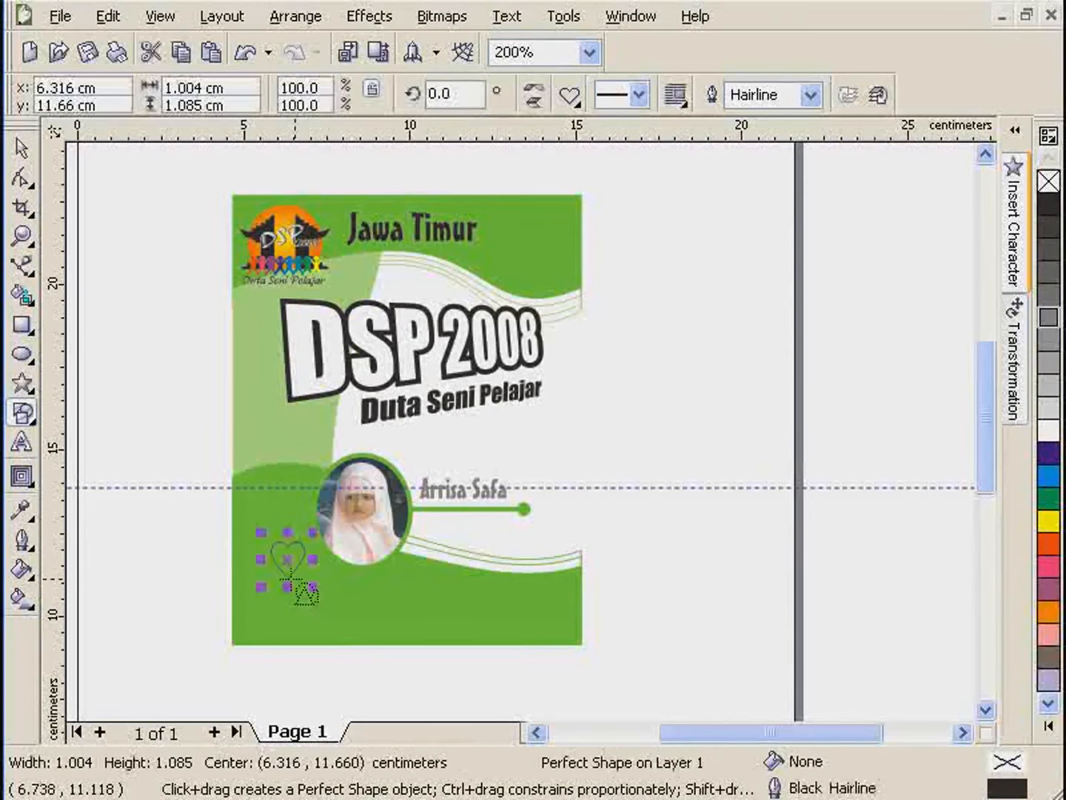
- Give the heart a two-color radial fountain fill from light pink to white, with the highlight offset toward its upper right
scroll(523, 441, up, 2)
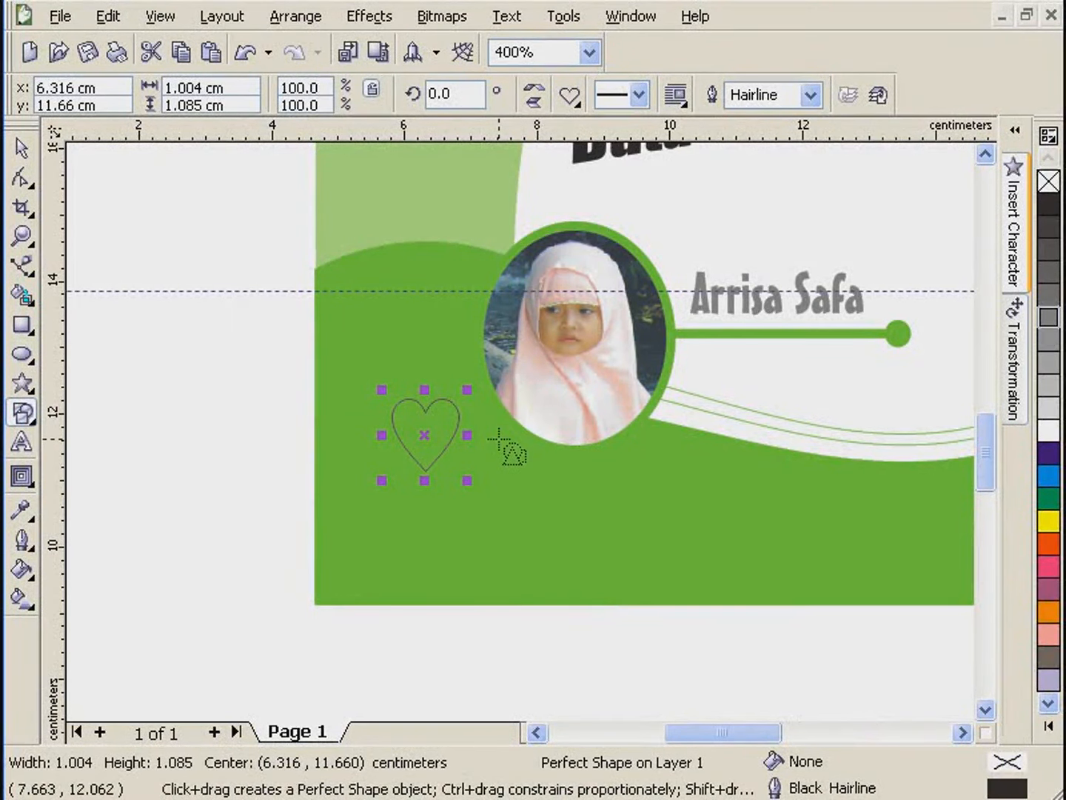
key(F11)
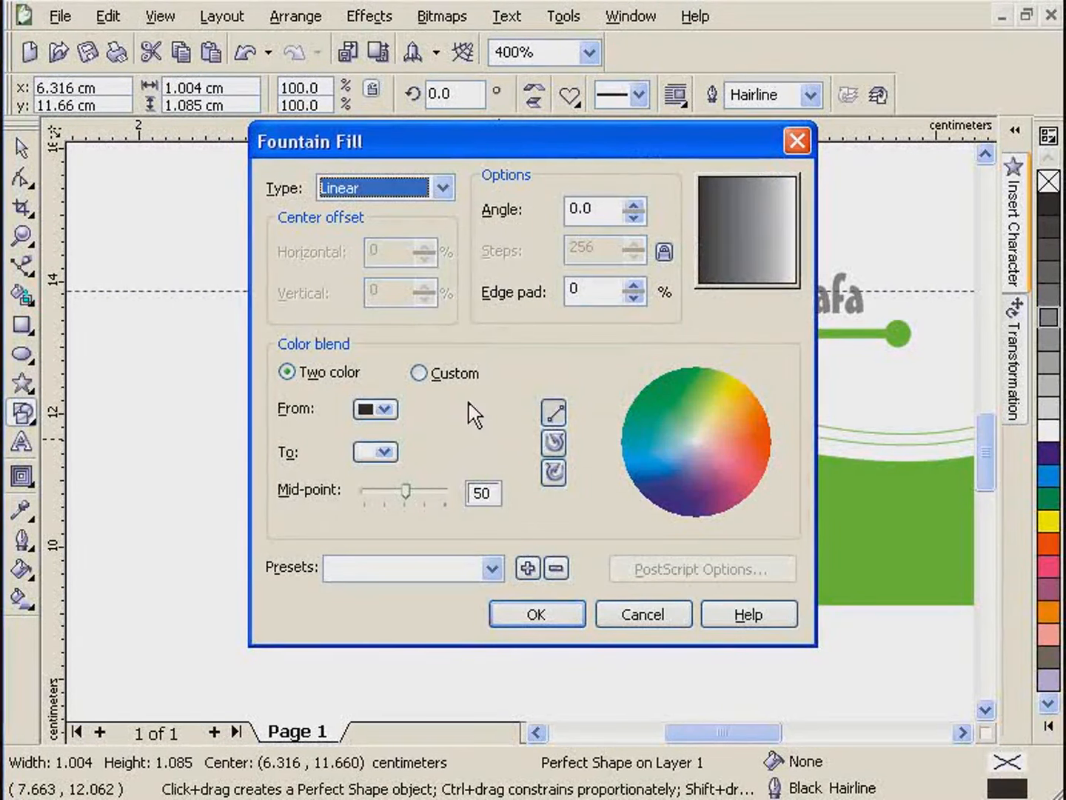
click(378, 416)
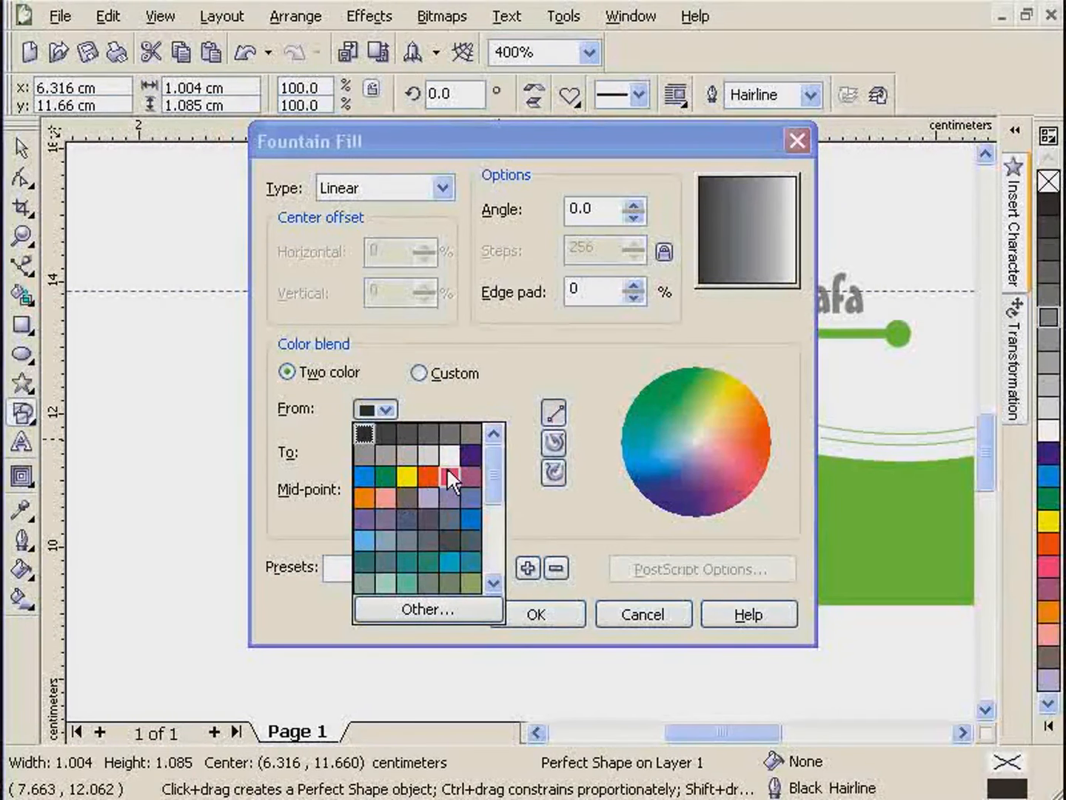
click(383, 491)
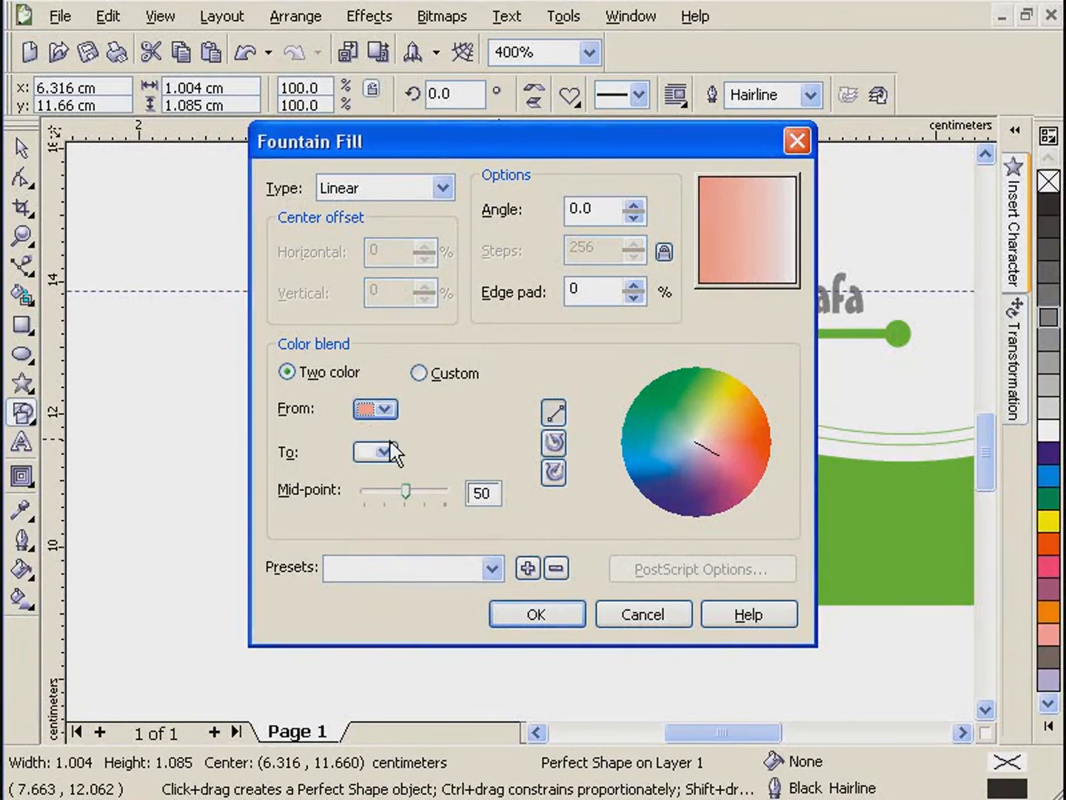
click(444, 190)
click(392, 232)
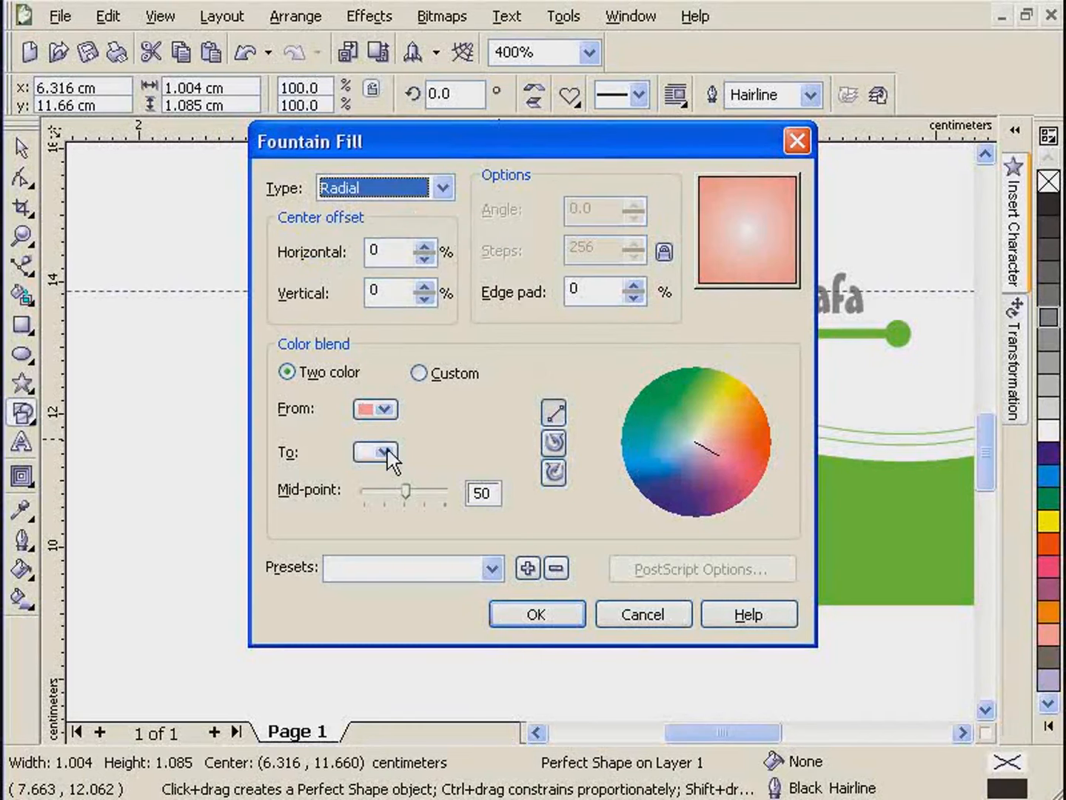
click(763, 218)
click(564, 612)
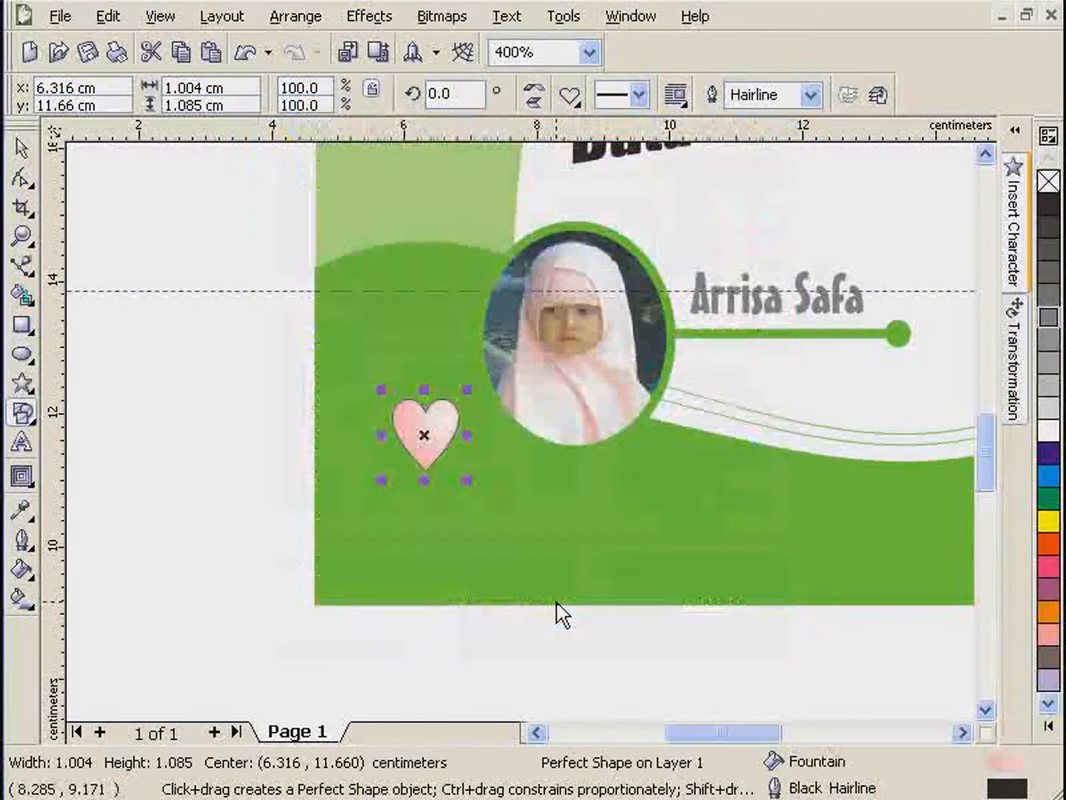
- Remove the heart's outline and deselect it
right_click(1049, 181)
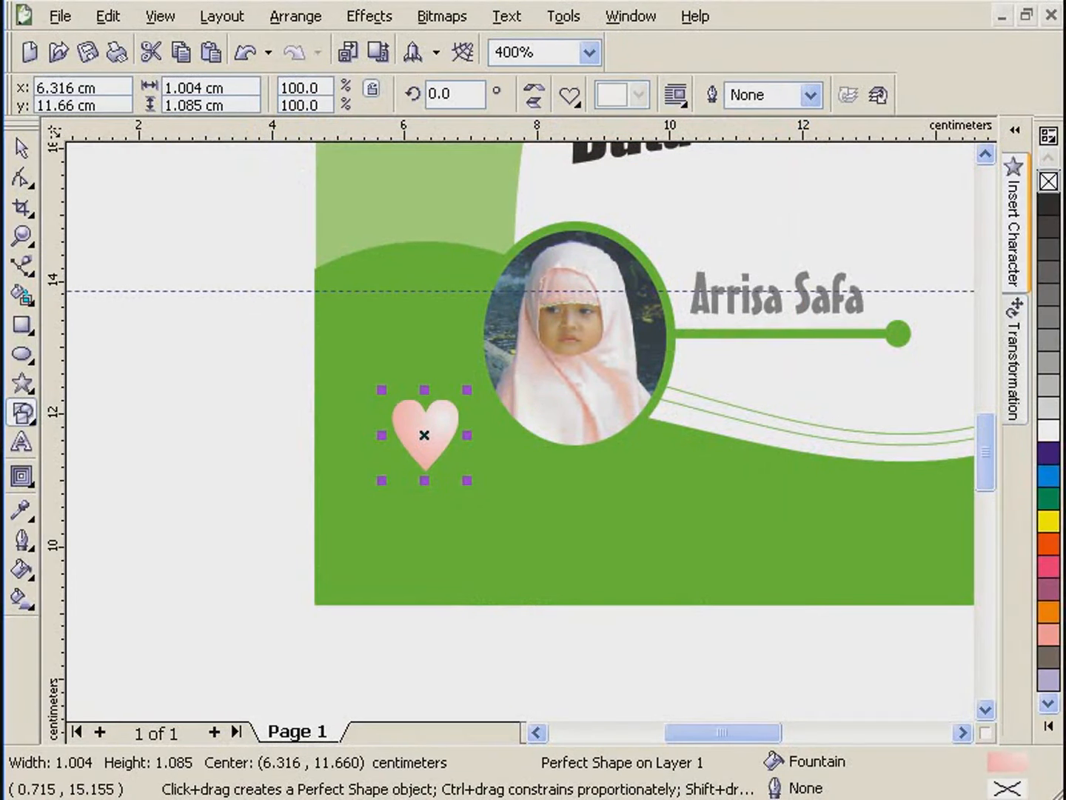
click(15, 151)
click(191, 274)
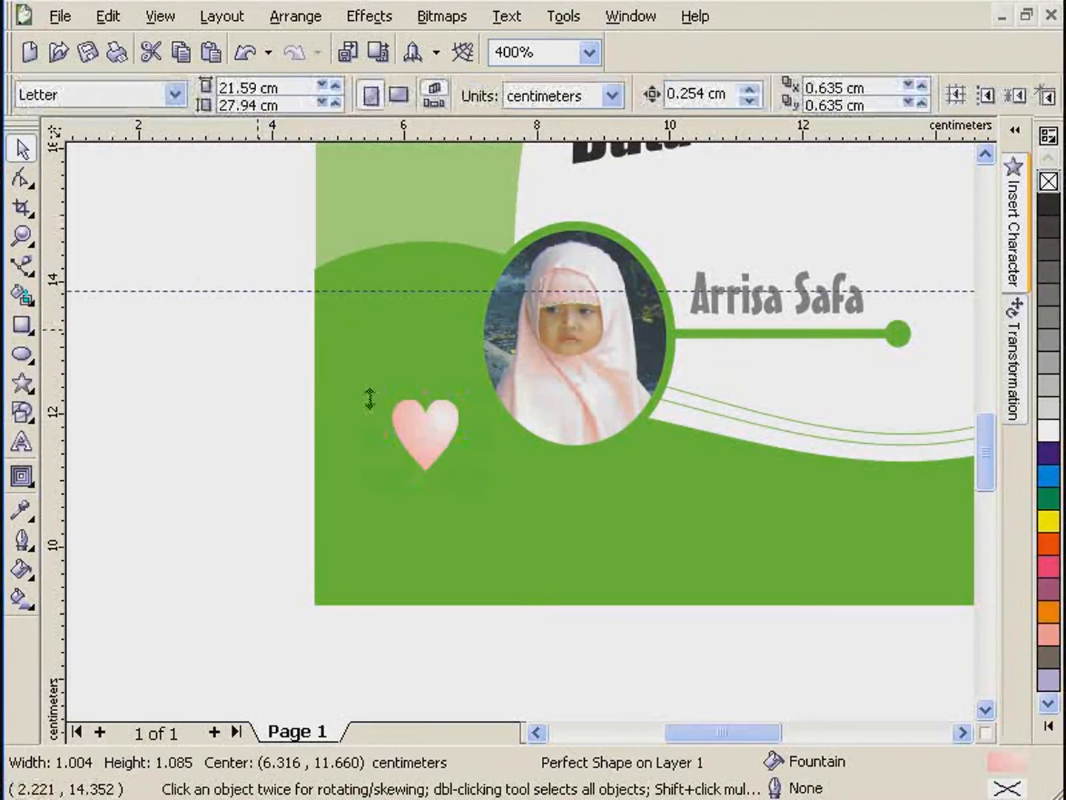
- Scale the heart to 59.4% and place two copies, one at the photo's upper left and one right of it below the line
click(424, 430)
drag(466, 390, 714, 366)
right_click(488, 208)
right_click(714, 367)
scroll(730, 386, down, 2)
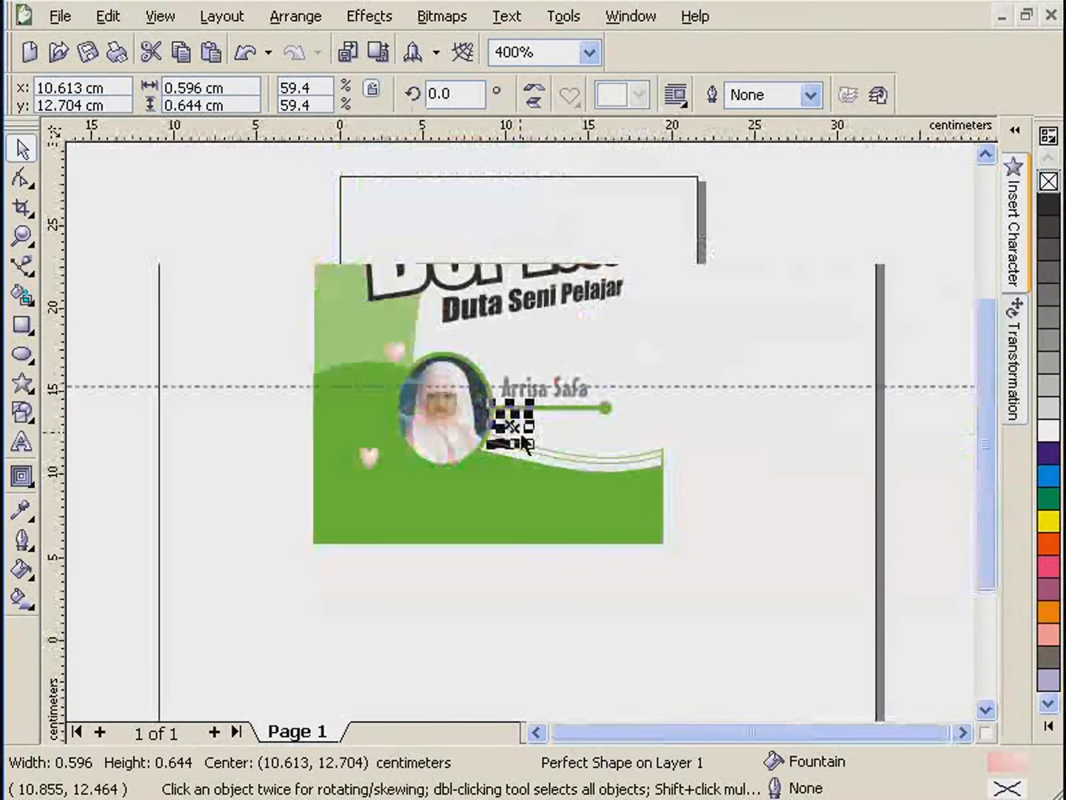
- Draw a five-sided polygon about 1.34 by 1.27 cm on the white area just above the end of the name
scroll(522, 434, up, 1)
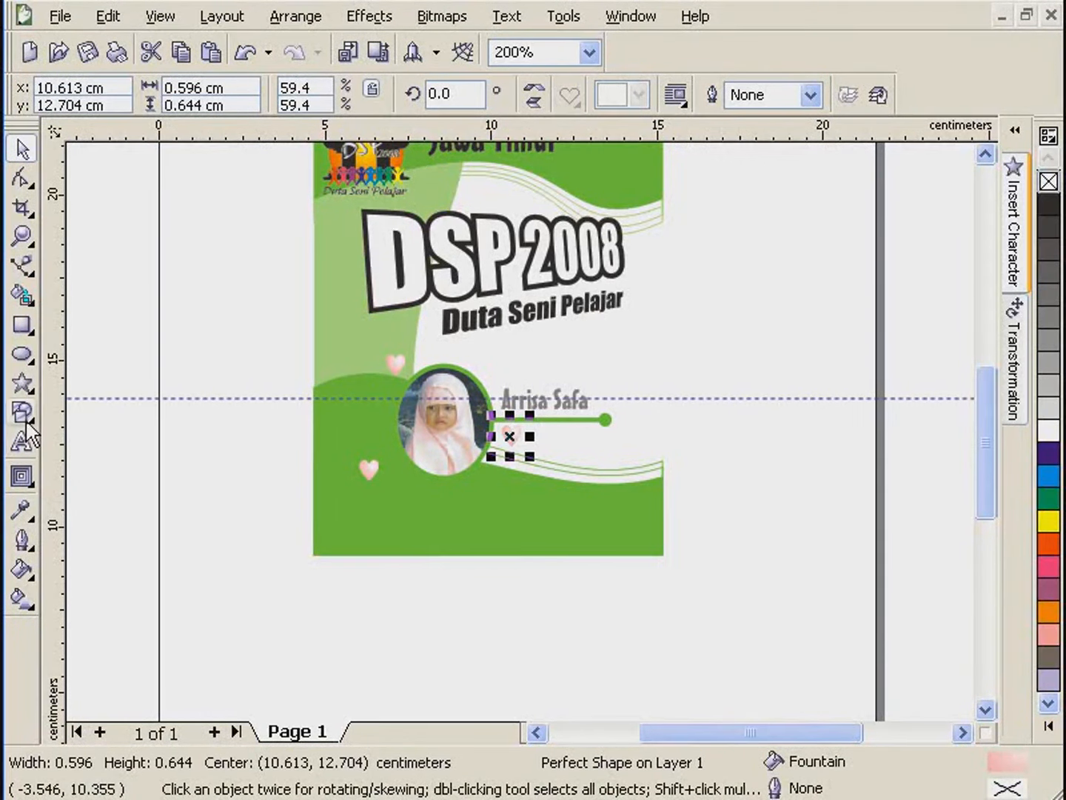
click(23, 411)
mouse_move(24, 387)
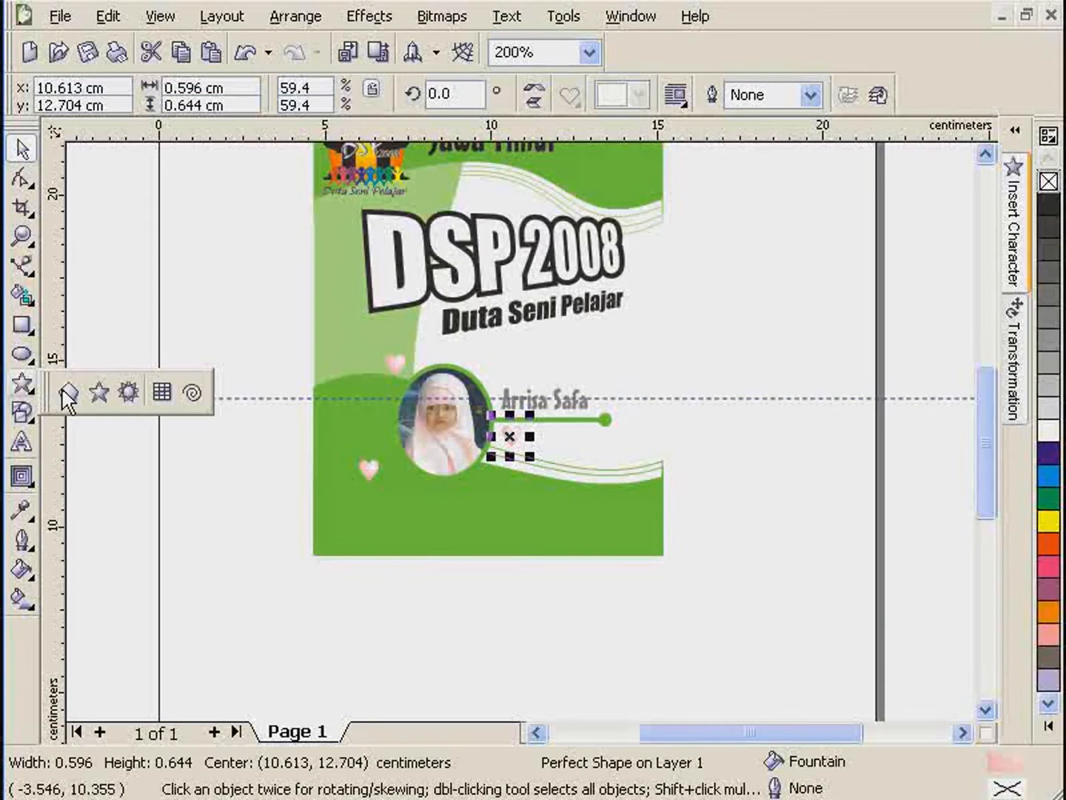
click(69, 394)
drag(598, 351, 643, 390)
- Distort the pentagon by pushing and pulling from its center until its sides form rounded flower petals
click(21, 490)
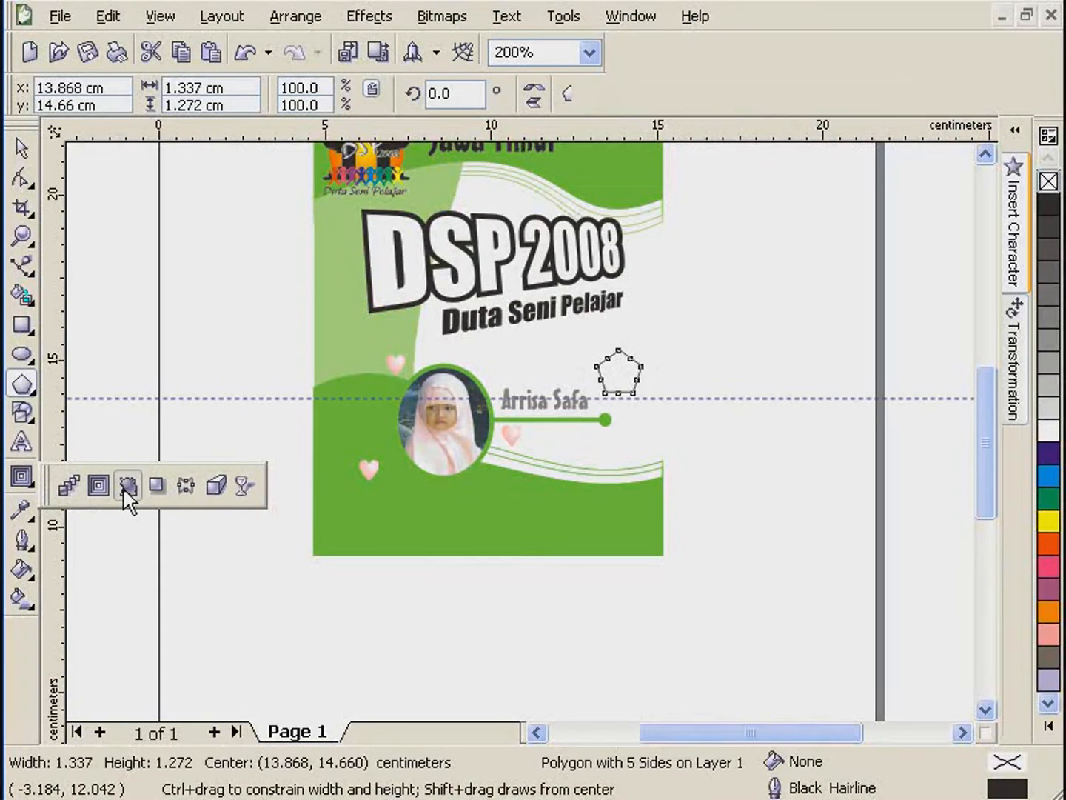
click(124, 488)
drag(623, 374, 554, 372)
click(21, 150)
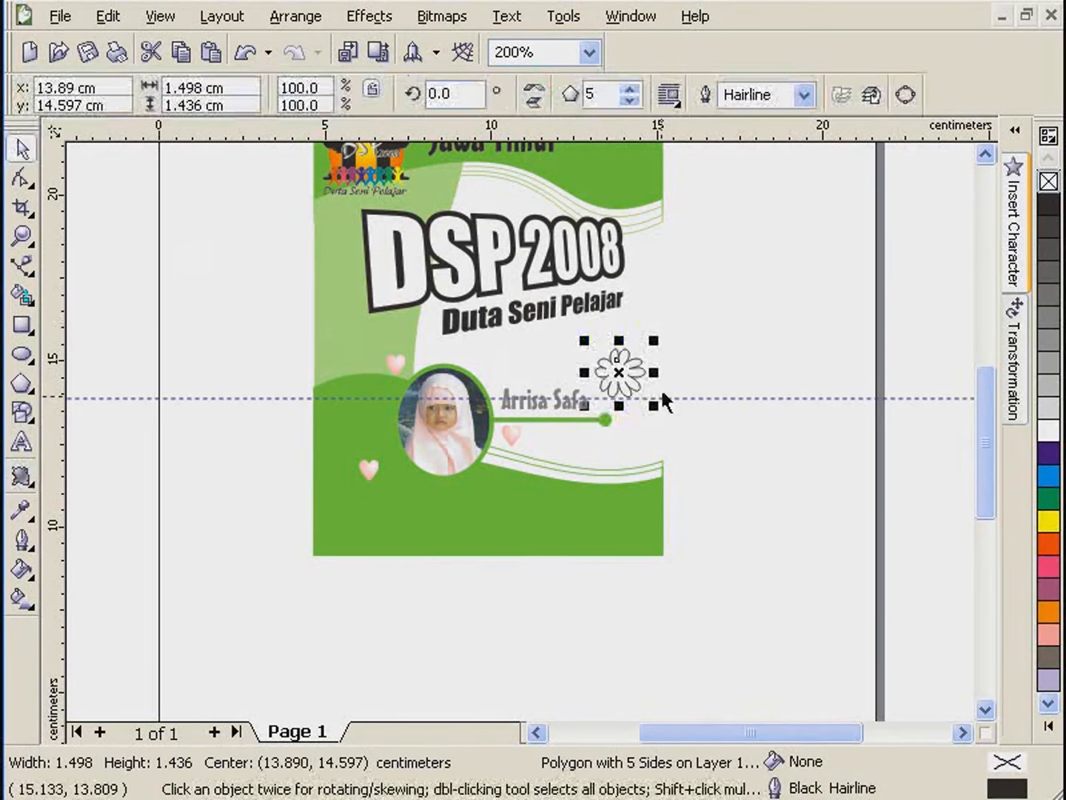
- Move the flower up below the subtitle and add a concentric copy scaled to 76.2%
click(688, 345)
scroll(687, 345, up, 1)
drag(389, 505, 383, 437)
mouse_move(430, 484)
mouse_down()
mouse_move(423, 475)
mouse_move(437, 481)
mouse_up()
scroll(443, 474, up, 2)
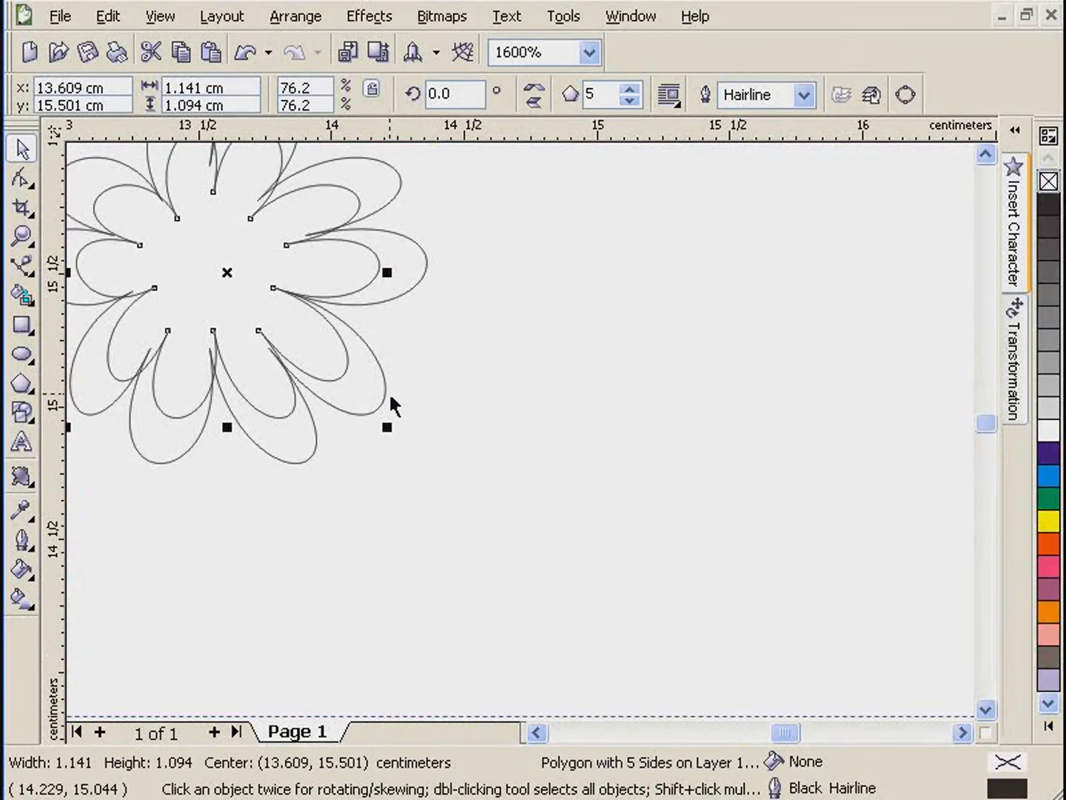
- Fill the inner flower with Powder Blue and the larger outer flower with Pastel Blue
click(1051, 727)
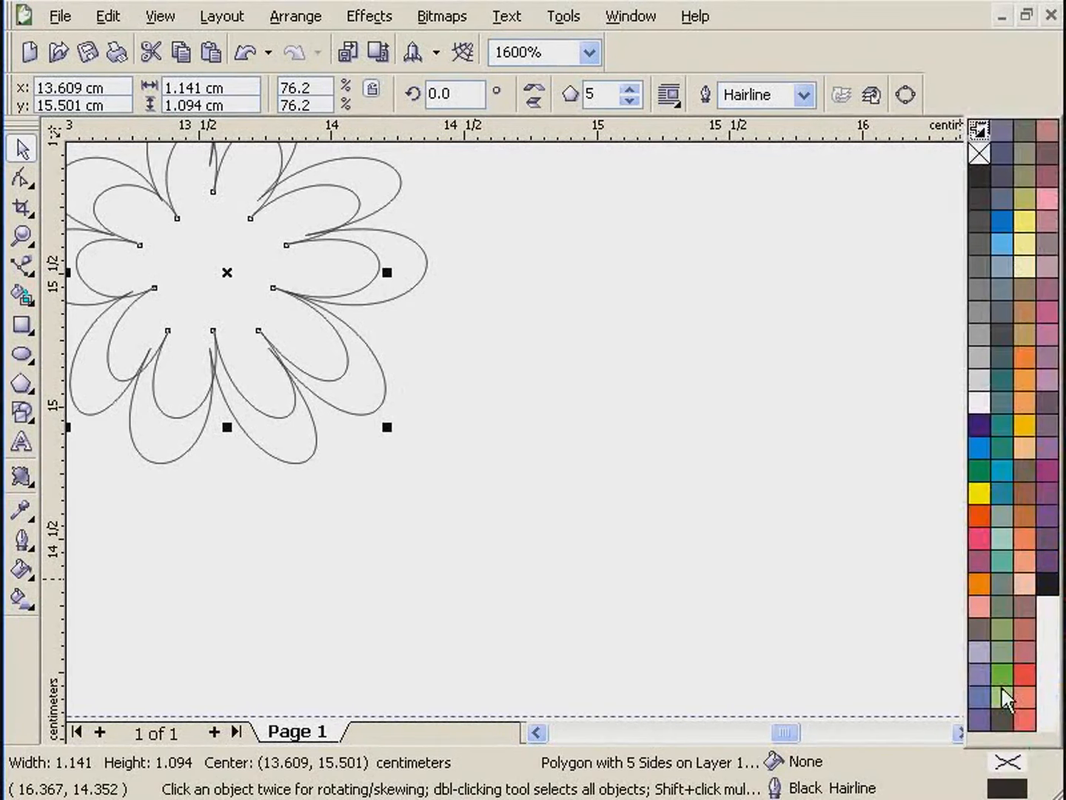
click(980, 650)
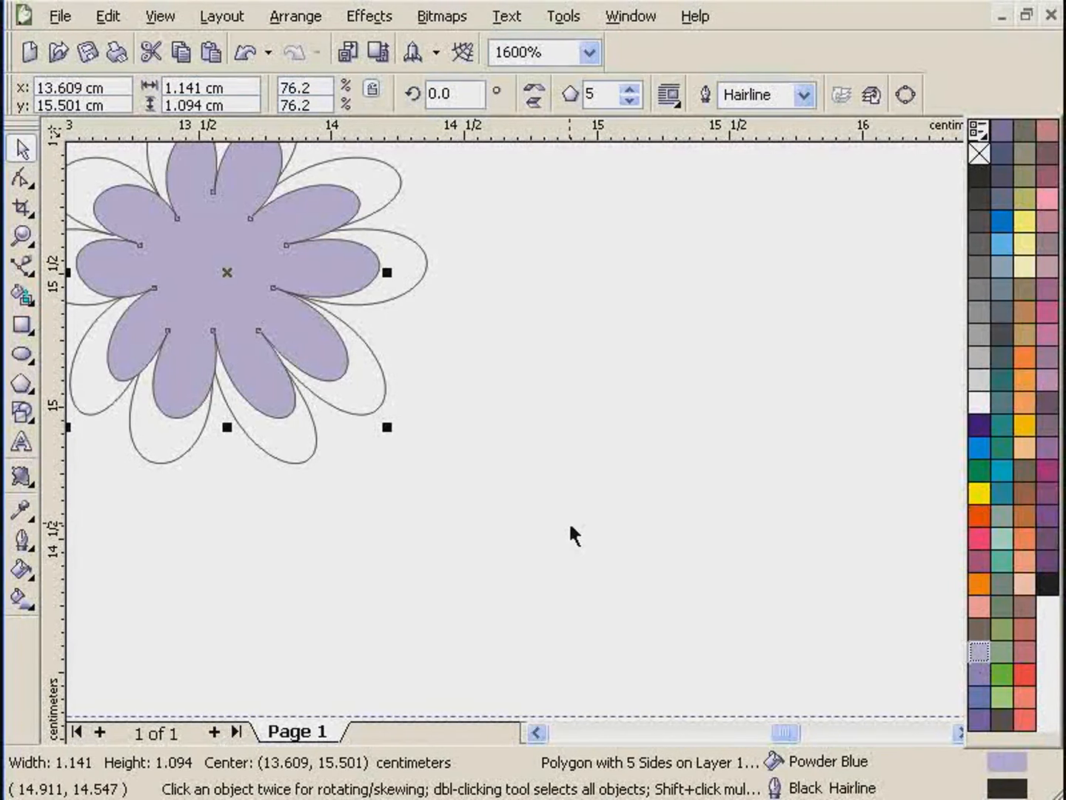
click(369, 414)
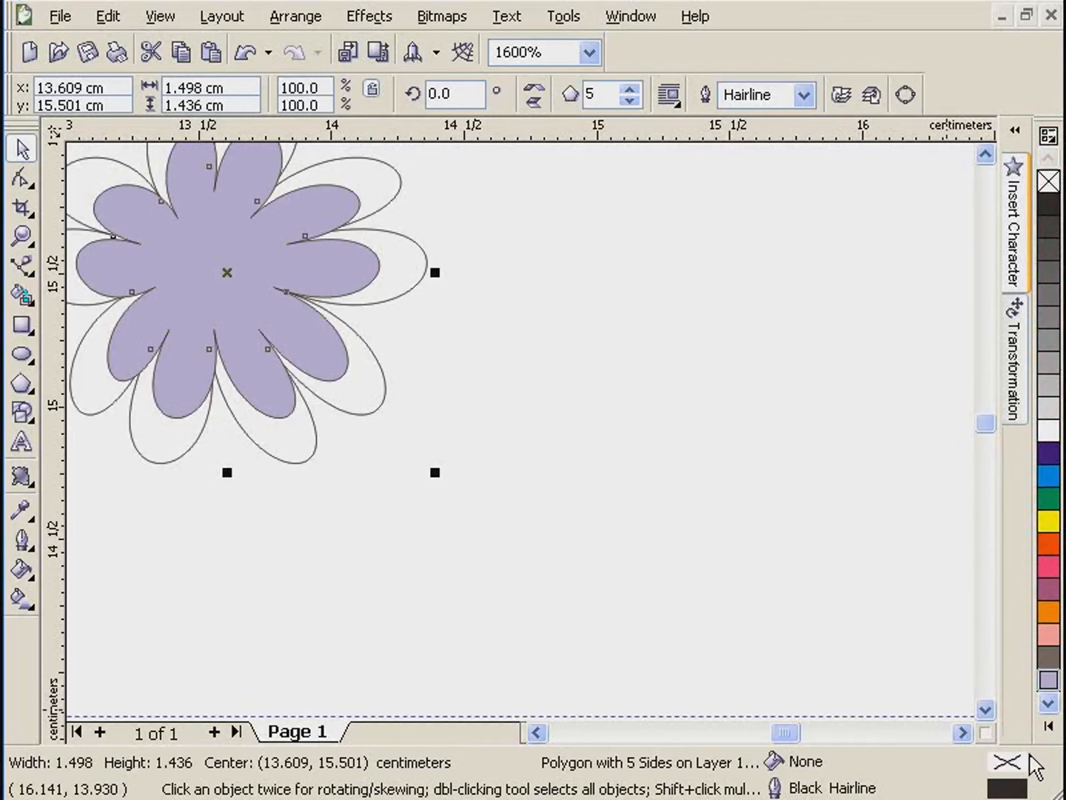
click(1049, 726)
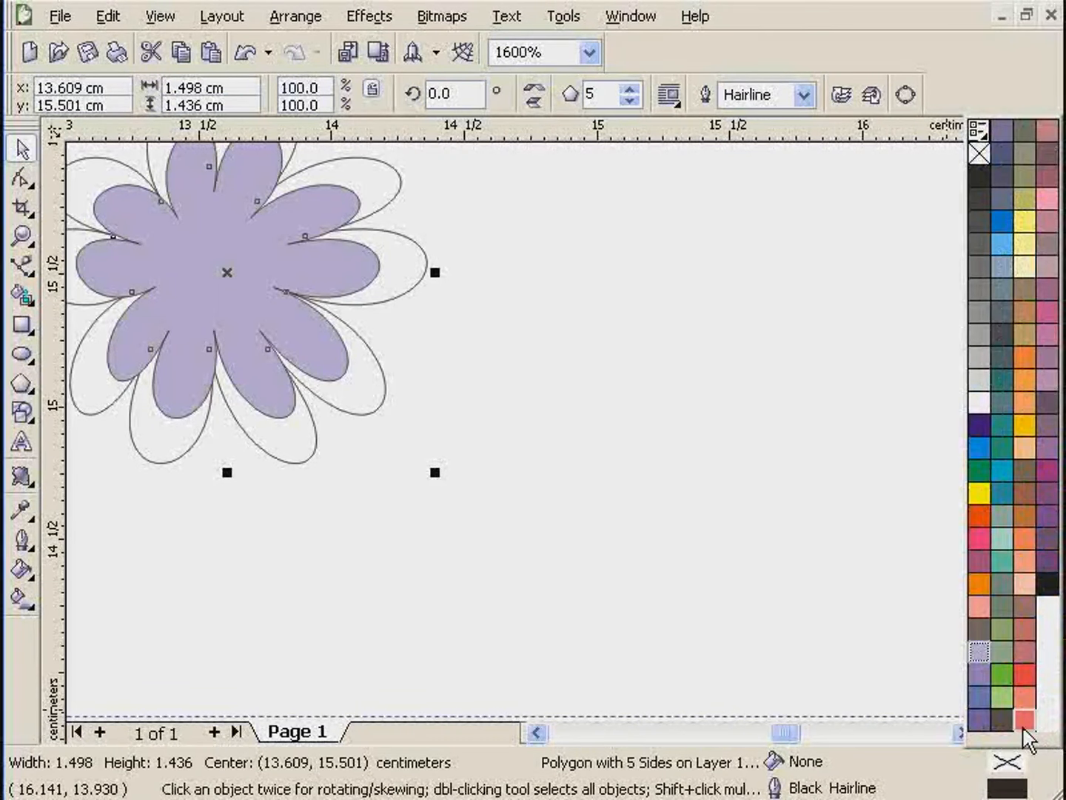
click(985, 674)
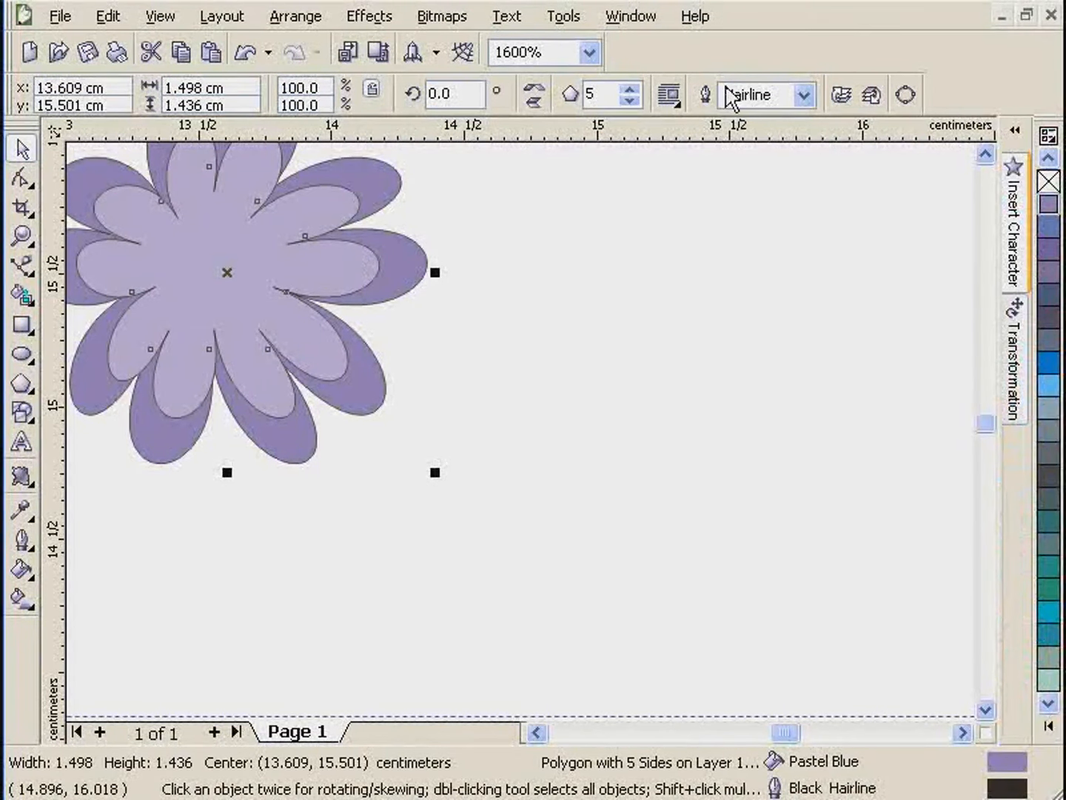
- Remove the outlines from both the outer and inner flowers and deselect them
right_click(1050, 183)
click(366, 279)
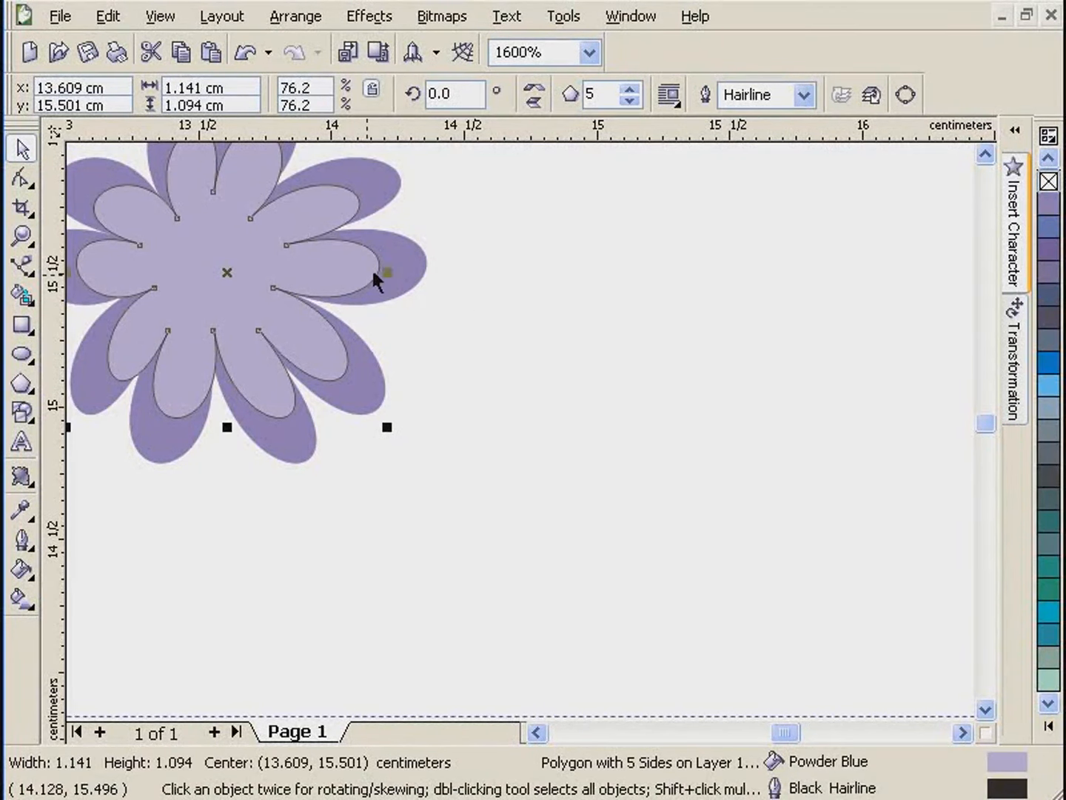
right_click(1050, 183)
click(664, 303)
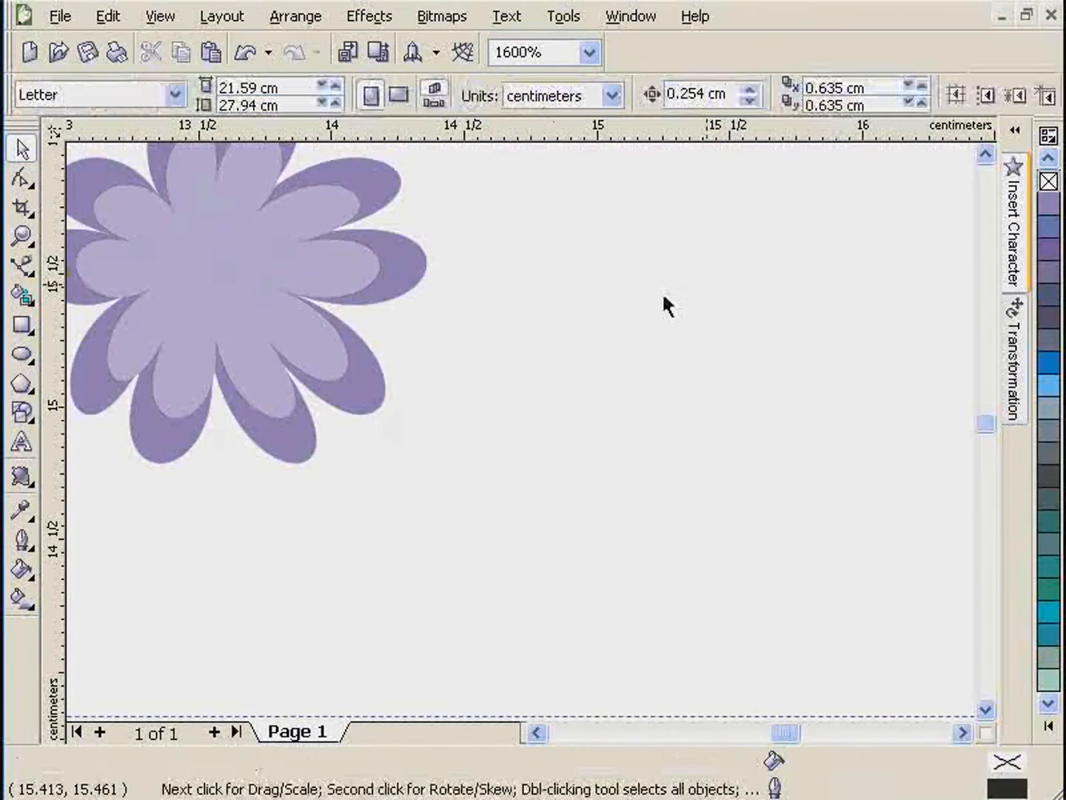
- Shrink the two-tone flower and place copies at the lower wave's right end and above the 8 of the DSP 2008 title
scroll(519, 443, down, 2)
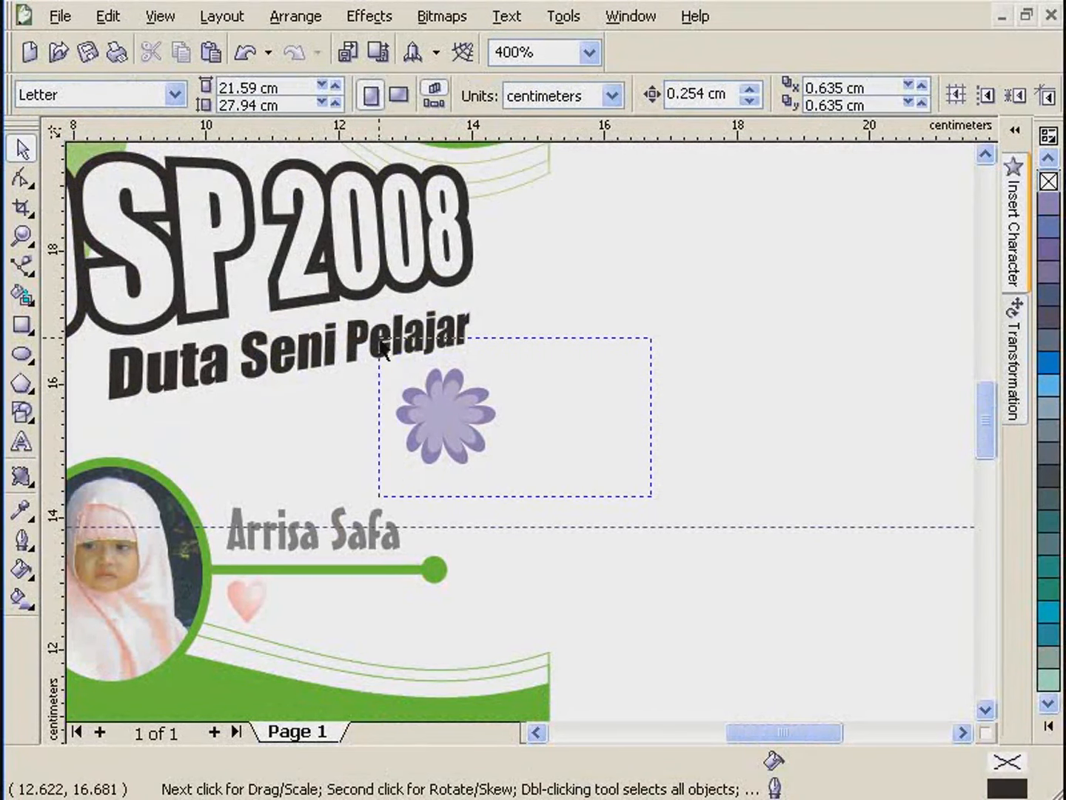
drag(380, 341, 379, 338)
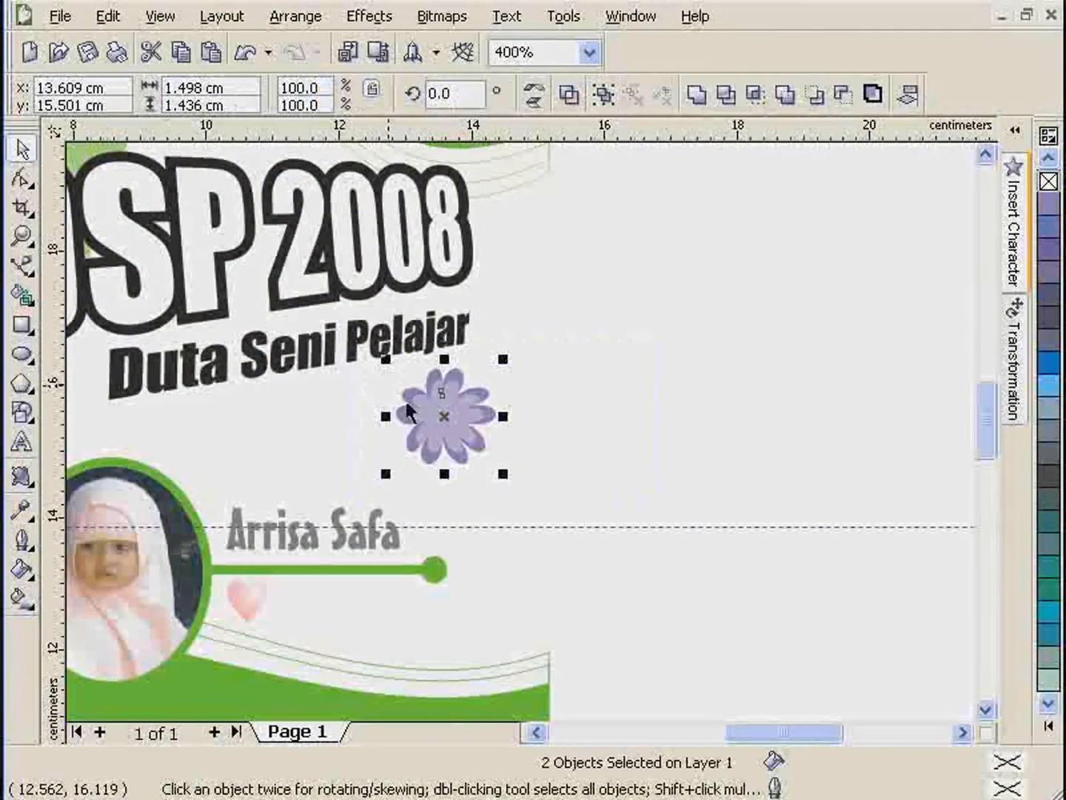
click(447, 425)
drag(448, 425, 482, 467)
drag(448, 418, 465, 183)
click(689, 323)
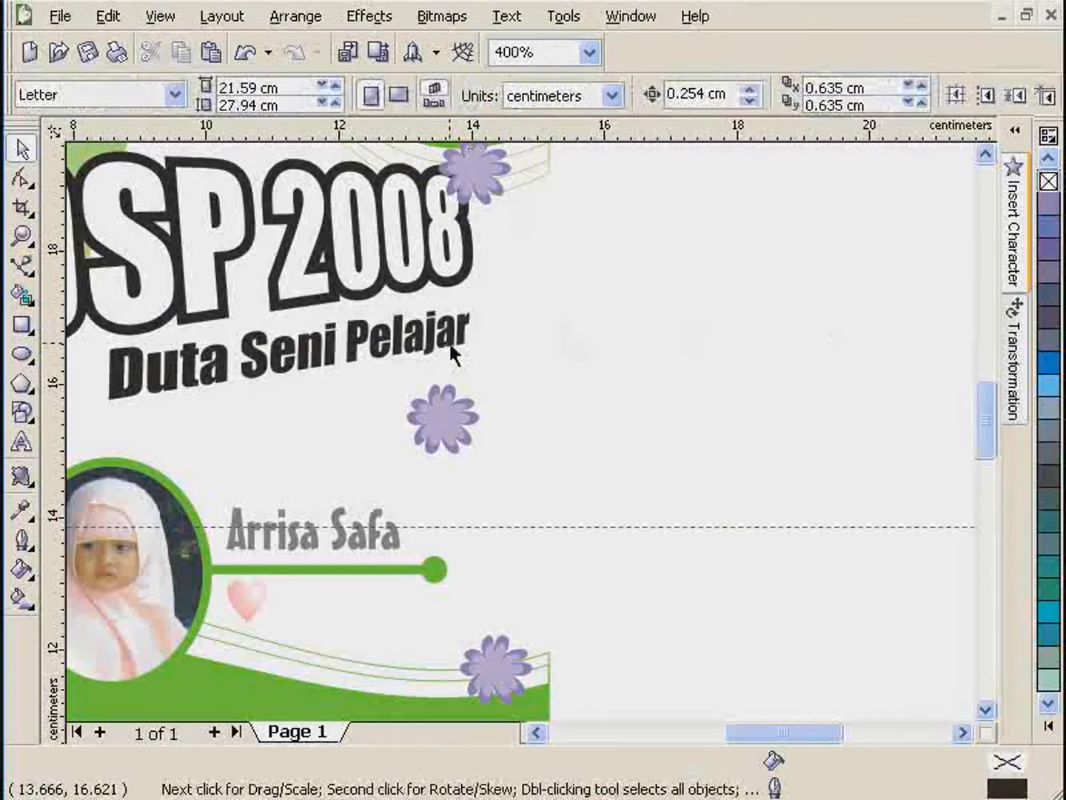
- Select every object of the finished card and place a duplicate of the whole design to its left
scroll(452, 352, down, 1)
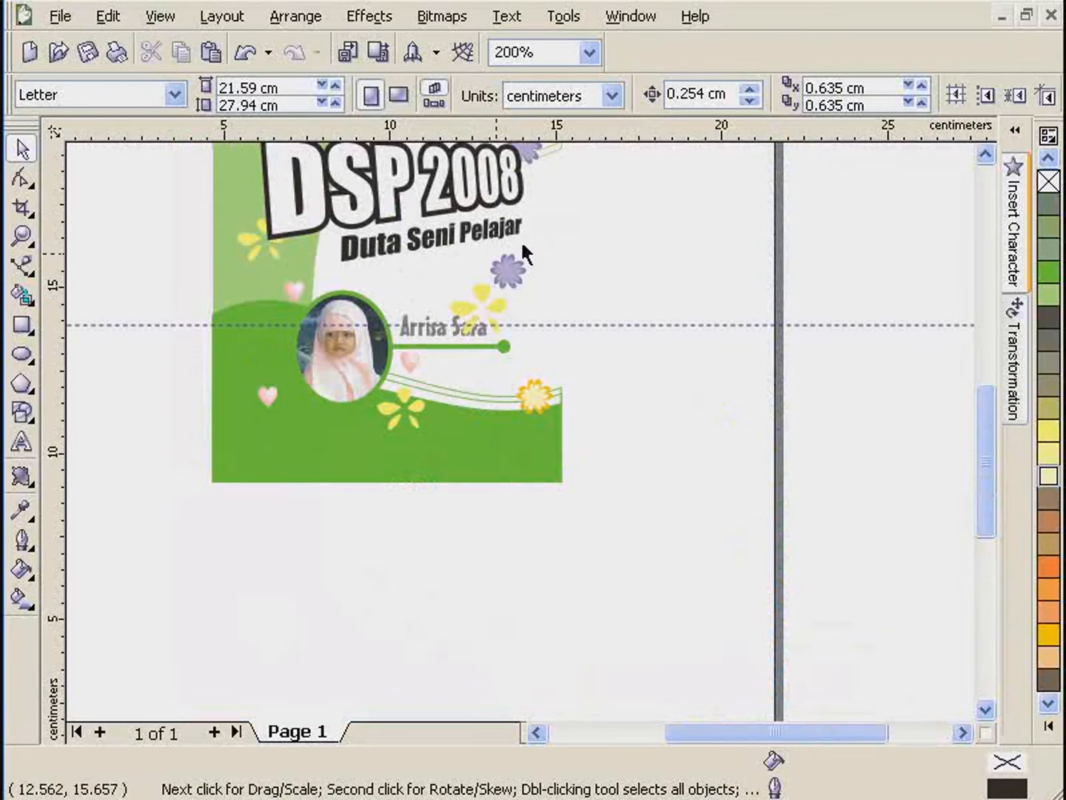
click(985, 155)
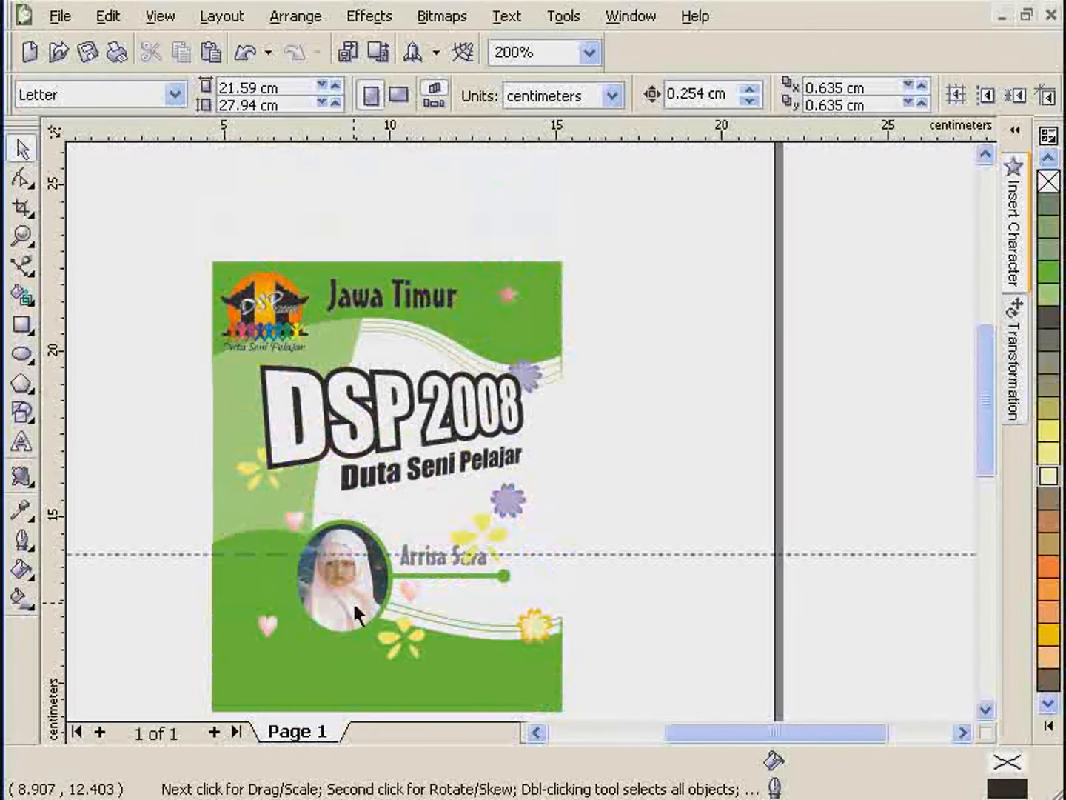
scroll(357, 668, up, 1)
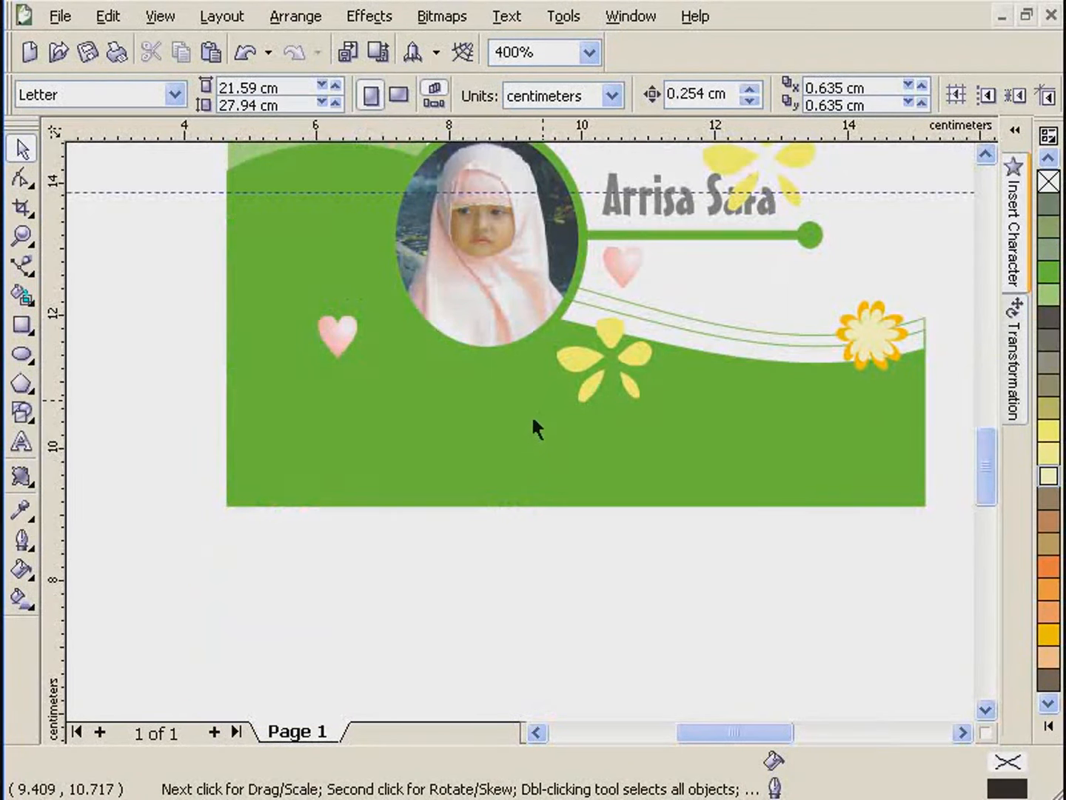
scroll(534, 428, down, 1)
click(986, 156)
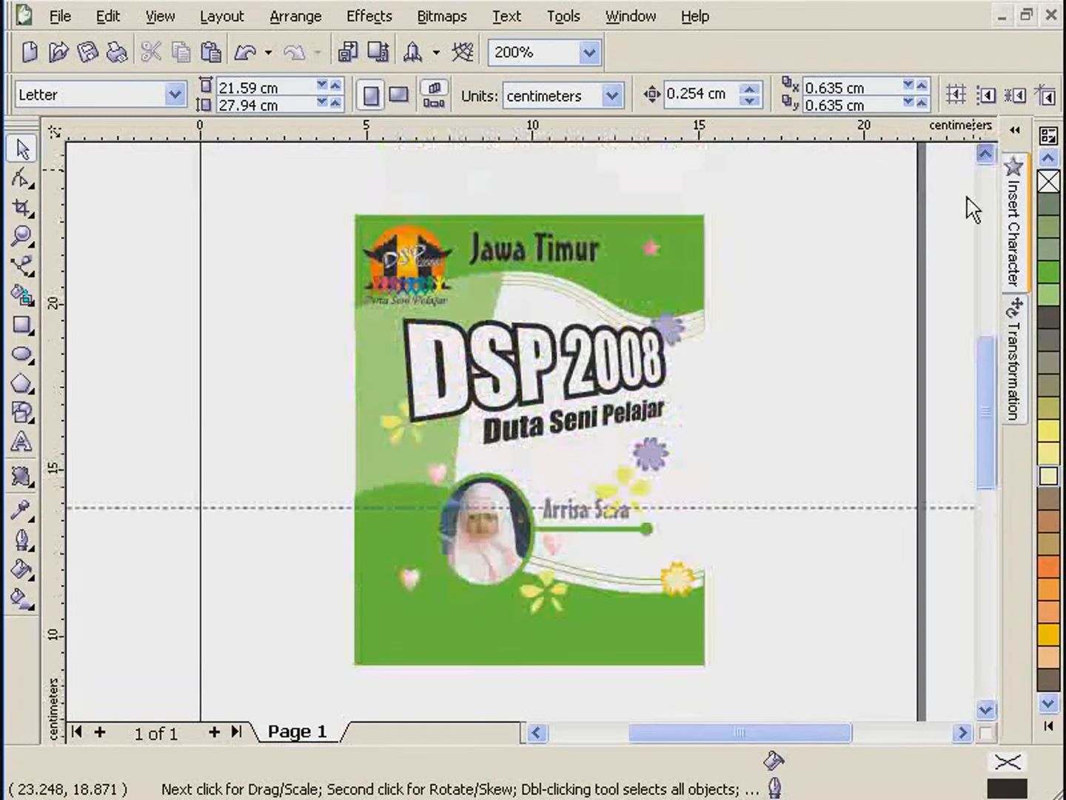
drag(741, 689, 301, 220)
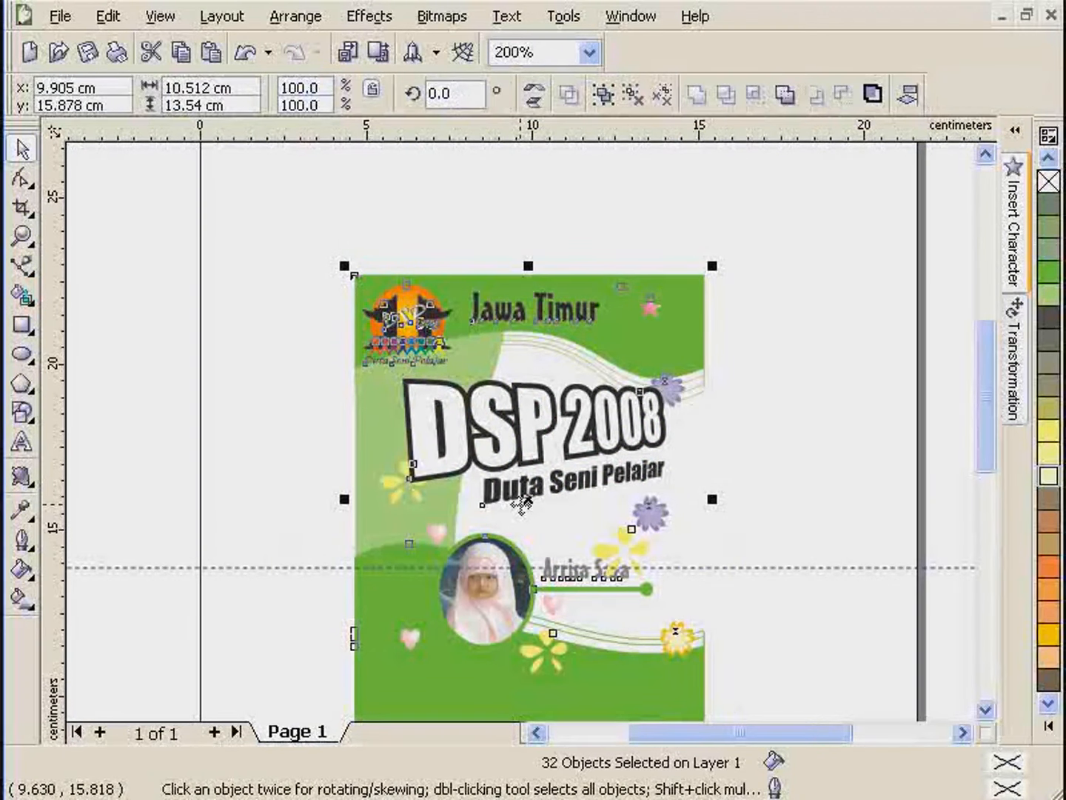
drag(520, 502, 126, 495)
- Fill the right-hand card's bottom wave, the wave behind the photo and the top wave with Pastel Blue
click(434, 710)
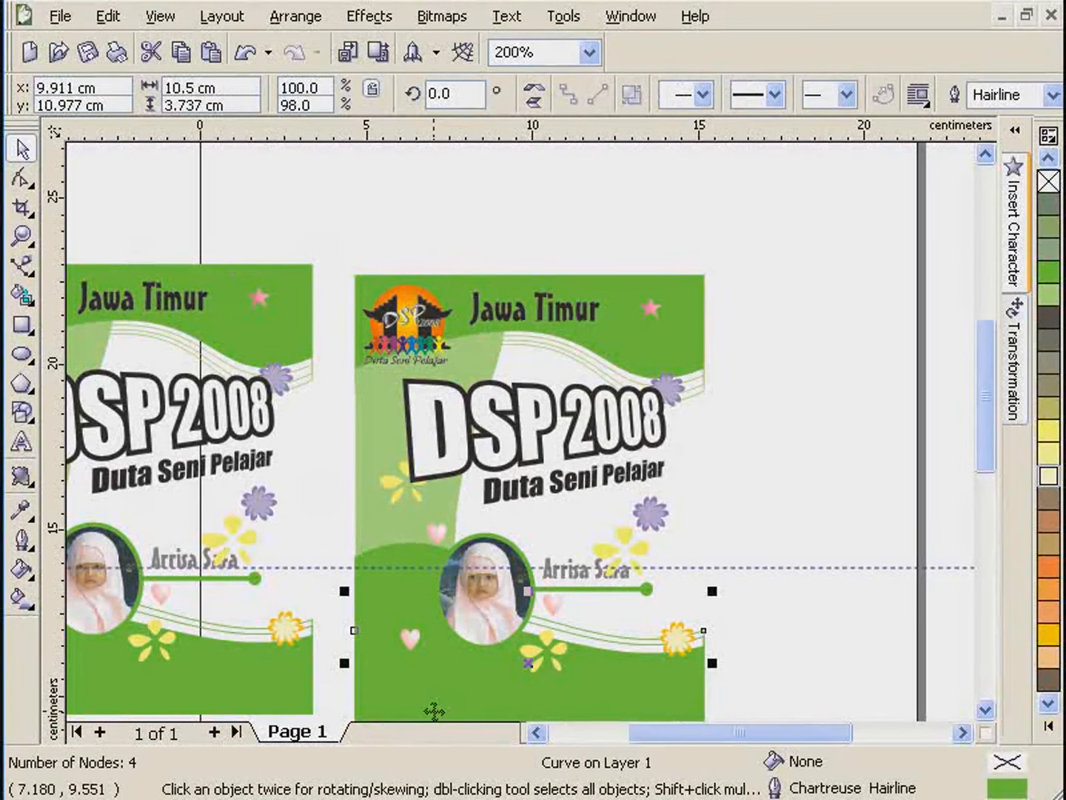
click(1050, 726)
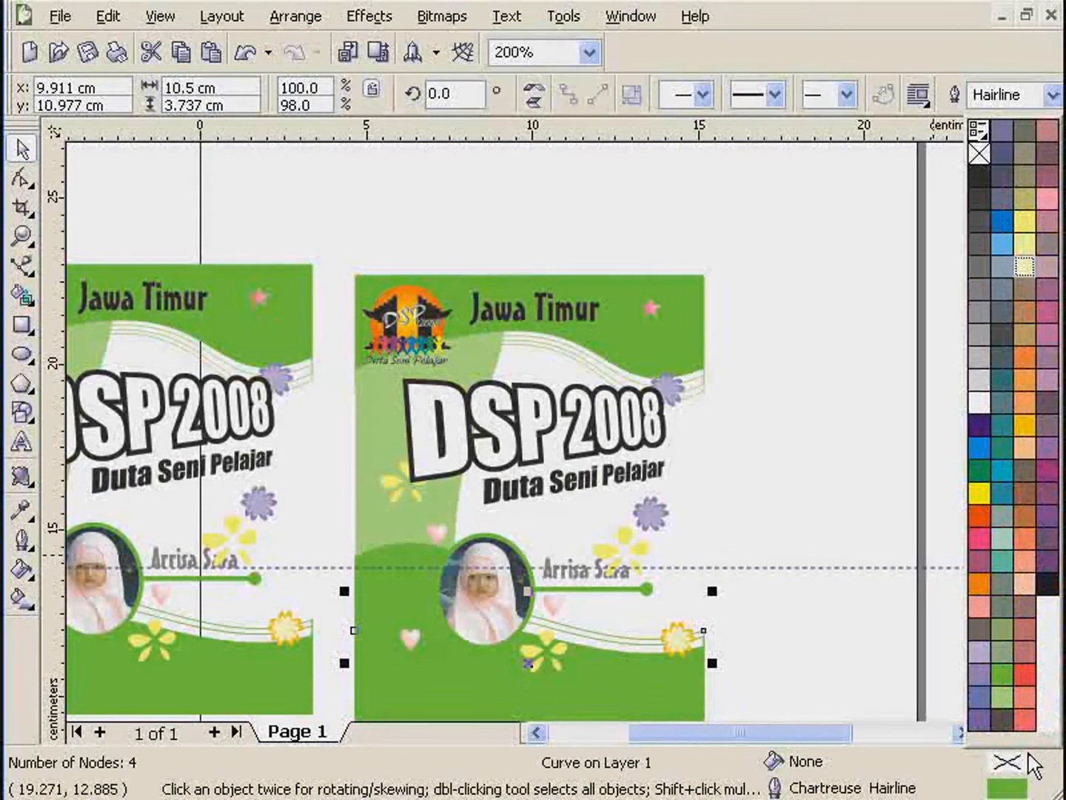
click(978, 668)
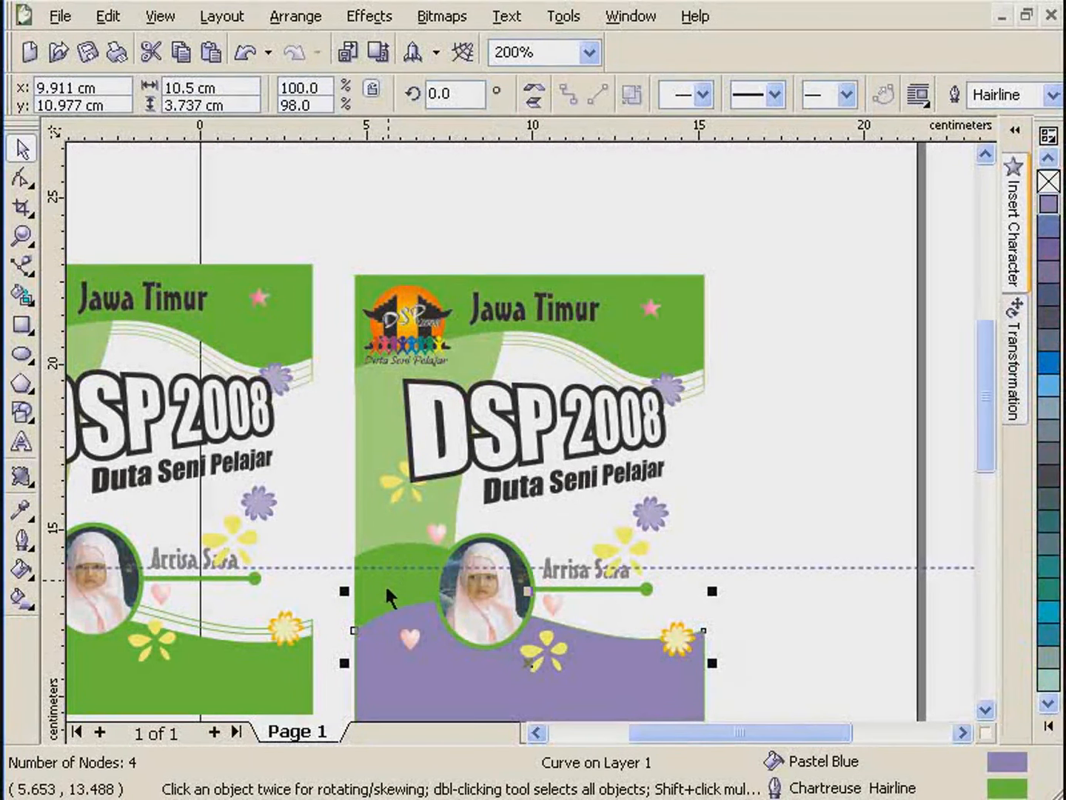
click(386, 585)
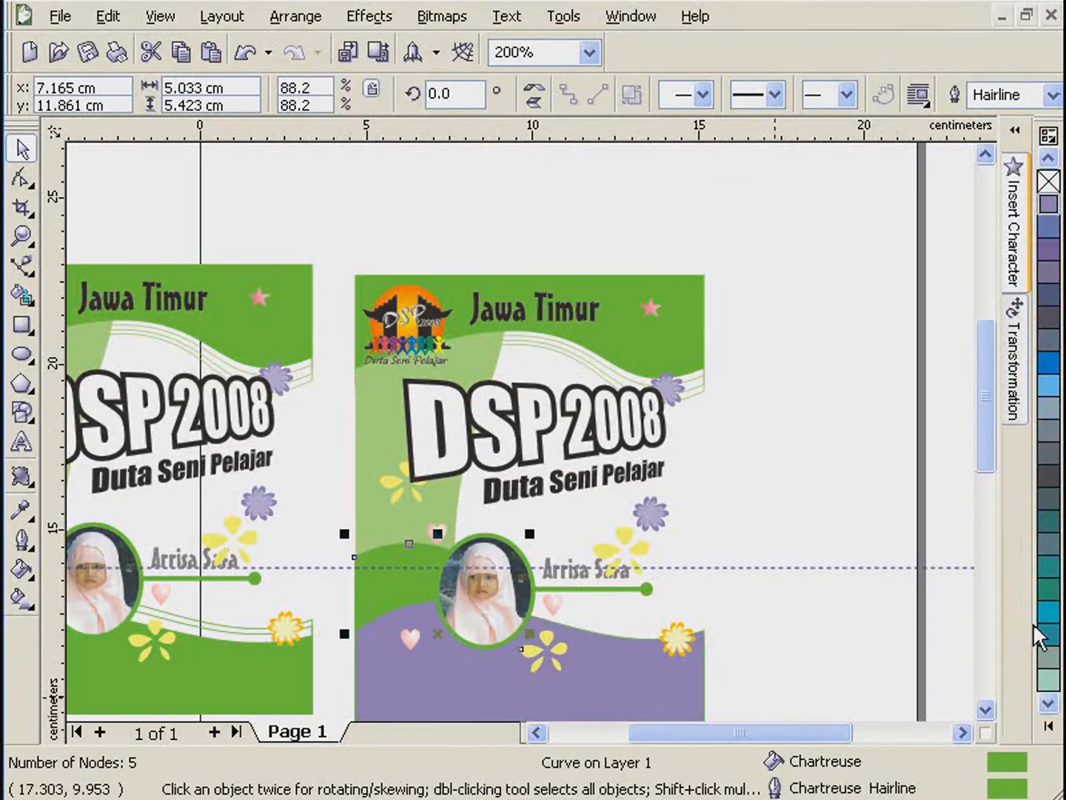
click(1050, 204)
click(652, 292)
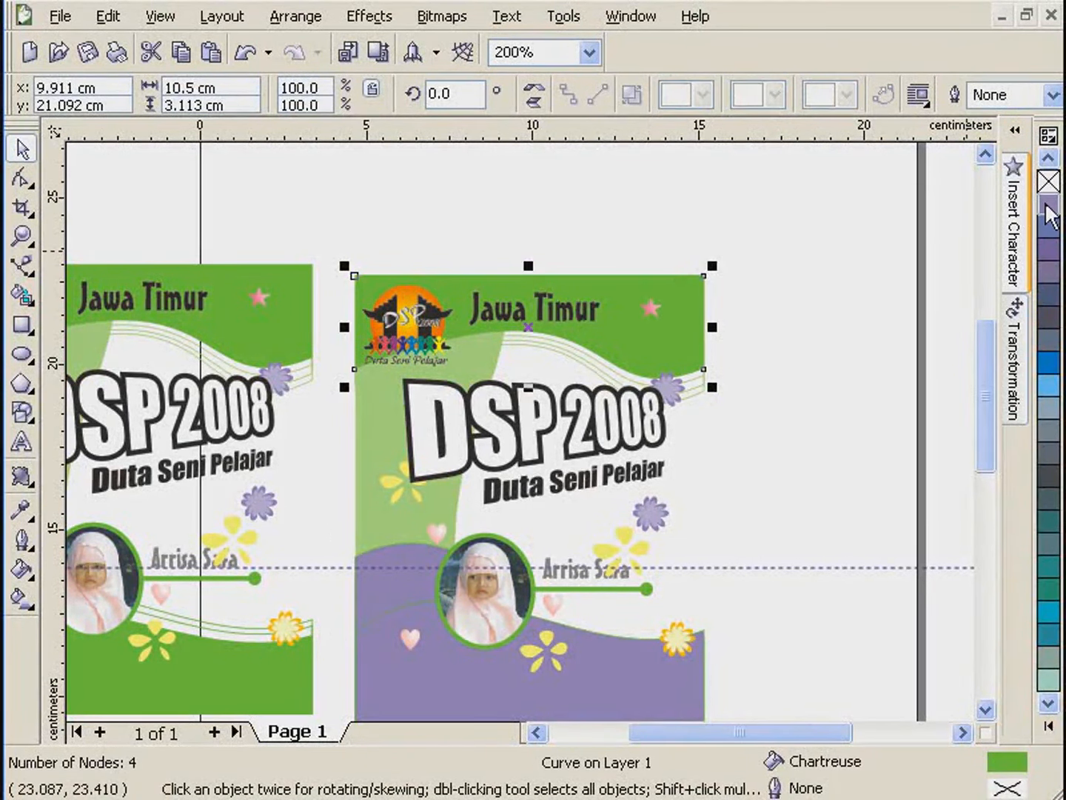
click(1049, 208)
- Recolor the outlines of the thin wavy lines under the top wave to Pastel Blue
scroll(523, 439, up, 2)
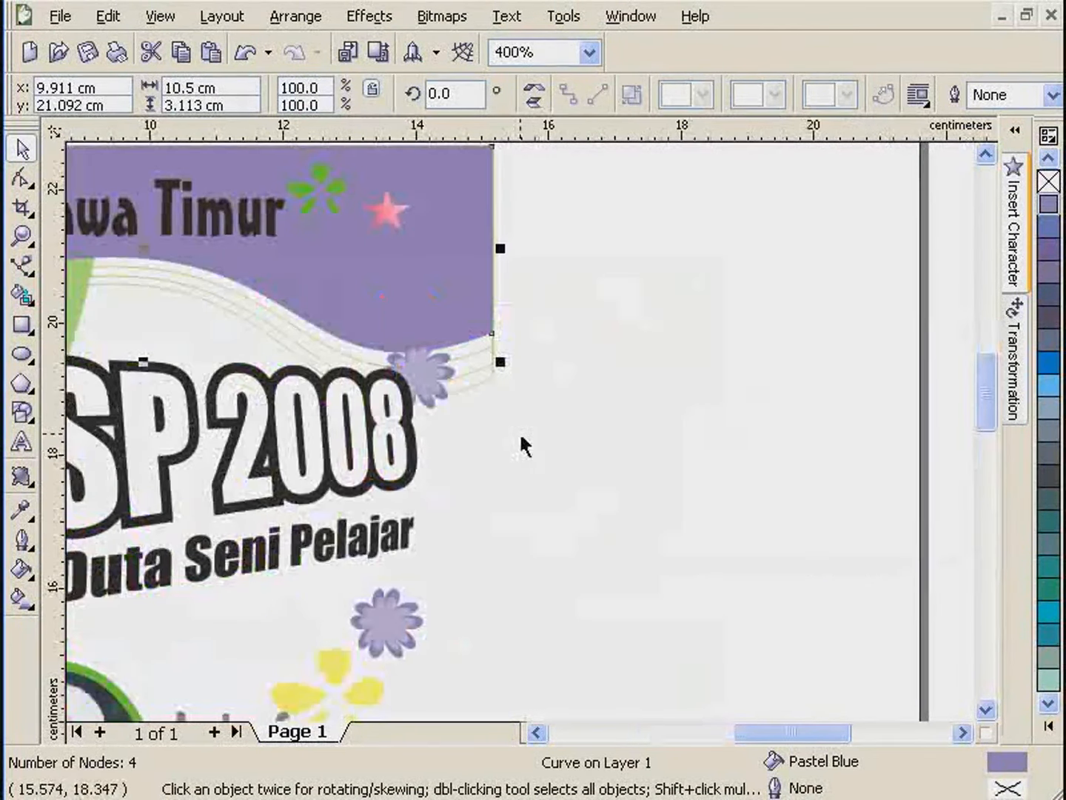
click(490, 383)
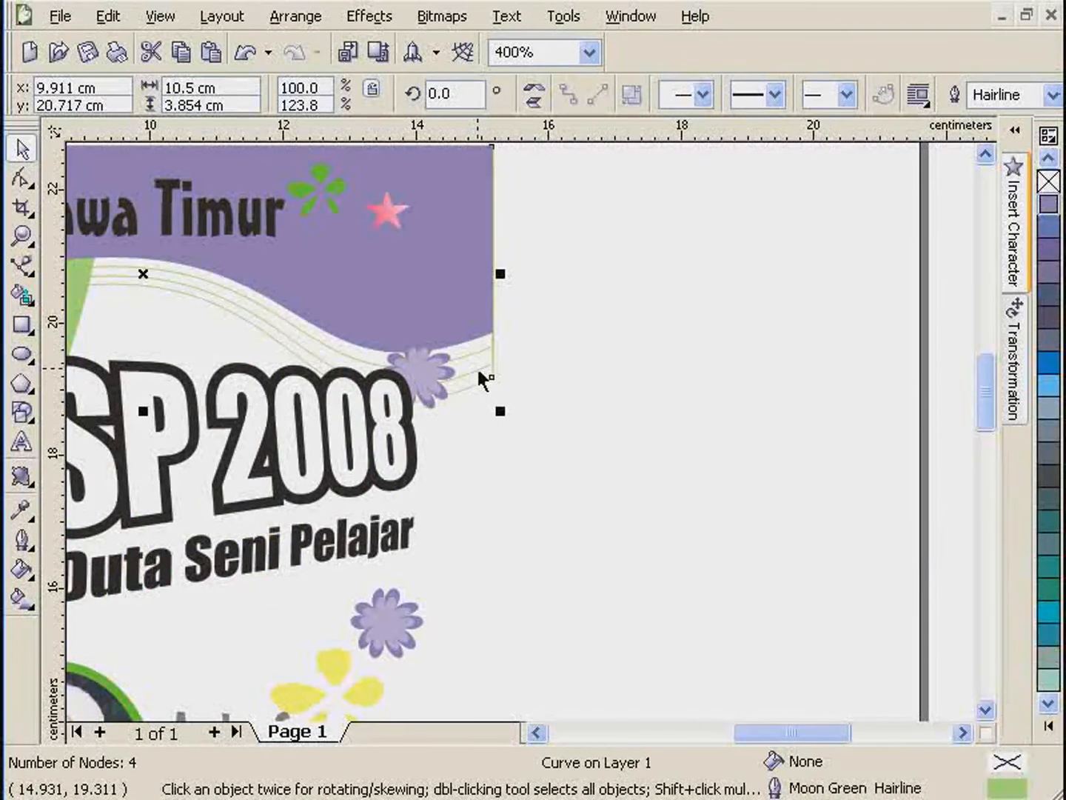
shift+click(490, 369)
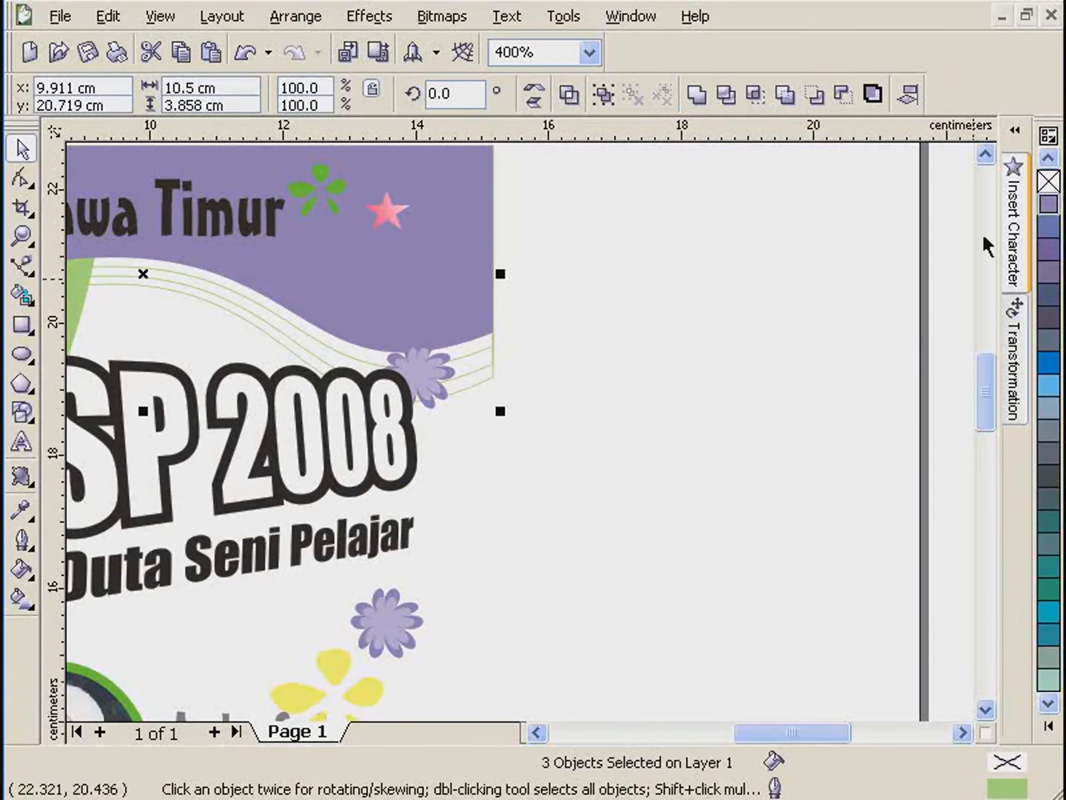
right_click(1057, 212)
click(660, 418)
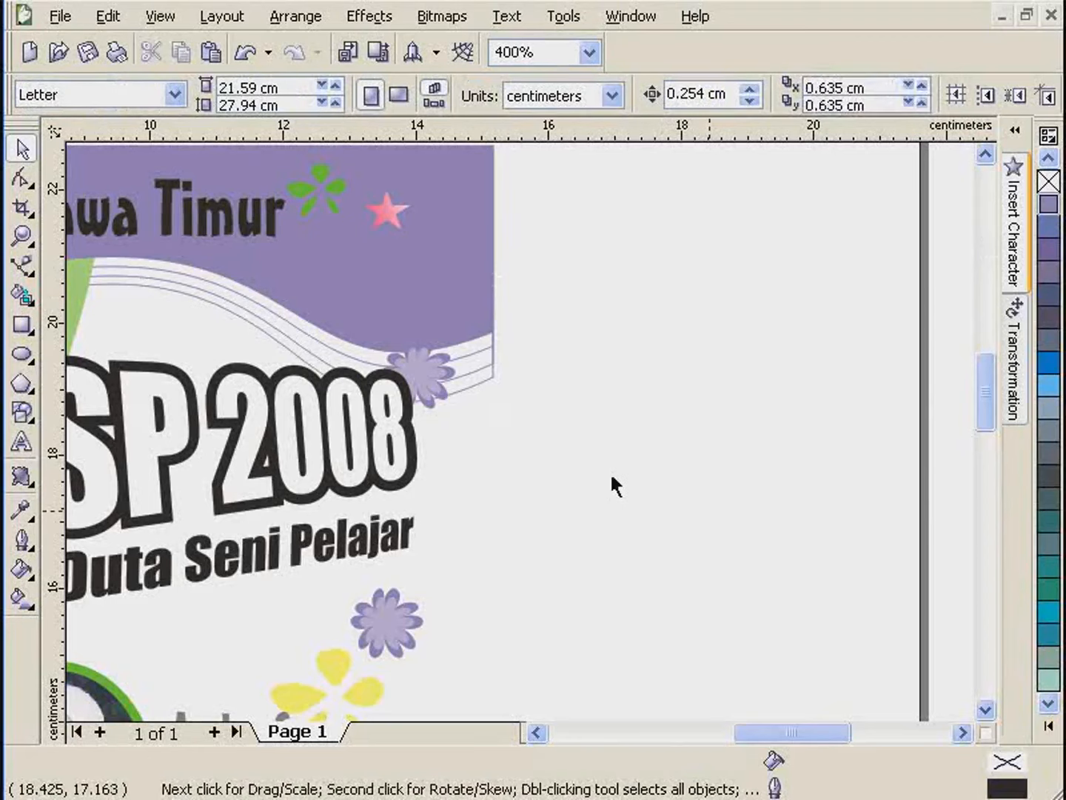
- Fill the light green curved panel along the card's left side with Powder Blue
scroll(612, 486, down, 2)
click(200, 348)
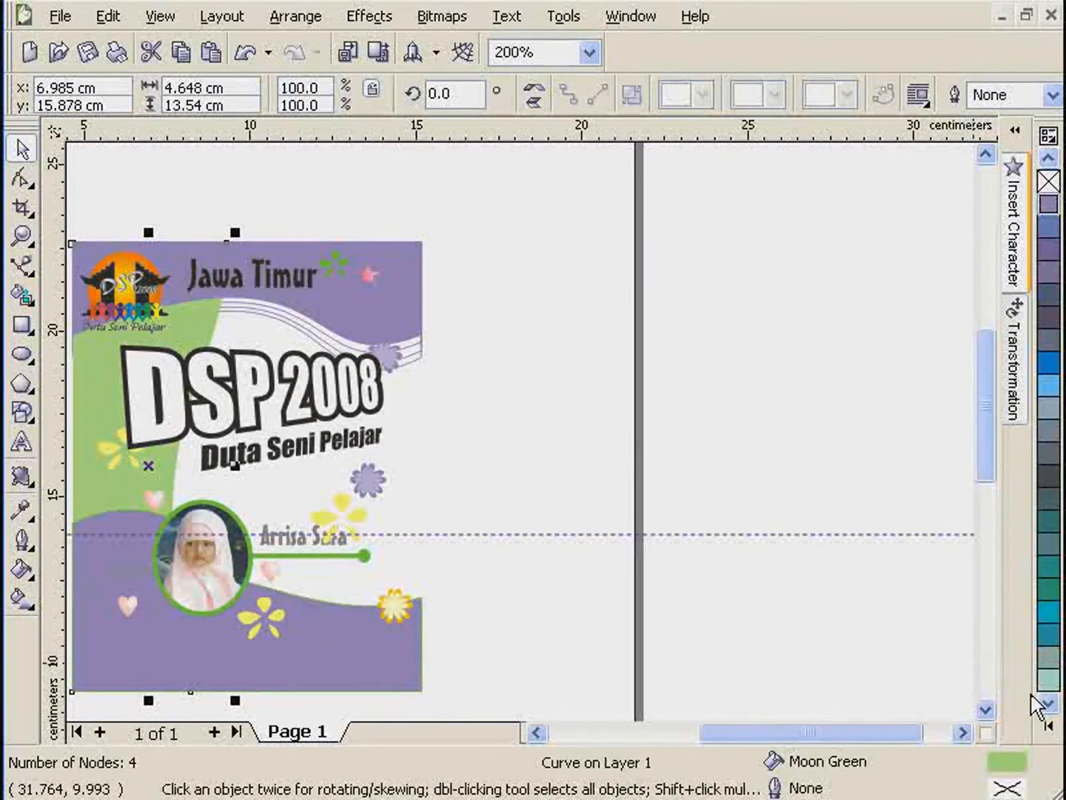
click(1048, 723)
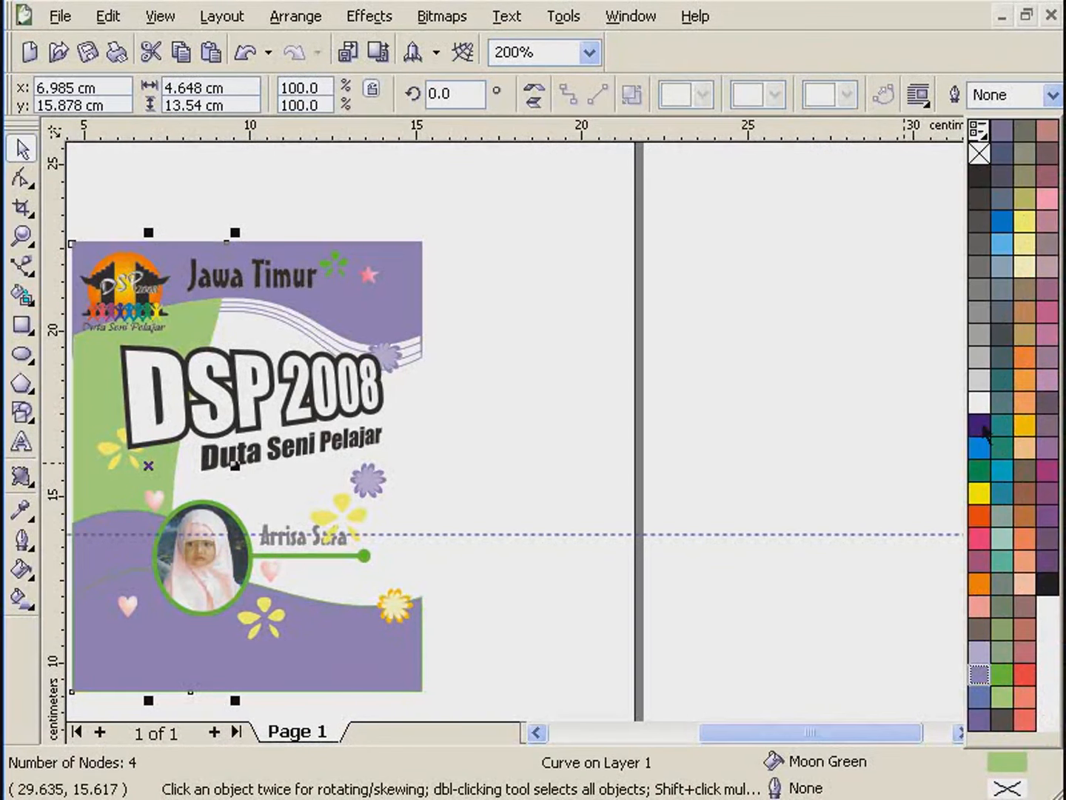
click(985, 654)
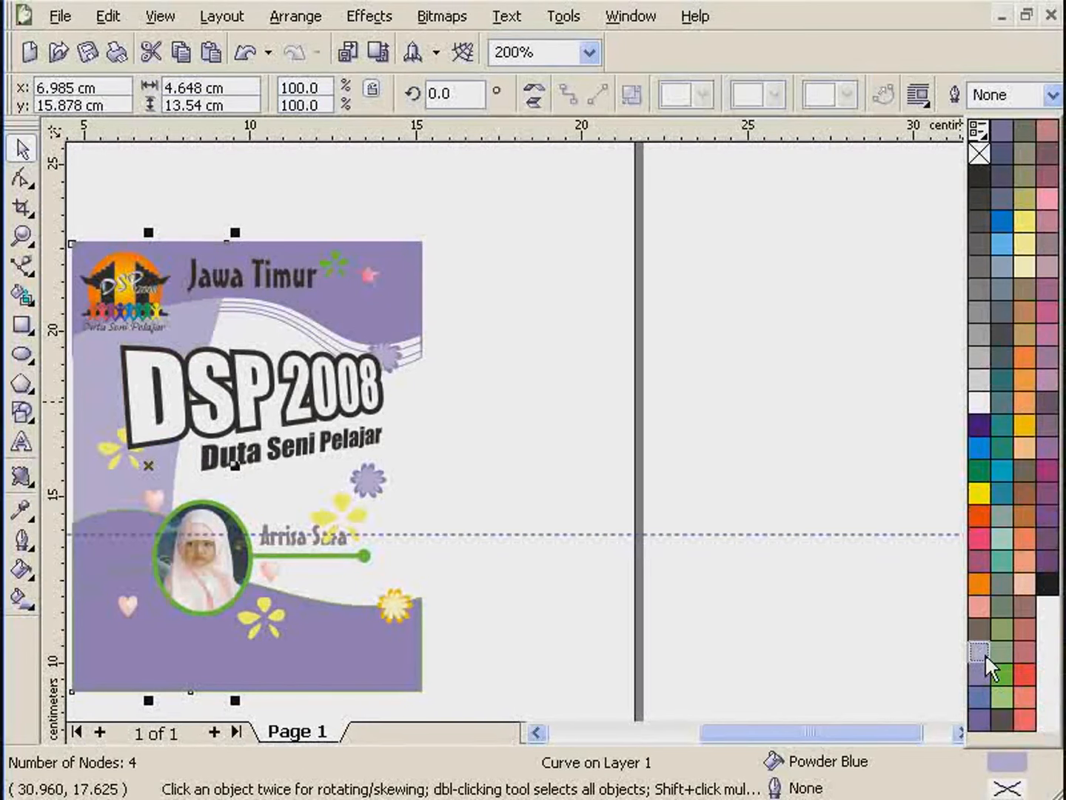
- Adjust the left panel's uniform fill to CMYK 20, 16, 6, 0 and deselect it
double_click(1005, 763)
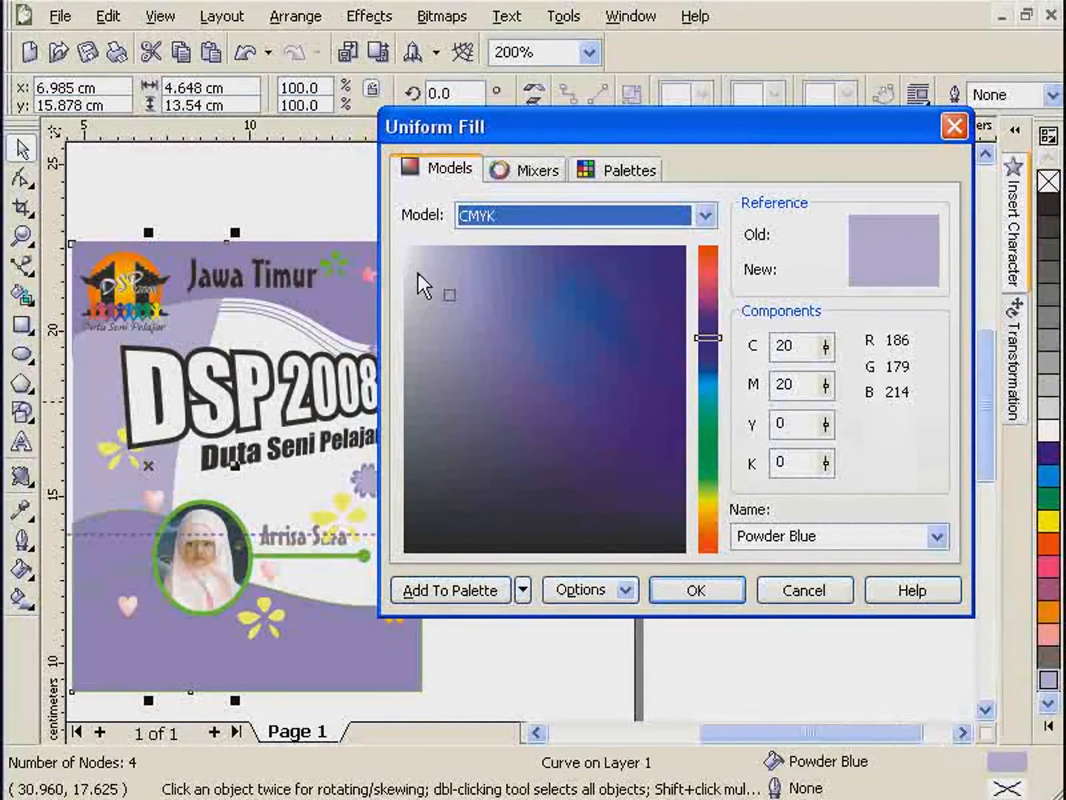
click(430, 280)
drag(433, 299, 433, 281)
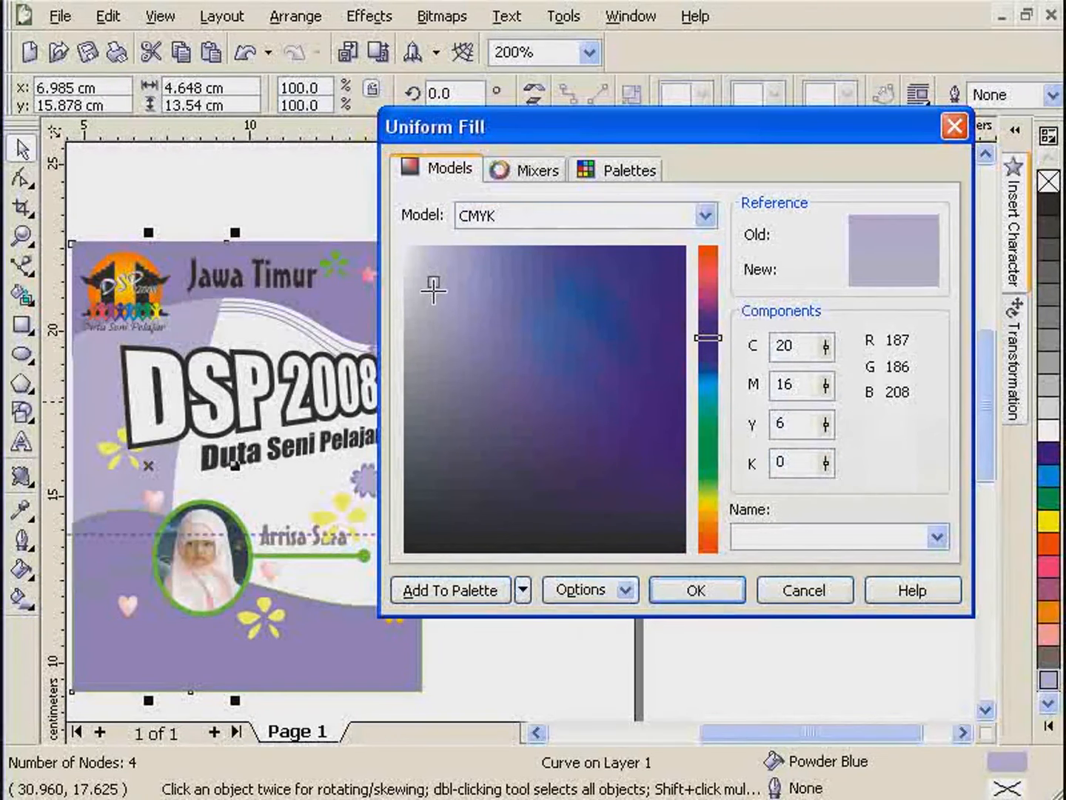
click(689, 596)
click(592, 465)
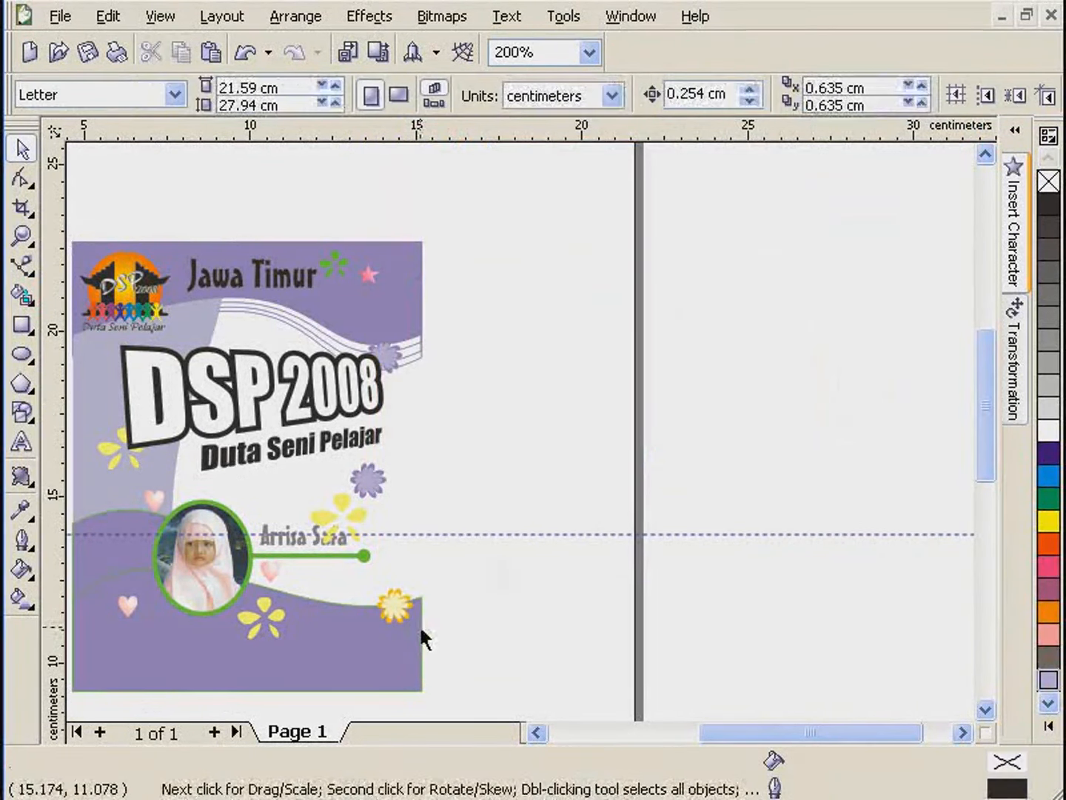
- Recolor the outlines of the oval photo frame and the line under the name on the purple card to Pastel Blue
click(301, 554)
shift+click(251, 576)
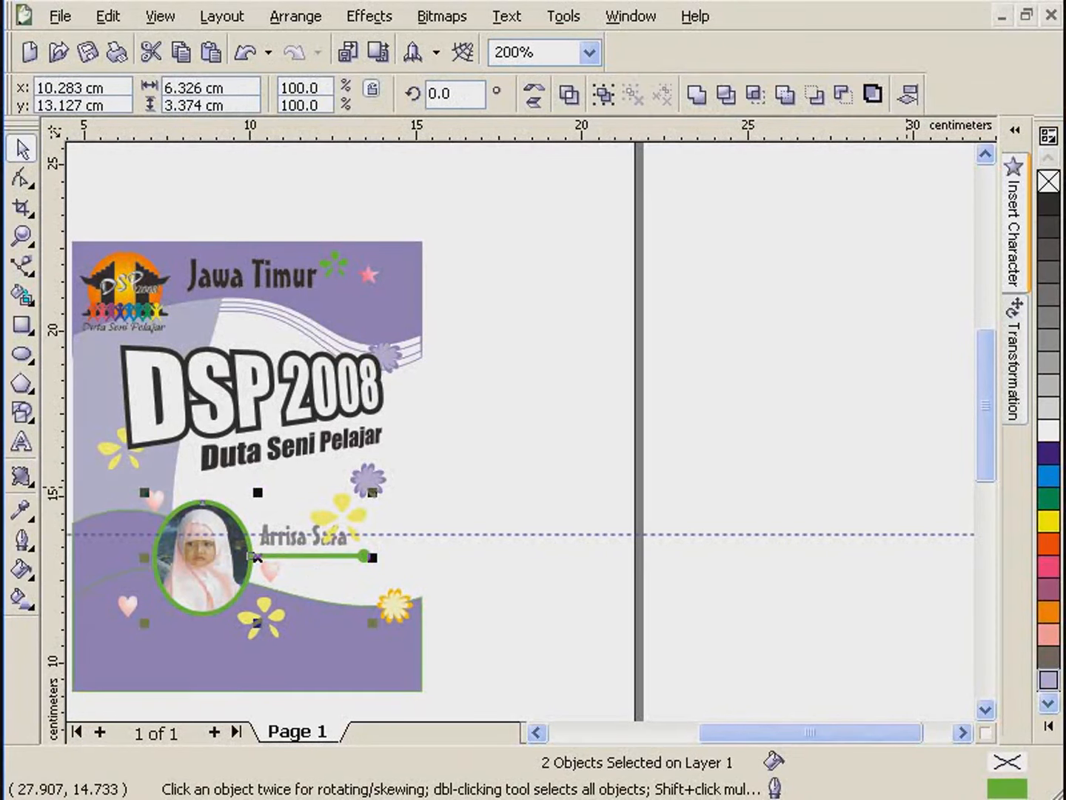
click(1049, 710)
right_click(1048, 680)
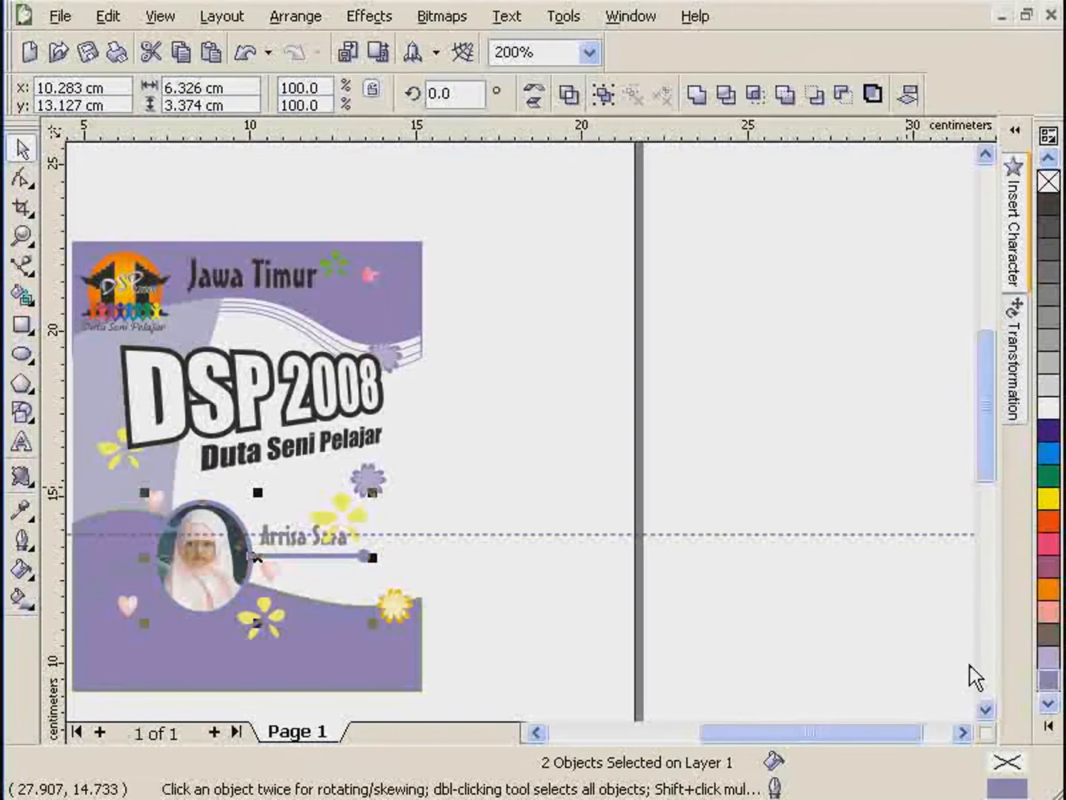
click(570, 581)
- Add a flat drop shadow around the oval photo frame on the purple card
scroll(149, 683, up, 1)
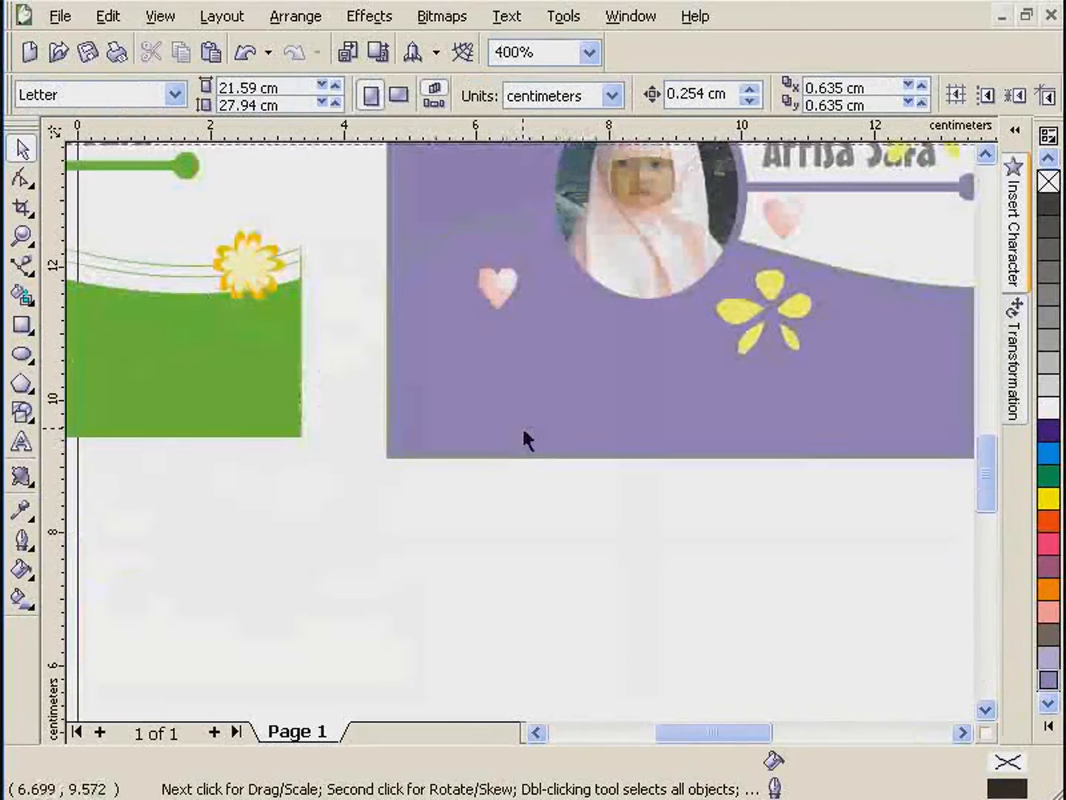
click(684, 250)
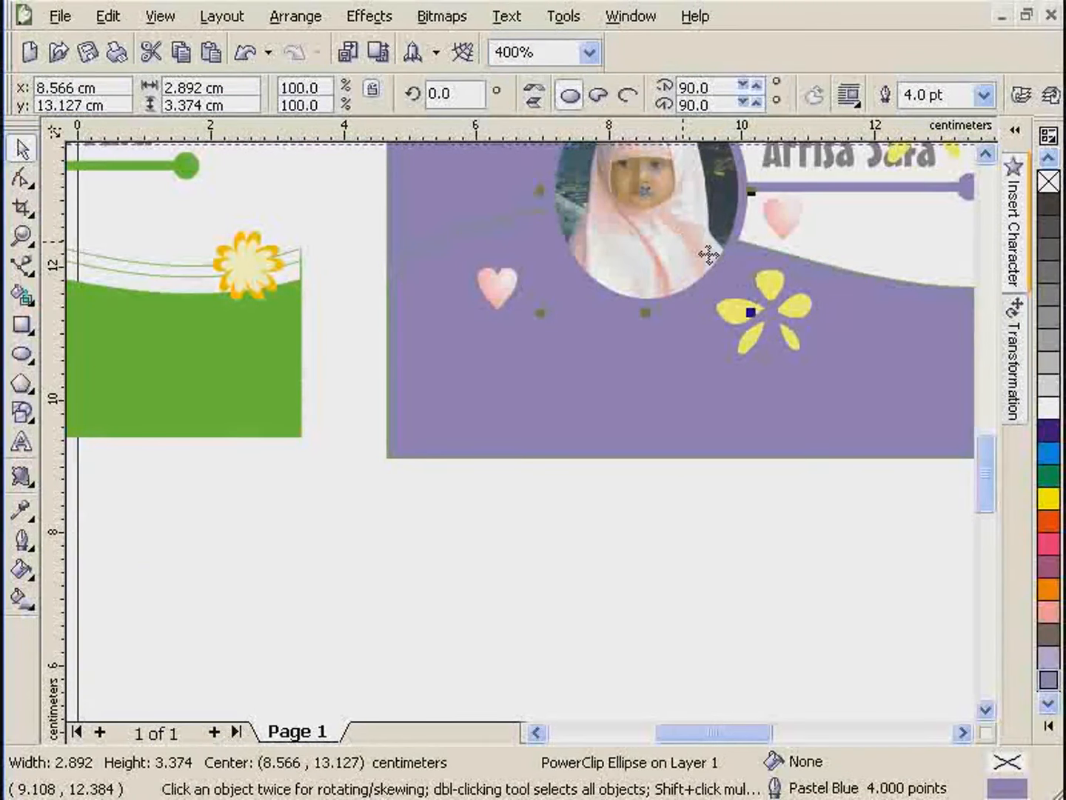
click(23, 476)
click(155, 486)
drag(645, 189, 559, 304)
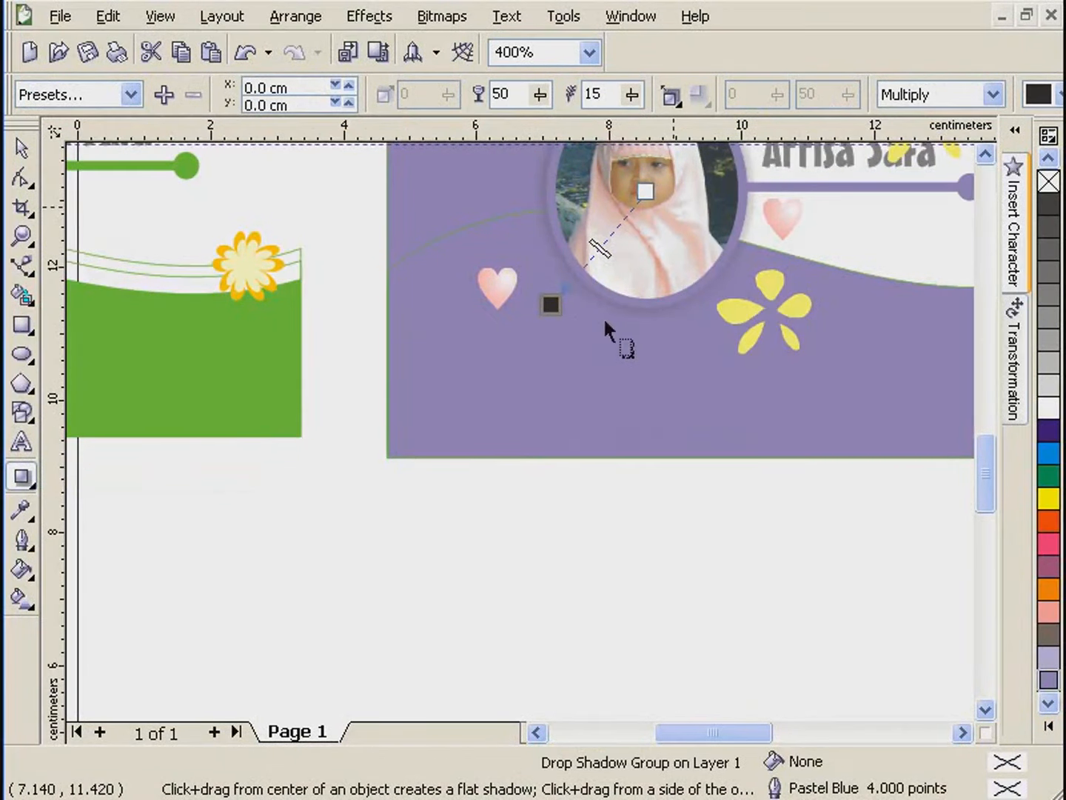
scroll(604, 316, down, 1)
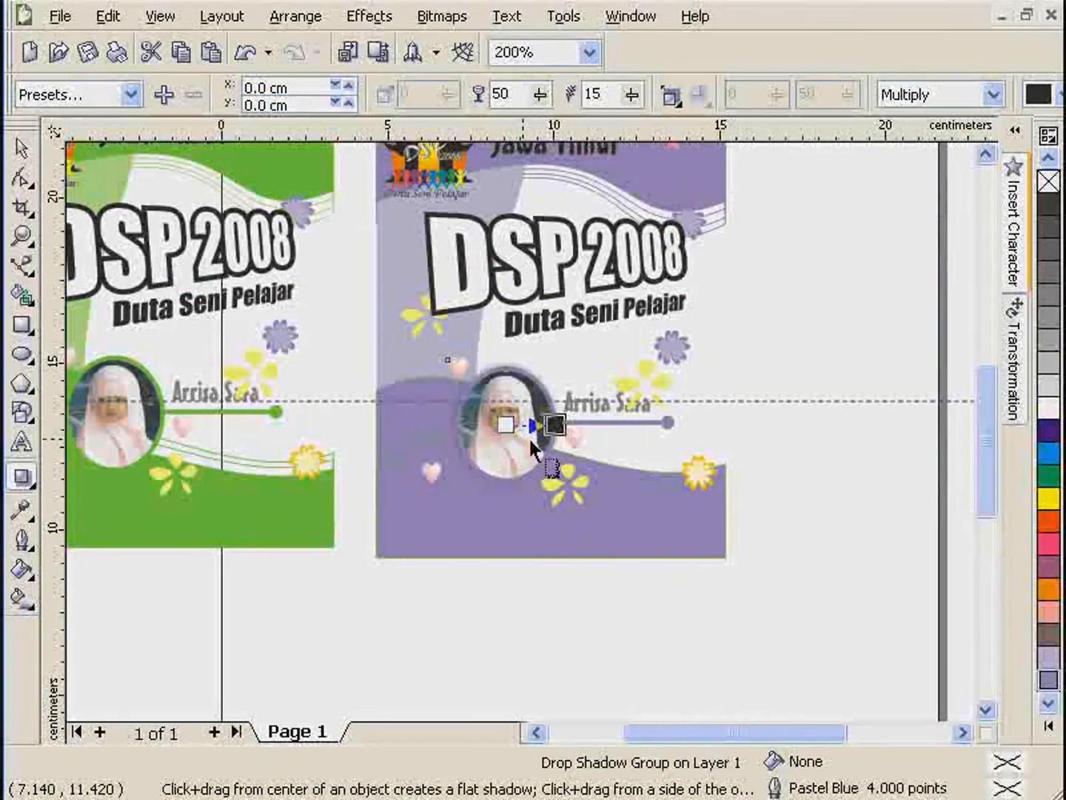
click(22, 148)
click(158, 327)
scroll(256, 508, down, 1)
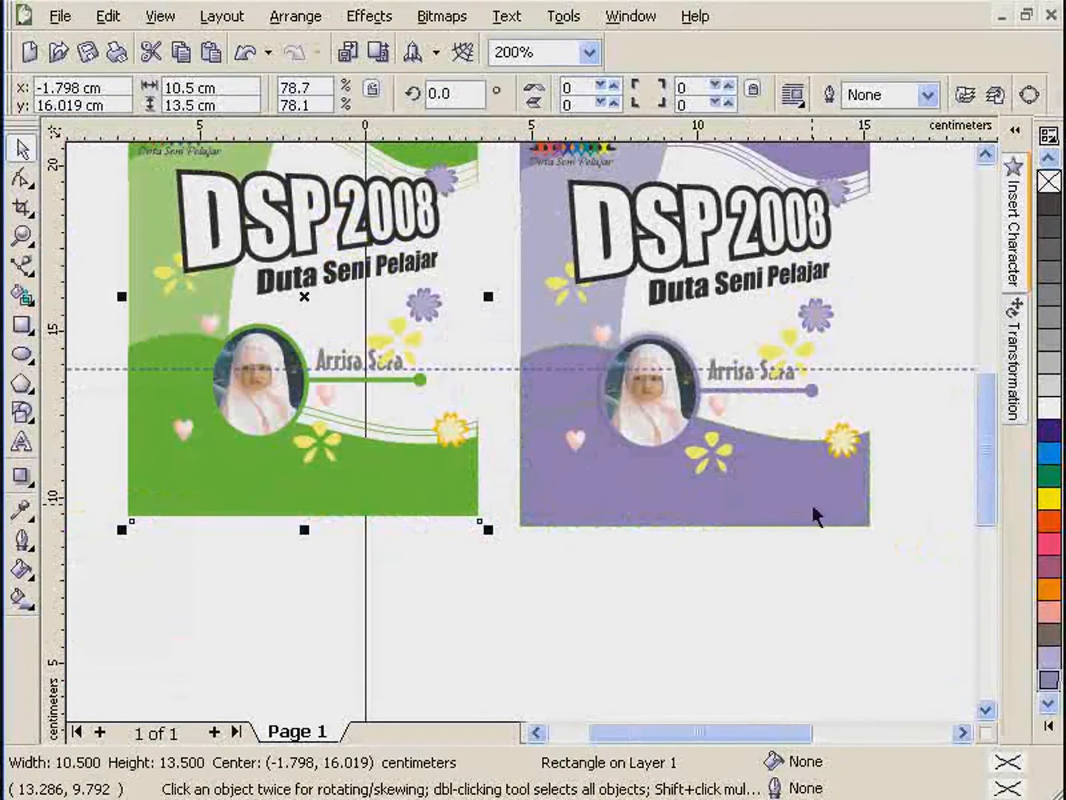
click(986, 154)
click(986, 156)
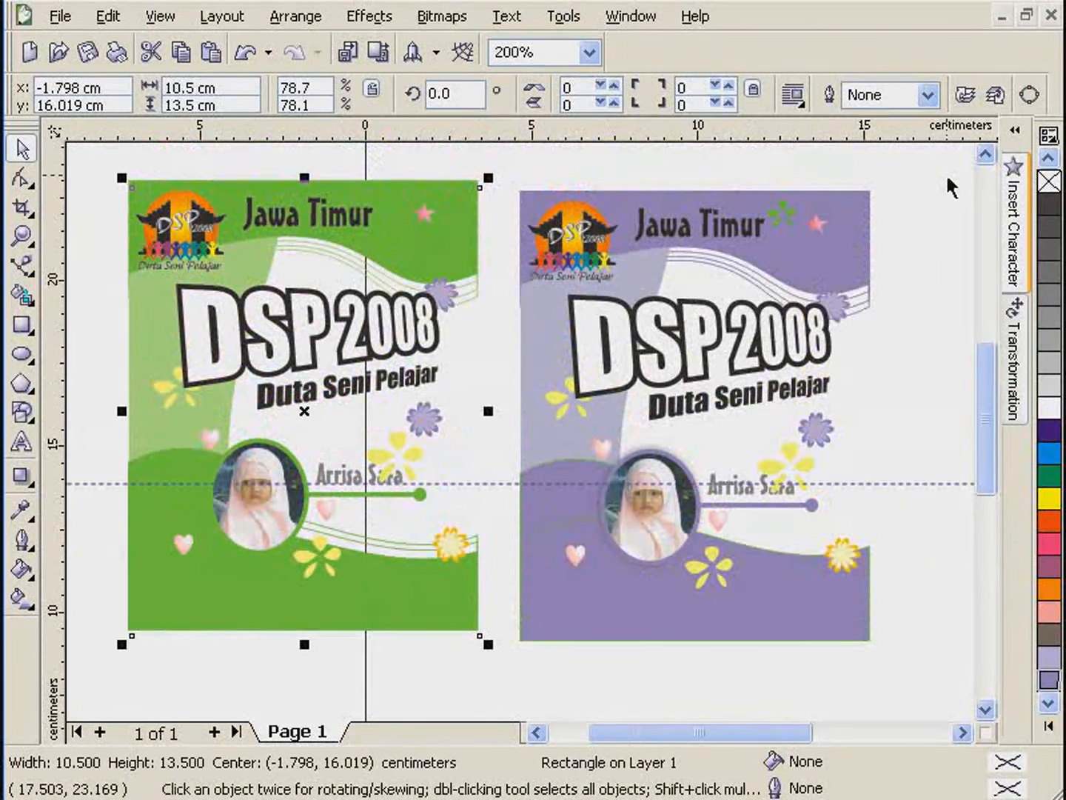